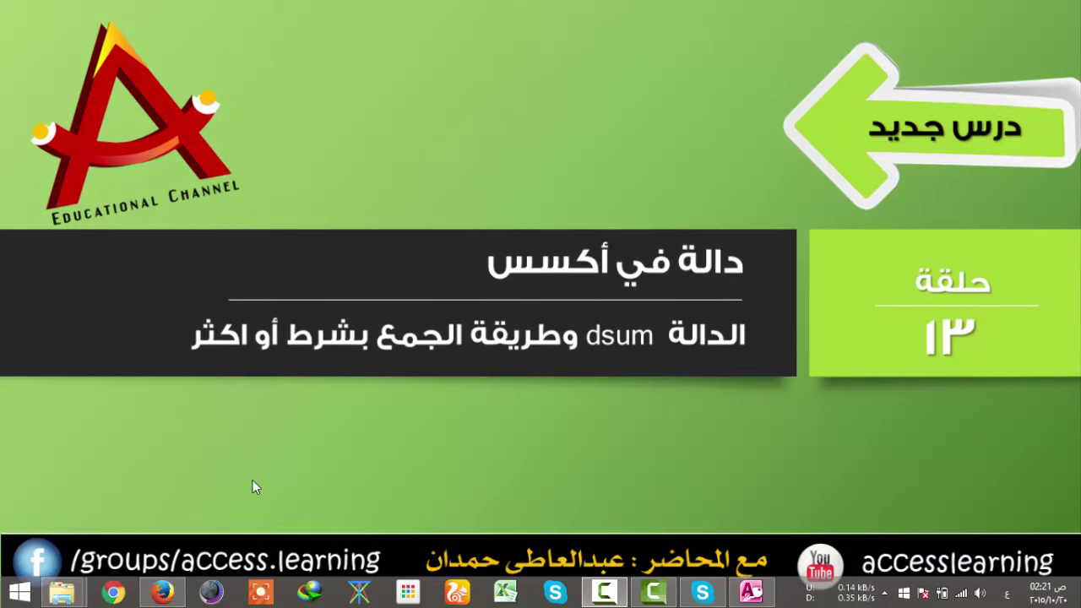
# Step: Bring Access back and switch form t1 from Design view to Form view
pyautogui.click(161, 594)
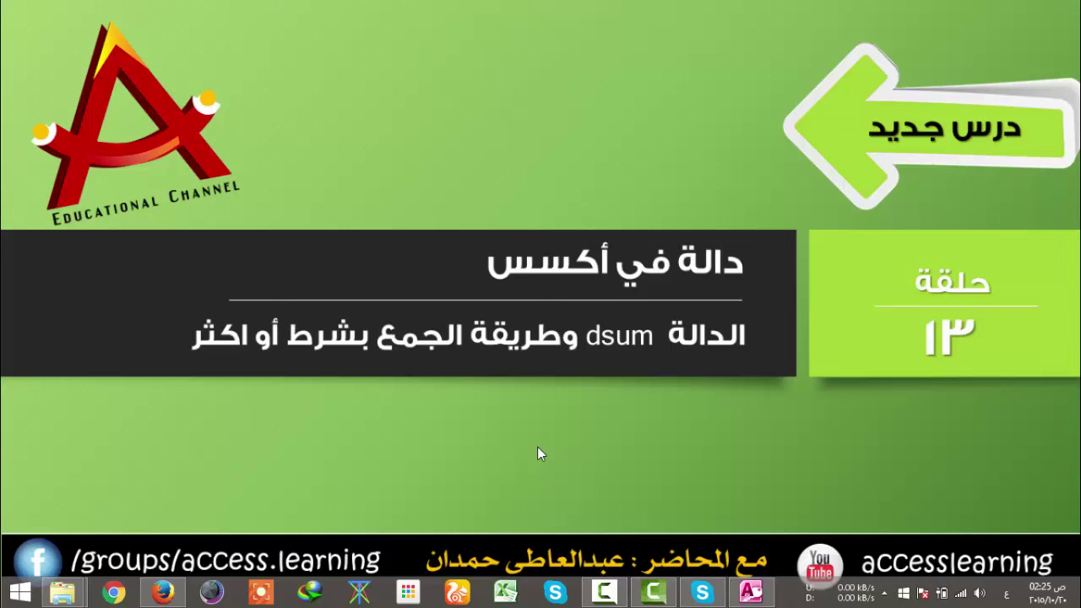
pyautogui.click(750, 591)
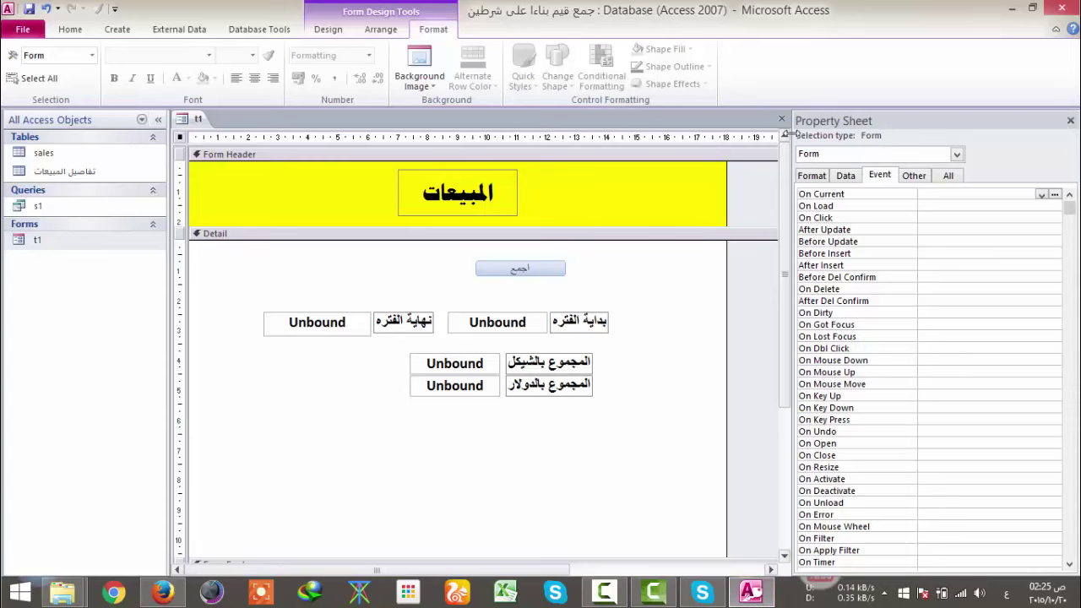
pyautogui.click(324, 30)
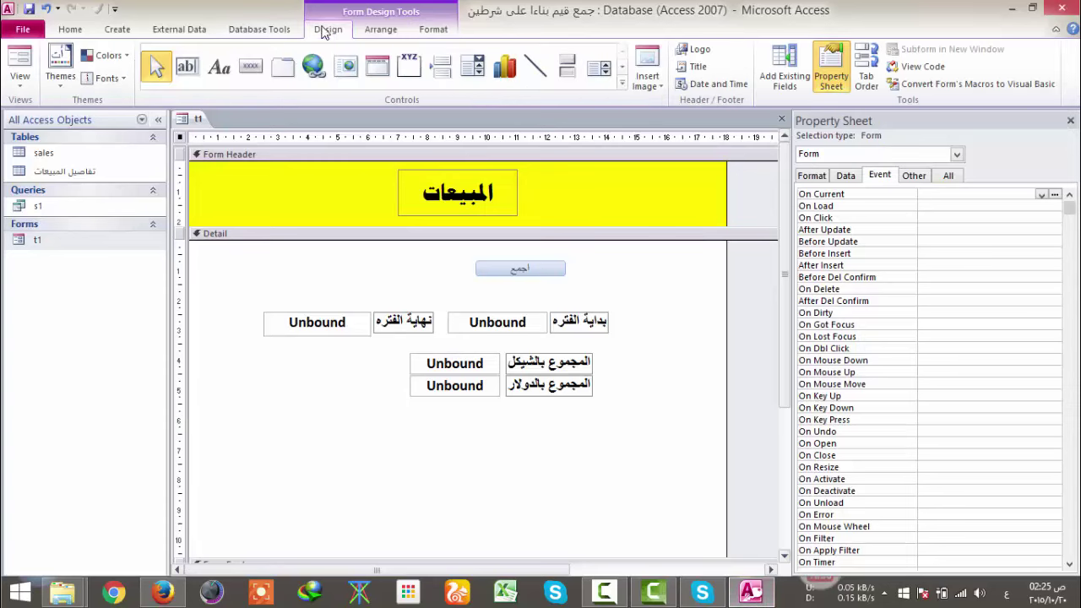
pyautogui.click(25, 54)
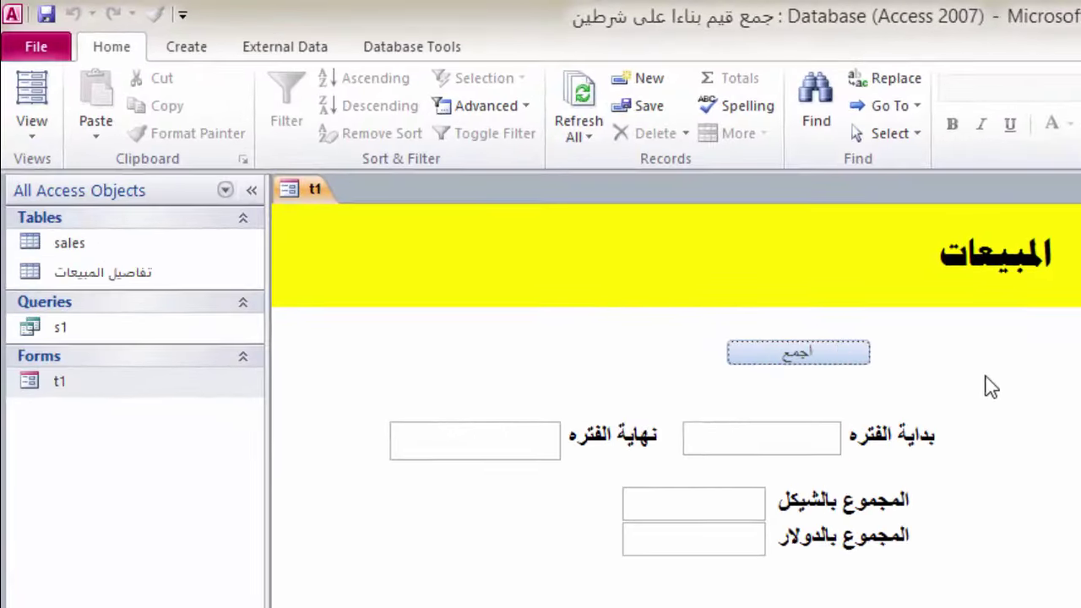
# Step: Click into the empty period start and end date boxes, then select the sales table
pyautogui.click(763, 437)
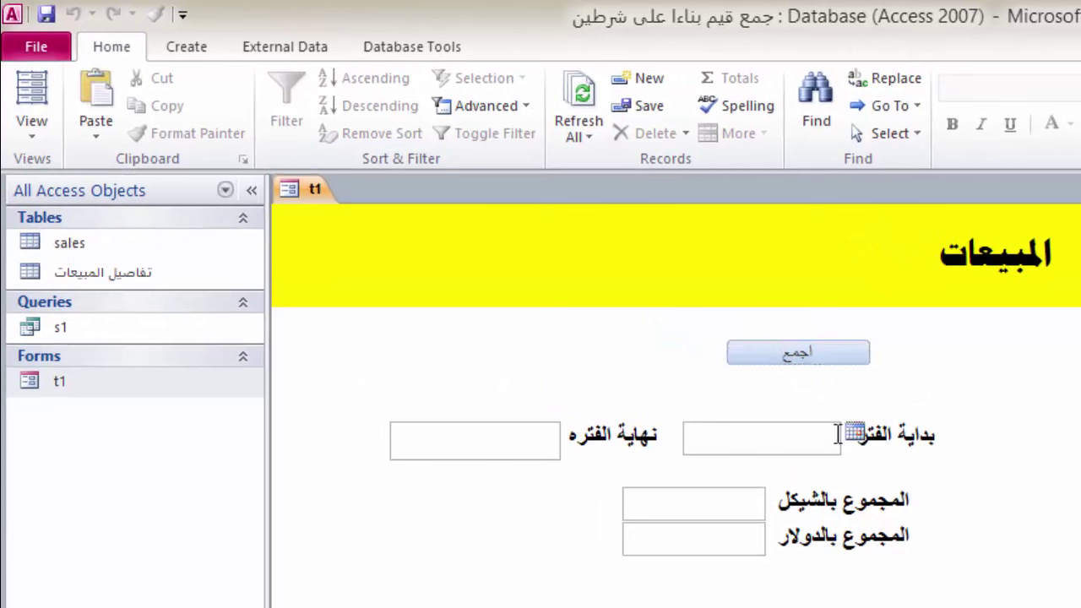
pyautogui.click(515, 439)
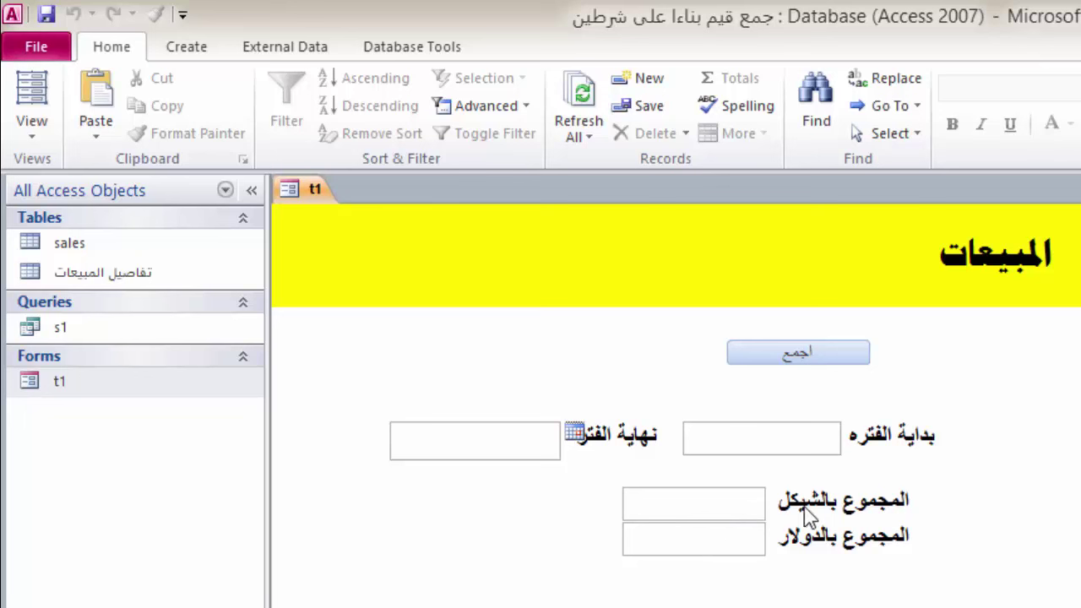
pyautogui.click(88, 283)
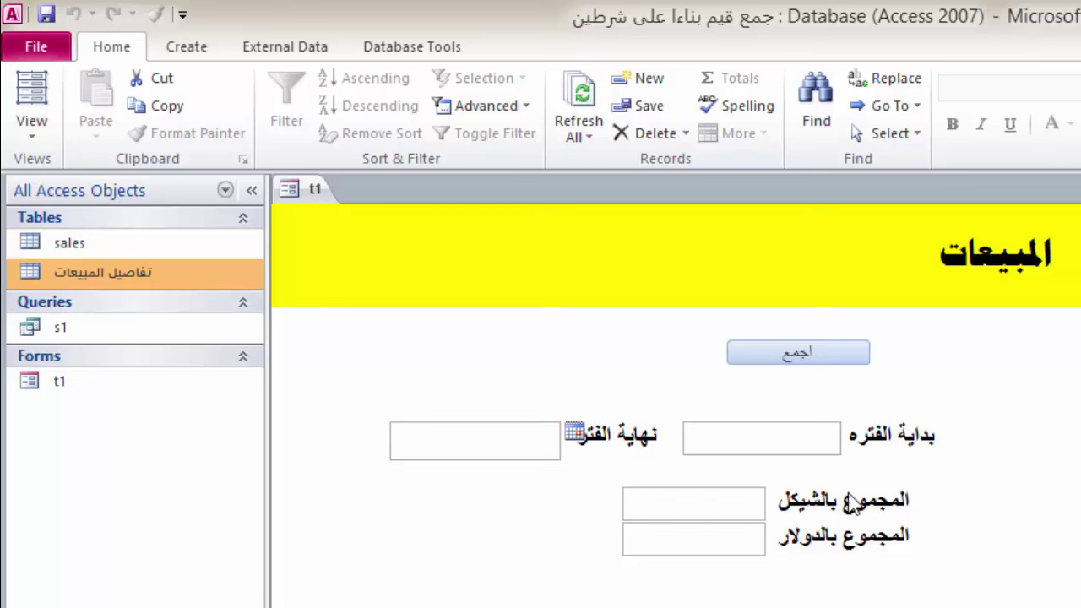
# Step: Open the sales table and inspect the Oprice values: 120 and 250 in $, 200, 15, 20 in nis
pyautogui.click(101, 243)
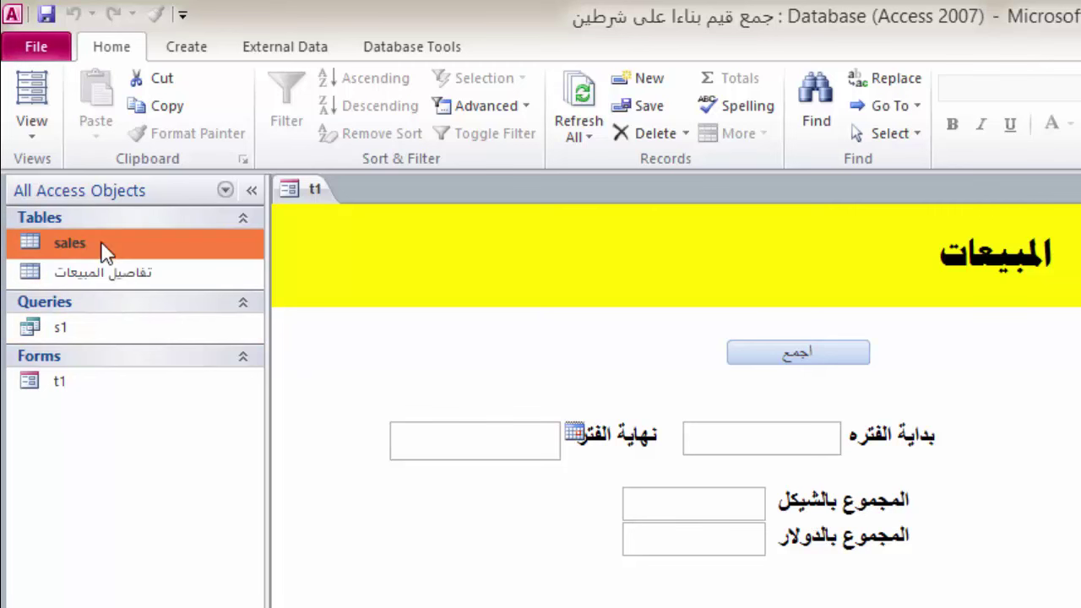
pyautogui.doubleClick(103, 241)
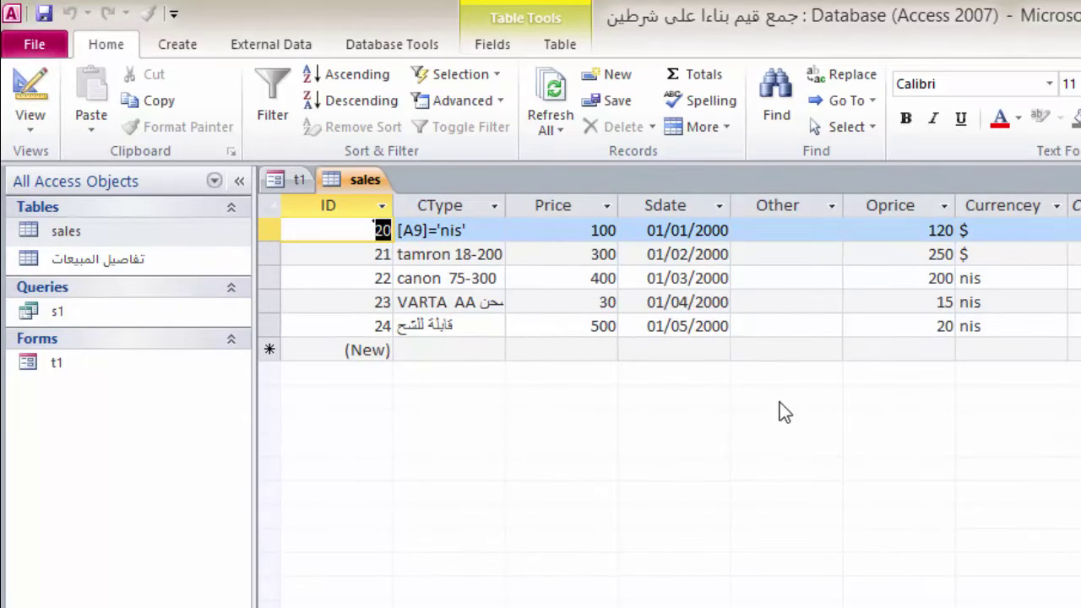
pyautogui.click(900, 230)
pyautogui.doubleClick(940, 230)
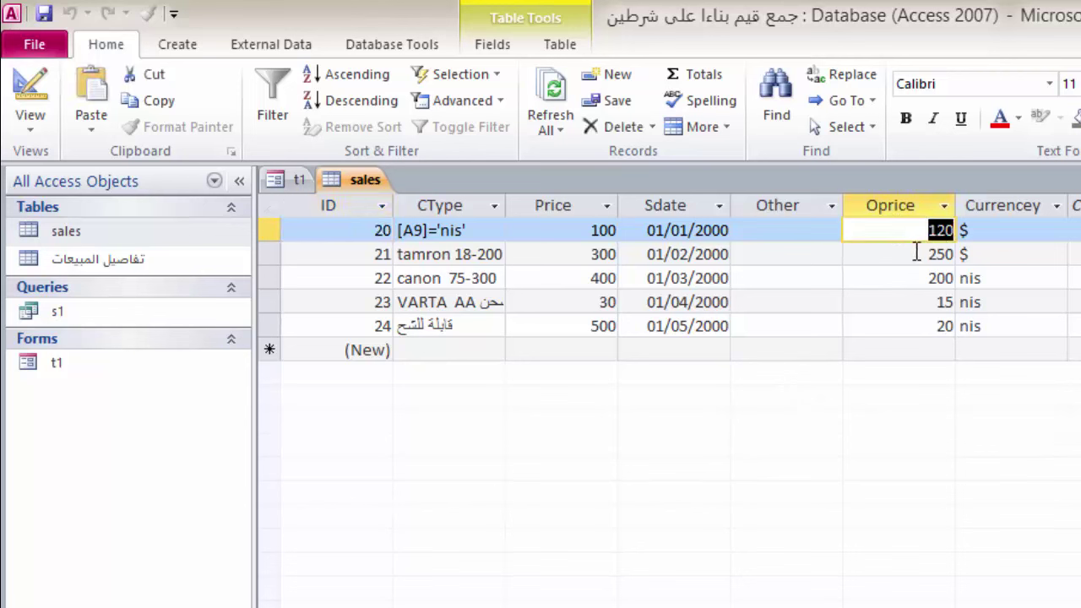
pyautogui.doubleClick(940, 253)
pyautogui.doubleClick(941, 278)
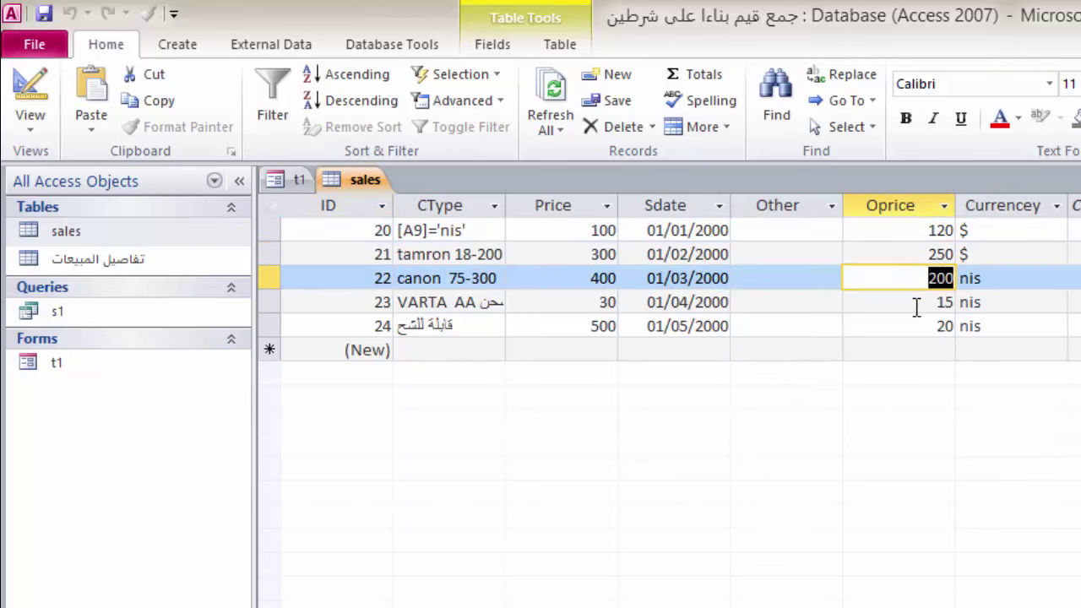
pyautogui.doubleClick(944, 301)
pyautogui.doubleClick(944, 326)
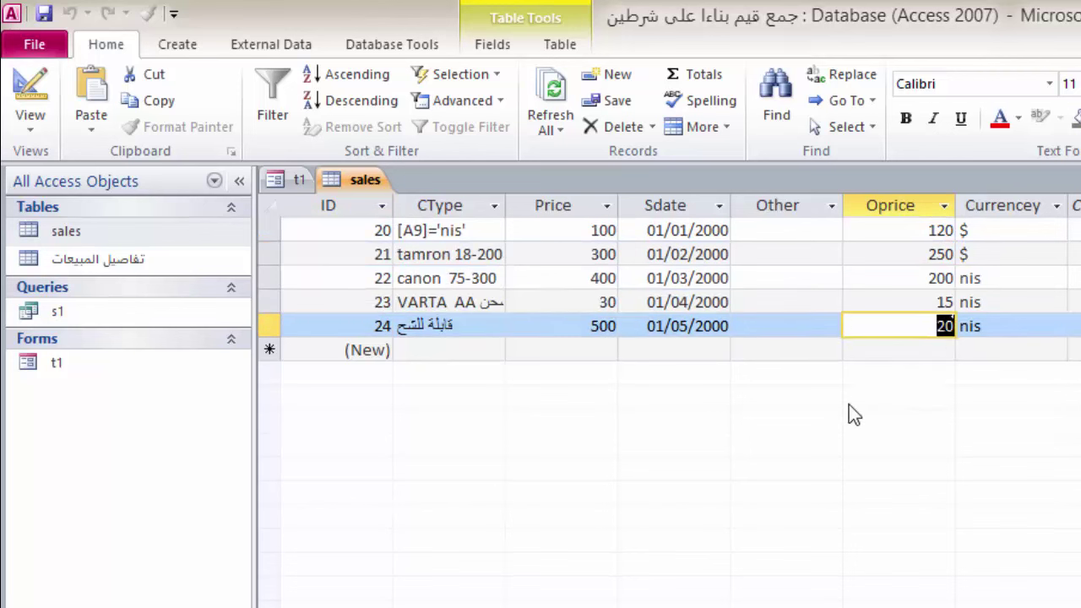
# Step: Inspect the sale dates 01/01/2000 and 01/02/2000 of records 20 and 21 and the Oprice column
pyautogui.click(688, 234)
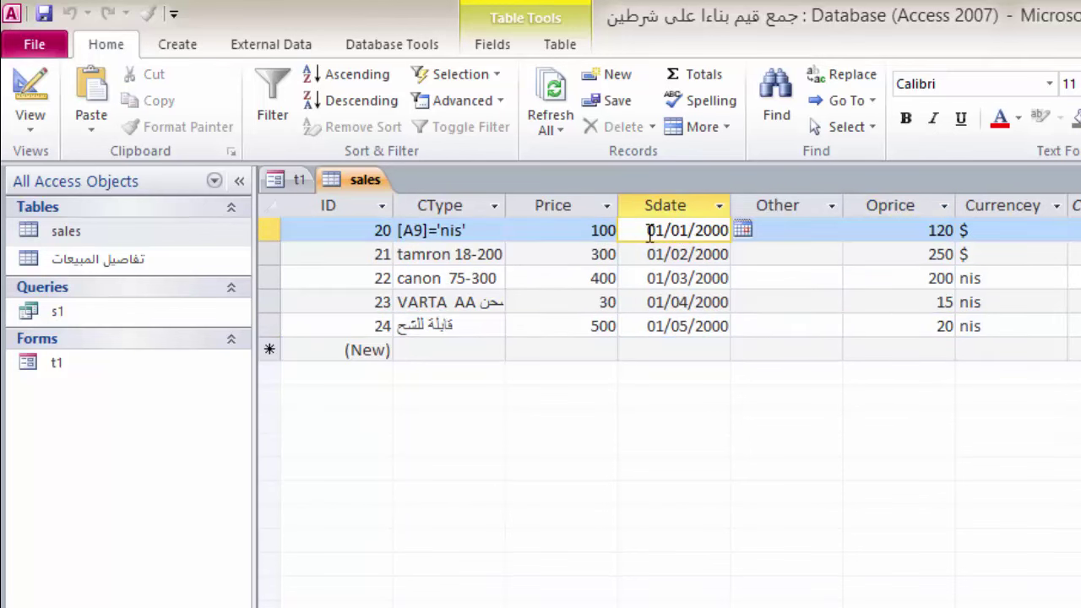
pyautogui.moveTo(649, 230); pyautogui.dragTo(728, 254)
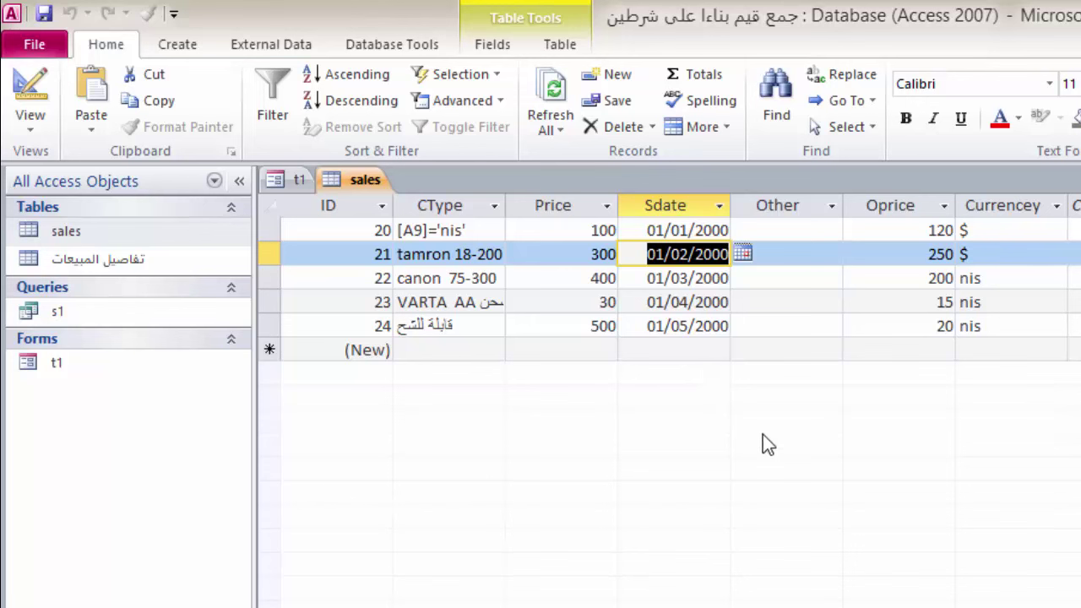
pyautogui.click(916, 205)
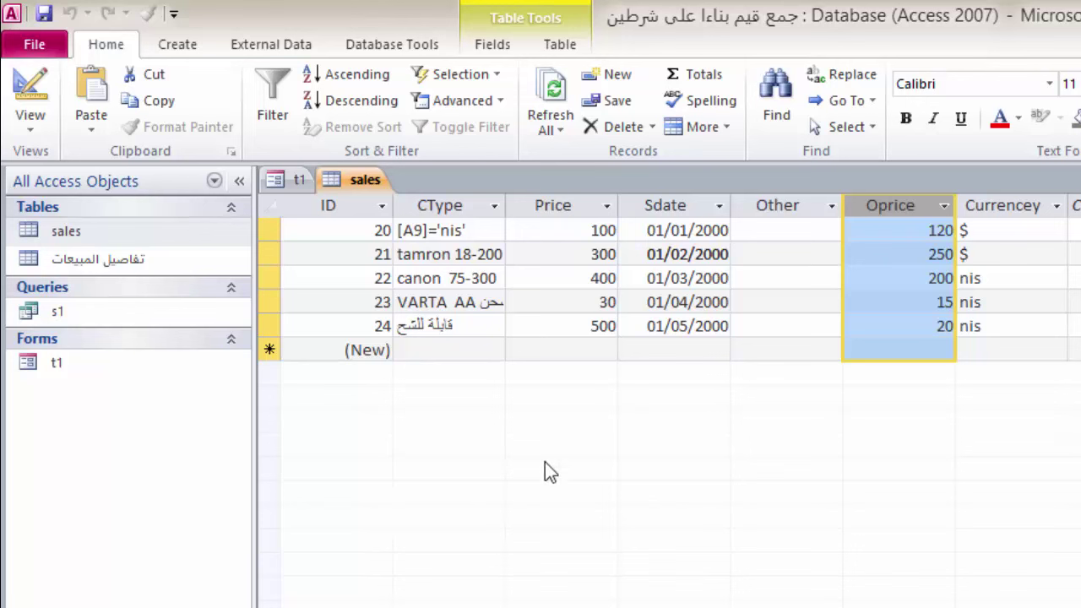
pyautogui.moveTo(648, 230); pyautogui.dragTo(740, 232)
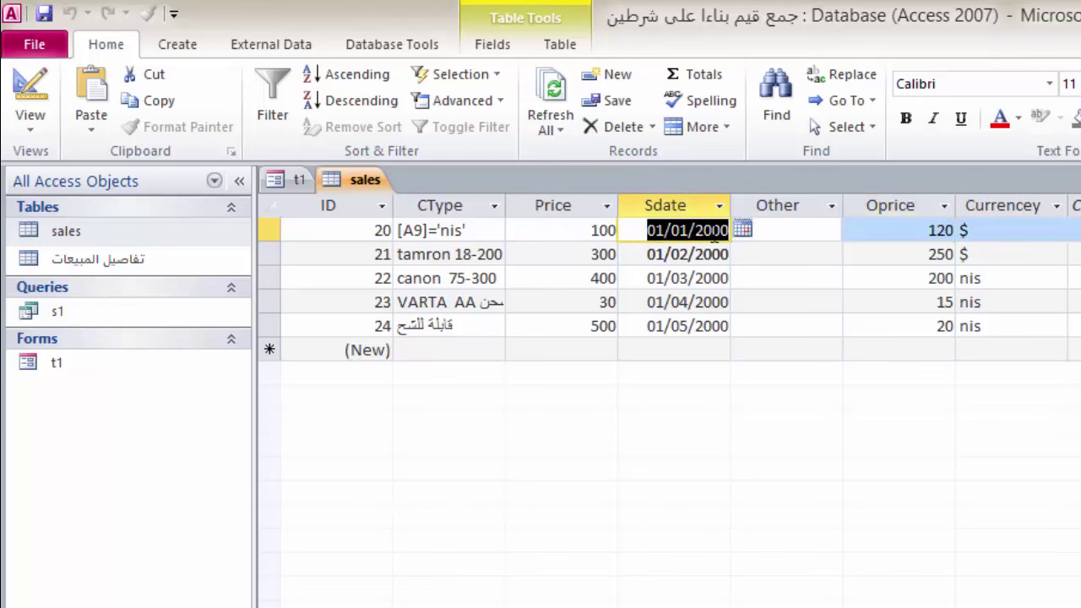
pyautogui.moveTo(647, 252); pyautogui.dragTo(728, 245)
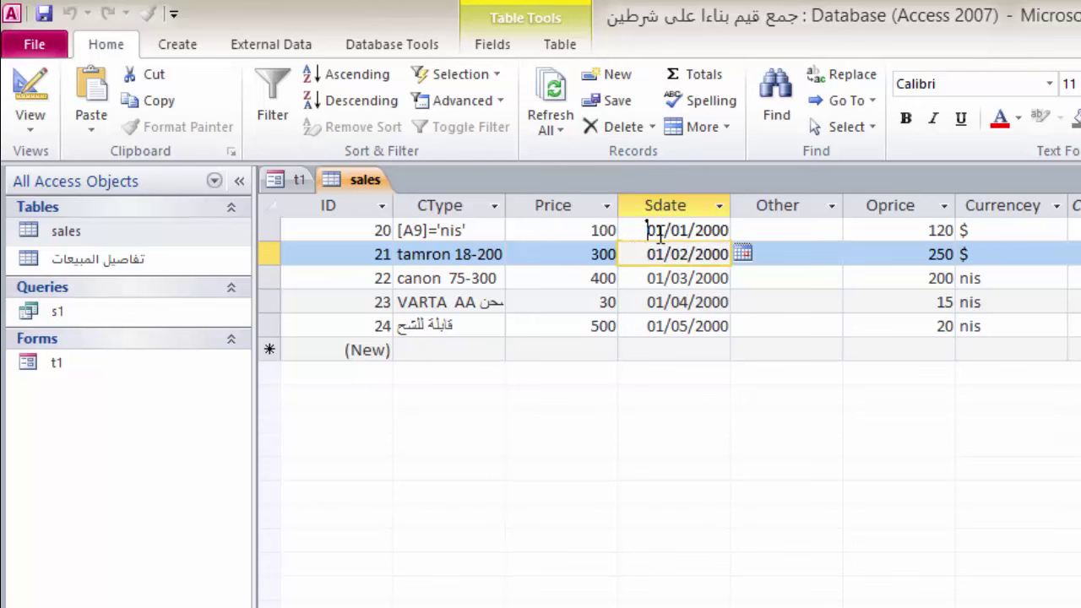
pyautogui.moveTo(647, 231); pyautogui.dragTo(728, 231)
pyautogui.moveTo(648, 255); pyautogui.dragTo(728, 254)
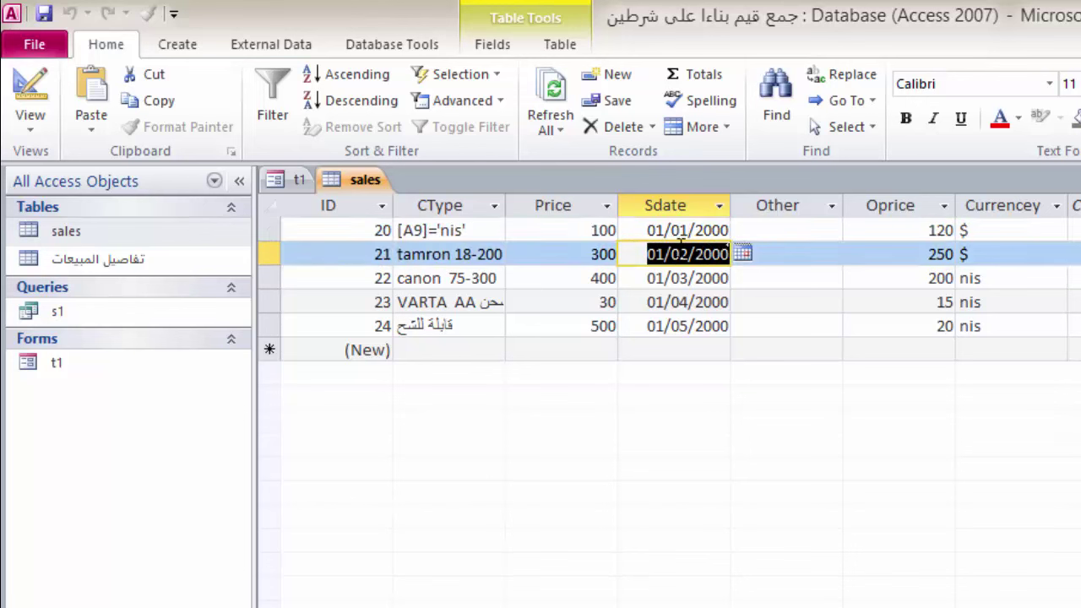
# Step: Check the currency of sales 20 and 21 and sale 22's Oprice, then close the sales table
pyautogui.doubleClick(963, 230)
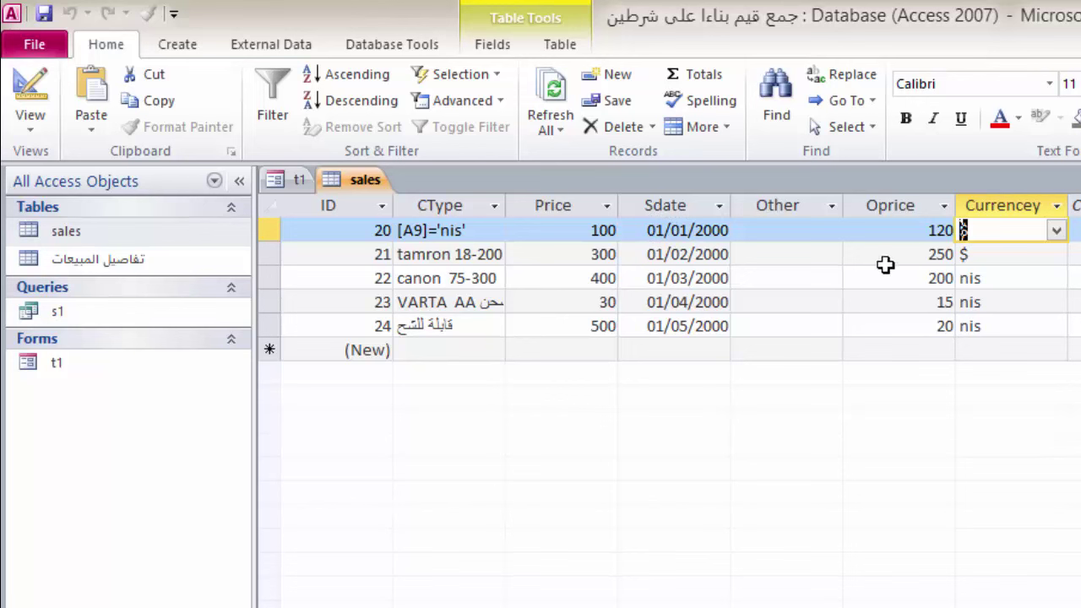
pyautogui.doubleClick(964, 253)
pyautogui.doubleClick(971, 278)
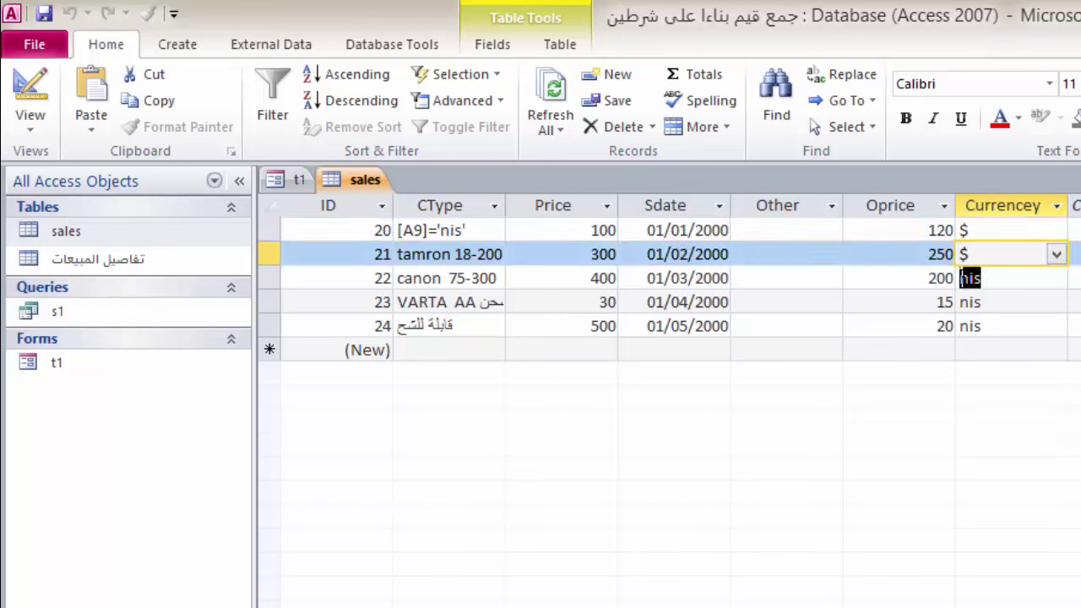
pyautogui.doubleClick(940, 278)
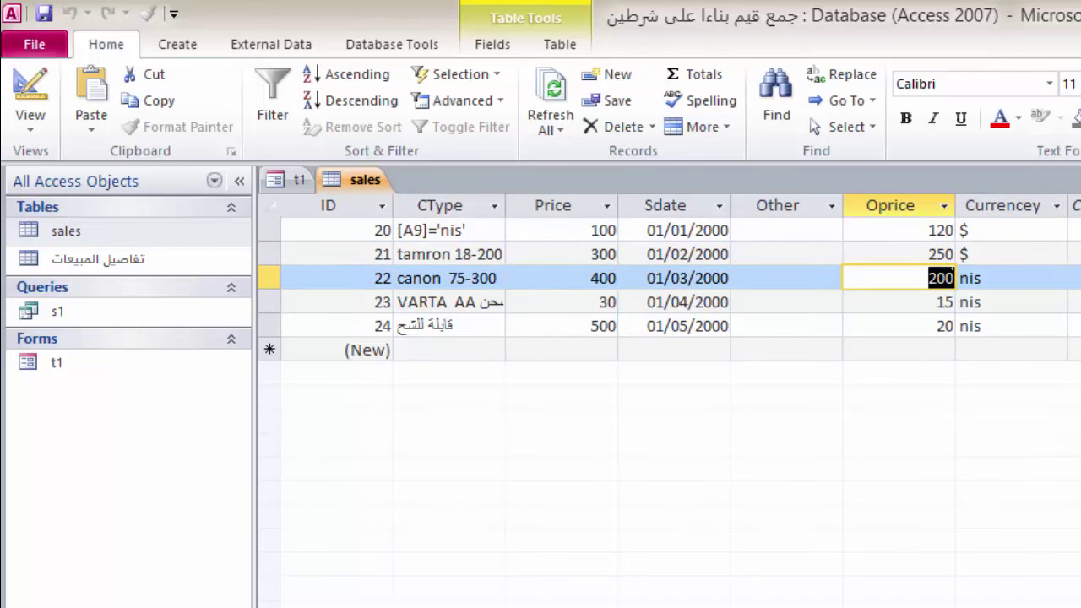
pyautogui.hotkey('ctrl', 'w')
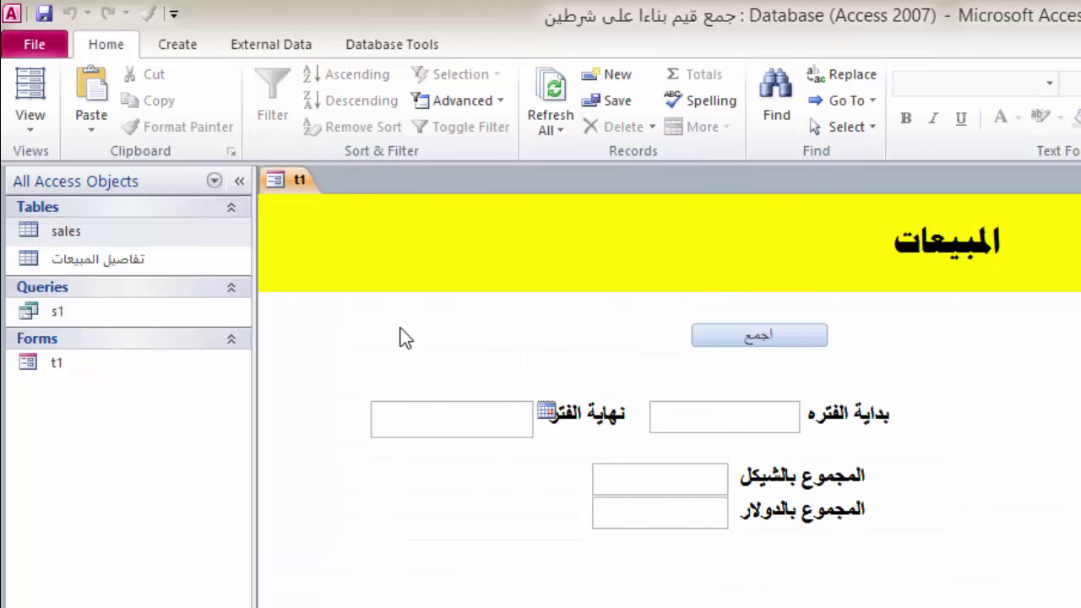
# Step: Enter the period 01/01/2000 to 3/1/2000 on t1 and sum, giving $100 and no NIS total
pyautogui.rightClick(402, 329)
pyautogui.click(386, 418)
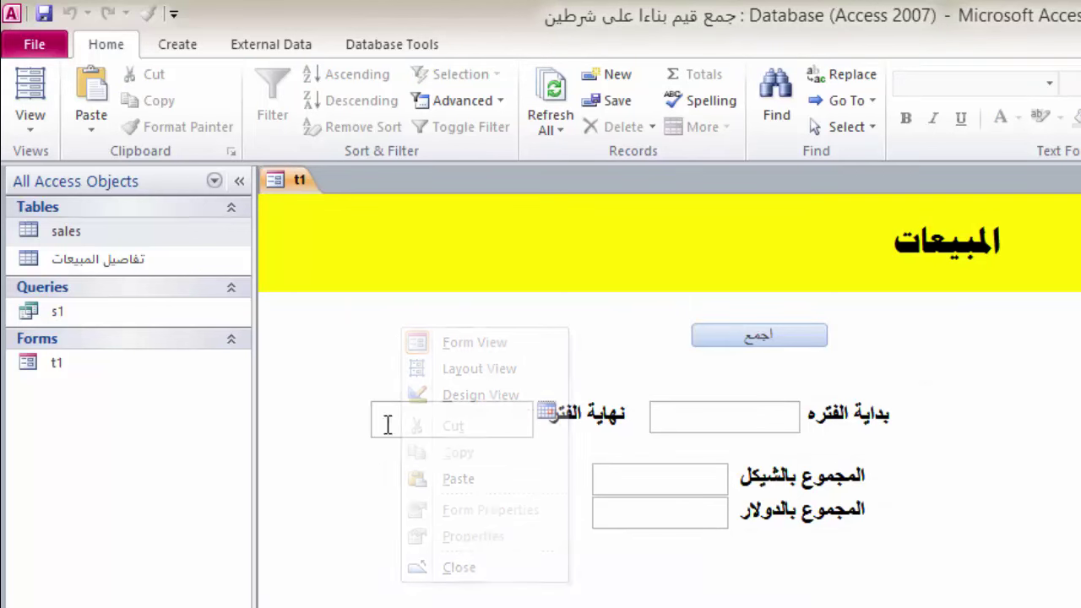
pyautogui.click(743, 412)
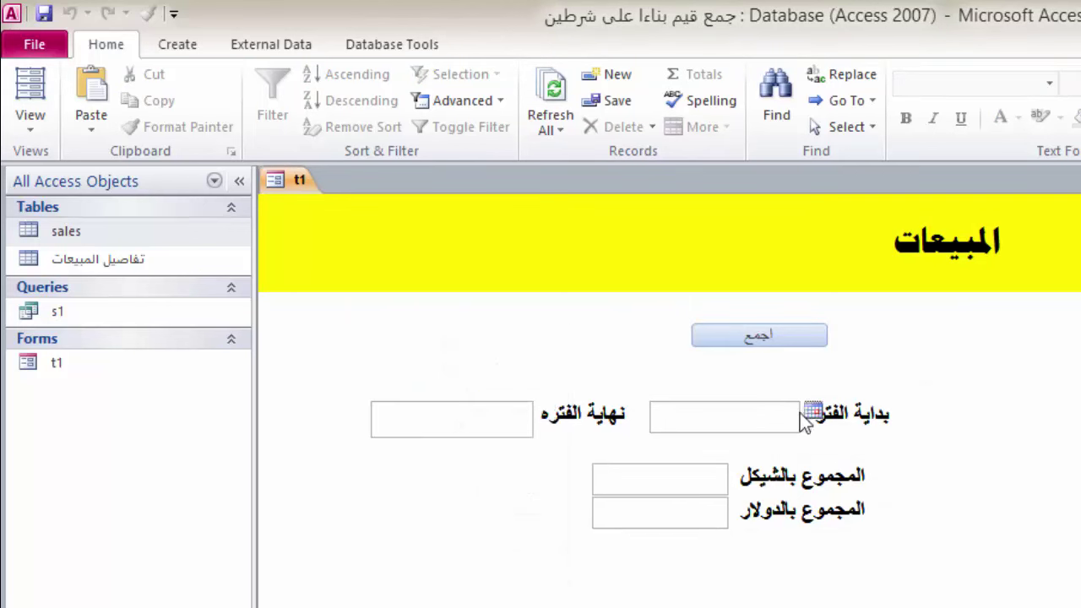
pyautogui.click(813, 412)
pyautogui.click(751, 411)
pyautogui.write('1/1/2')
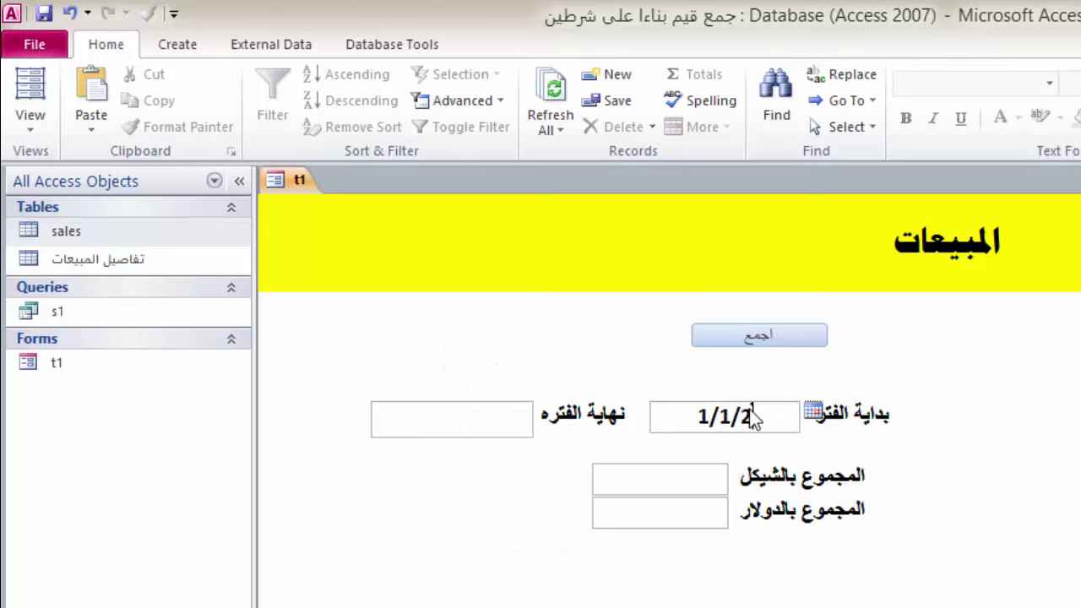
pyautogui.write('0090000')
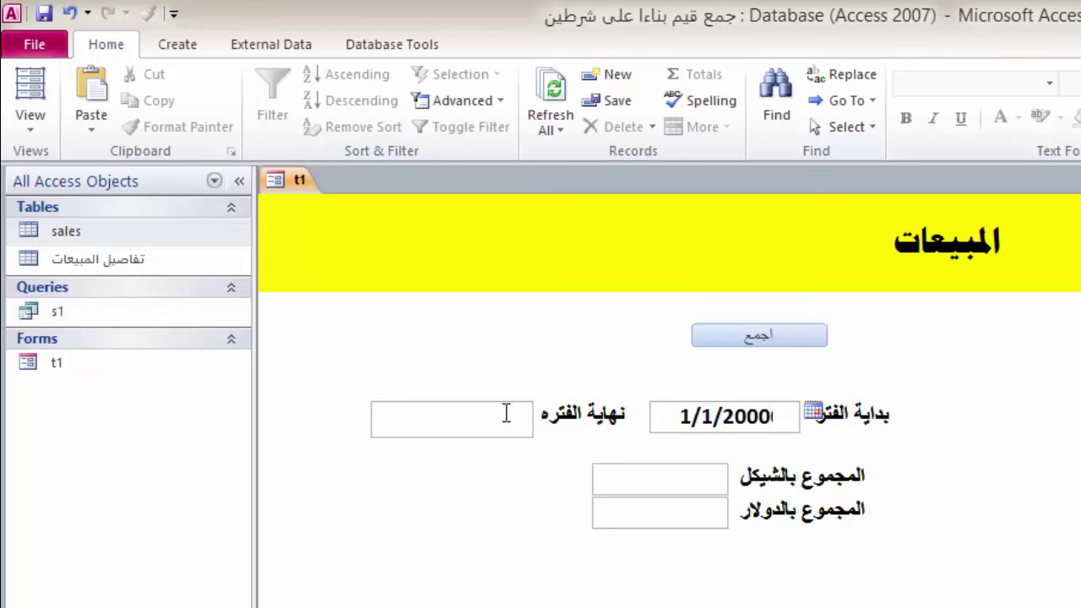
pyautogui.click(506, 414)
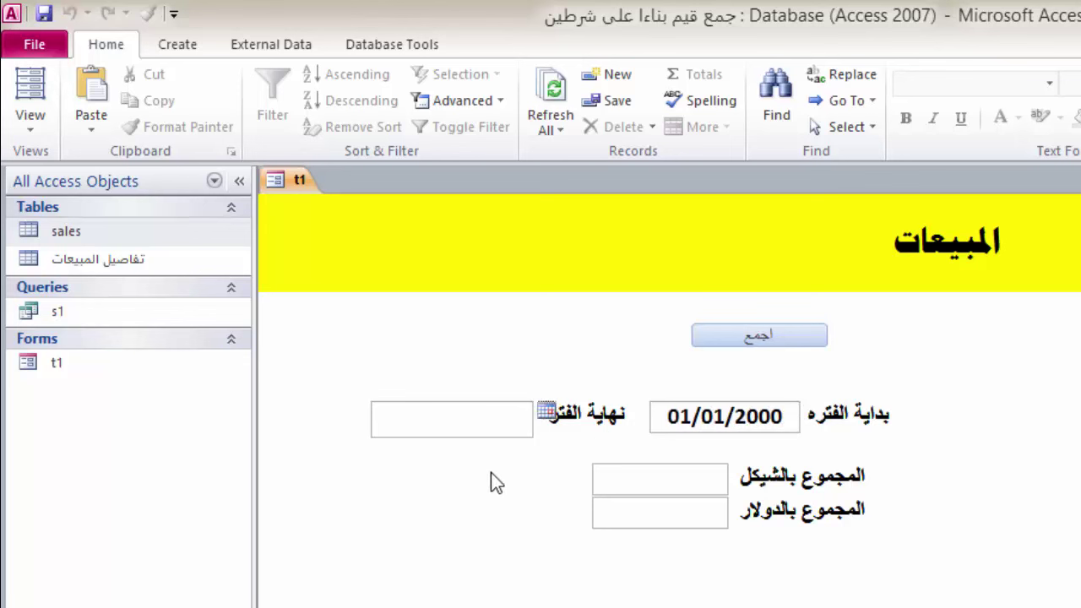
pyautogui.write('1/')
pyautogui.write('1')
pyautogui.press('BackSpace')
pyautogui.press('BackSpace')
pyautogui.press('BackSpace')
pyautogui.write('3')
pyautogui.write('/1/200')
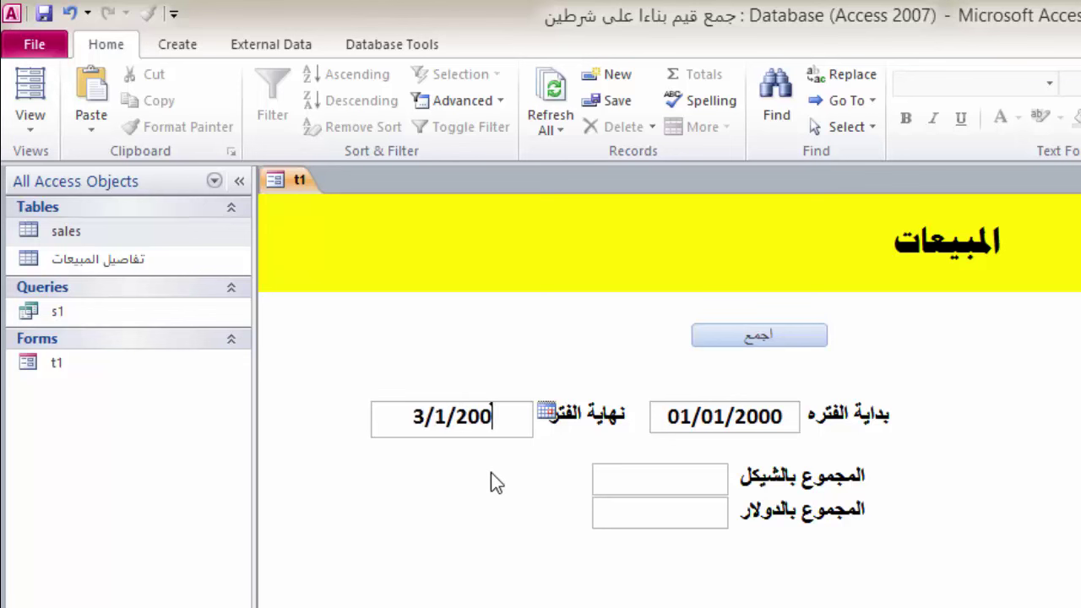
pyautogui.write('0')
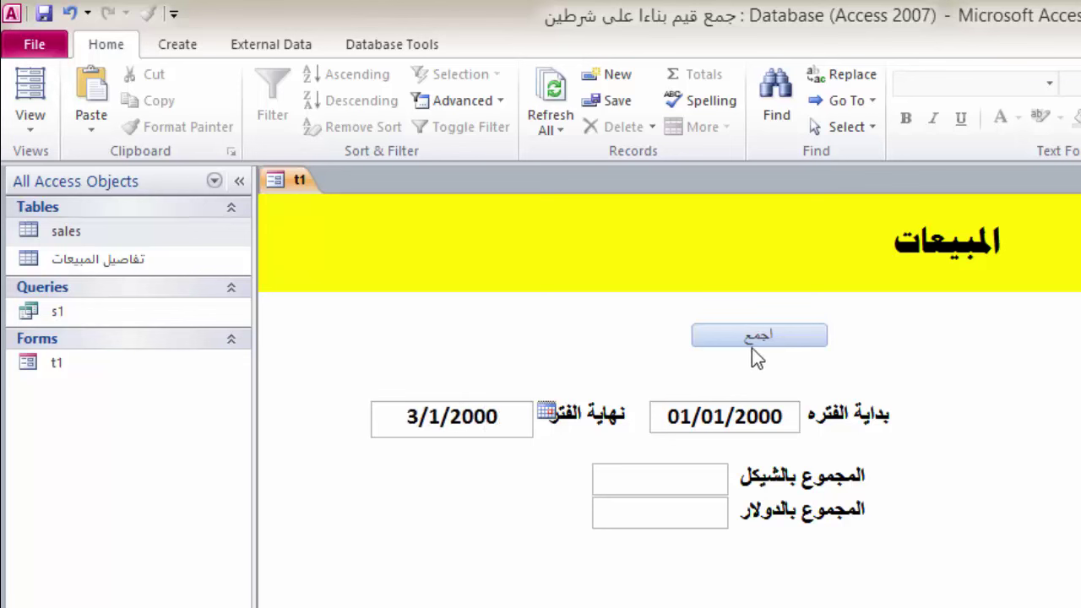
pyautogui.click(753, 341)
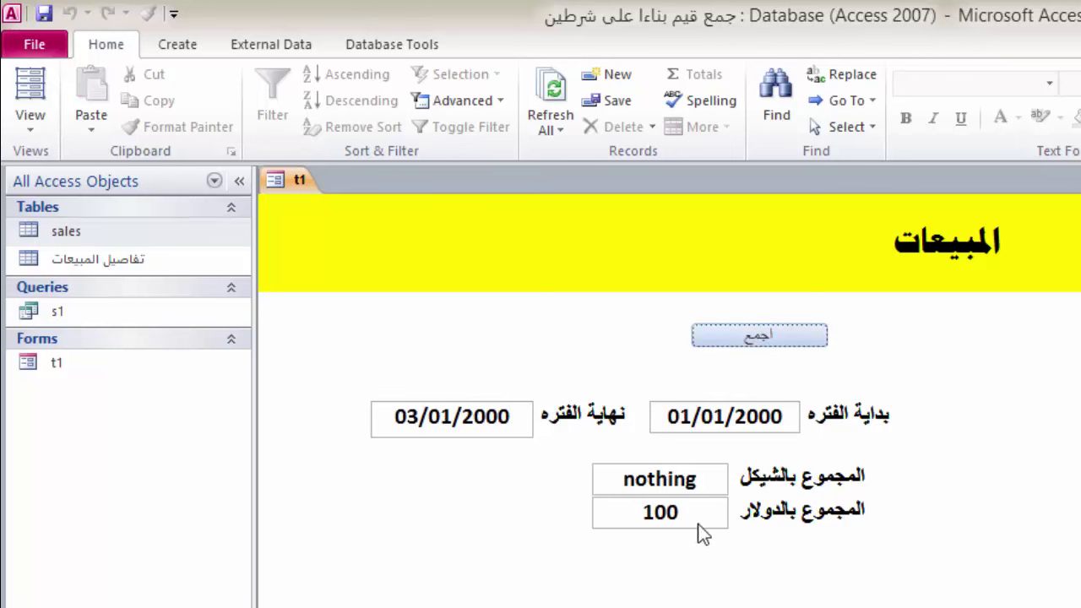
pyautogui.doubleClick(117, 226)
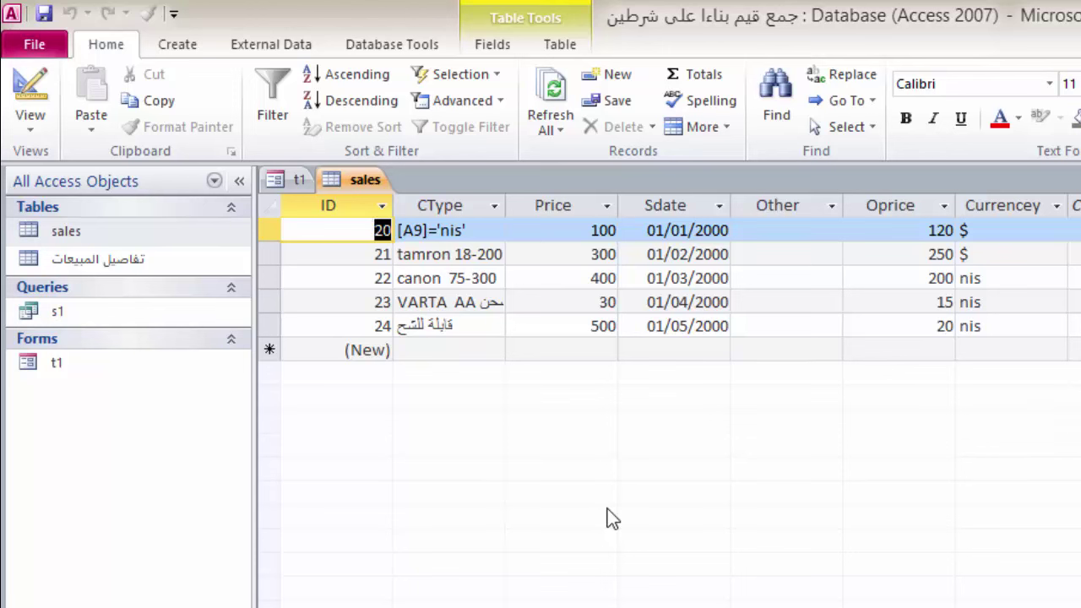
pyautogui.doubleClick(164, 262)
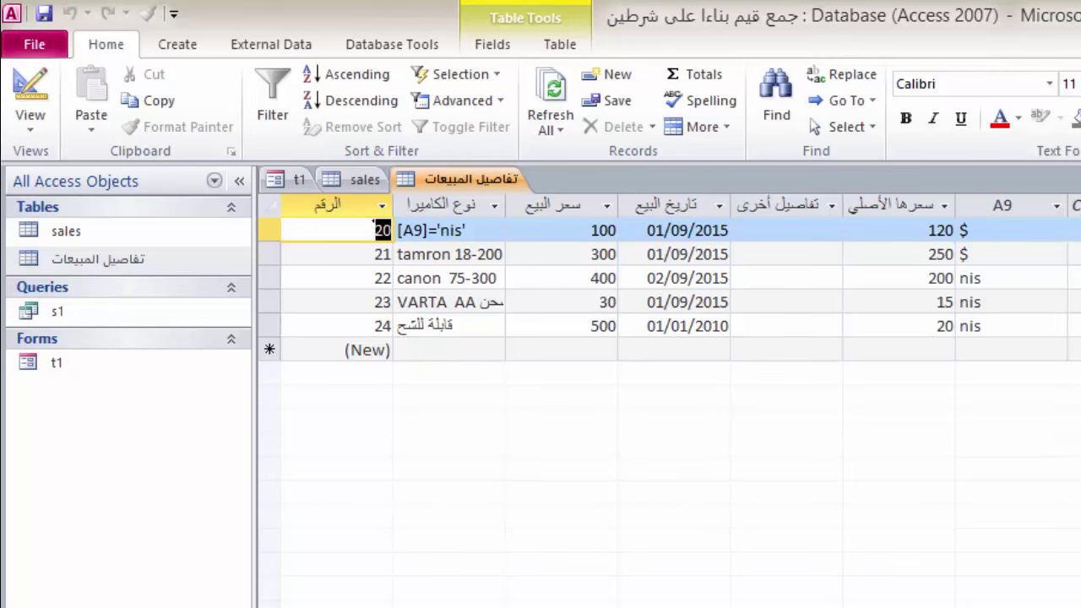
pyautogui.hotkey('ctrl', 'w')
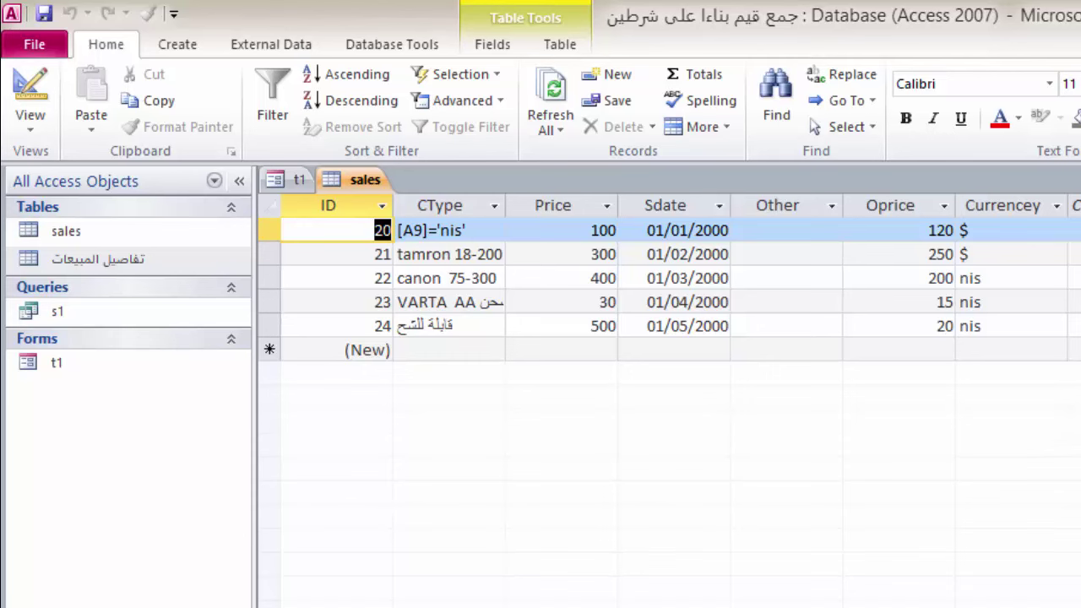
pyautogui.hotkey('ctrl', 'w')
pyautogui.doubleClick(153, 256)
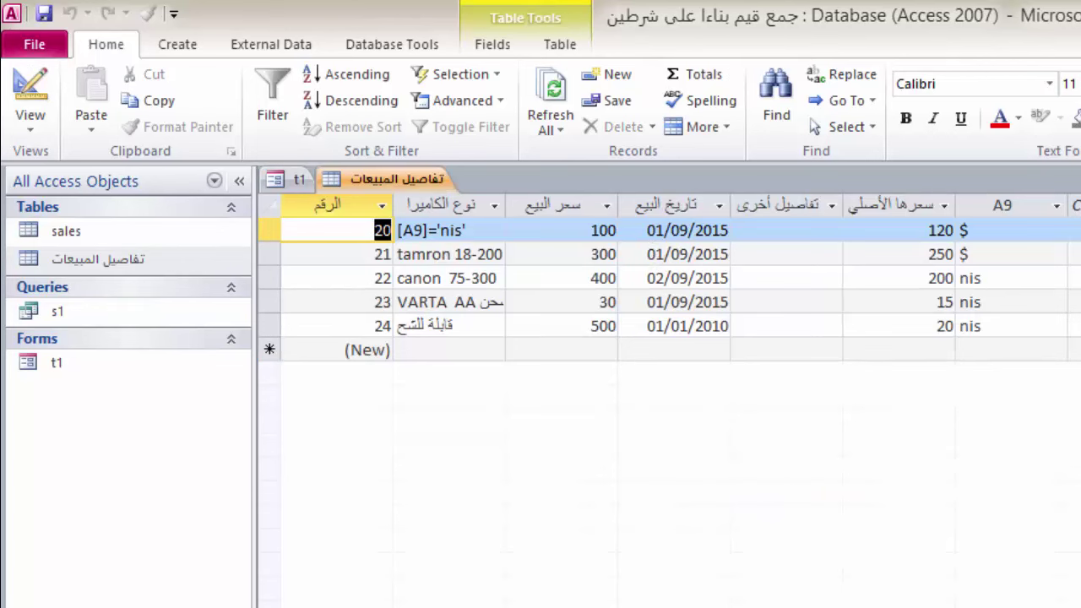
pyautogui.hotkey('ctrl', 'w')
pyautogui.doubleClick(197, 229)
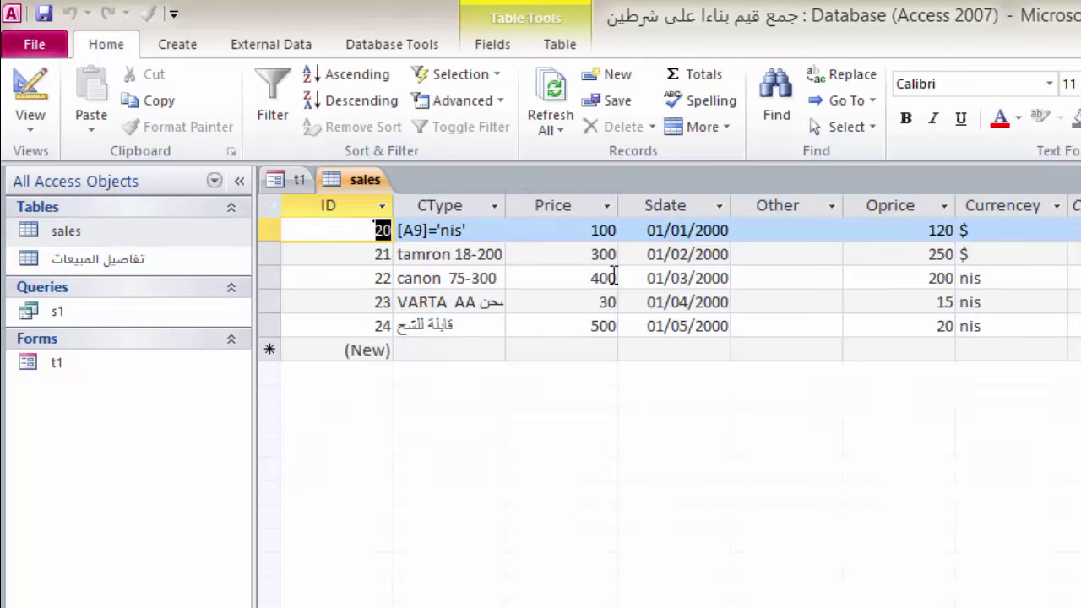
pyautogui.click(575, 231)
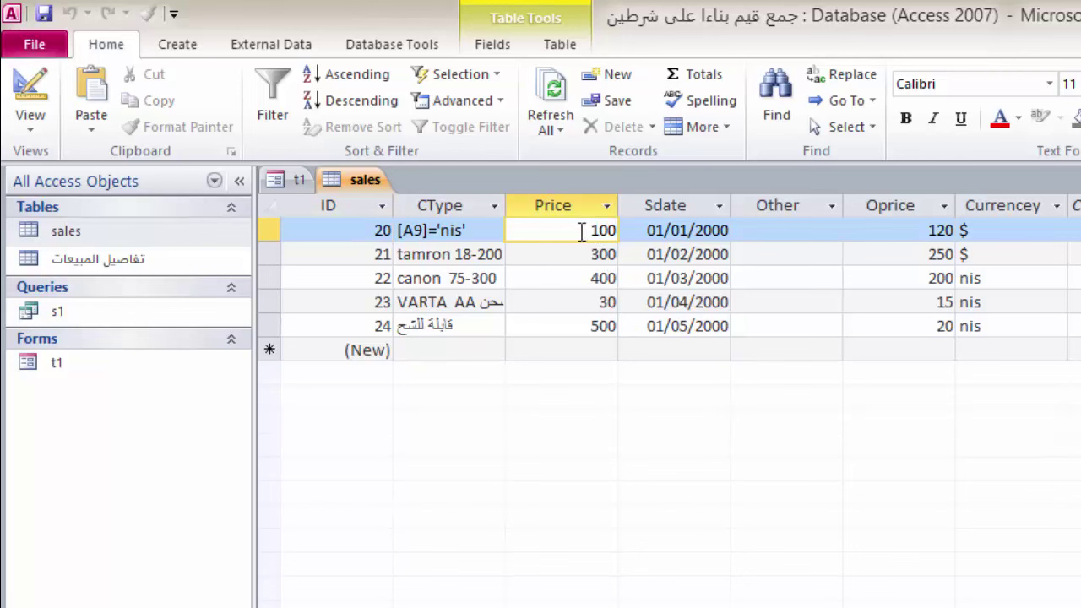
pyautogui.moveTo(587, 231); pyautogui.dragTo(623, 231)
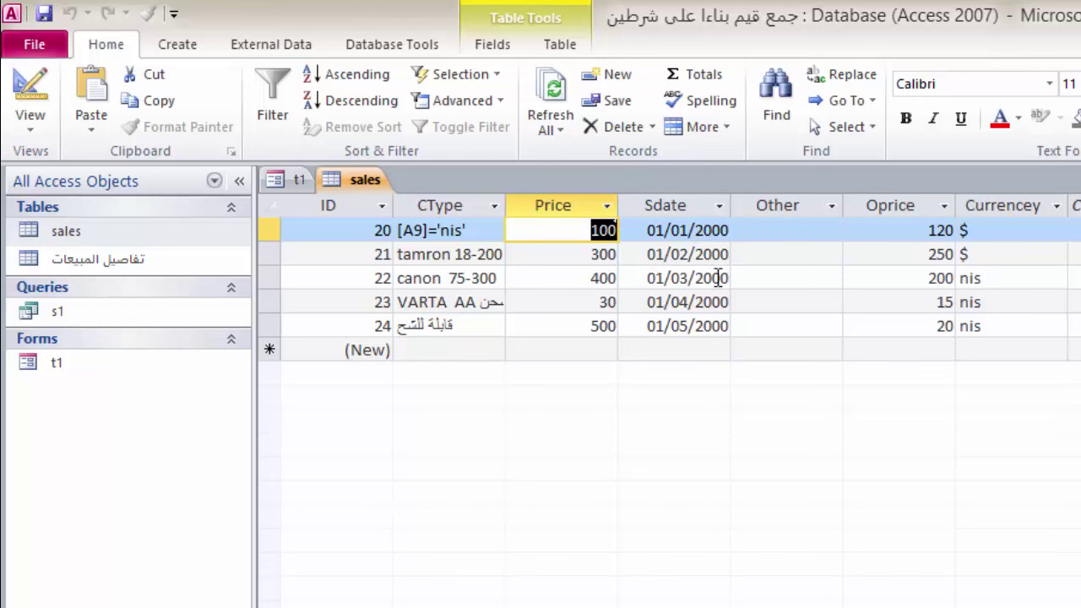
pyautogui.hotkey('ctrl', 'w')
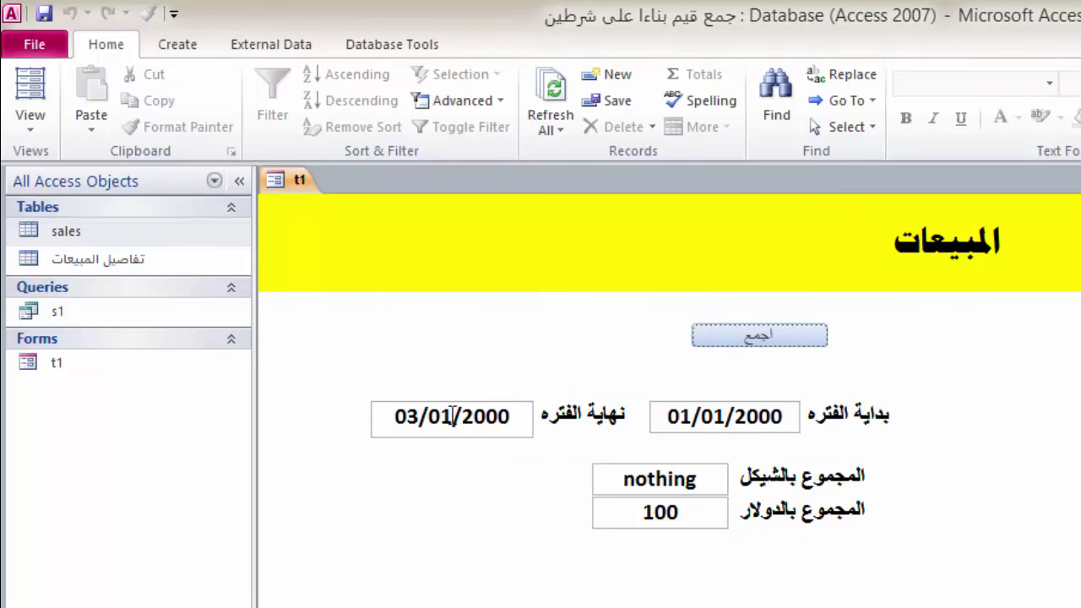
# Step: Replace the end date with 1/03/2000 and recalculate, giving 400 for both NIS and $
pyautogui.moveTo(514, 415); pyautogui.dragTo(309, 413)
pyautogui.write('1')
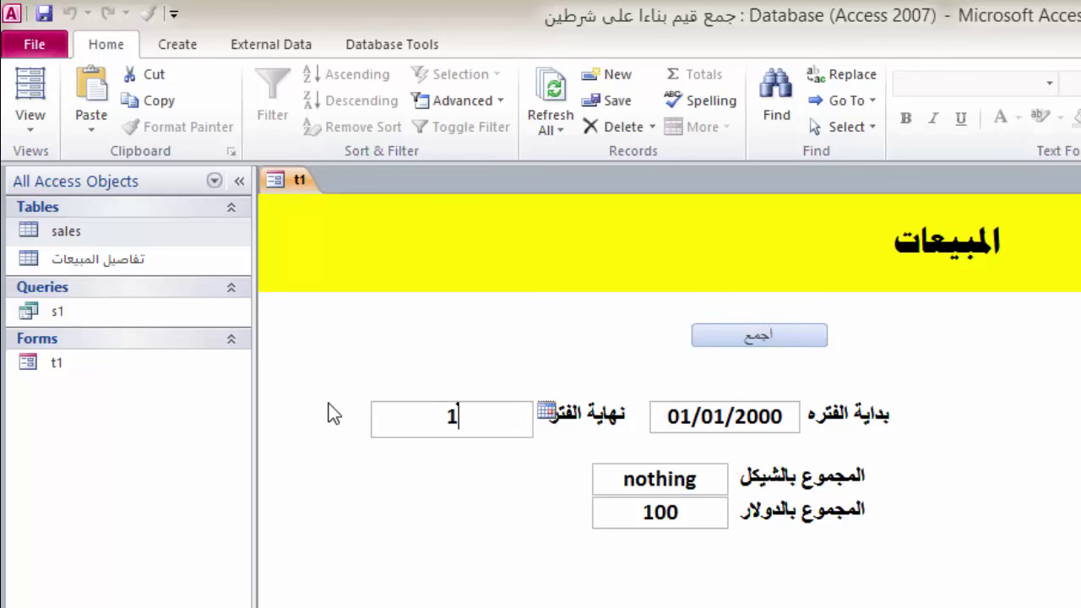
pyautogui.write('/03/200')
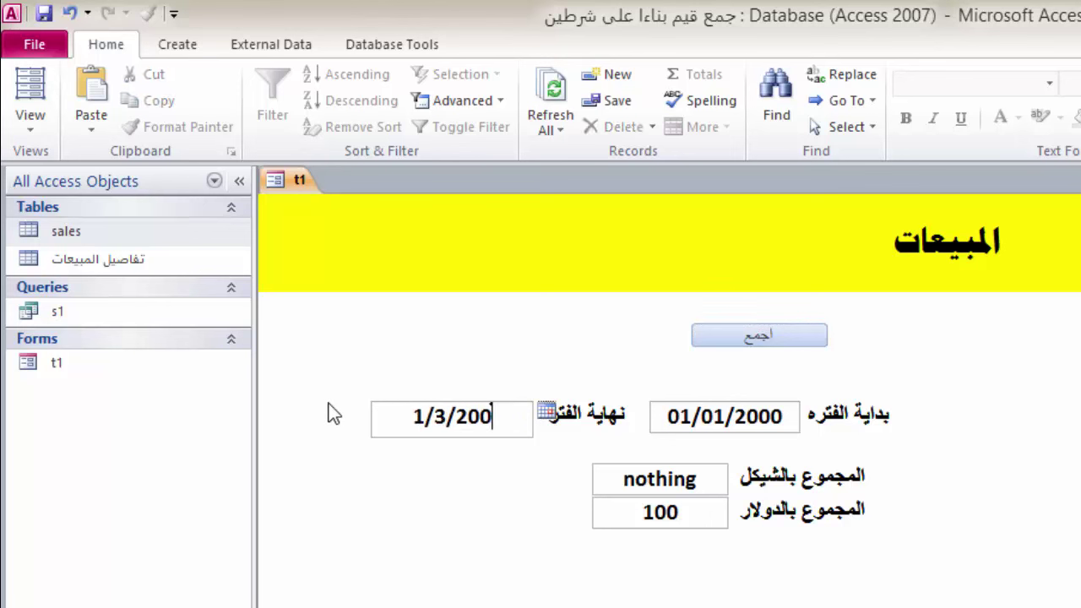
pyautogui.write('0')
pyautogui.click(780, 342)
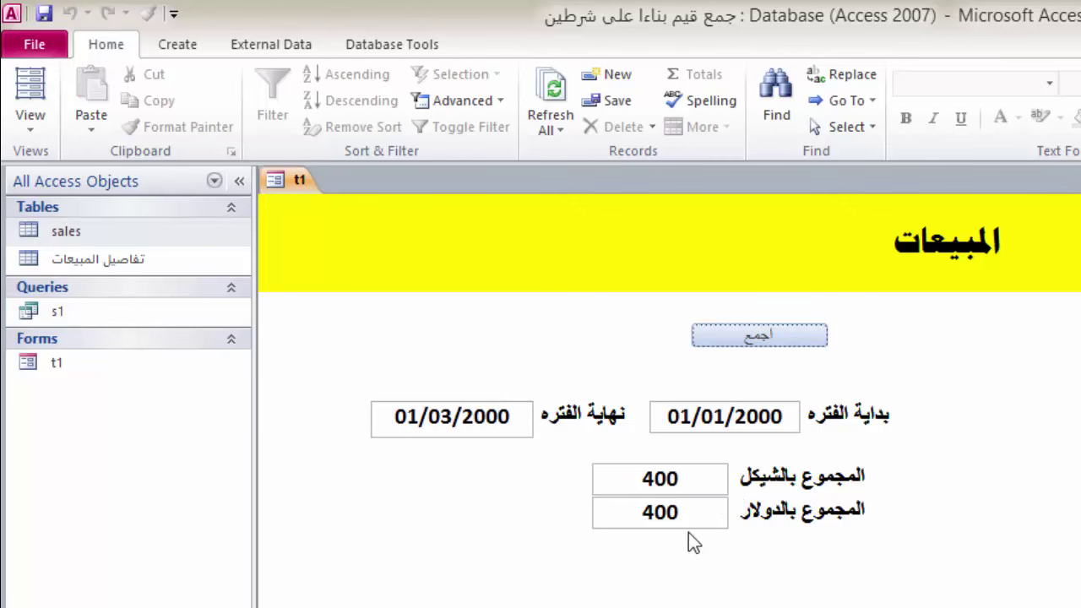
# Step: Open the sales table and check the Price values 100, 300 and 400 of records 20–22
pyautogui.doubleClick(96, 236)
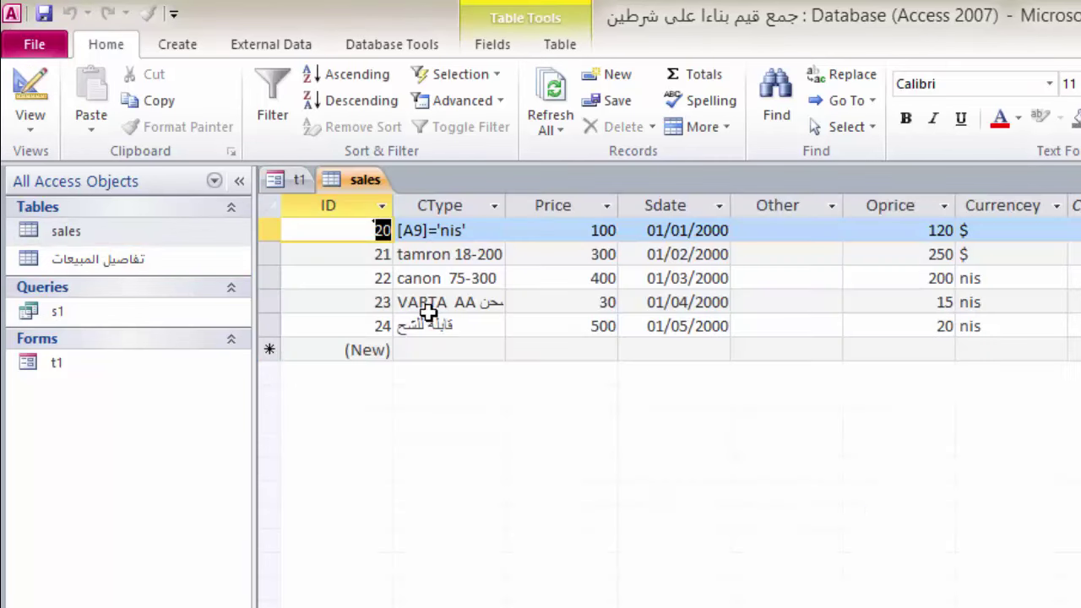
pyautogui.click(577, 232)
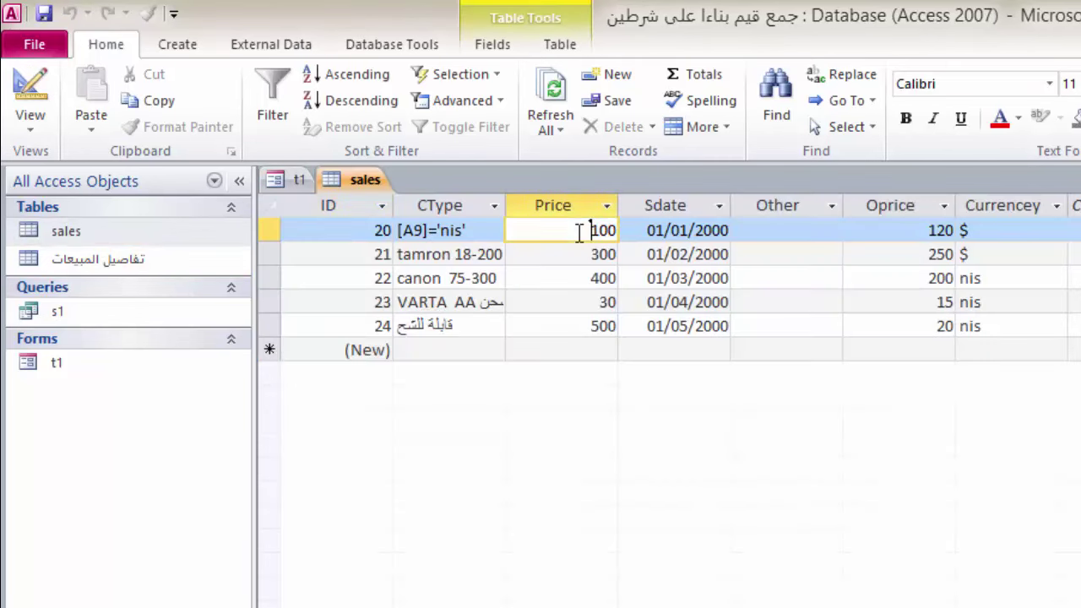
pyautogui.moveTo(578, 232); pyautogui.dragTo(640, 230)
pyautogui.moveTo(584, 252); pyautogui.dragTo(632, 254)
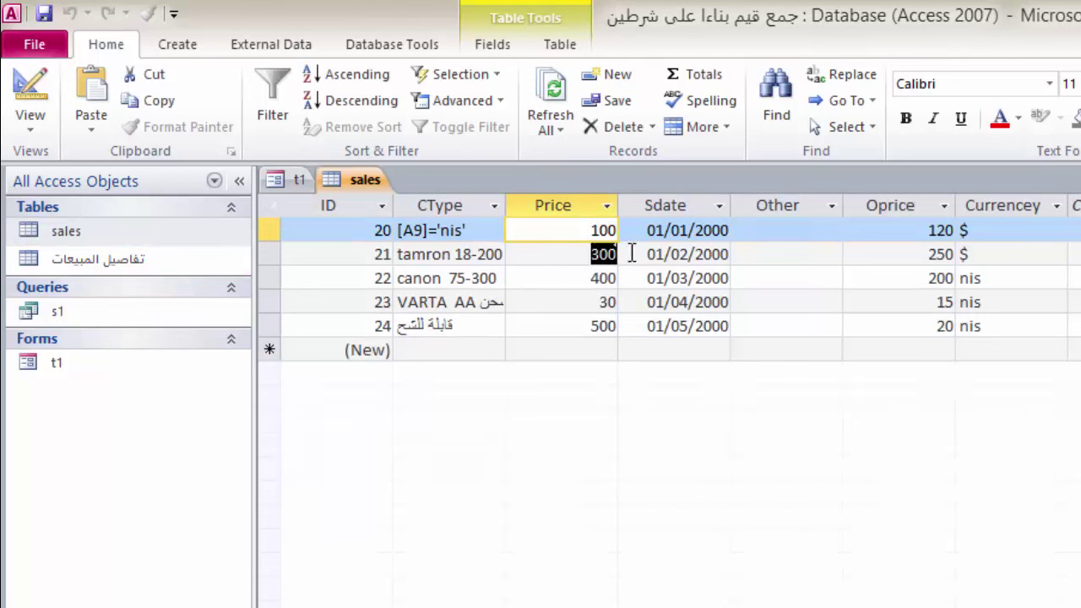
pyautogui.click(897, 202)
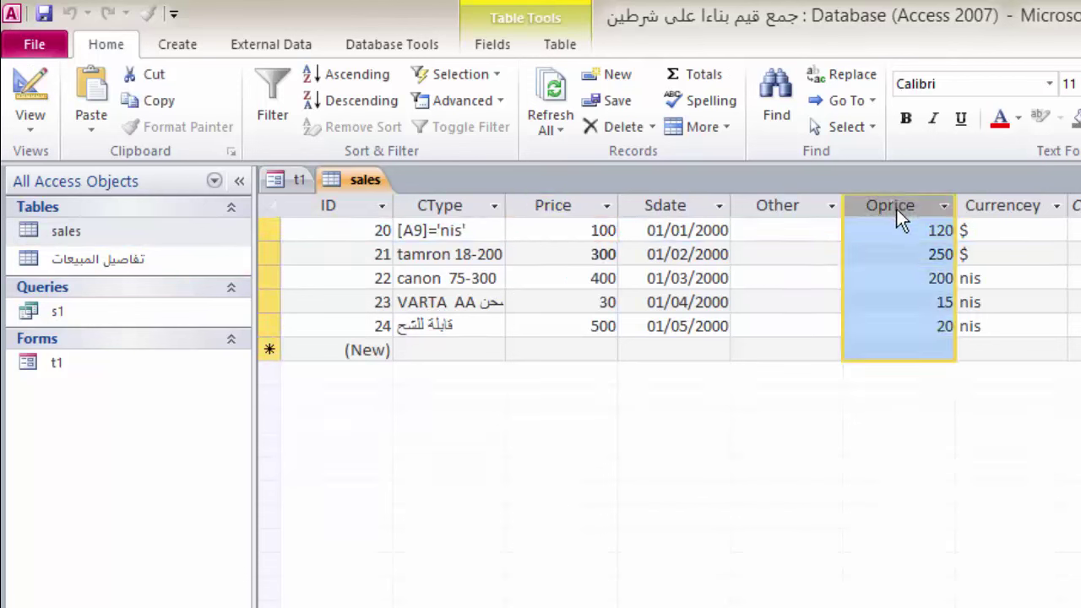
pyautogui.click(568, 203)
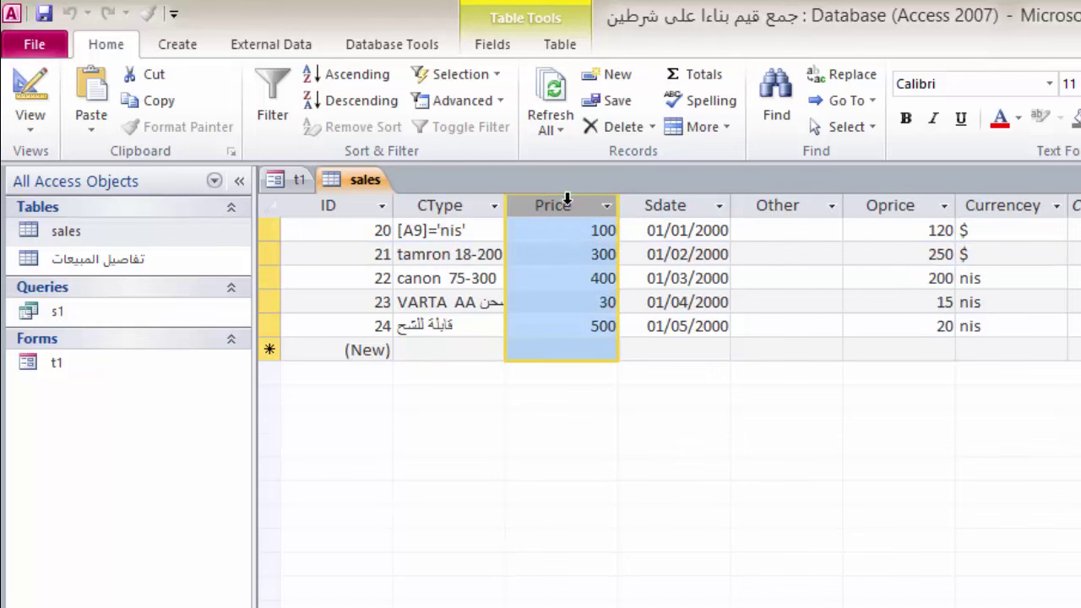
pyautogui.click(567, 228)
pyautogui.moveTo(572, 229); pyautogui.dragTo(617, 229)
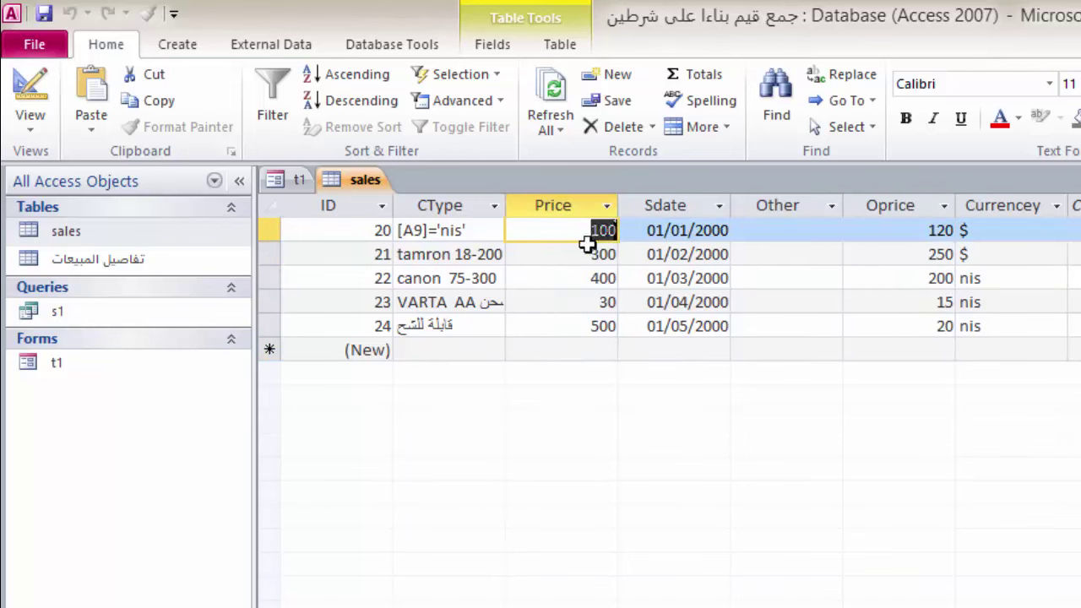
pyautogui.click(586, 240)
pyautogui.doubleClick(587, 253)
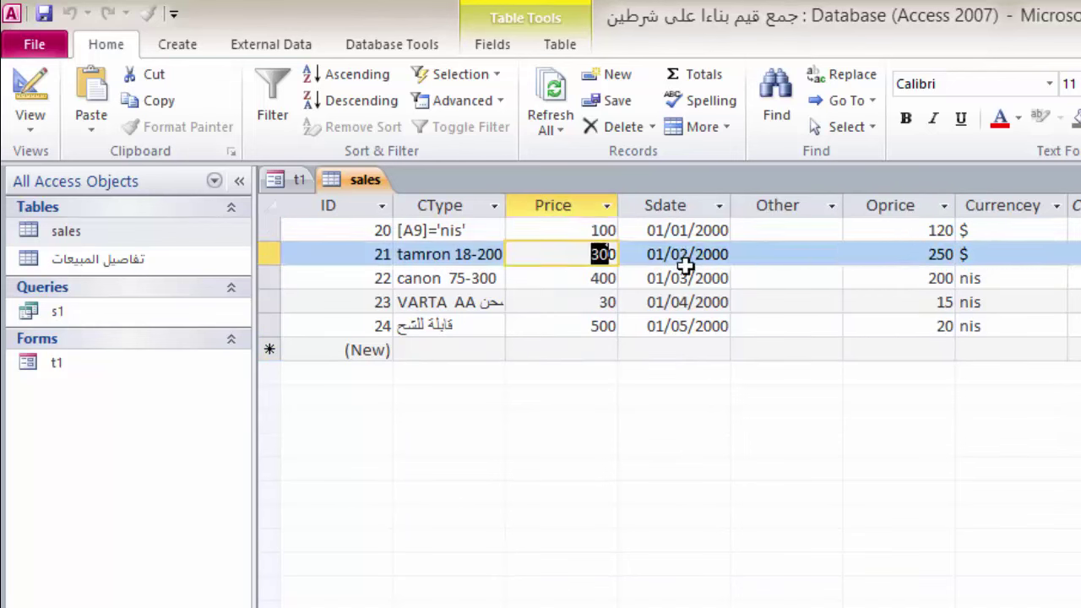
pyautogui.doubleClick(591, 278)
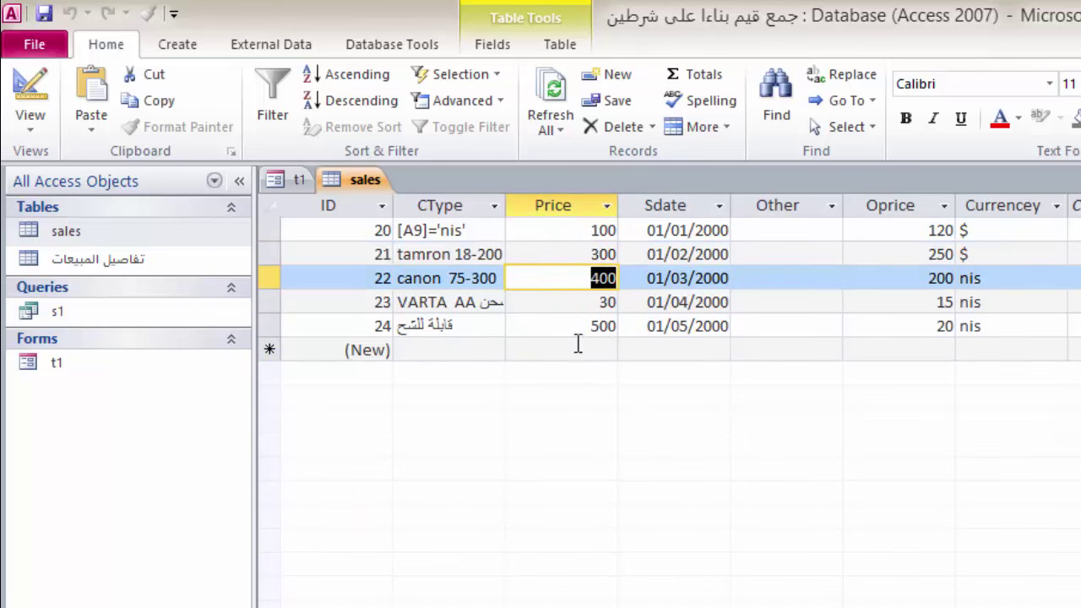
# Step: On form t1, change the end date to 01/04/2000 and recalculate the totals
pyautogui.click(306, 182)
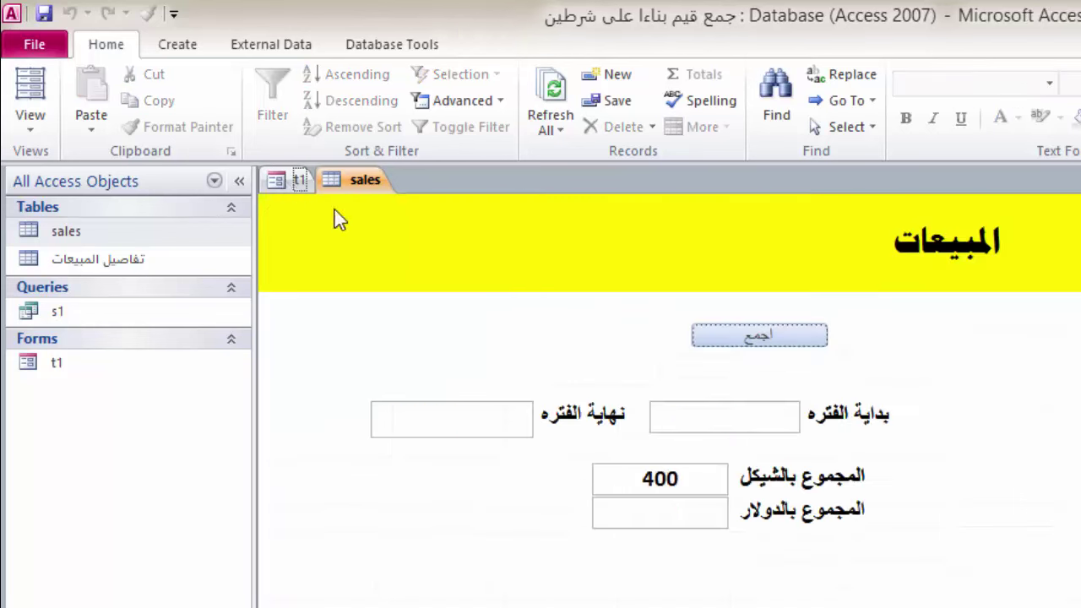
pyautogui.moveTo(440, 415); pyautogui.dragTo(453, 415)
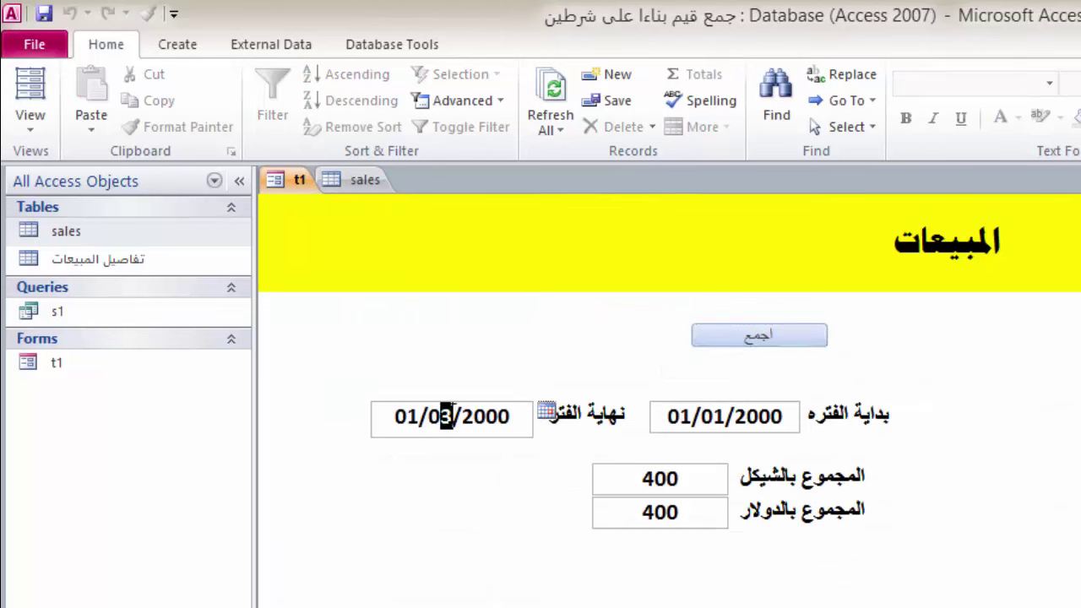
pyautogui.write('4')
pyautogui.click(728, 333)
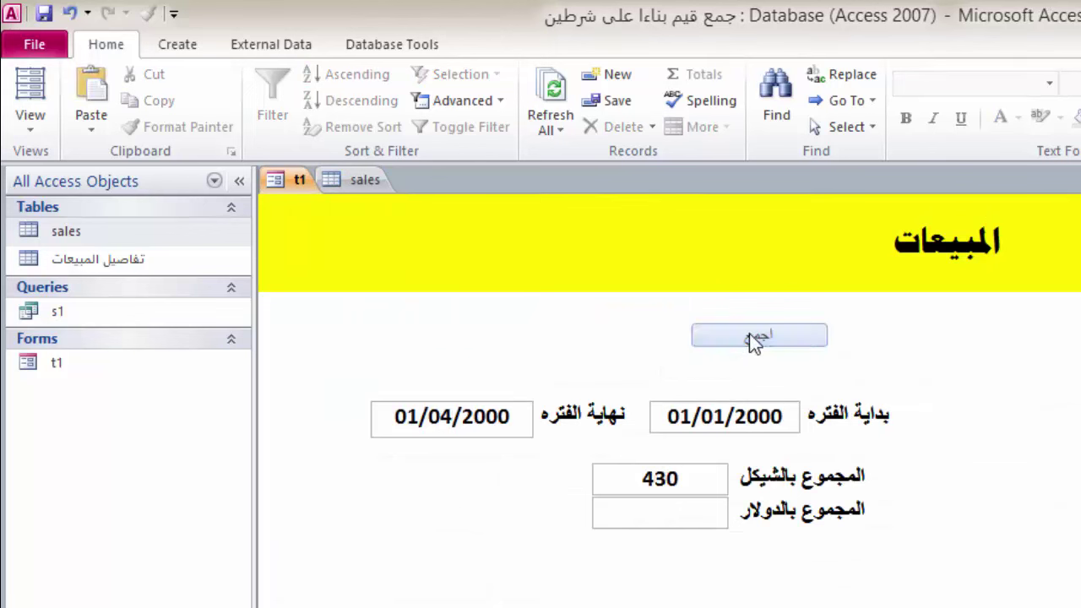
# Step: Note record 23's Price of 30, set the end date to 01/05/2000, recalculate, and close the sales table
pyautogui.click(354, 190)
pyautogui.click(608, 301)
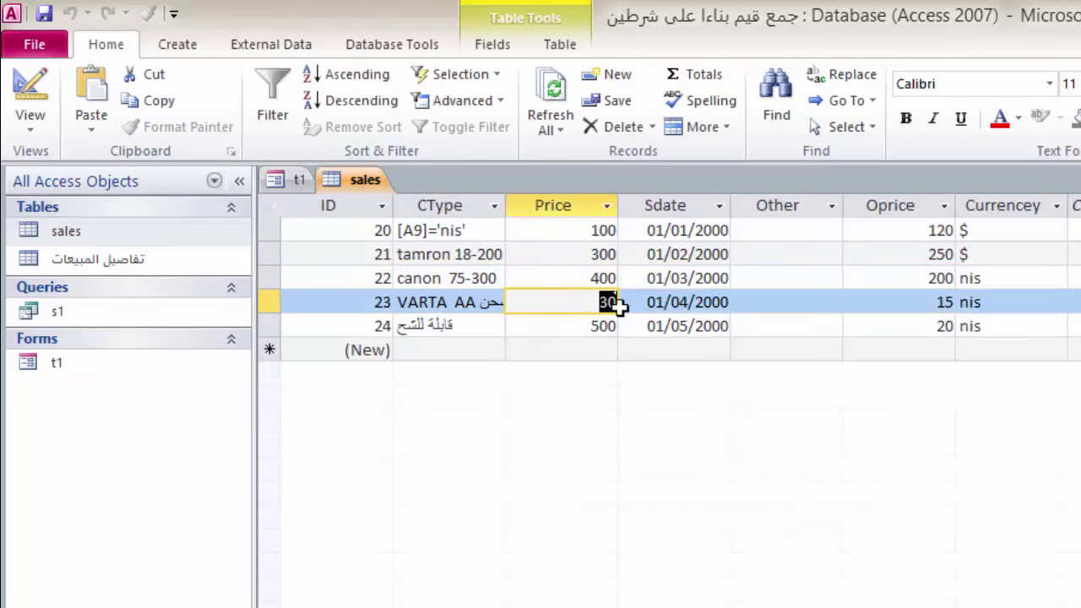
pyautogui.click(292, 179)
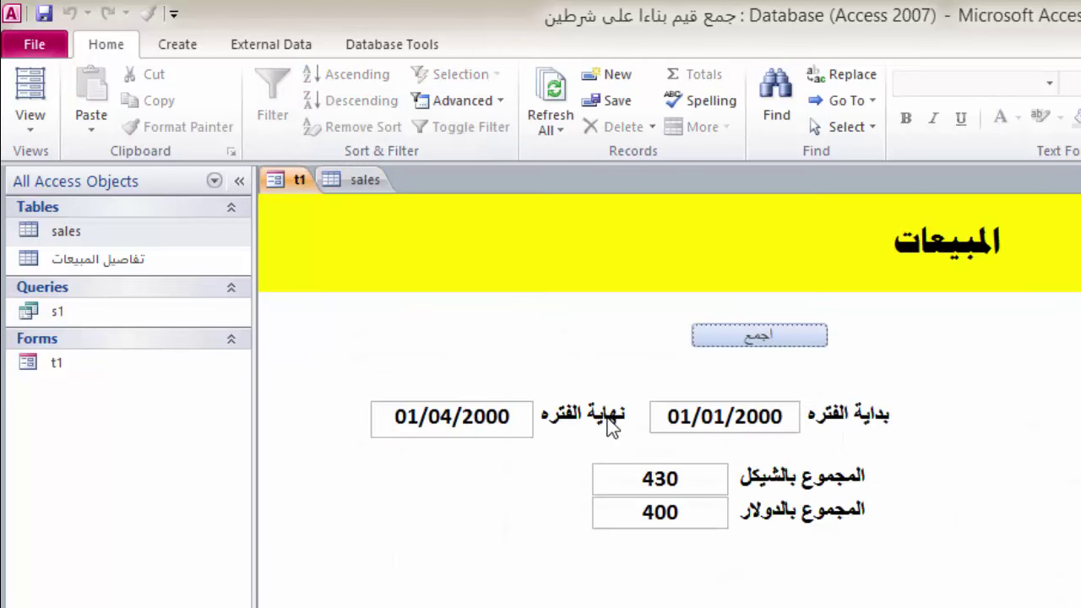
pyautogui.moveTo(438, 416); pyautogui.dragTo(449, 416)
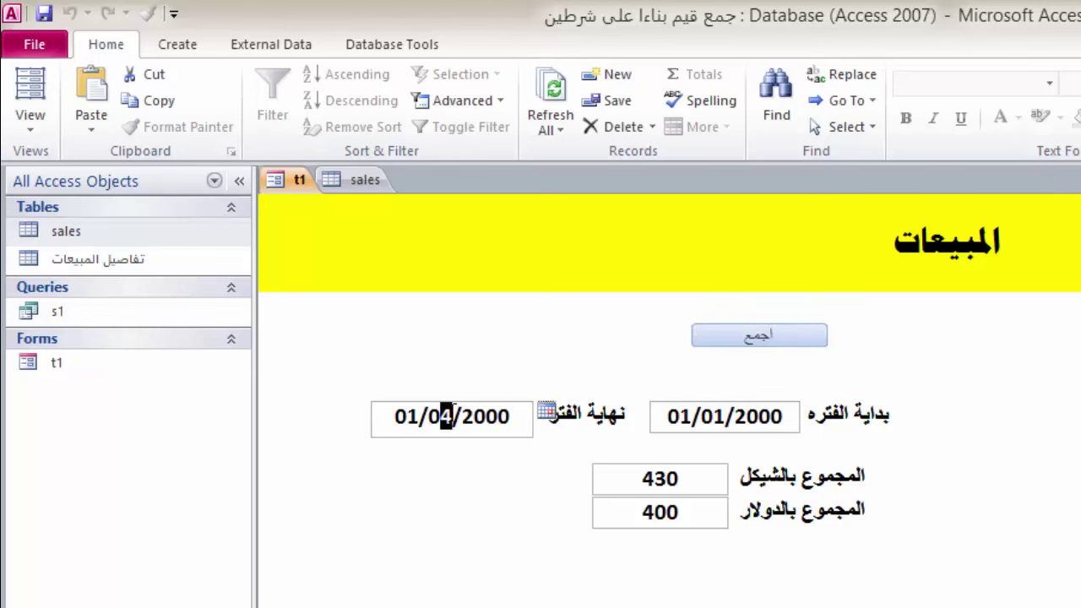
pyautogui.write('5')
pyautogui.click(759, 336)
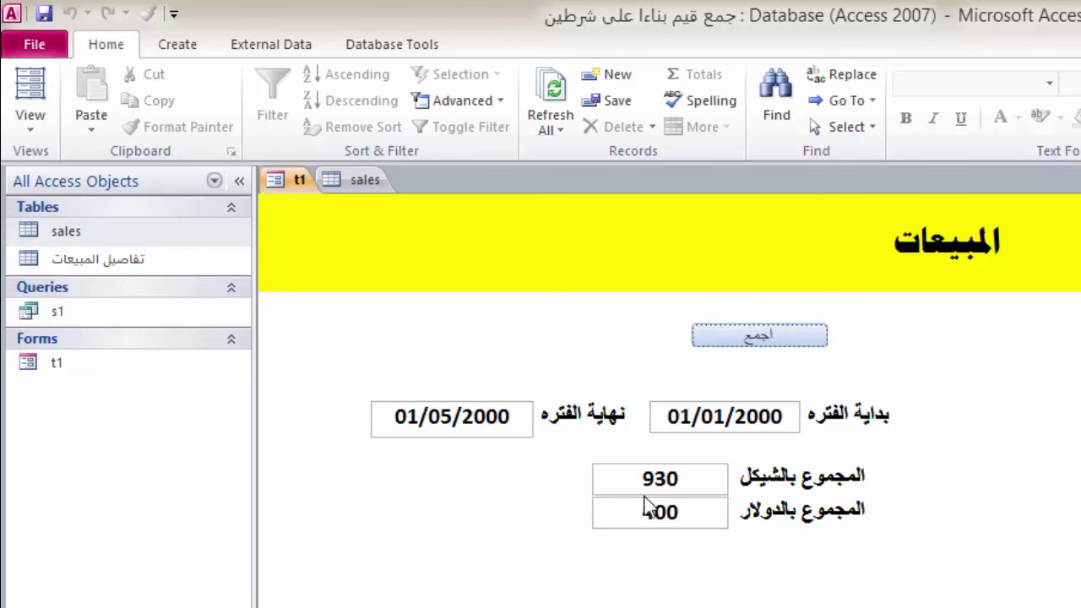
pyautogui.click(359, 179)
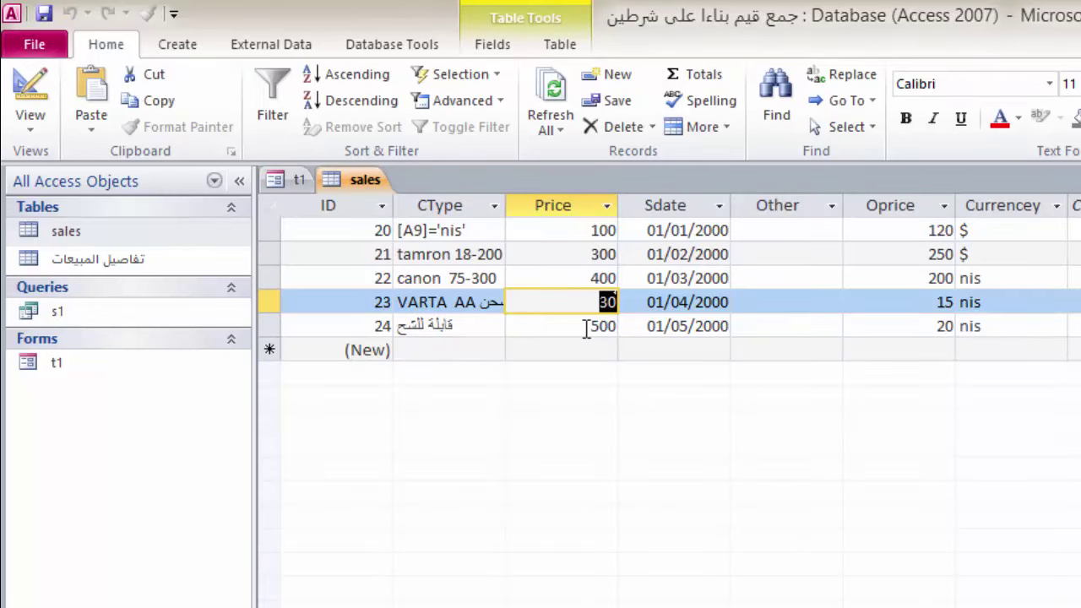
pyautogui.hotkey('ctrl', 'F4')
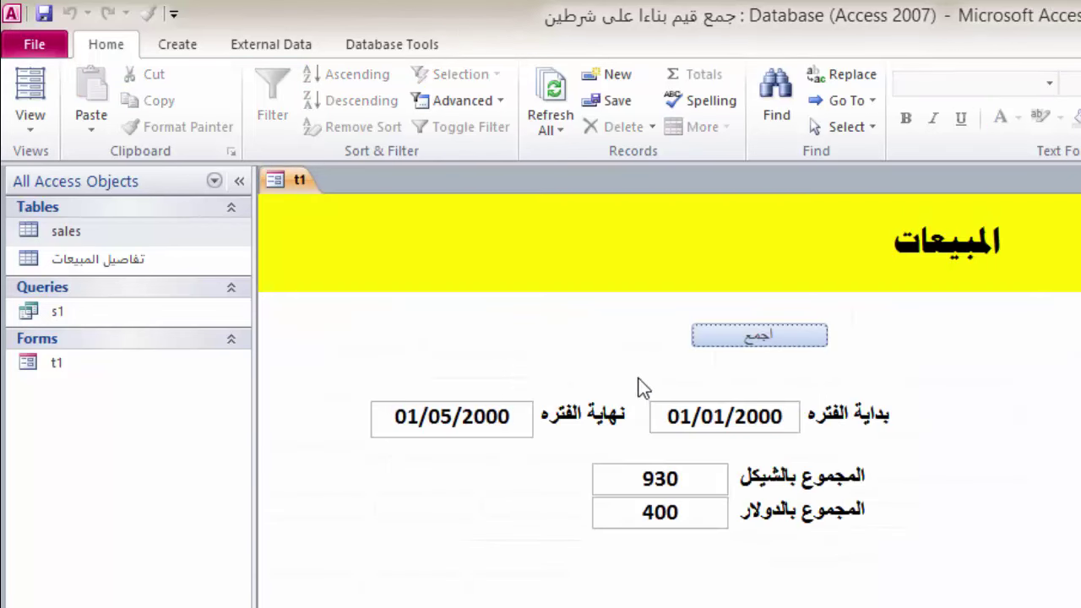
# Step: Switch t1 to Design View and create a new blank Form1 with Form Design
pyautogui.rightClick(582, 308)
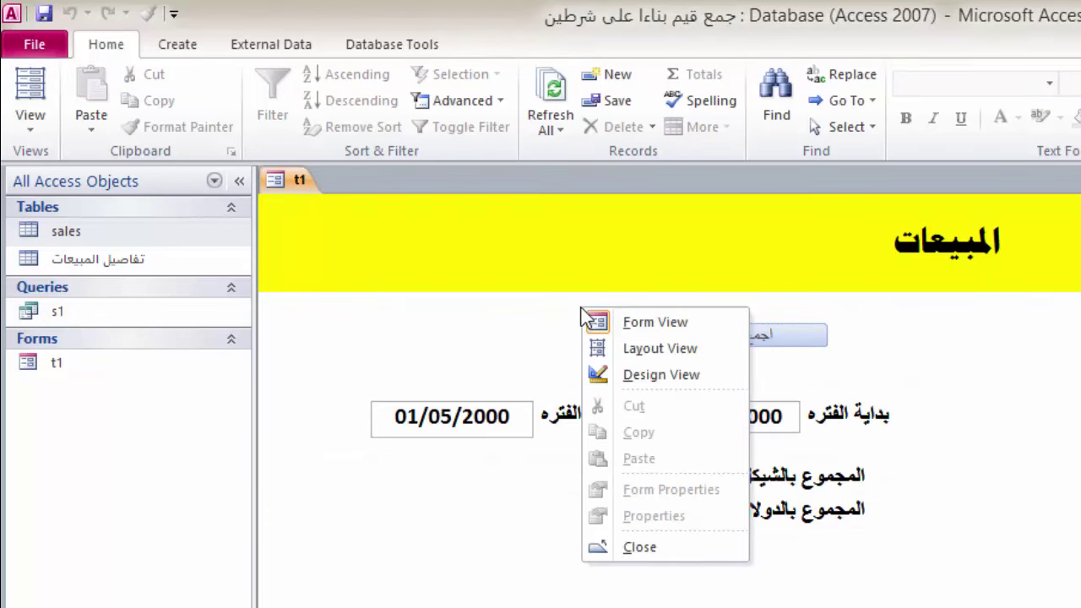
pyautogui.click(605, 367)
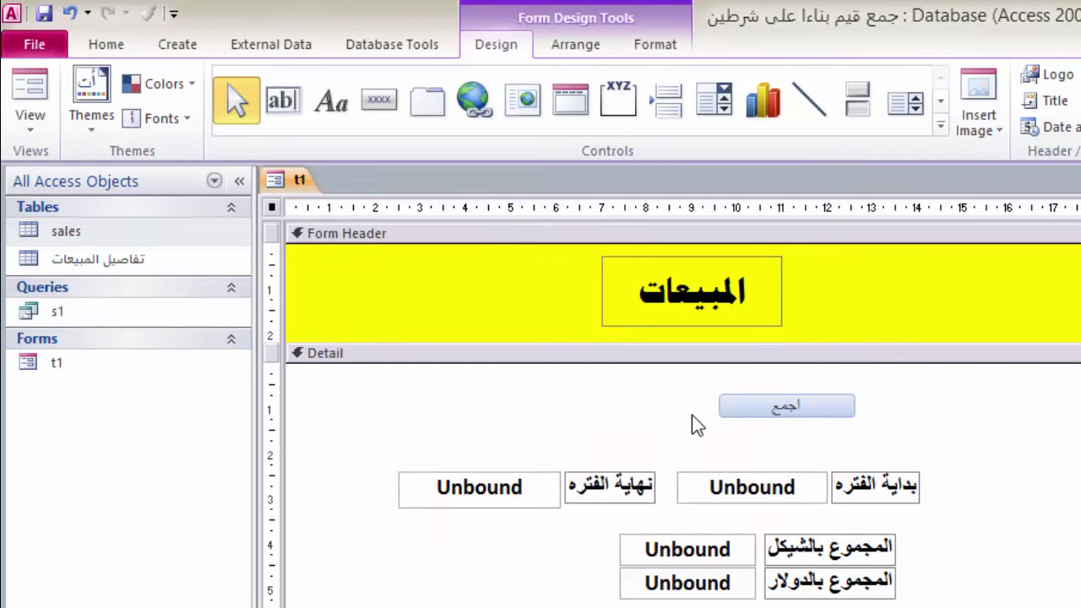
pyautogui.click(177, 44)
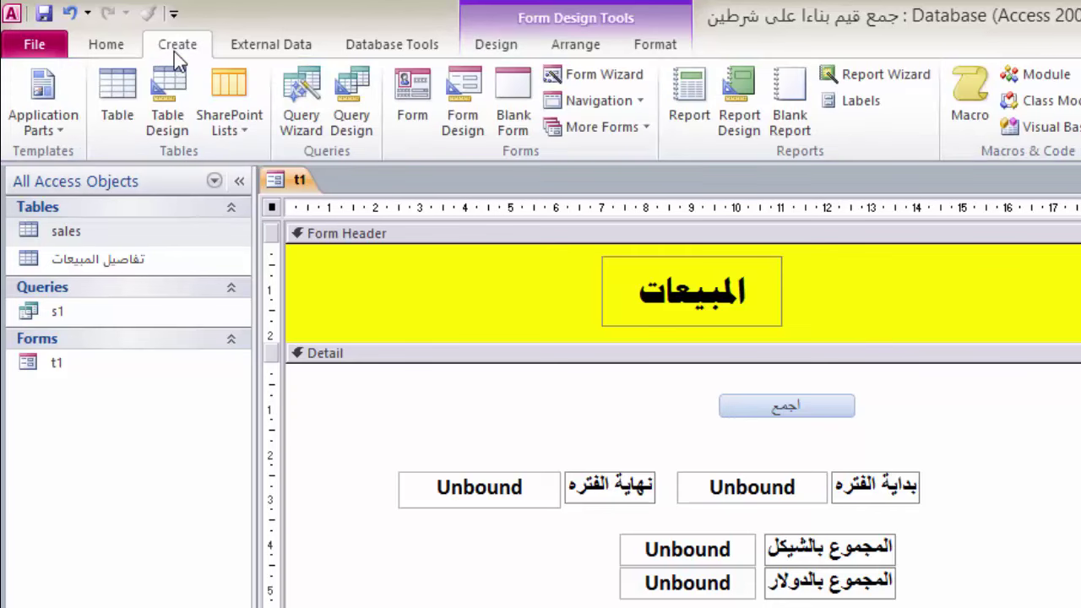
pyautogui.click(461, 96)
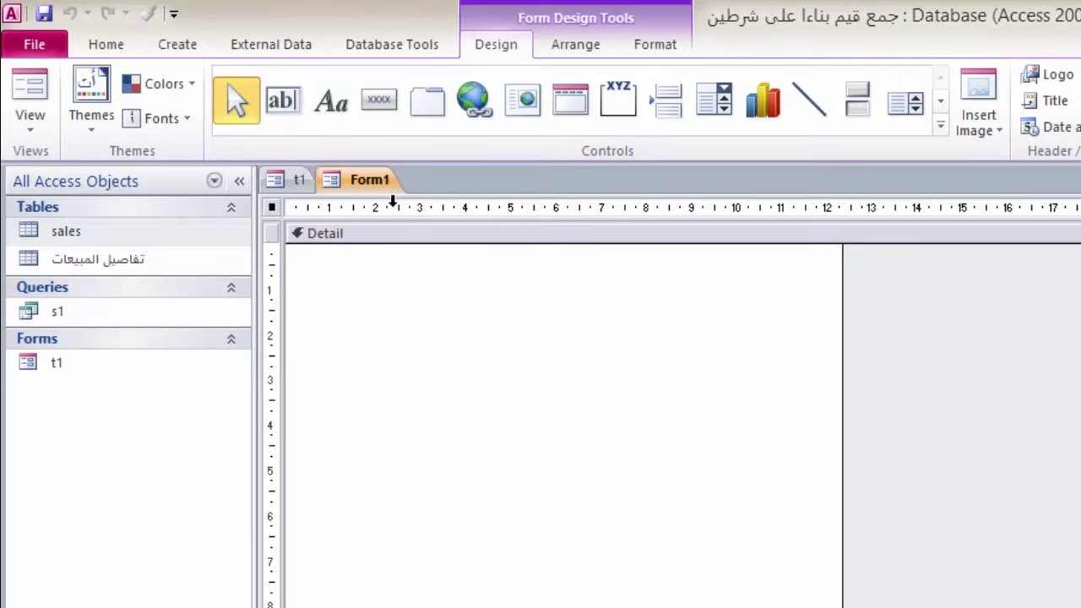
# Step: Add a first unbound text box and move its Text0 label to the right of it
pyautogui.click(291, 110)
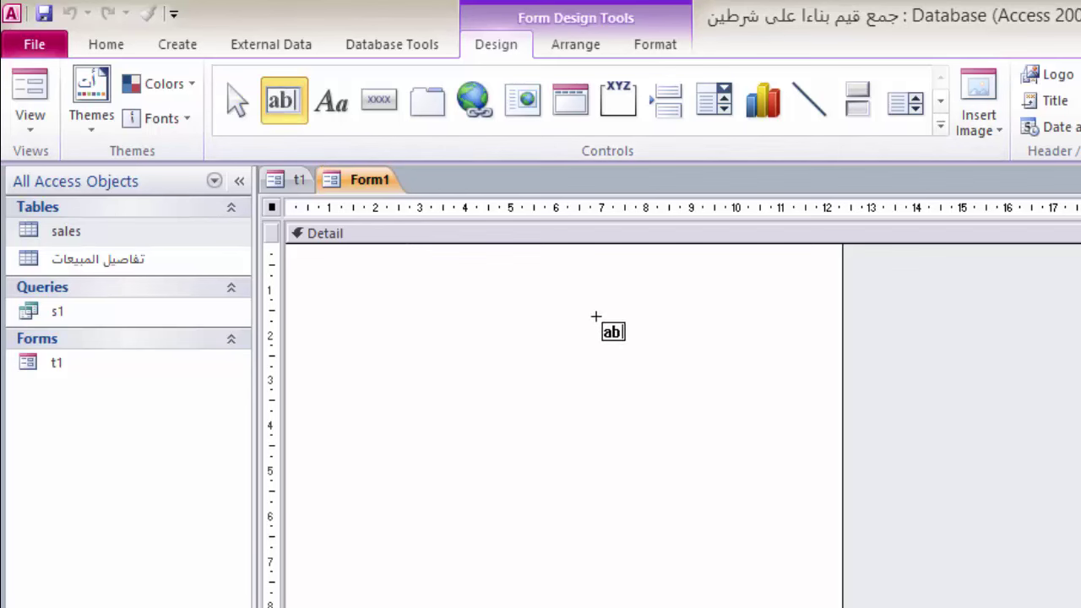
pyautogui.click(597, 315)
pyautogui.click(458, 328)
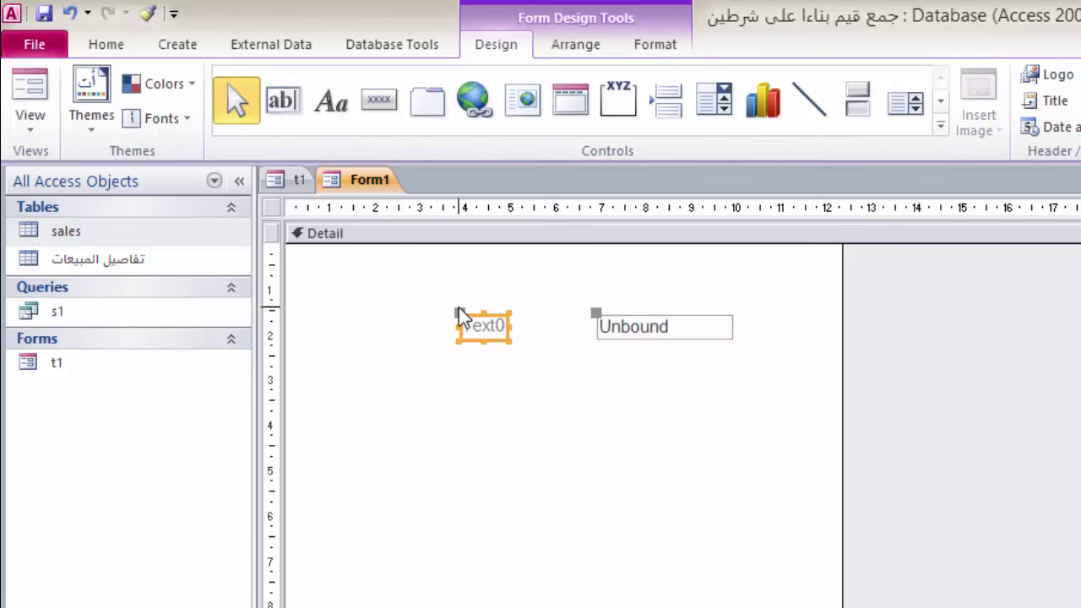
pyautogui.moveTo(458, 311); pyautogui.dragTo(515, 351)
pyautogui.click(477, 380)
pyautogui.moveTo(460, 314); pyautogui.dragTo(737, 315)
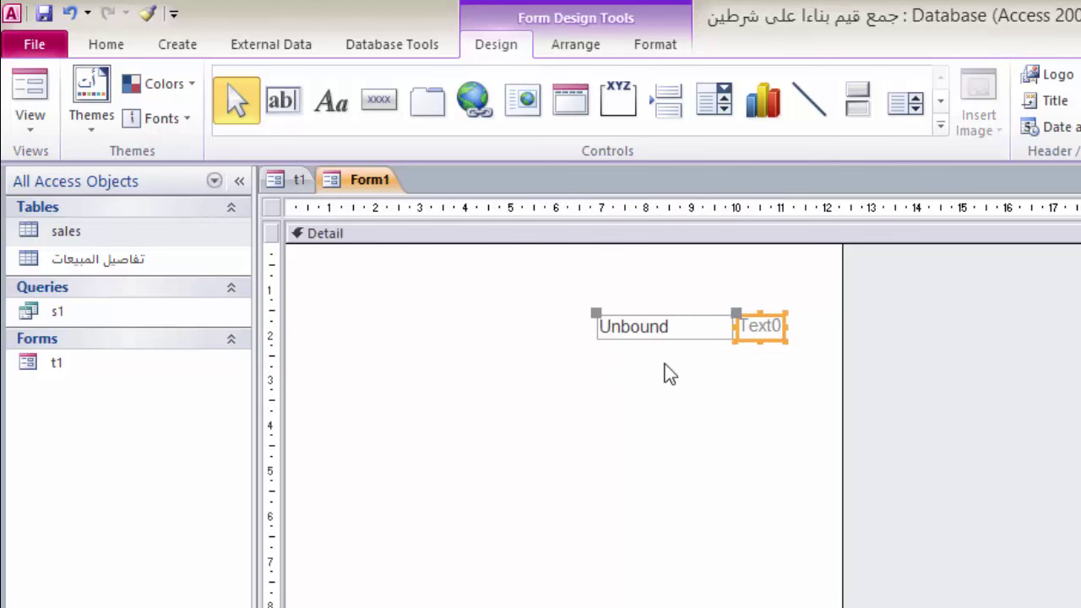
# Step: Add a second text box and place its Text2 label to the right of it
pyautogui.click(283, 102)
pyautogui.click(384, 317)
pyautogui.click(415, 381)
pyautogui.click(315, 338)
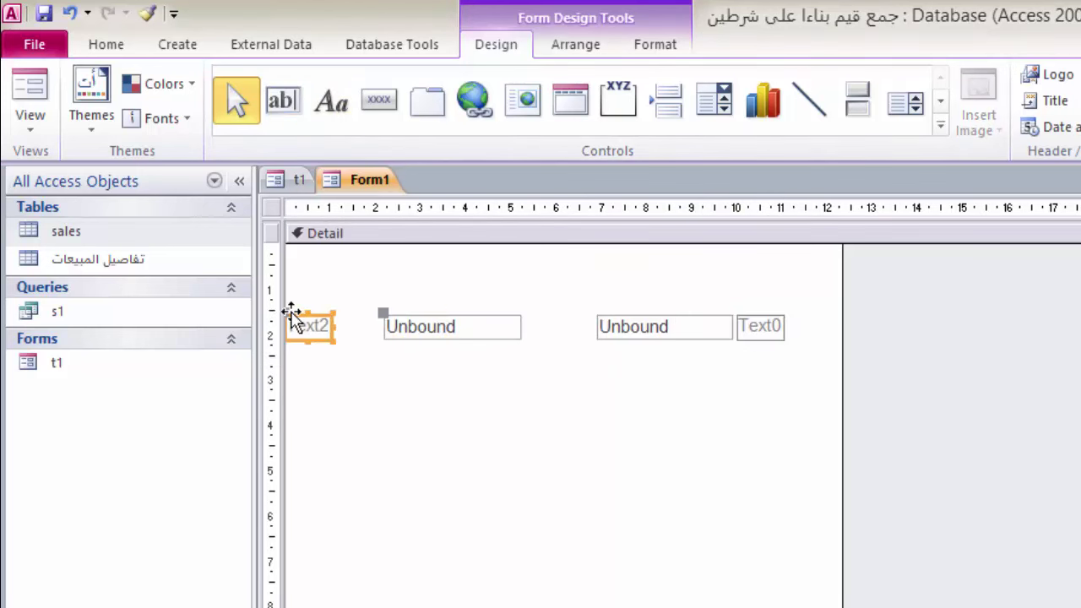
pyautogui.moveTo(289, 312); pyautogui.dragTo(524, 320)
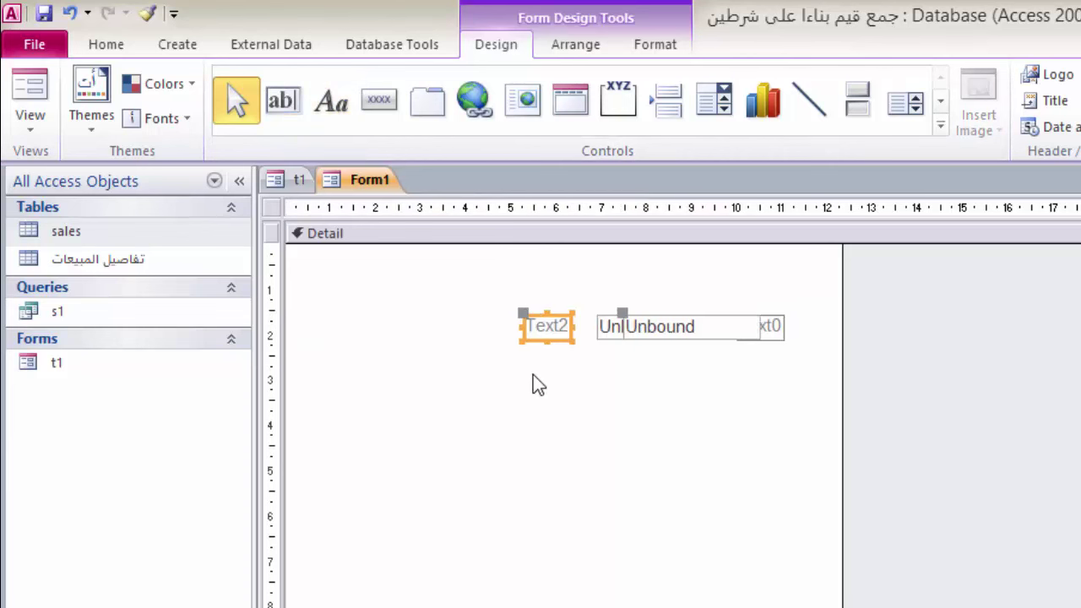
pyautogui.hotkey('ctrl', 'z')
pyautogui.click(291, 314)
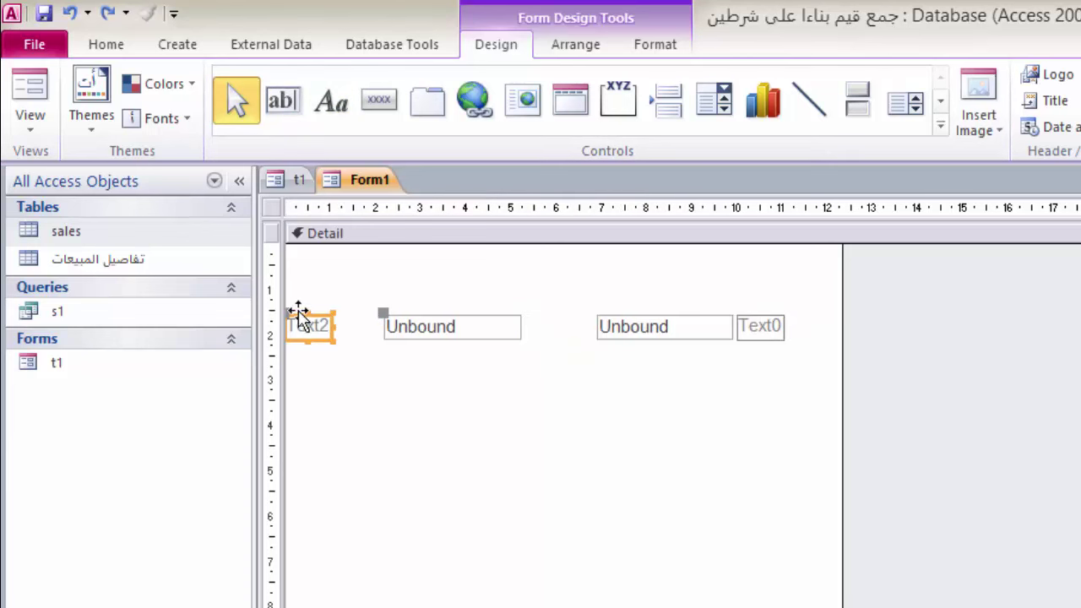
pyautogui.moveTo(291, 315)
pyautogui.mouseDown()
pyautogui.moveTo(527, 316)
pyautogui.moveTo(512, 329)
pyautogui.mouseUp()
pyautogui.click(518, 381)
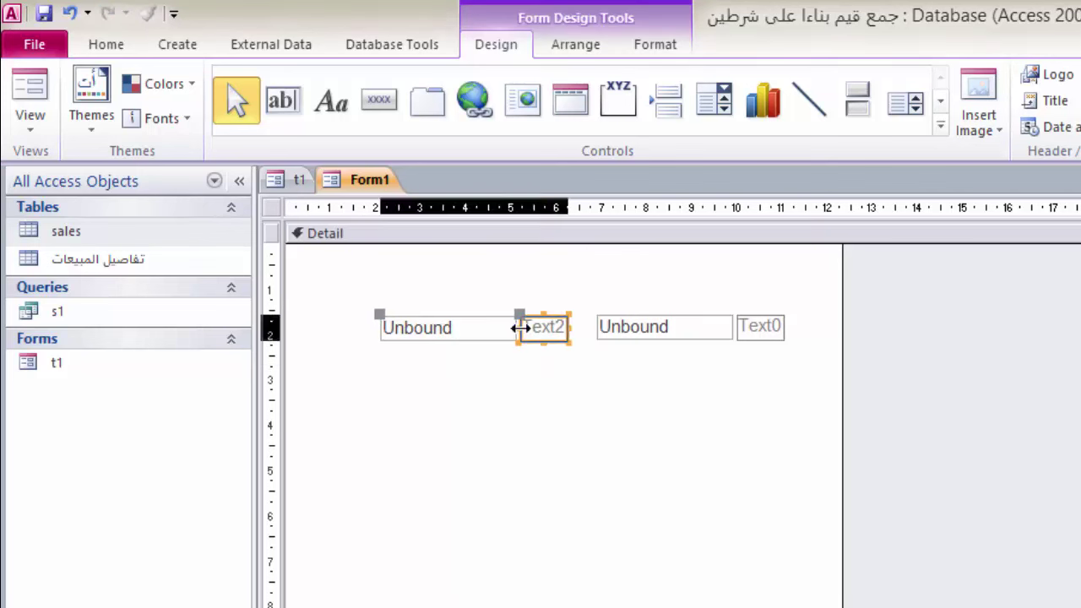
pyautogui.click(545, 382)
# Step: Caption the Text0 label الفترة الأولى and the Text2 label الفترة الثانية
pyautogui.click(751, 331)
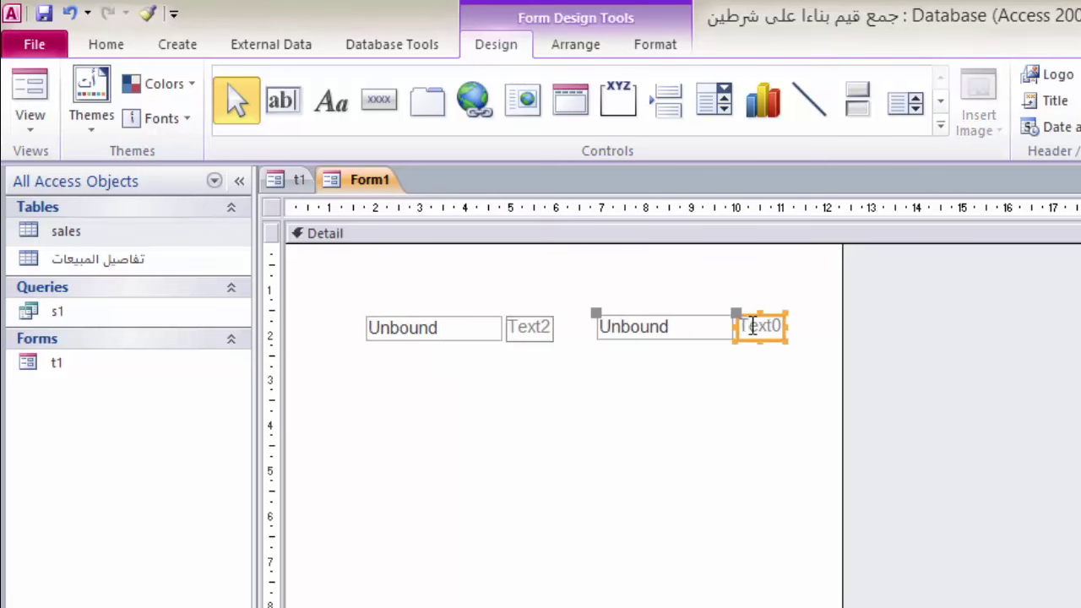
pyautogui.doubleClick(752, 326)
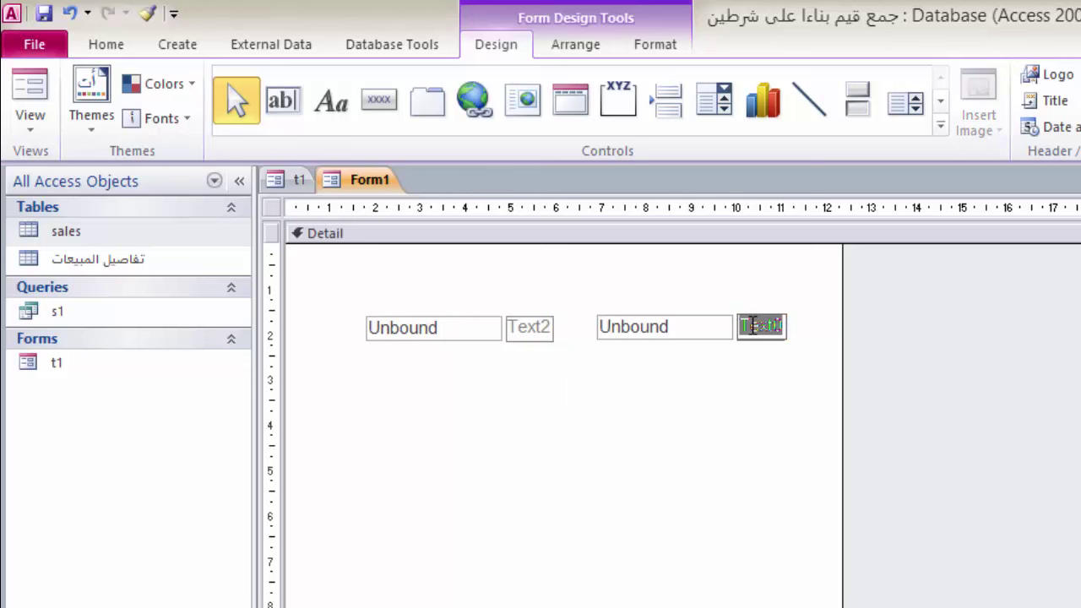
pyautogui.press('BackSpace')
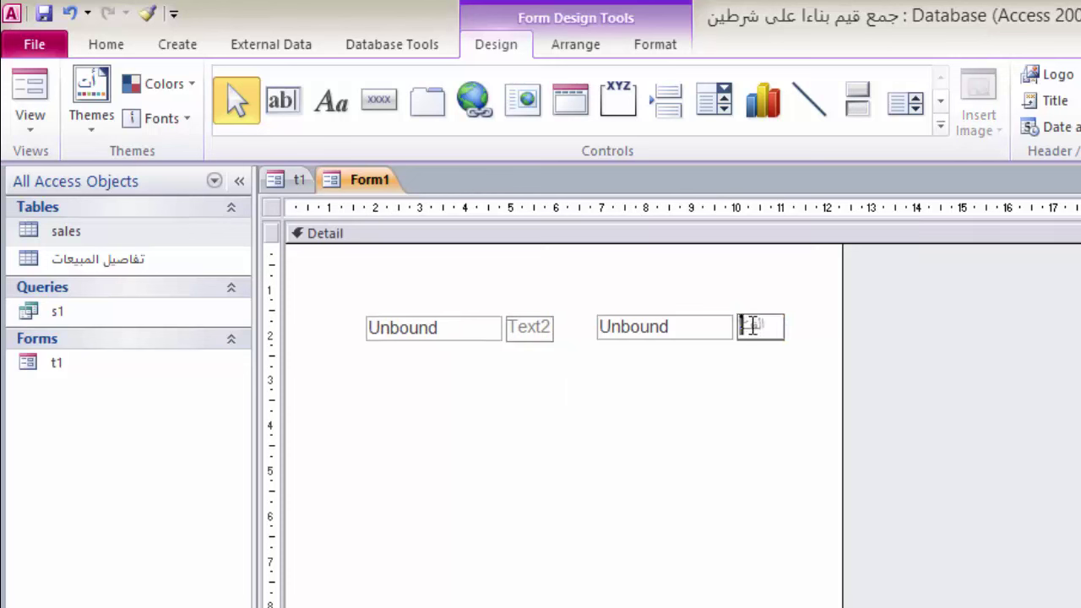
pyautogui.write('الفترة الاولى')
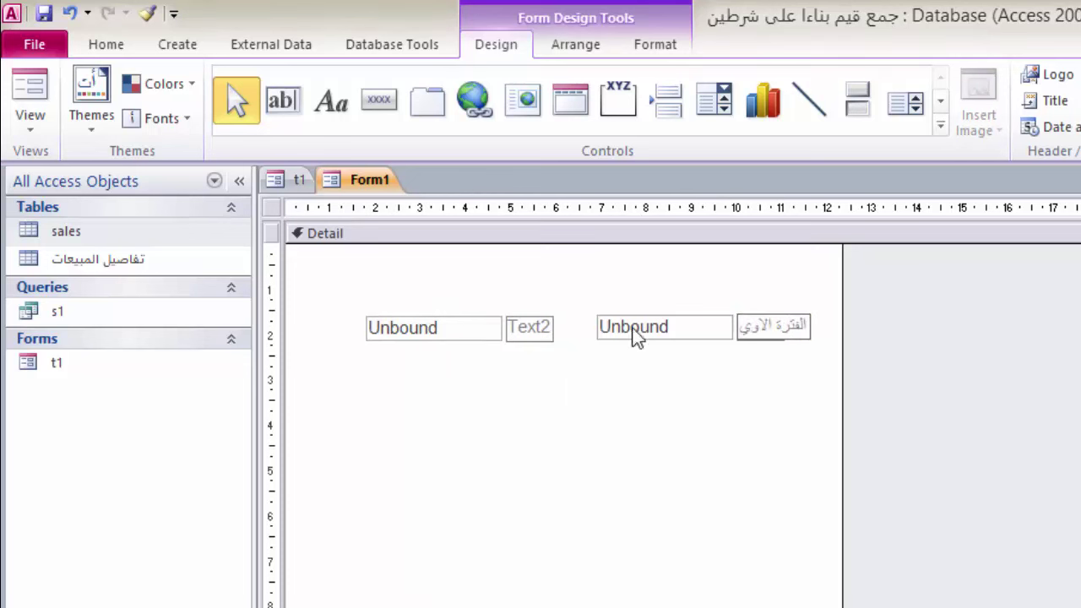
pyautogui.press('BackSpace')
pyautogui.press('BackSpace')
pyautogui.press('BackSpace')
pyautogui.write('أولى')
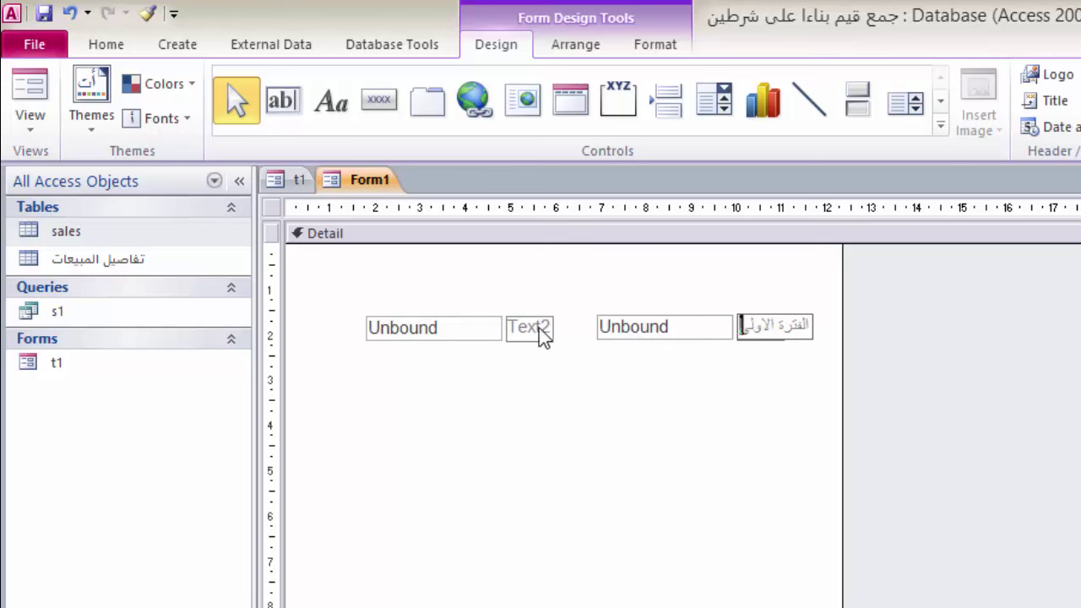
pyautogui.click(542, 334)
pyautogui.click(541, 329)
pyautogui.press('BackSpace')
pyautogui.write('الفتر')
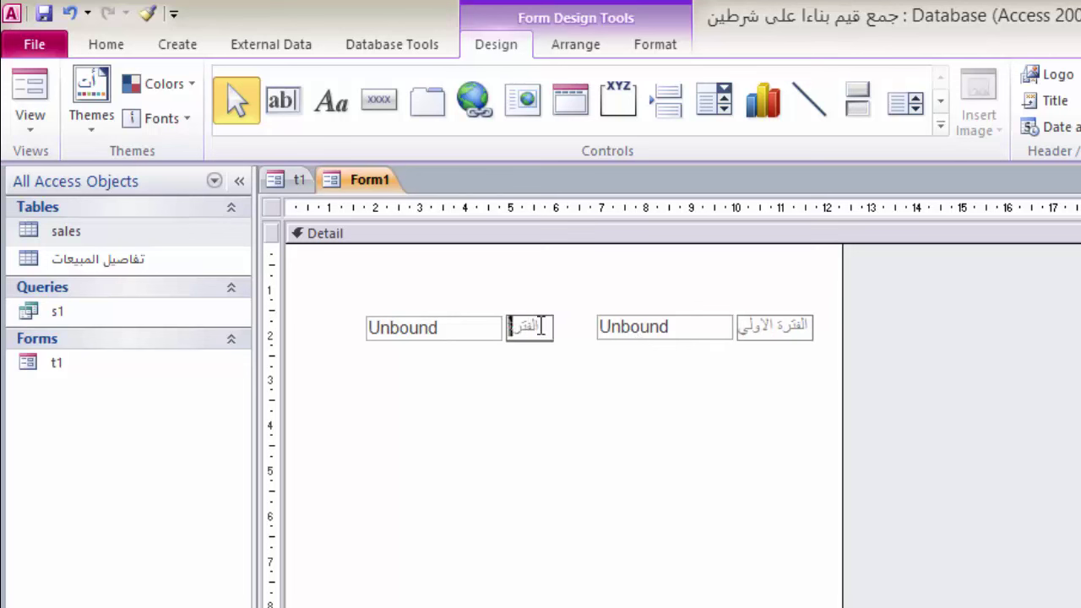
pyautogui.write('ة الثانية')
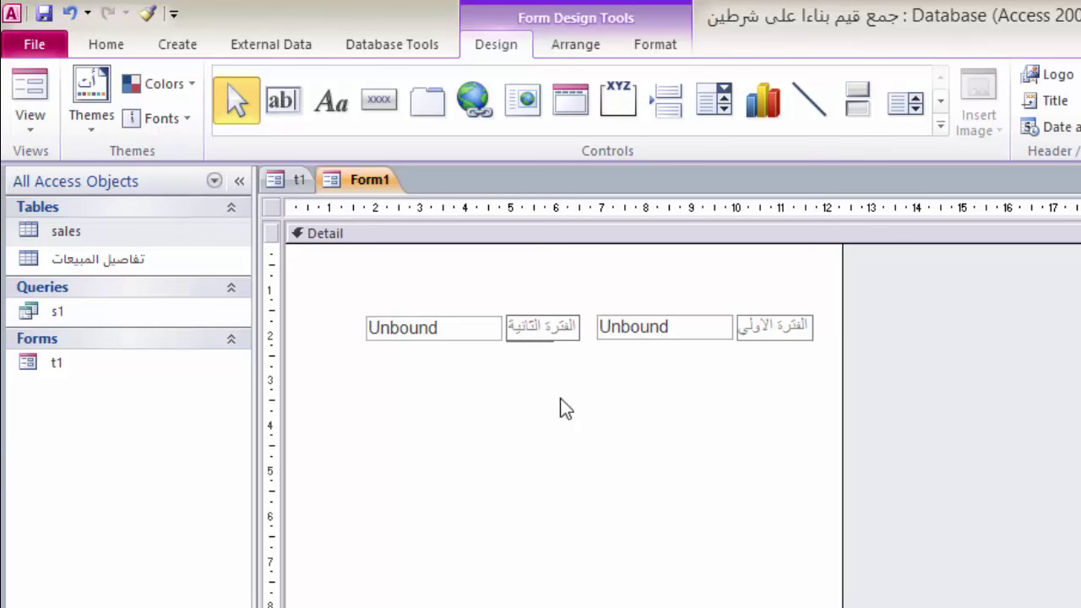
pyautogui.click(564, 408)
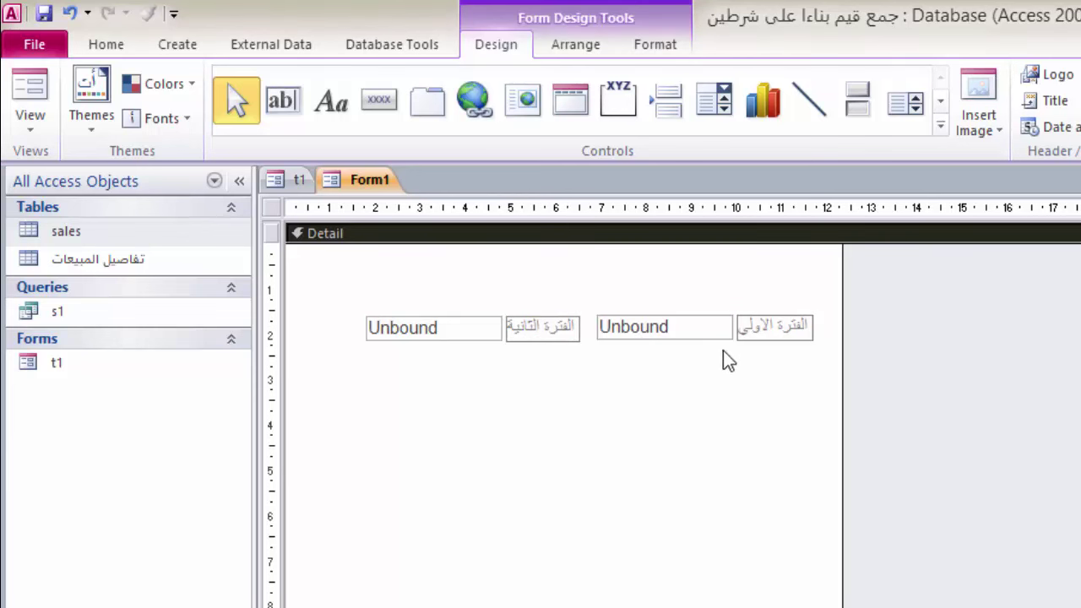
# Step: Open the Property Sheet of the first-period text box on its Other tab
pyautogui.click(770, 326)
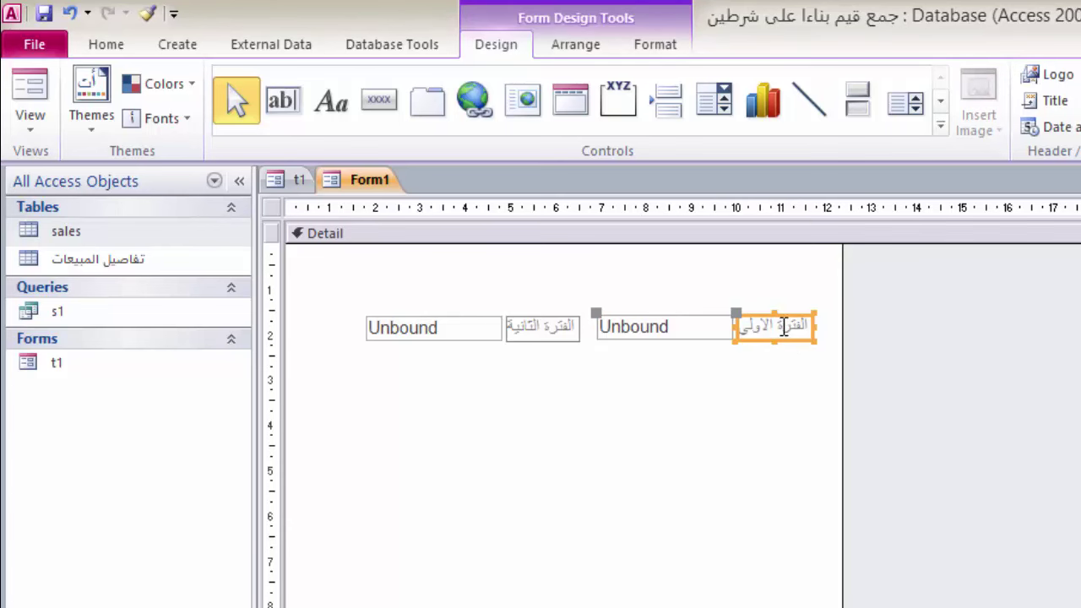
pyautogui.click(626, 326)
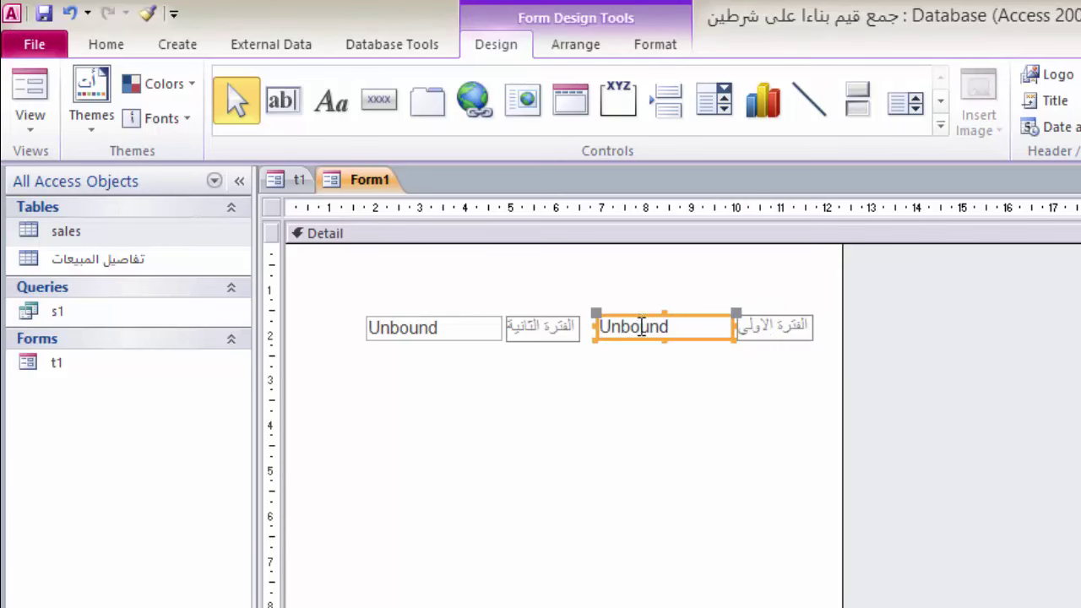
pyautogui.doubleClick(641, 326)
pyautogui.click(978, 206)
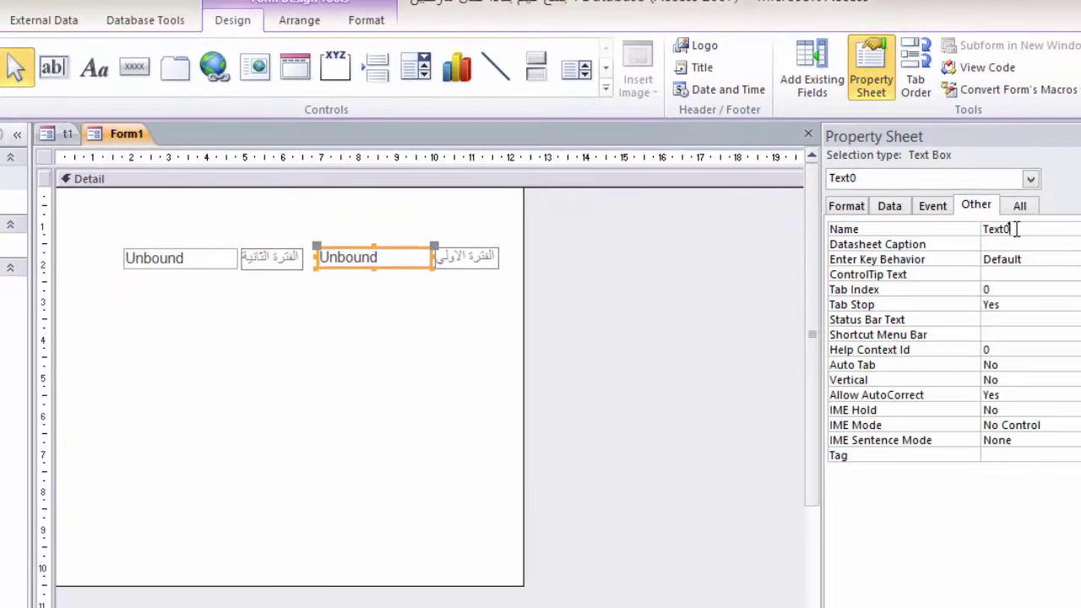
pyautogui.doubleClick(988, 229)
pyautogui.write('سيشفا')
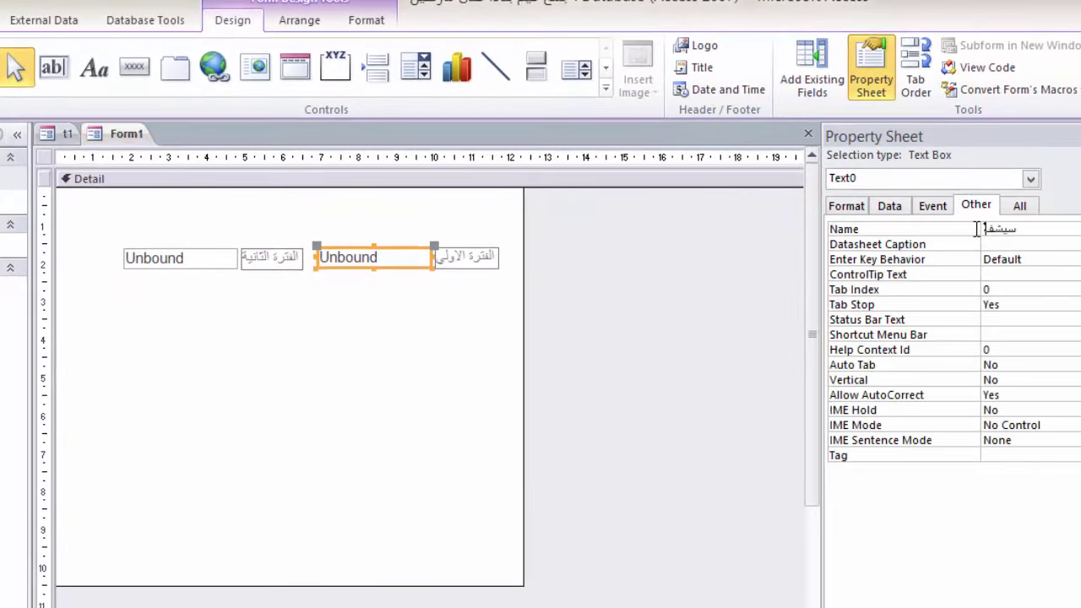
pyautogui.press('BackSpace')
pyautogui.press('BackSpace')
pyautogui.press('BackSpace')
pyautogui.press('BackSpace')
pyautogui.press('BackSpace')
pyautogui.write('sdate')
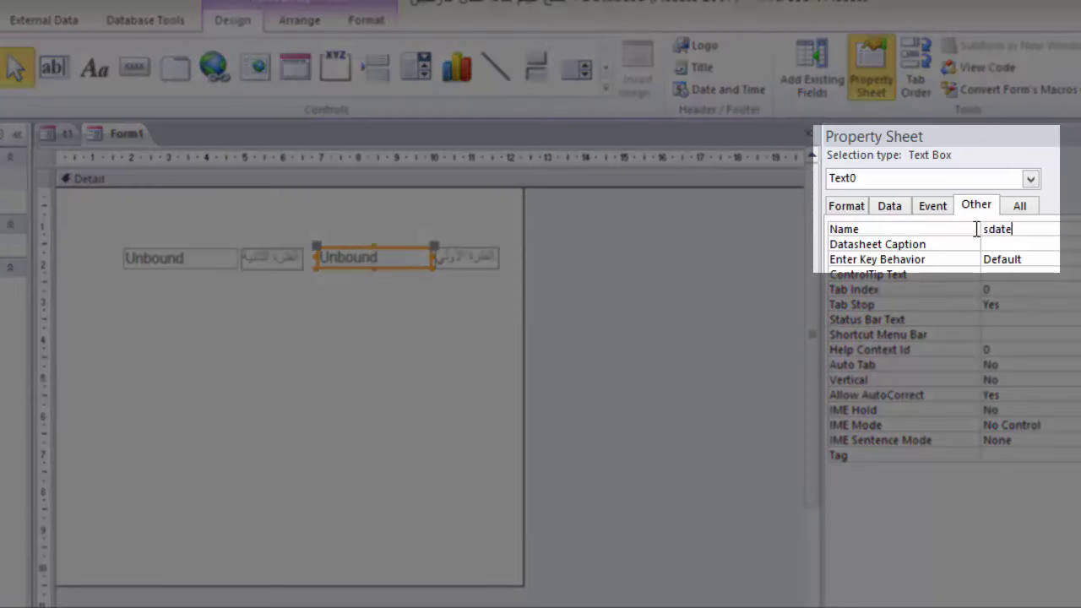
pyautogui.click(198, 260)
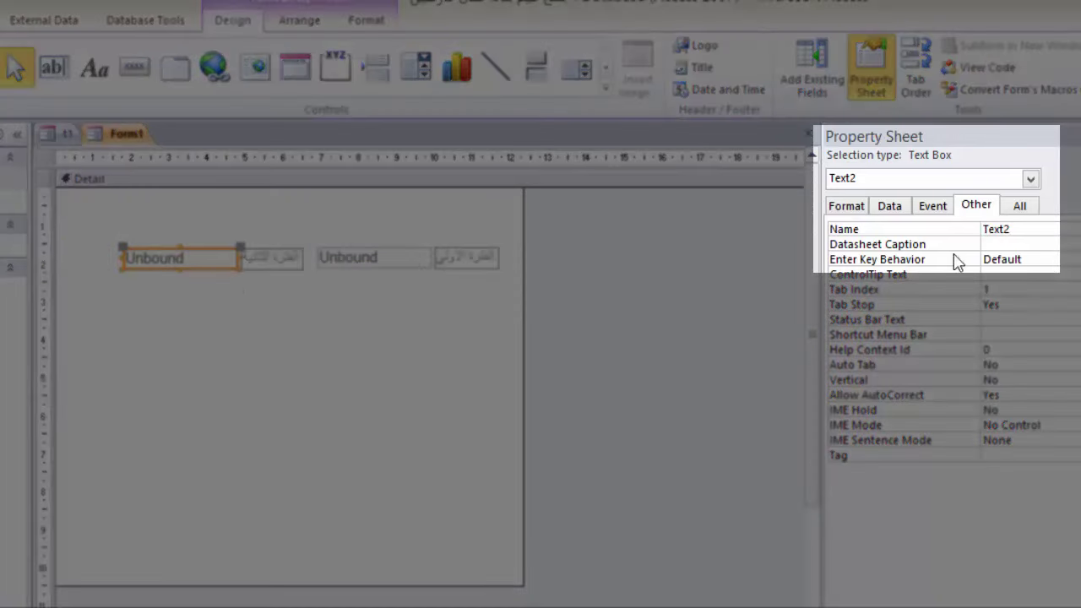
pyautogui.moveTo(1012, 228); pyautogui.dragTo(977, 237)
pyautogui.write('fd')
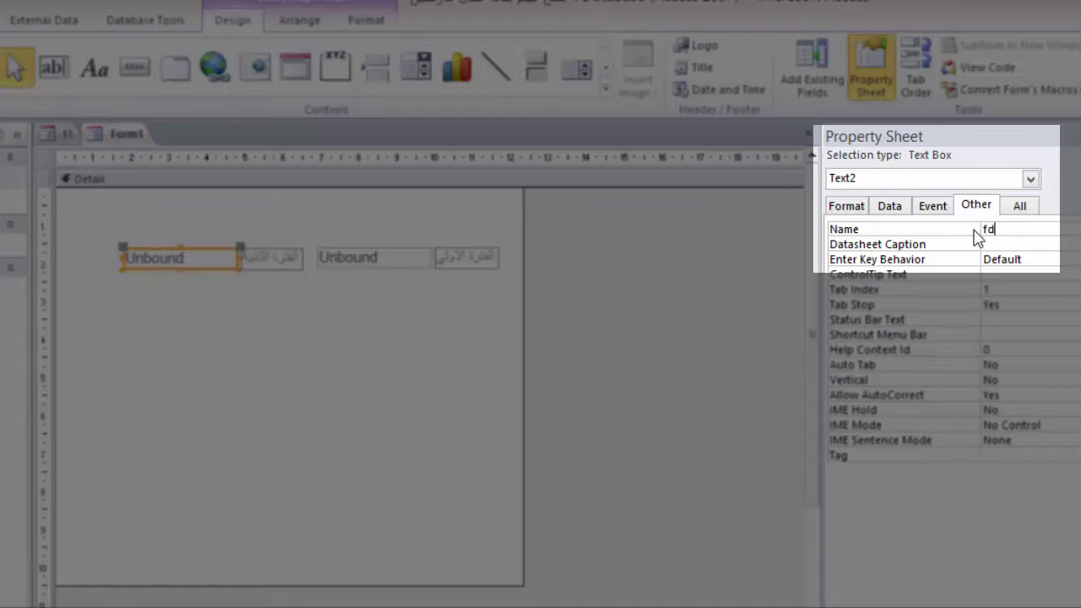
pyautogui.write('ate')
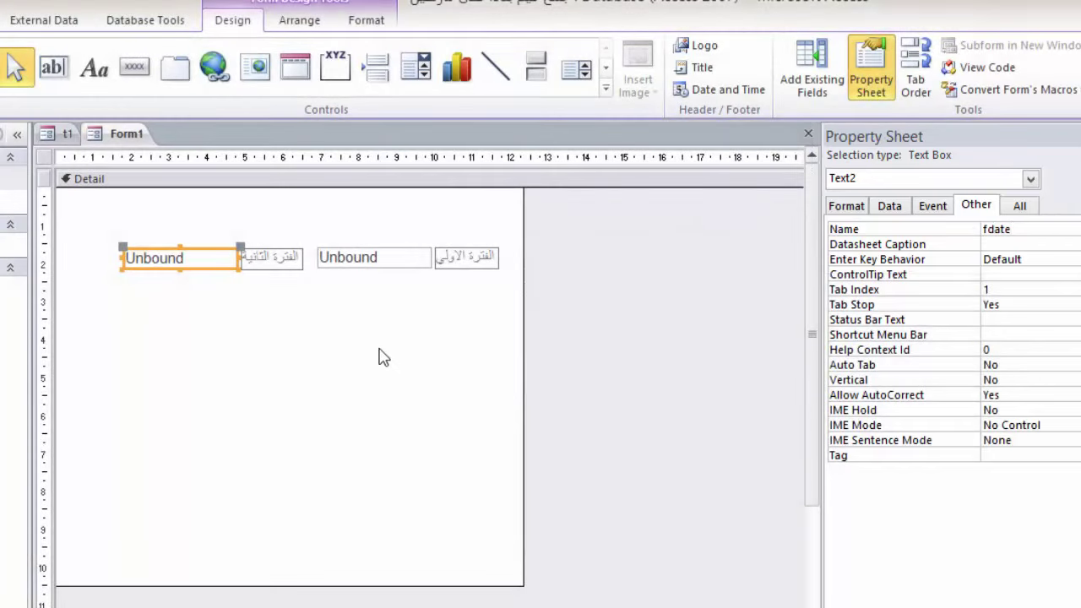
pyautogui.click(297, 317)
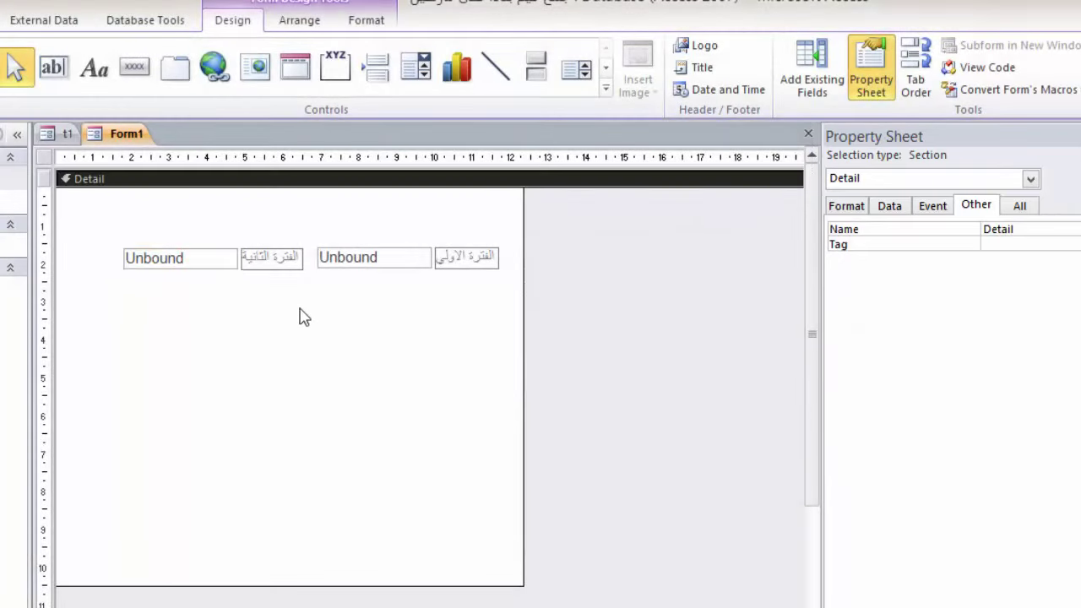
pyautogui.click(357, 262)
pyautogui.click(207, 266)
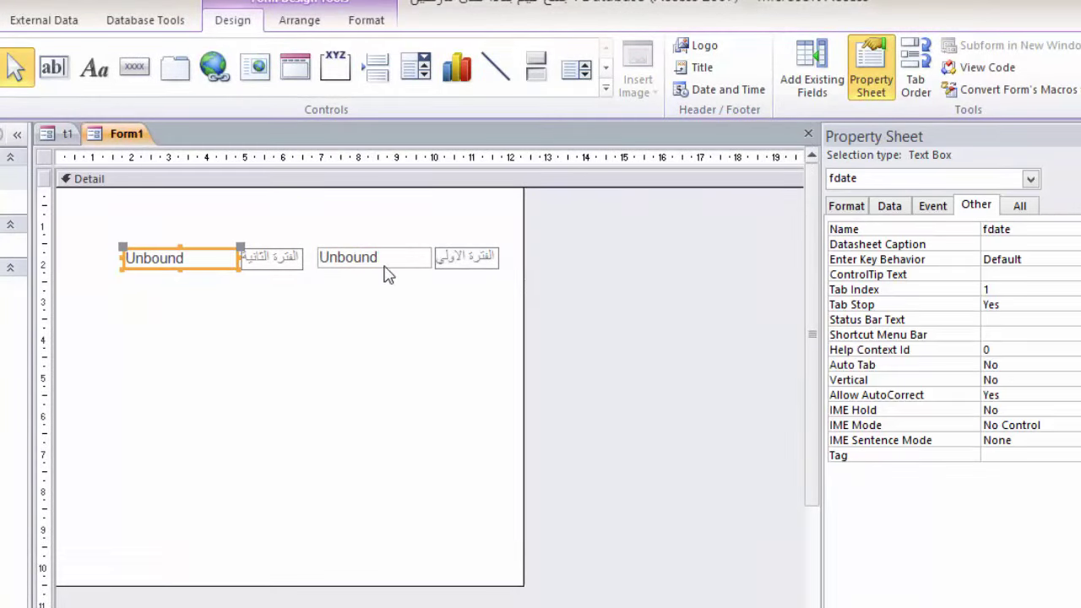
pyautogui.click(454, 258)
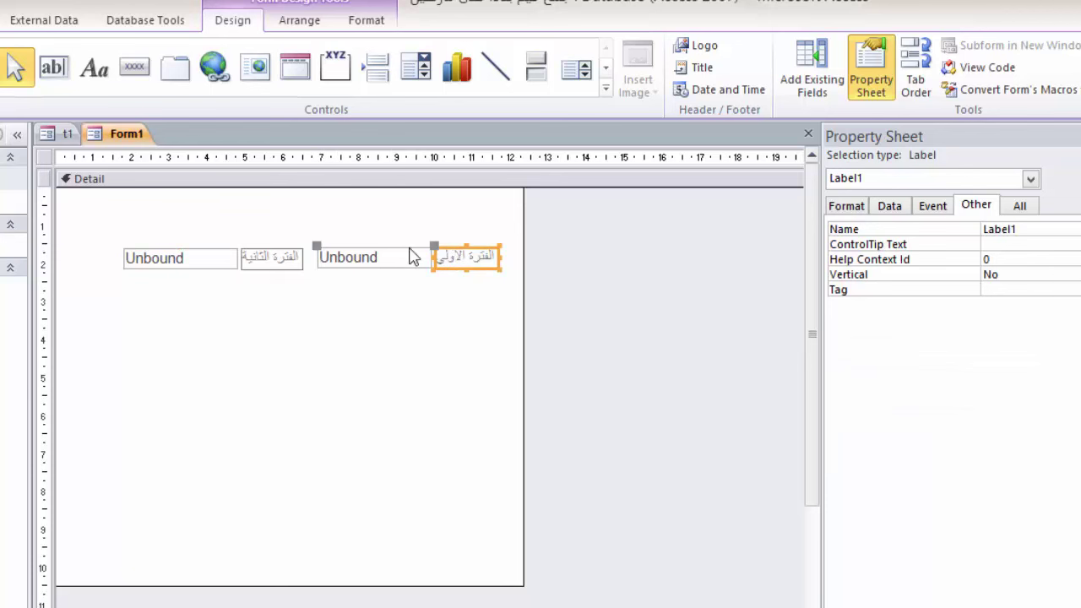
pyautogui.click(272, 258)
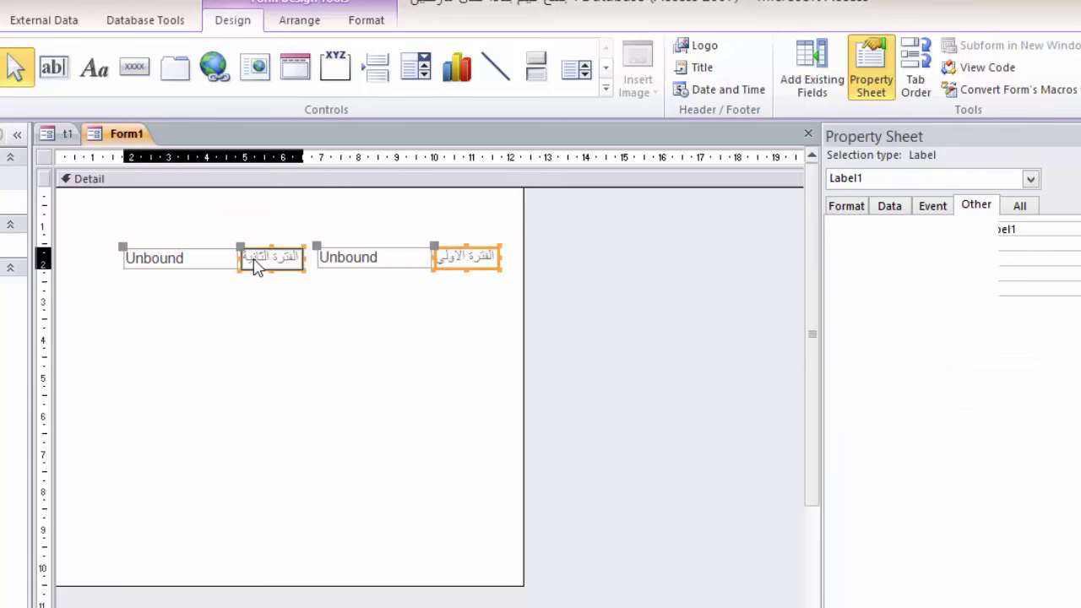
pyautogui.click(357, 262)
pyautogui.click(213, 260)
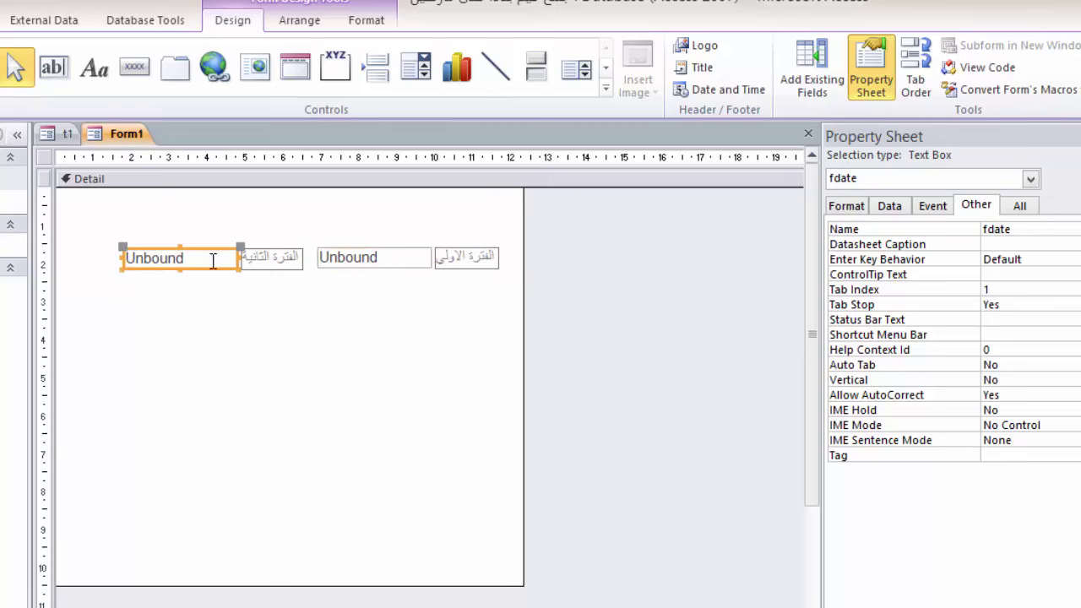
pyautogui.click(402, 316)
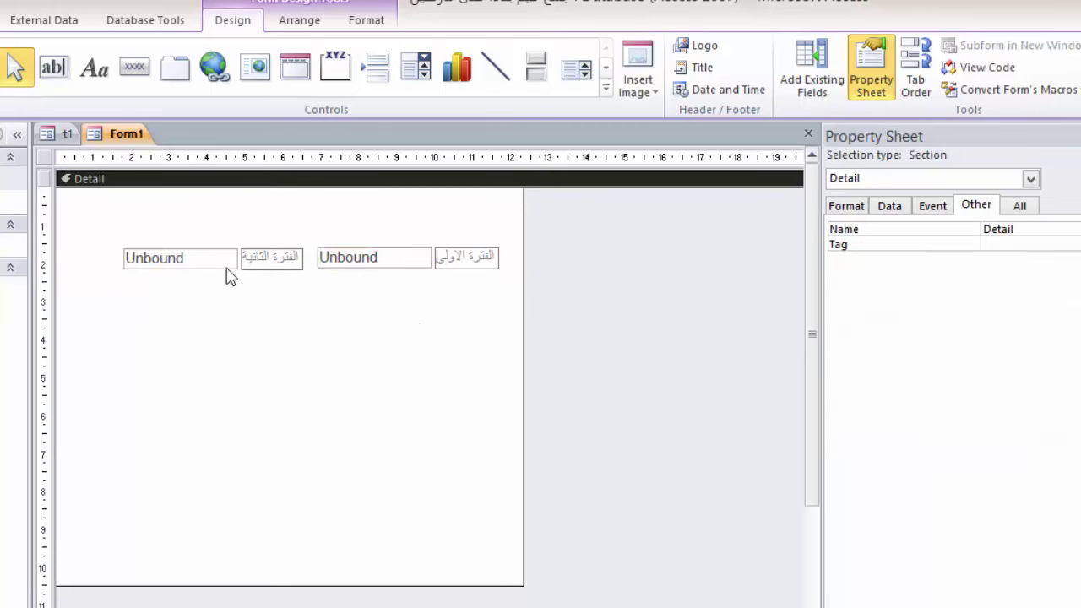
# Step: Add two text boxes below the date fields and caption their labels $ and nis
pyautogui.click(51, 67)
pyautogui.click(244, 343)
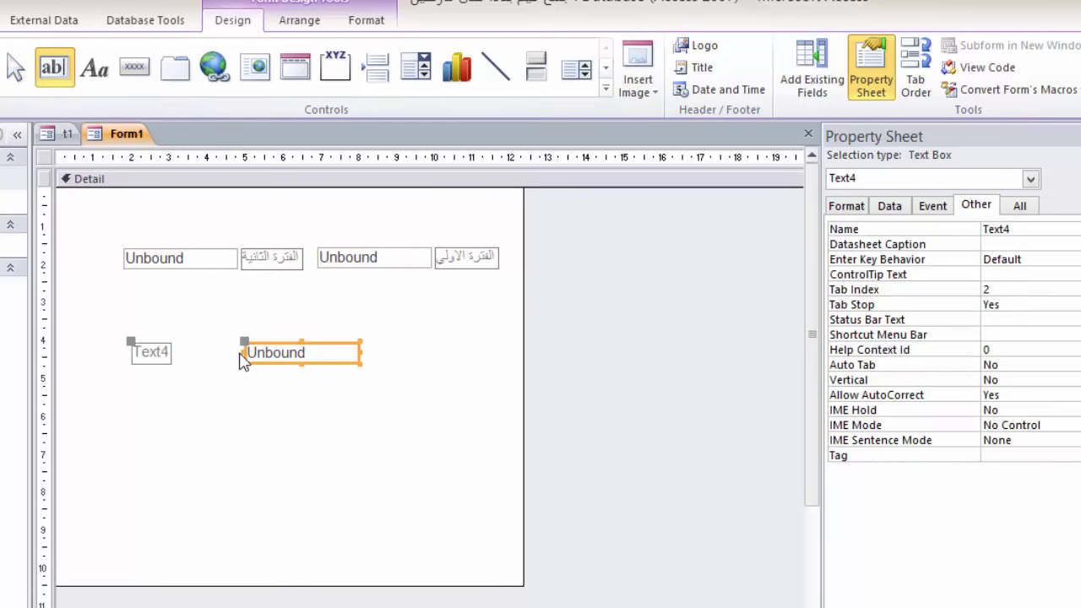
pyautogui.click(51, 68)
pyautogui.click(253, 388)
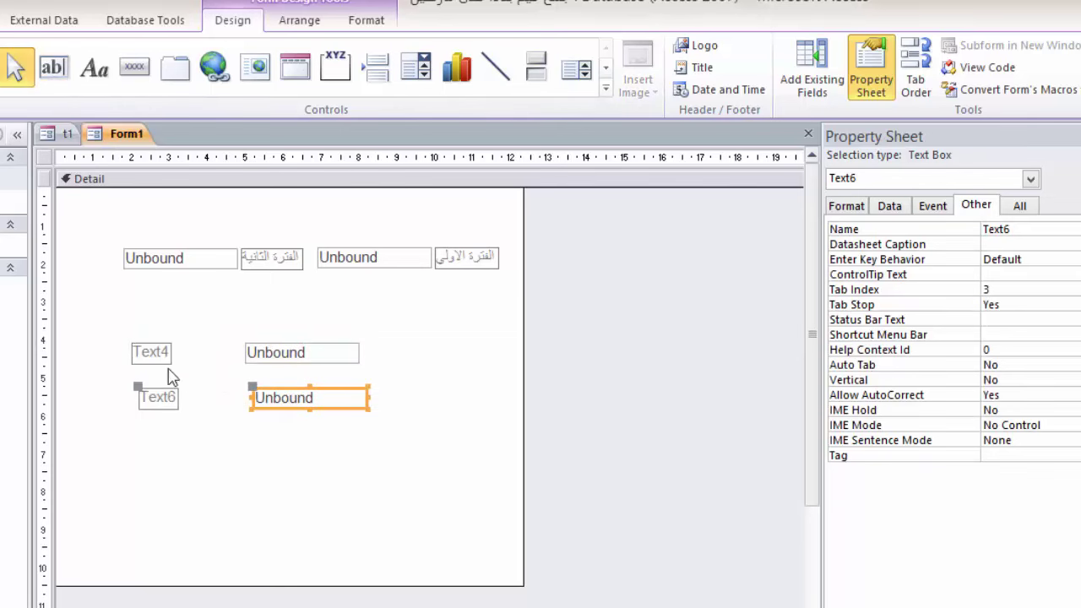
pyautogui.click(144, 353)
pyautogui.doubleClick(144, 352)
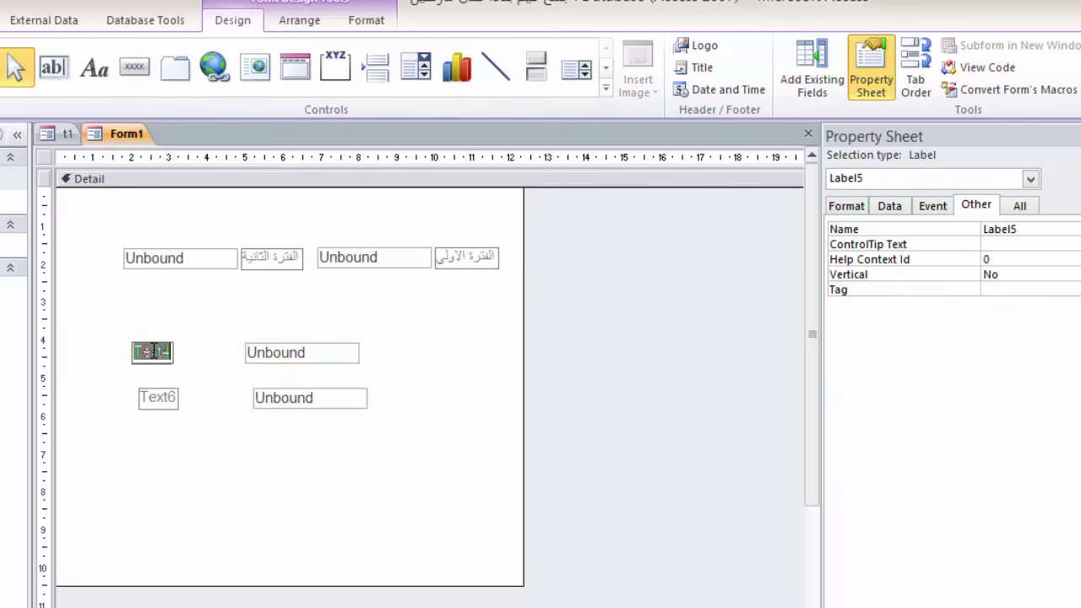
pyautogui.write('$')
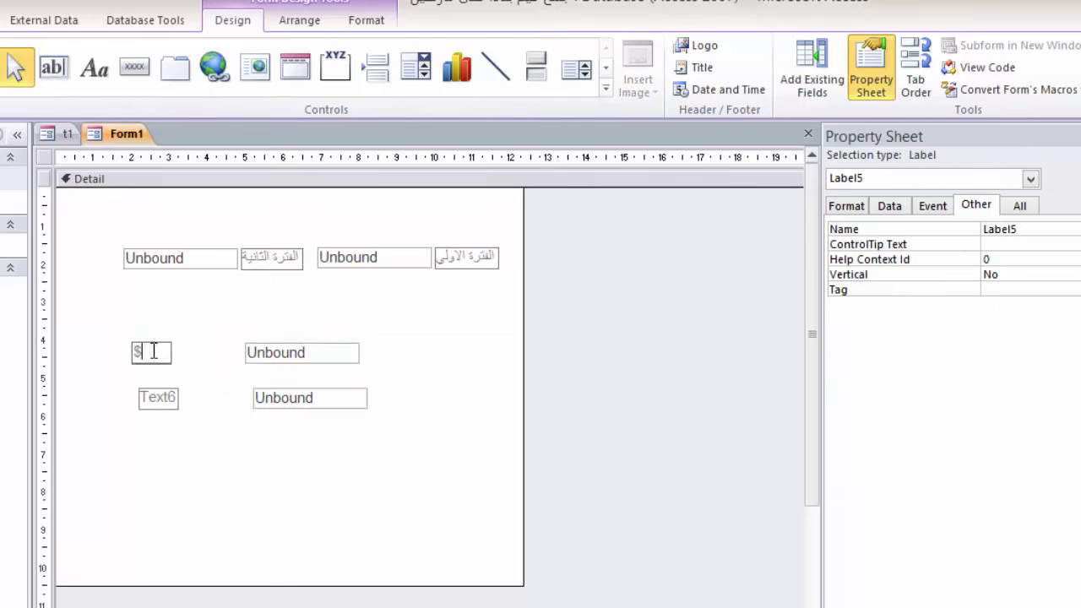
pyautogui.click(159, 399)
pyautogui.doubleClick(159, 398)
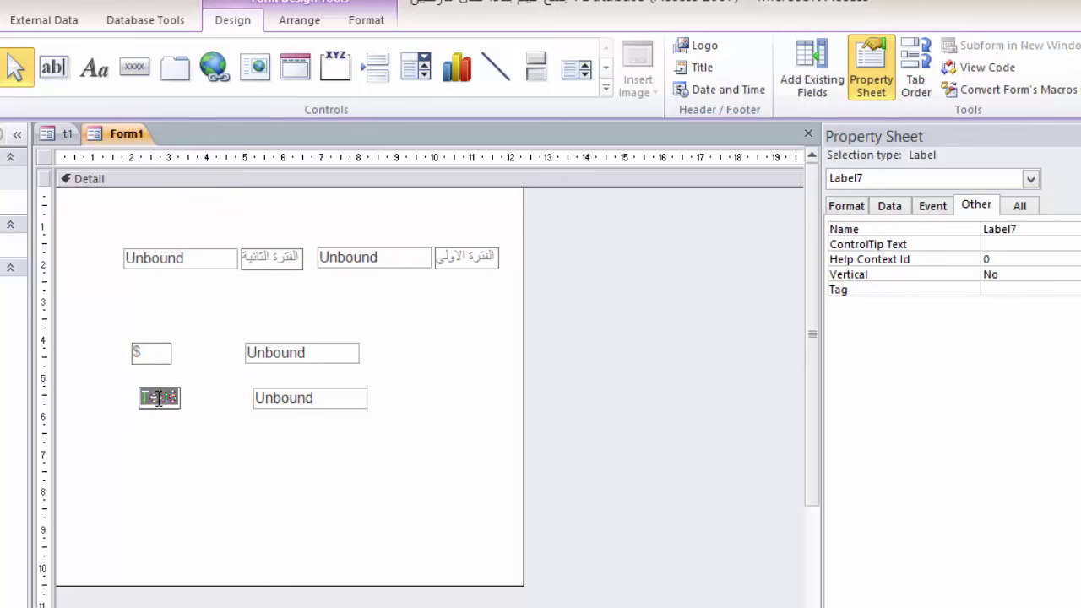
pyautogui.write('nis')
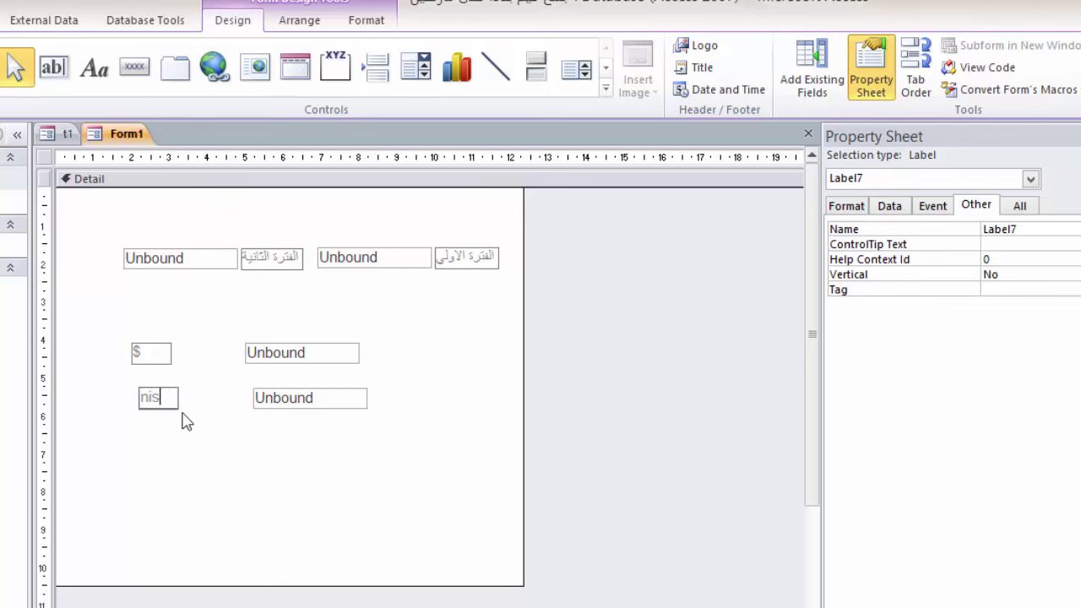
pyautogui.click(188, 424)
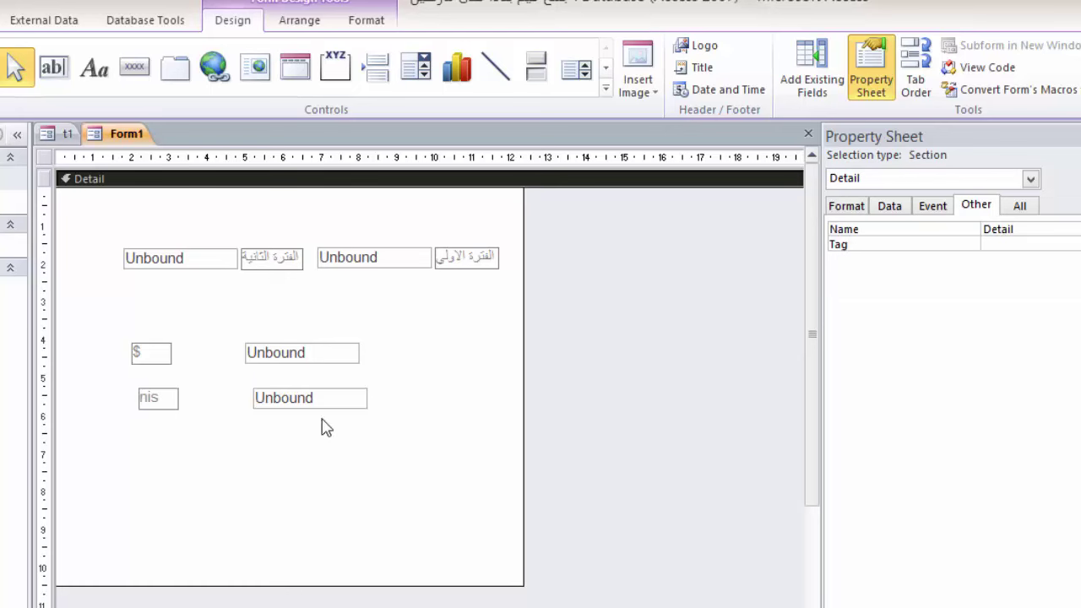
# Step: Rename the two new text boxes in the Property Sheet's Name field, typing do and nis
pyautogui.click(295, 356)
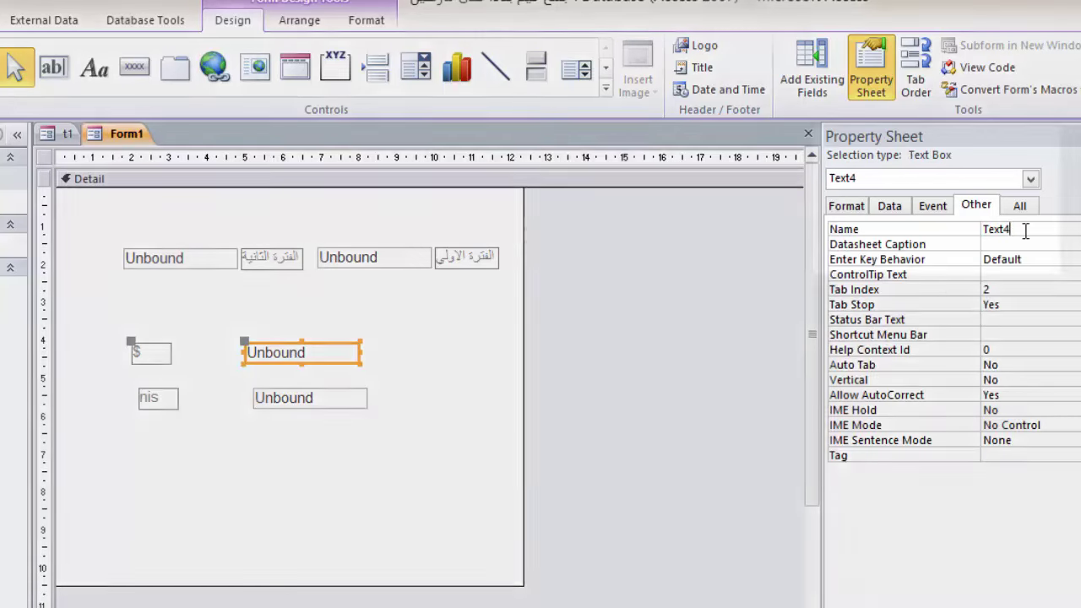
pyautogui.moveTo(982, 229); pyautogui.dragTo(1013, 230)
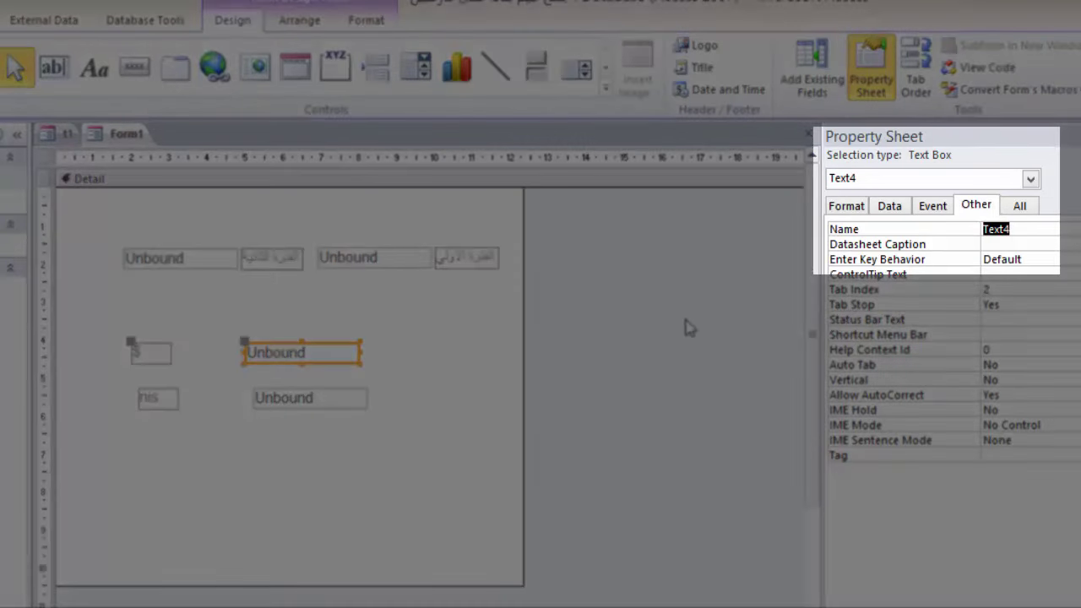
pyautogui.write('do')
pyautogui.click(283, 403)
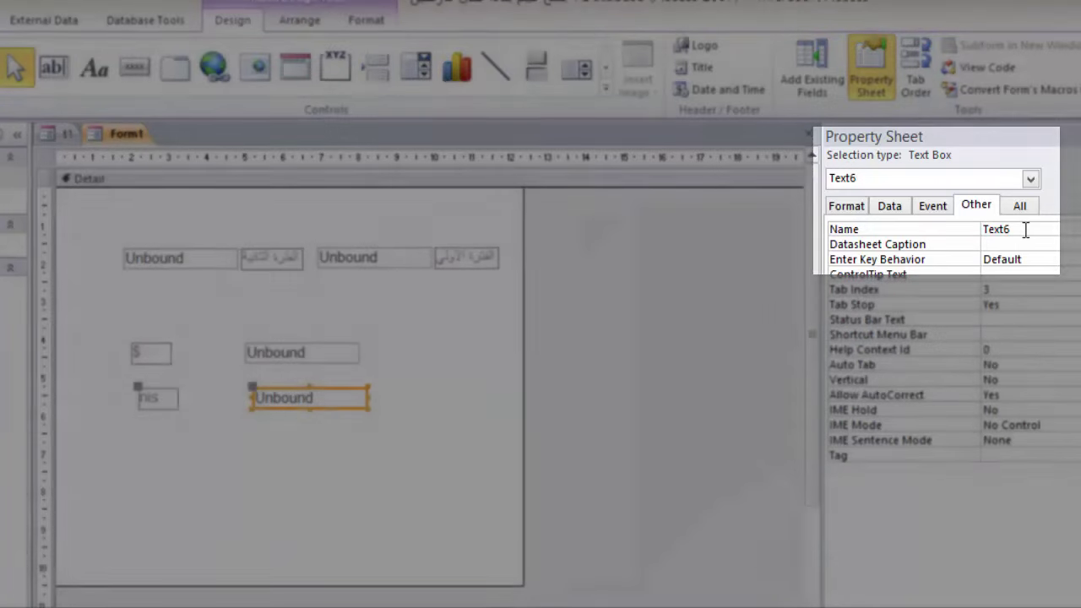
pyautogui.doubleClick(997, 229)
pyautogui.write('nis')
pyautogui.click(429, 462)
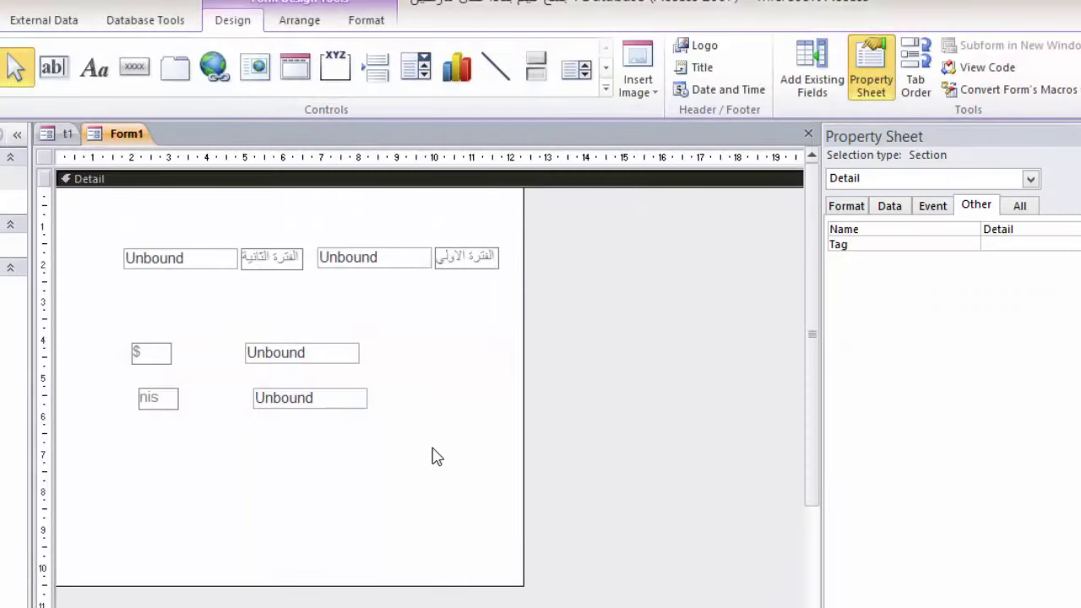
# Step: Cancel the Button tool and rename the total boxes, naming the one beside nis b5
pyautogui.click(137, 79)
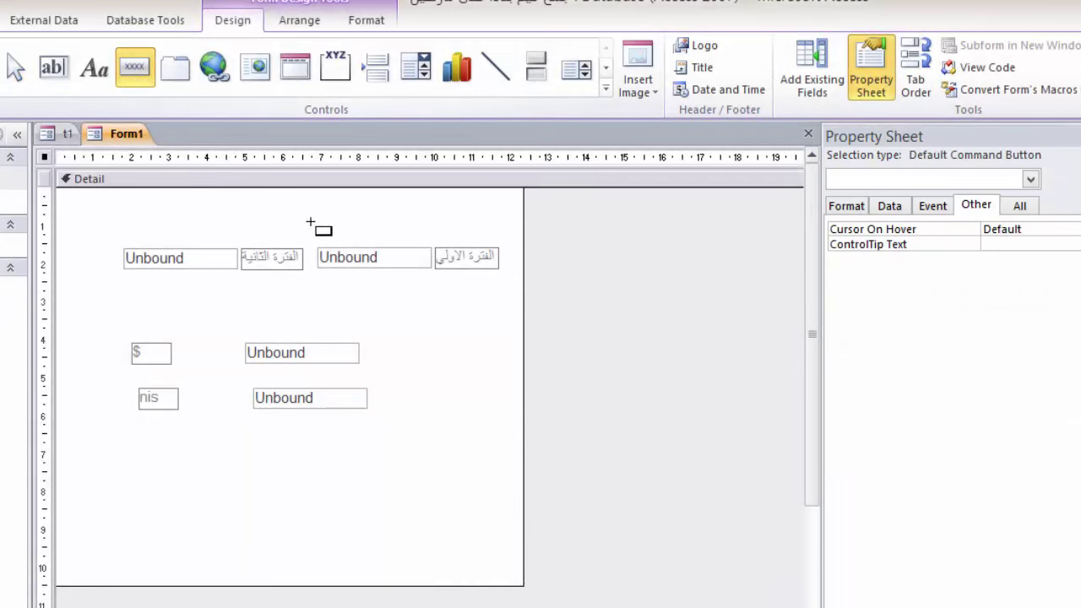
pyautogui.press('Escape')
pyautogui.click(301, 351)
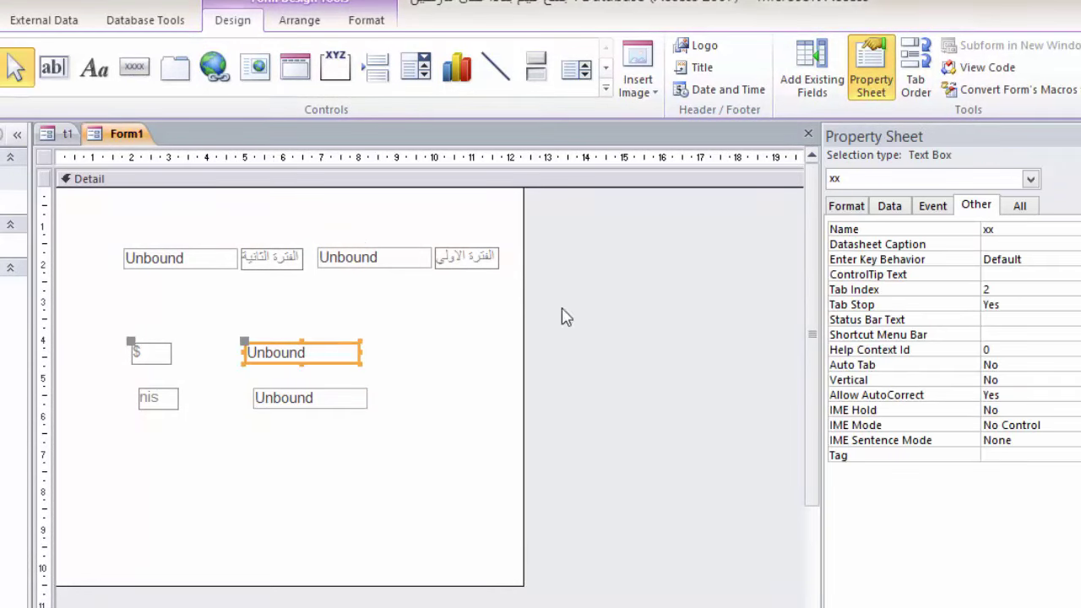
pyautogui.moveTo(1009, 229); pyautogui.dragTo(957, 229)
pyautogui.write('b4')
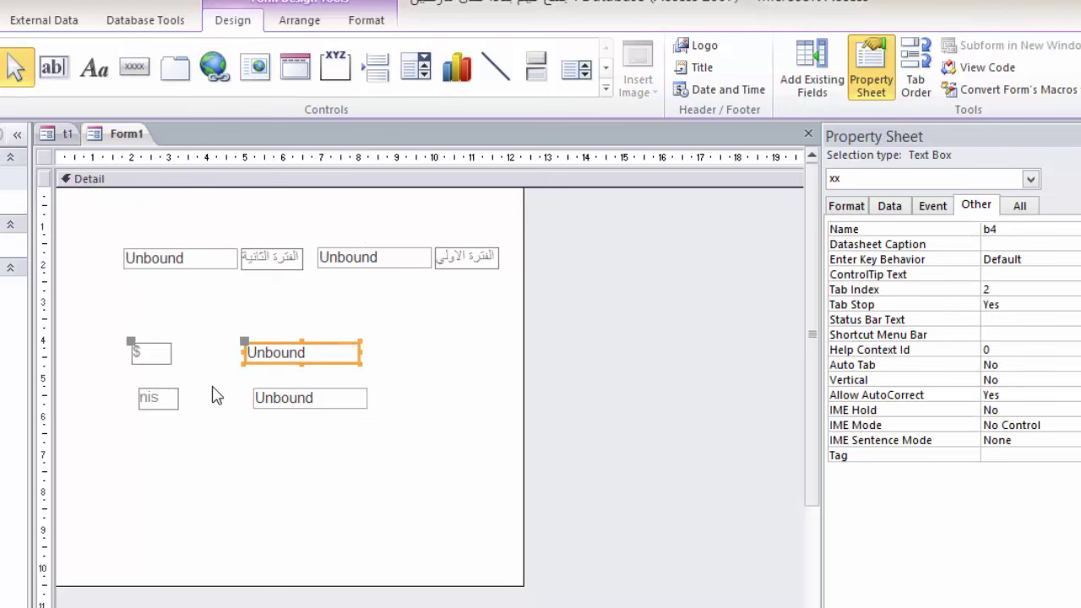
pyautogui.click(254, 397)
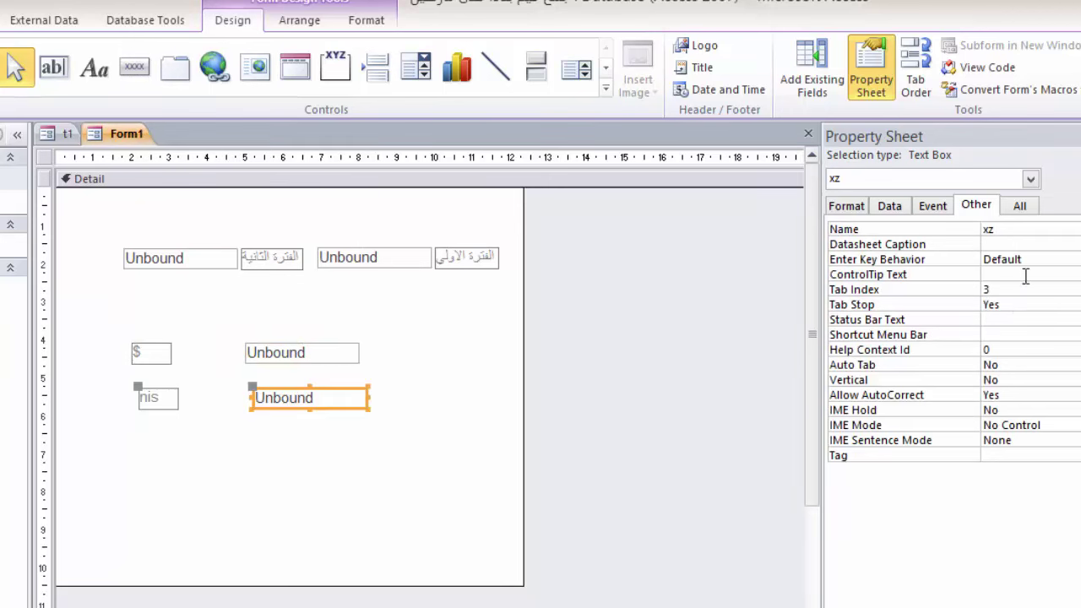
pyautogui.write('b5')
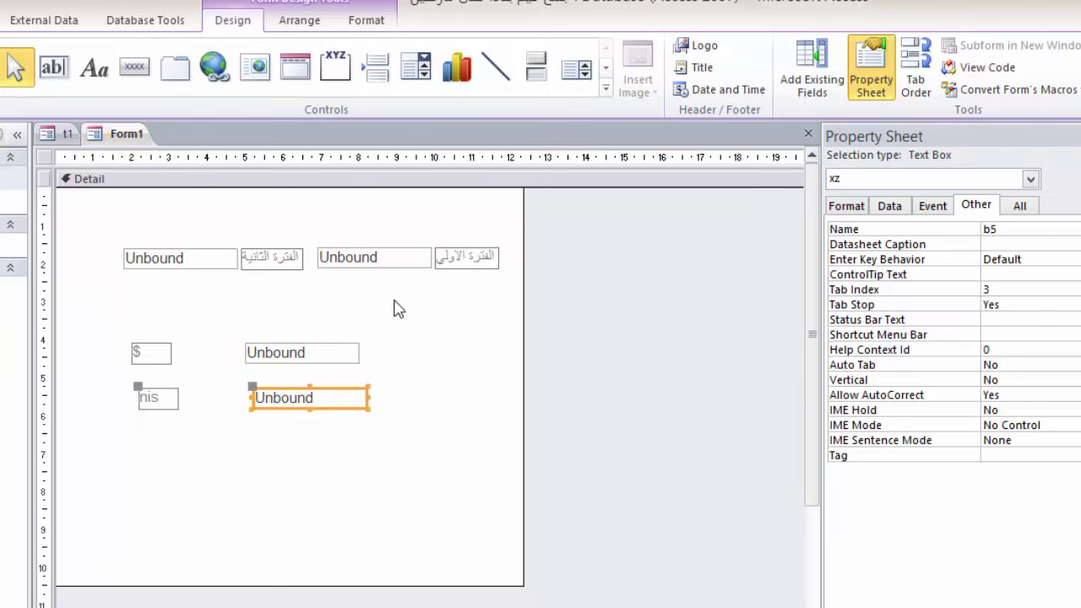
pyautogui.click(396, 366)
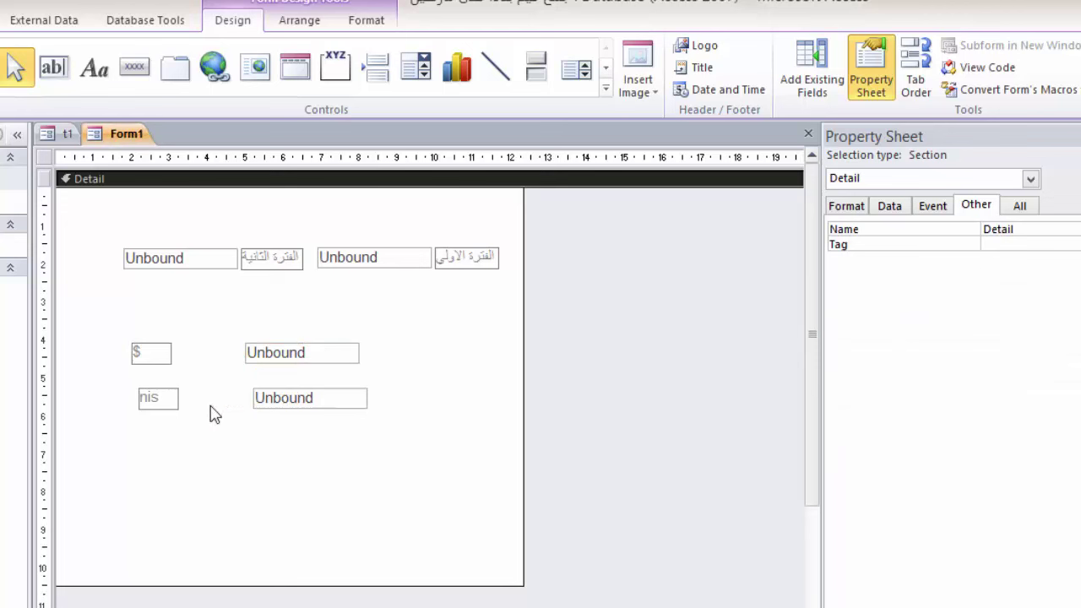
pyautogui.click(134, 67)
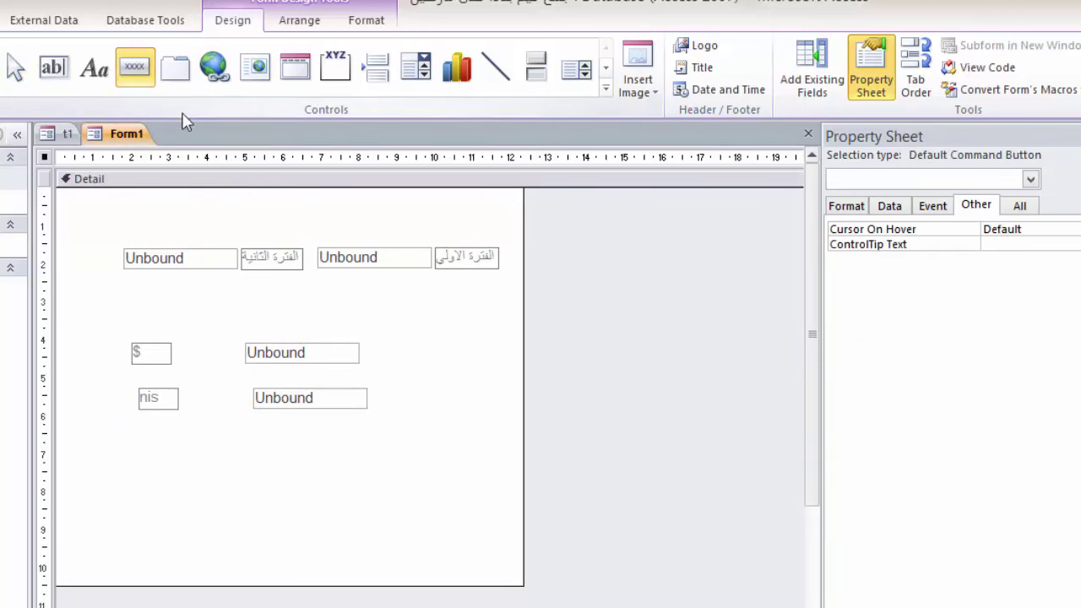
# Step: Add a command button captioned اجمع beside the date boxes, widening the form to fit it
pyautogui.click(414, 304)
pyautogui.click(455, 411)
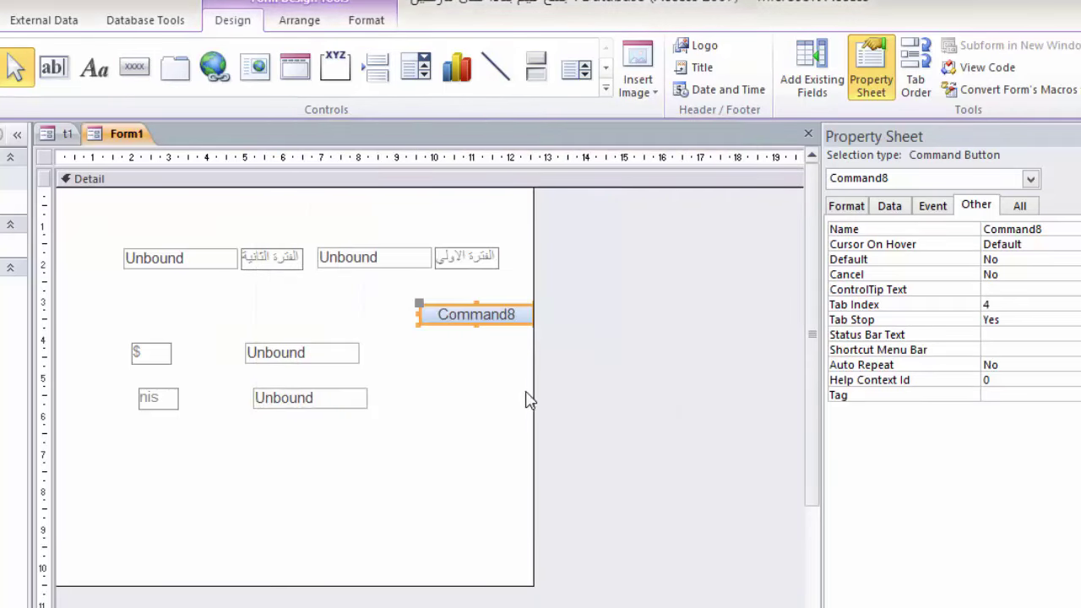
pyautogui.moveTo(531, 386); pyautogui.dragTo(580, 386)
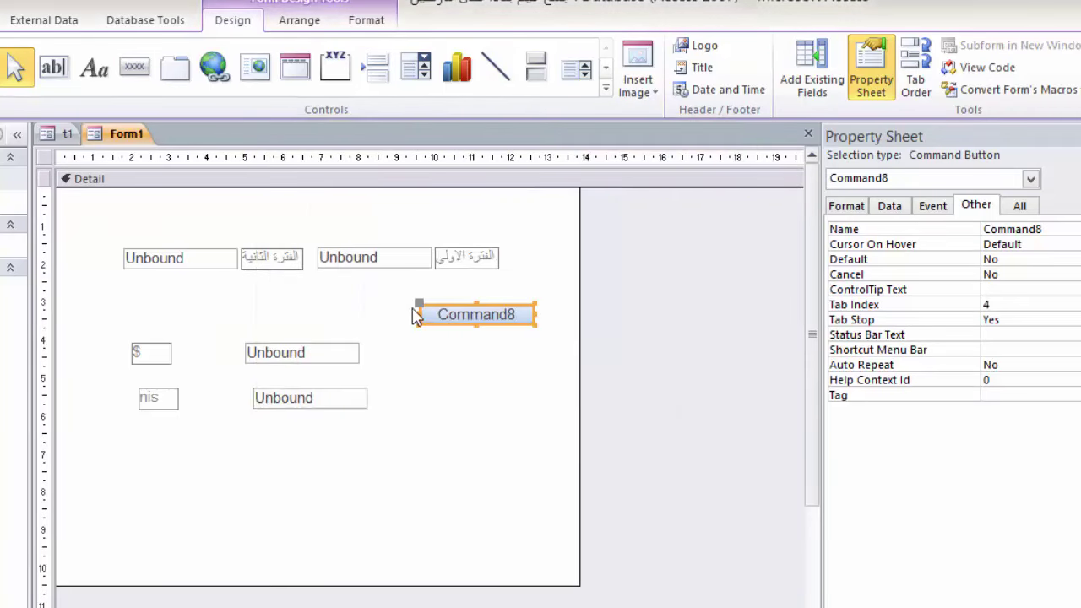
pyautogui.doubleClick(455, 315)
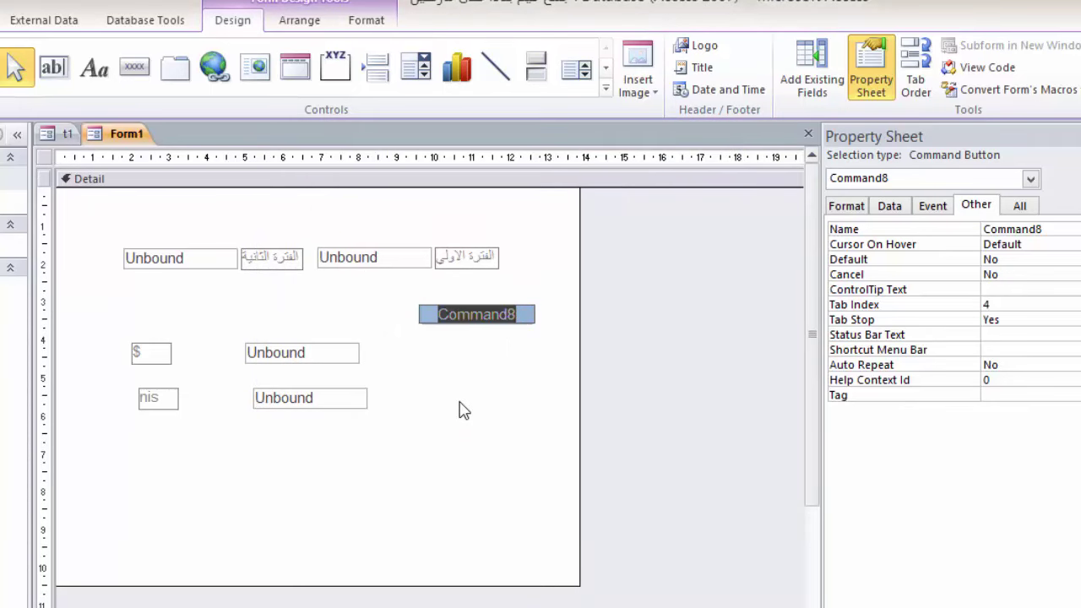
pyautogui.write('h')
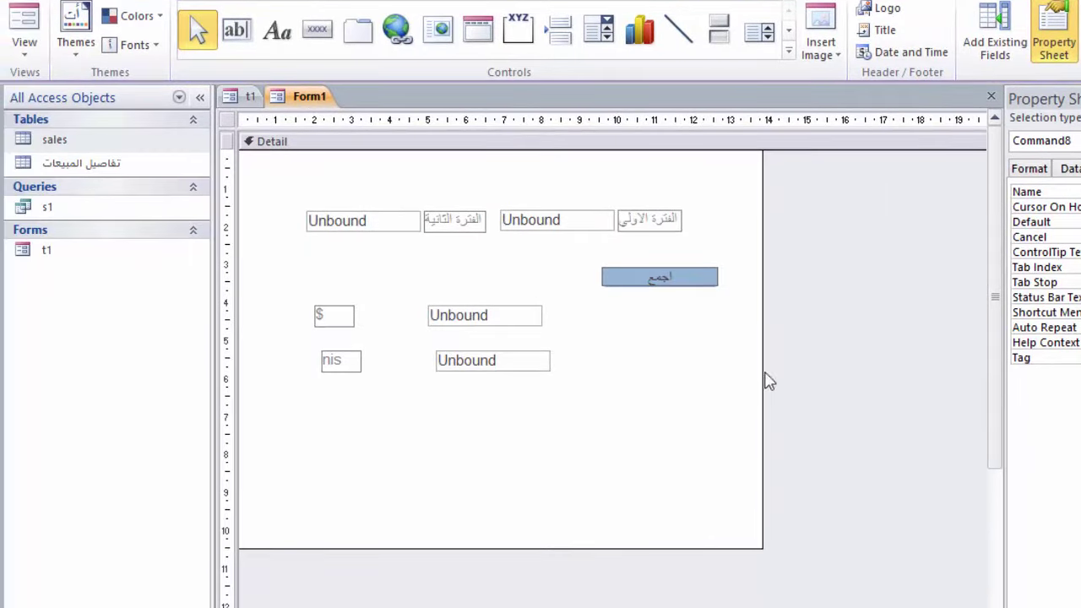
pyautogui.click(646, 400)
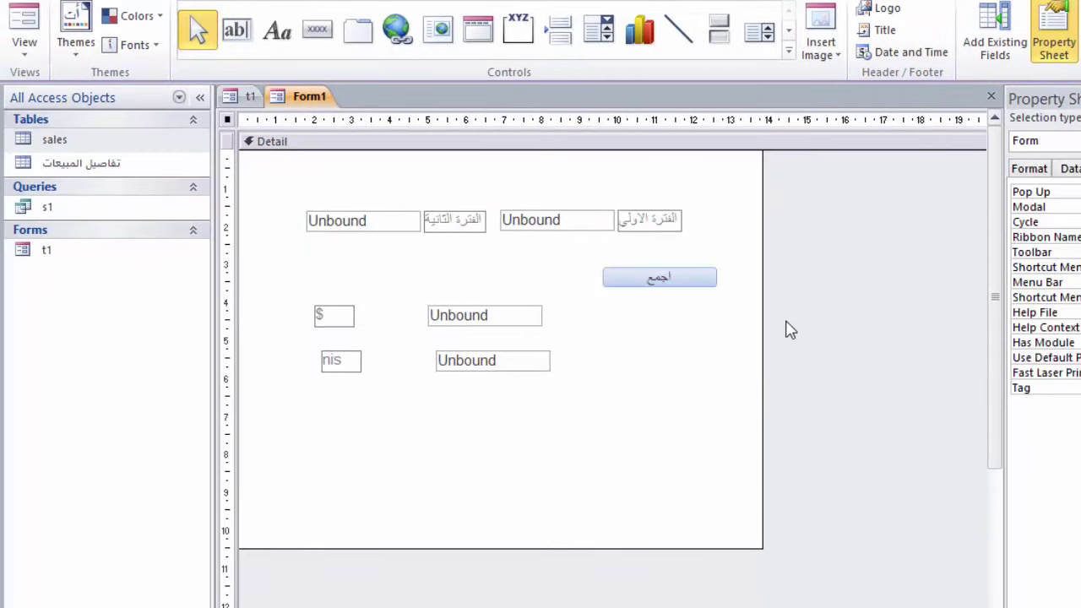
pyautogui.click(688, 291)
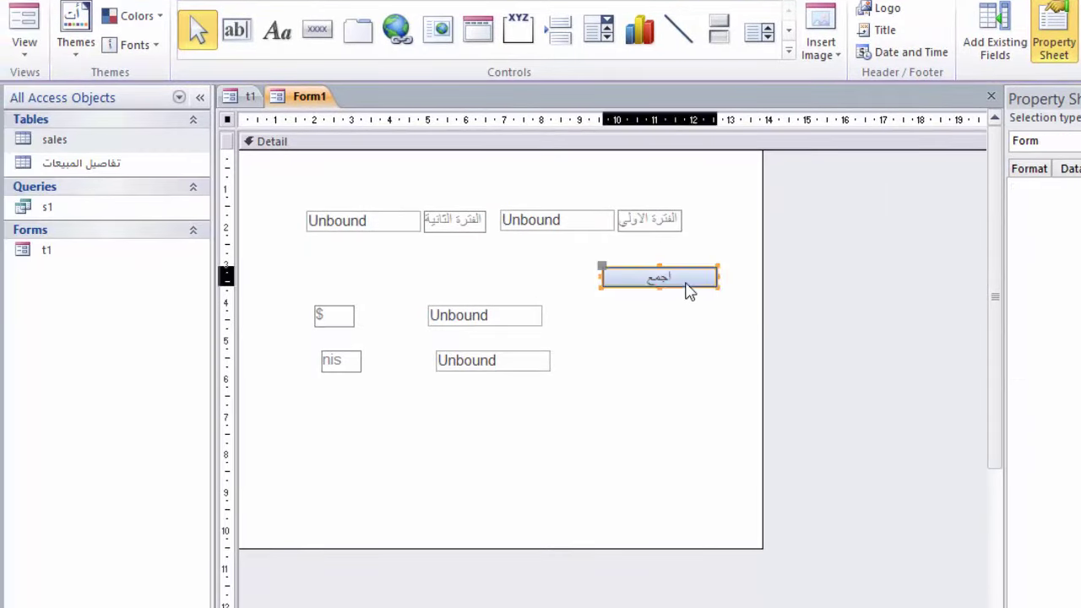
# Step: Create an empty Command8_Click procedure for the اجمع button's On Click event with Code Builder
pyautogui.click(1078, 168)
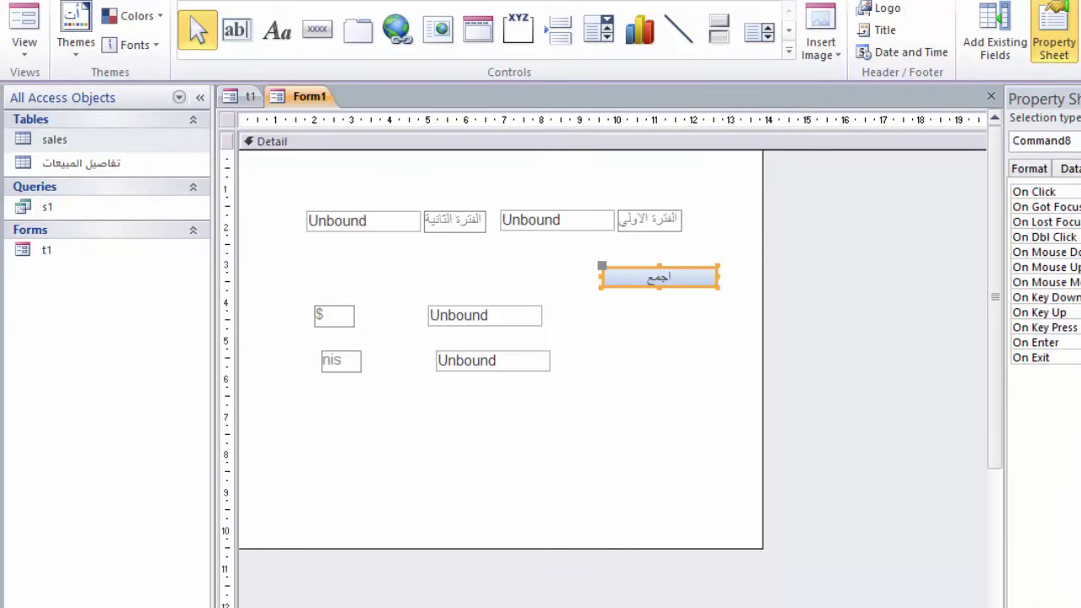
pyautogui.click(1077, 192)
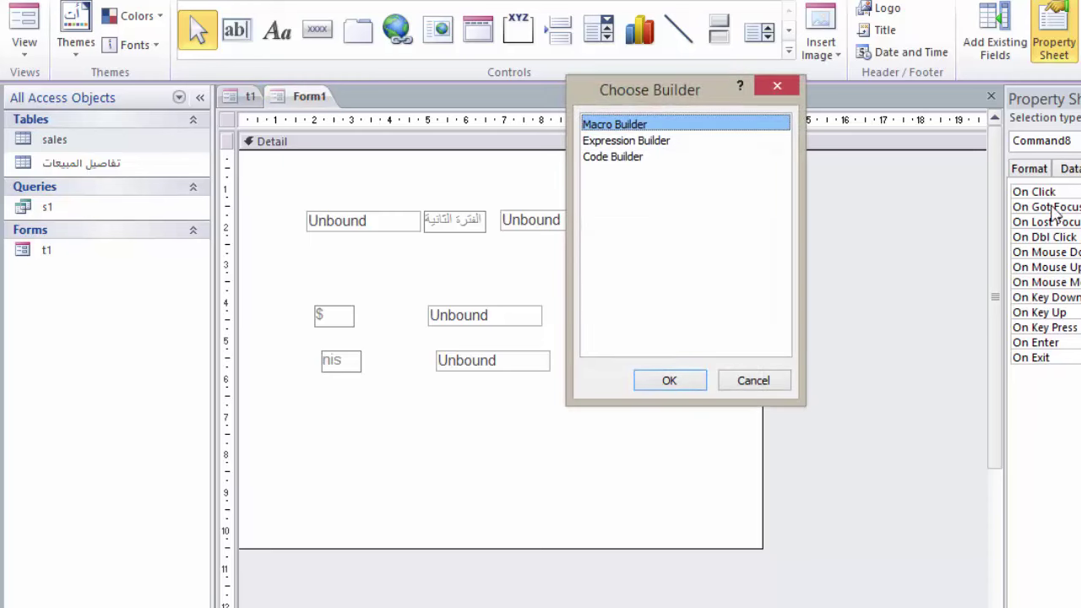
pyautogui.click(614, 159)
pyautogui.click(663, 382)
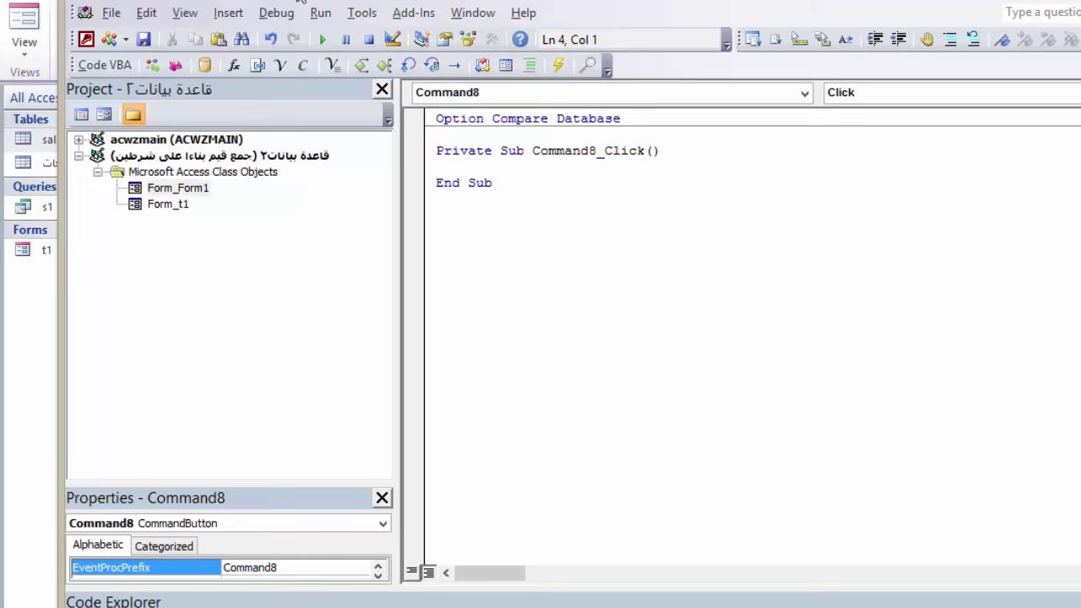
# Step: Start the Command8_Click code with the line me.B4 = dsum(, picking B4 from IntelliSense
pyautogui.moveTo(299, 3); pyautogui.dragTo(657, 365)
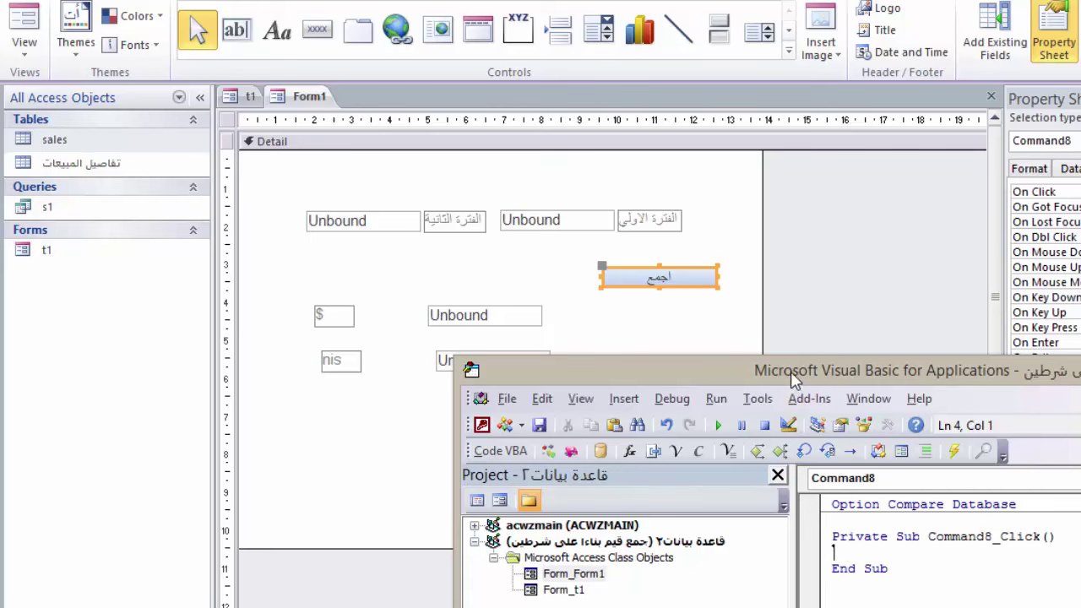
pyautogui.moveTo(794, 380)
pyautogui.mouseDown()
pyautogui.moveTo(534, 129)
pyautogui.moveTo(443, 92)
pyautogui.mouseUp()
pyautogui.write('me')
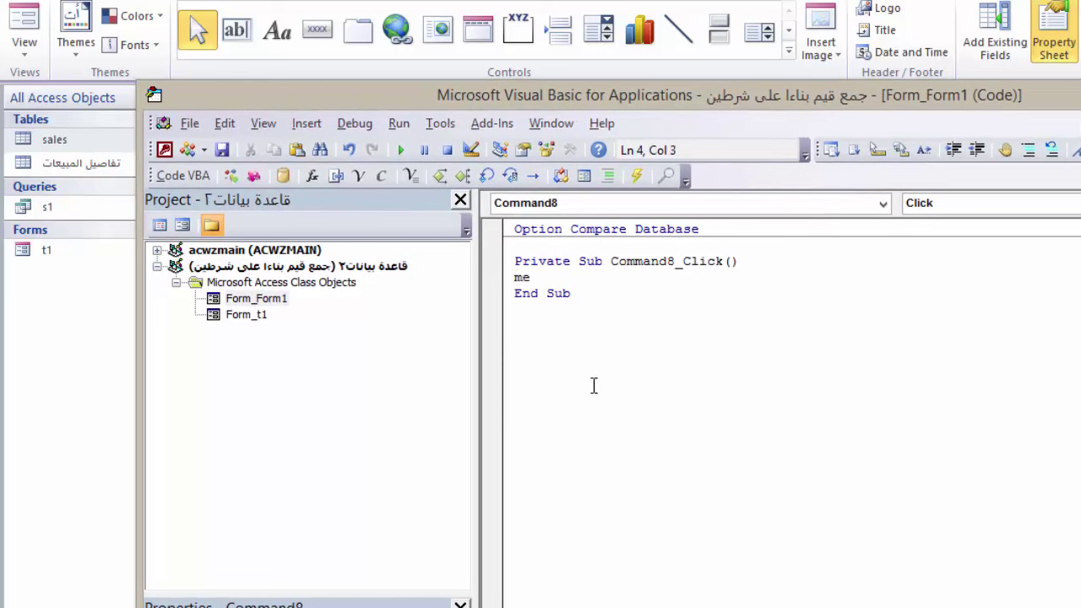
pyautogui.write('.b')
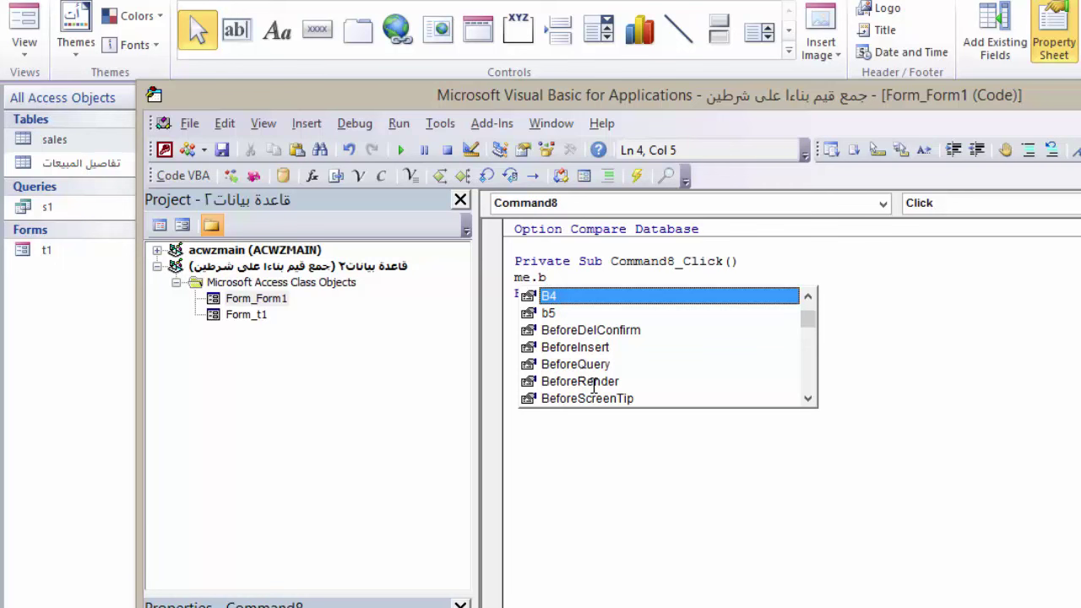
pyautogui.press('Tab')
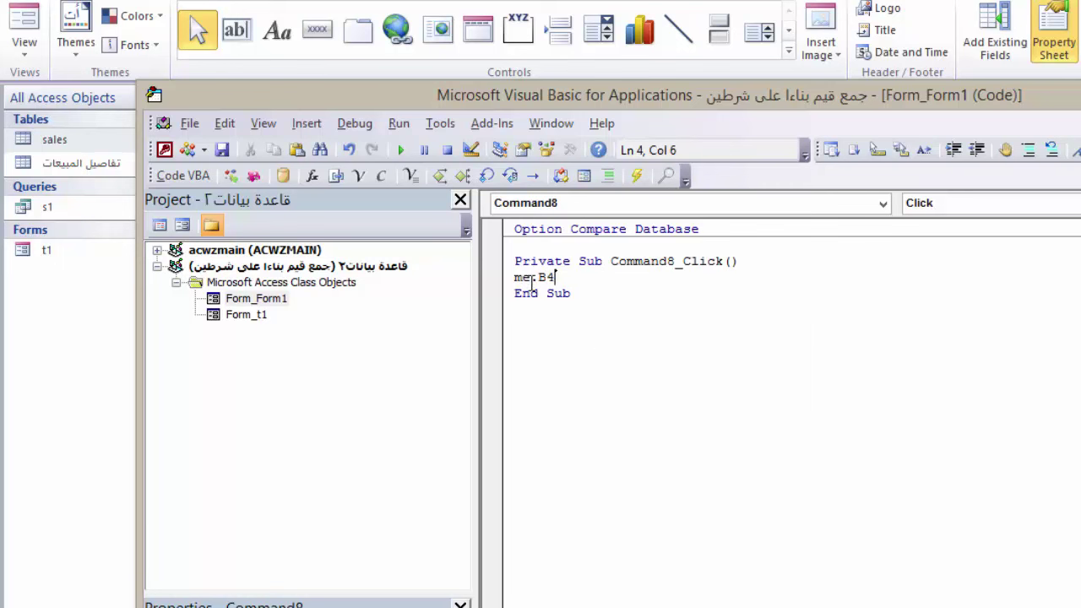
pyautogui.moveTo(413, 103)
pyautogui.mouseDown()
pyautogui.moveTo(456, 389)
pyautogui.moveTo(384, 205)
pyautogui.mouseUp()
pyautogui.write('=')
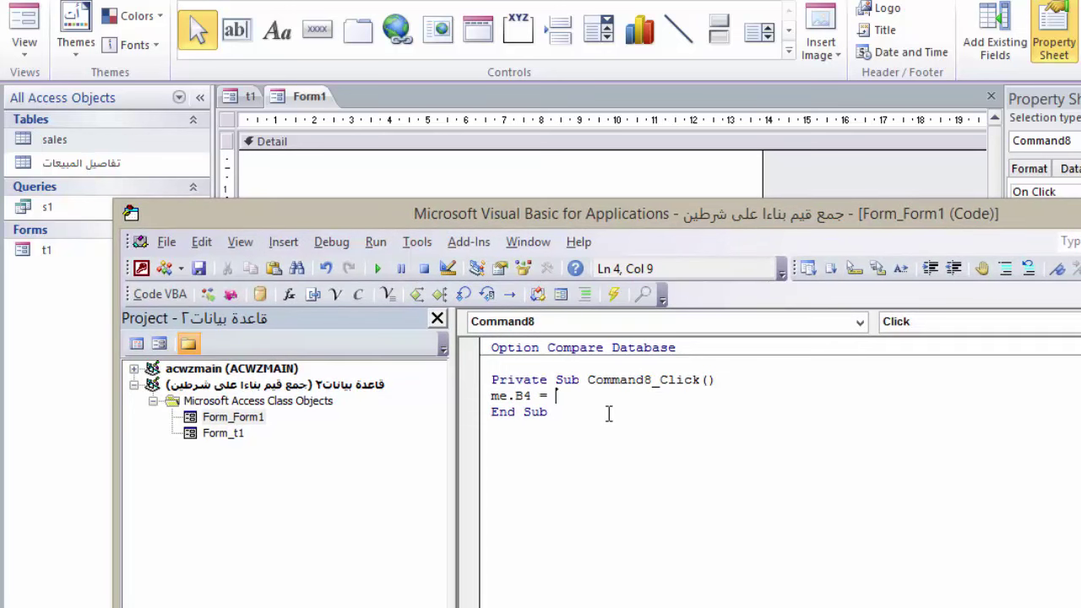
pyautogui.write('dsum')
pyautogui.write('(')
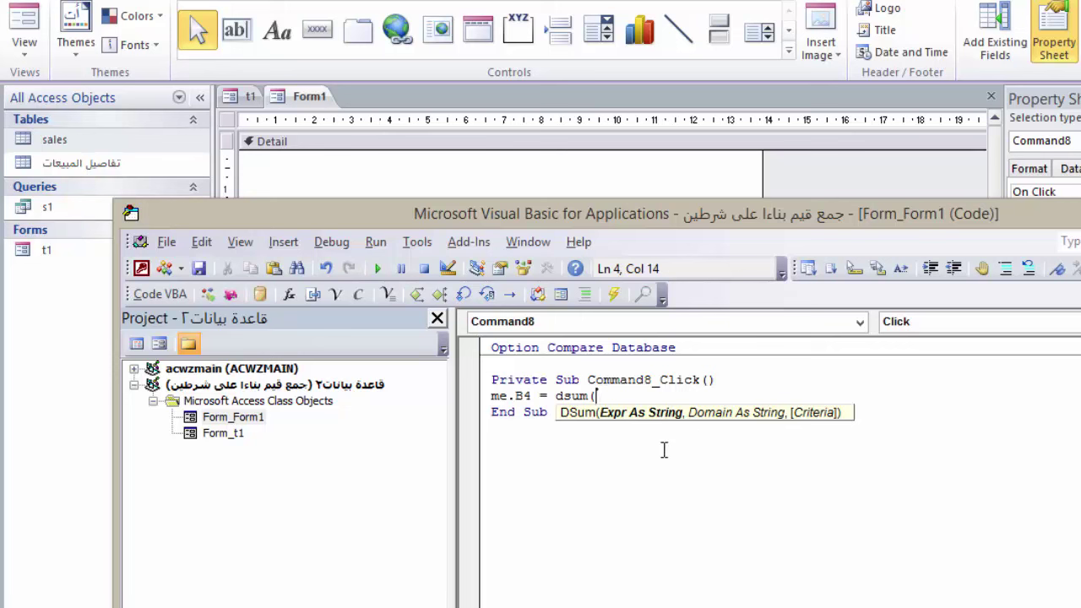
# Step: Check the Price and Oprice field names in the sales table's Design view, then close it
pyautogui.click(97, 165)
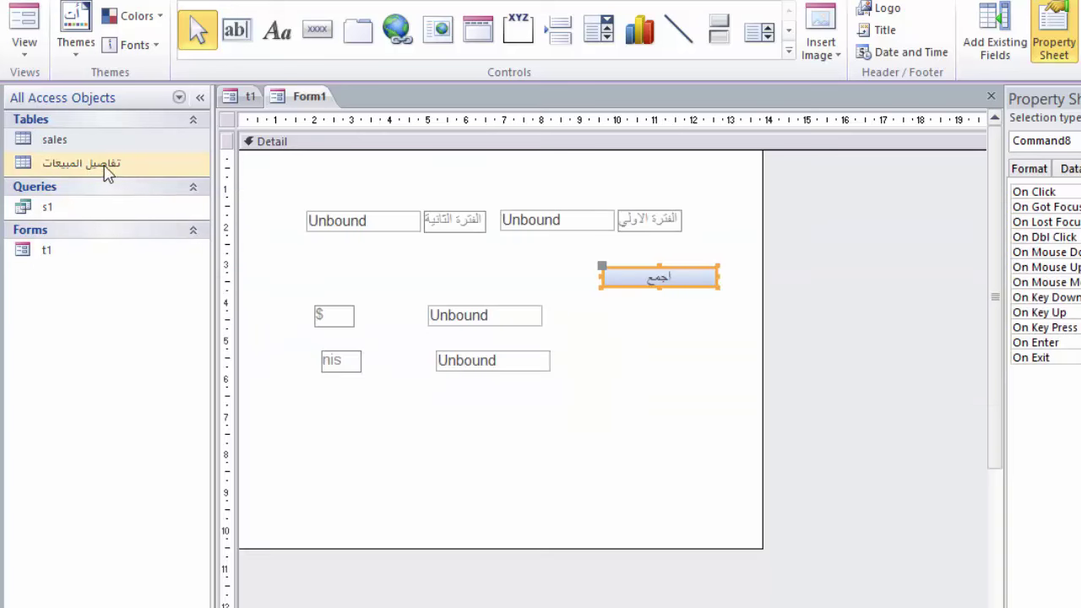
pyautogui.doubleClick(55, 140)
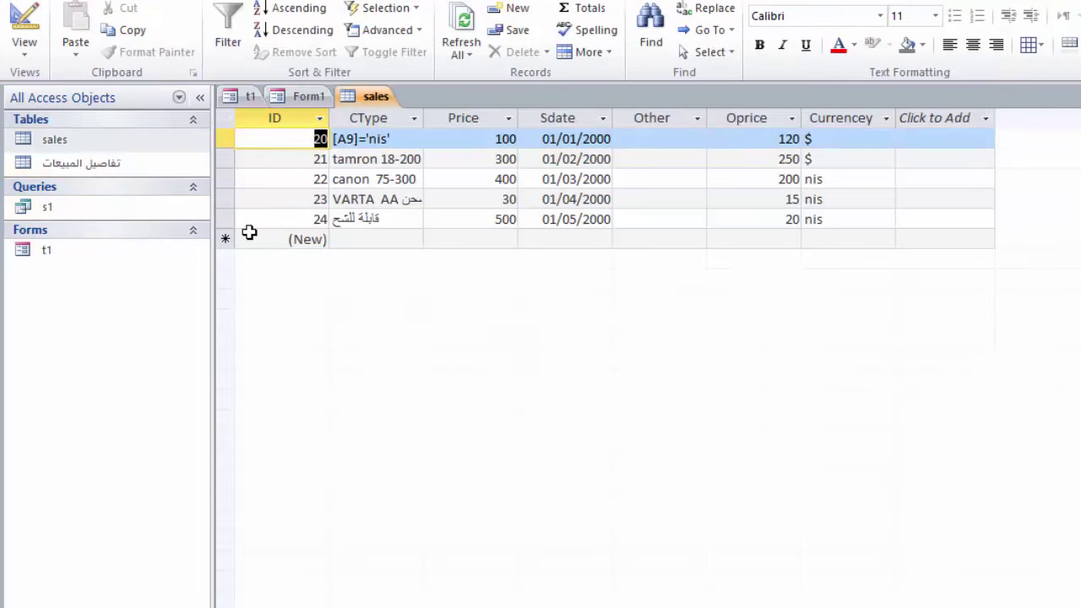
pyautogui.click(451, 118)
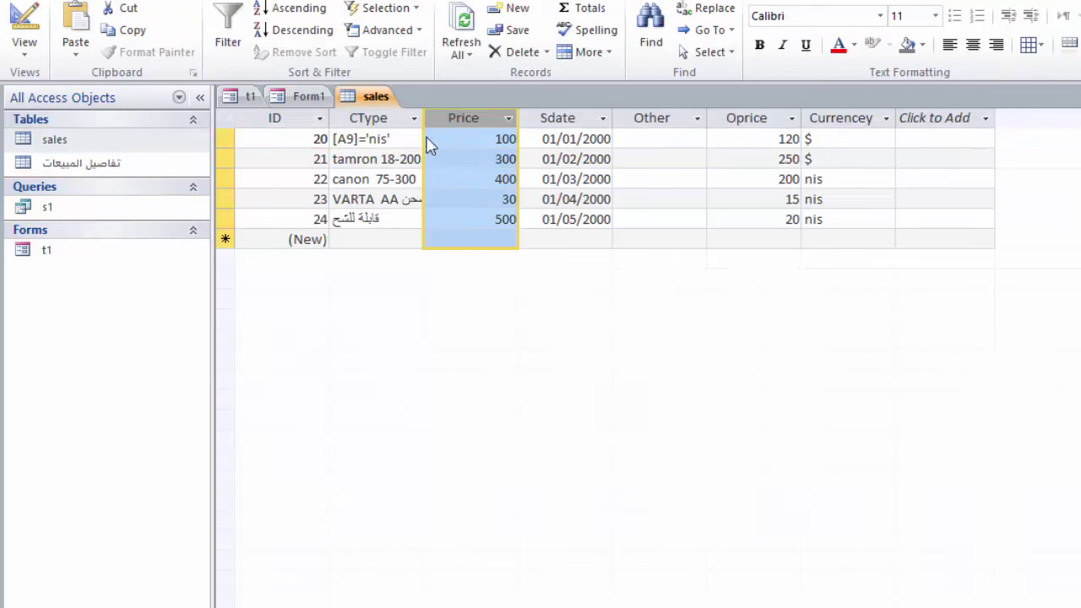
pyautogui.click(25, 26)
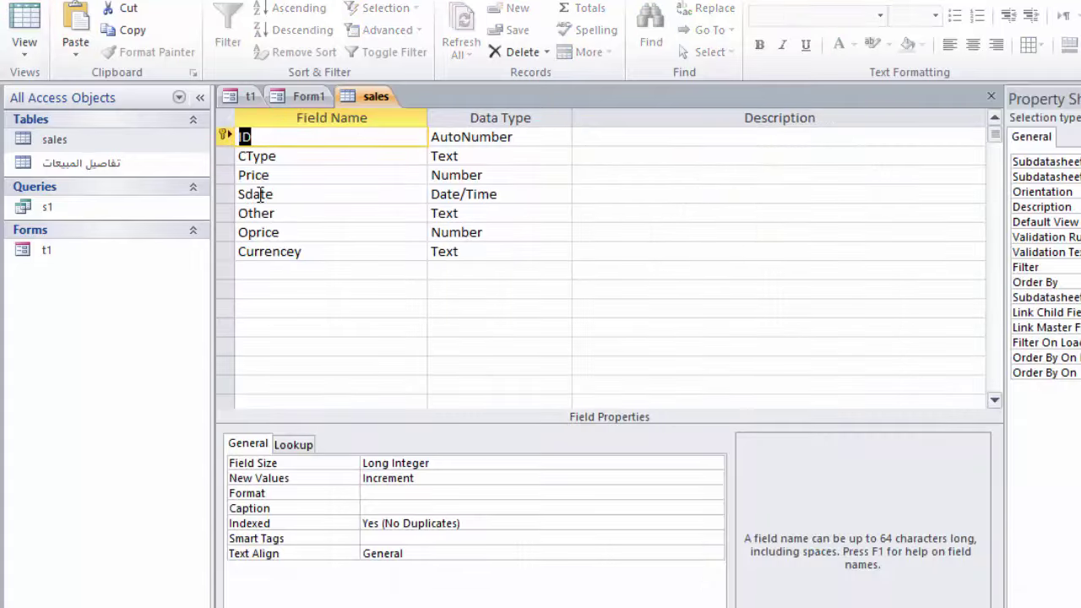
pyautogui.click(293, 232)
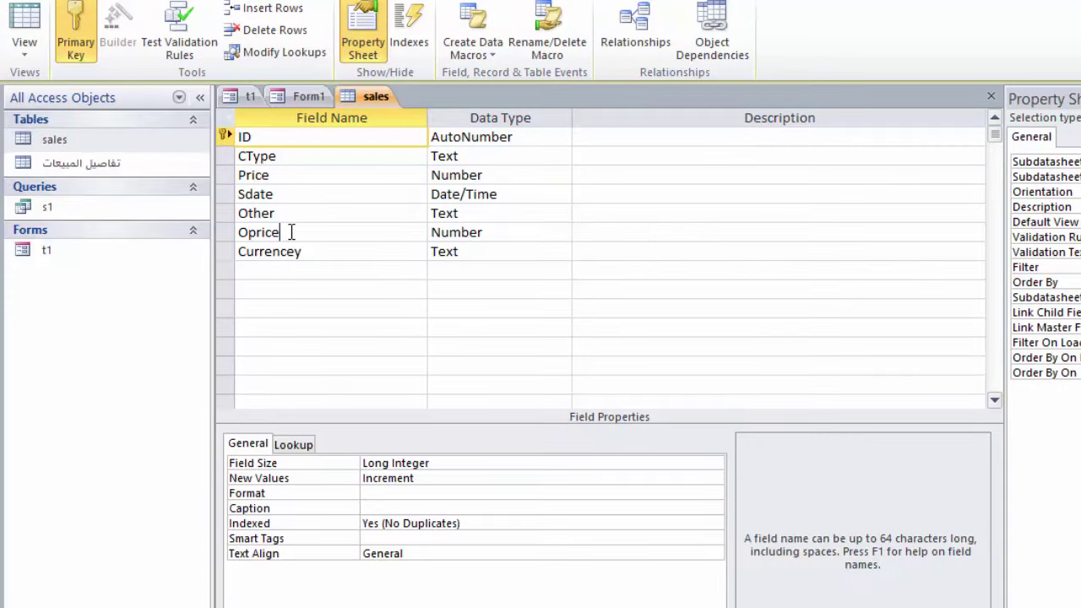
pyautogui.click(280, 176)
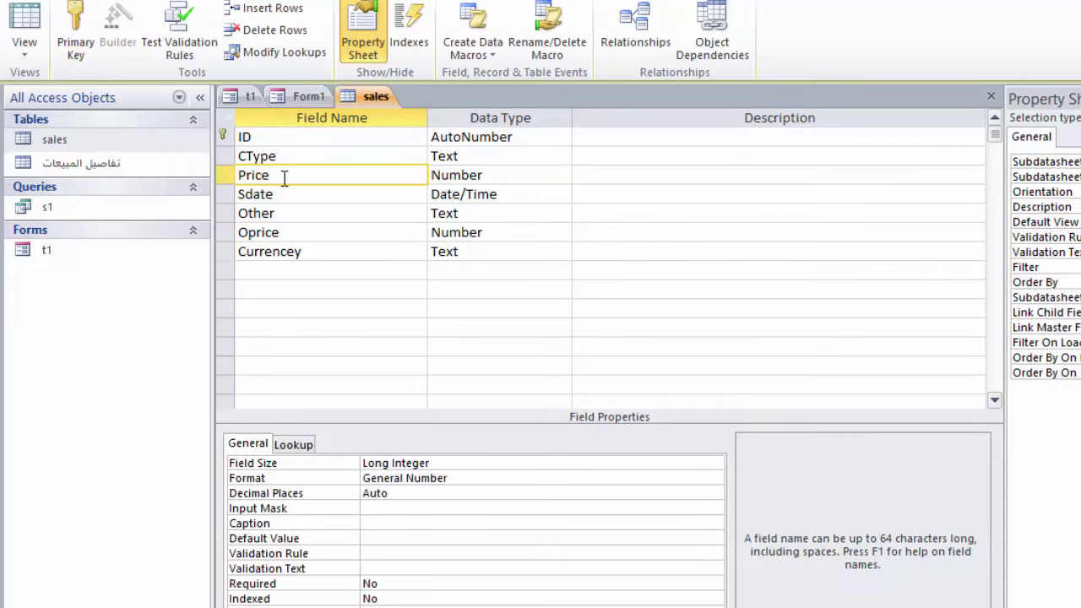
pyautogui.press('F2')
pyautogui.click(991, 96)
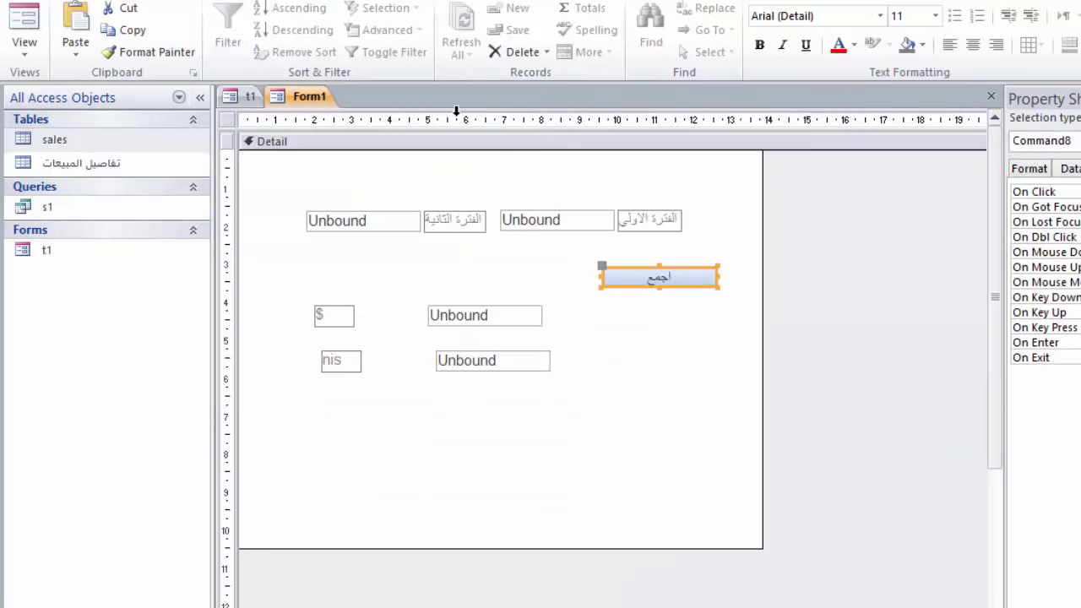
pyautogui.moveTo(1026, 557)
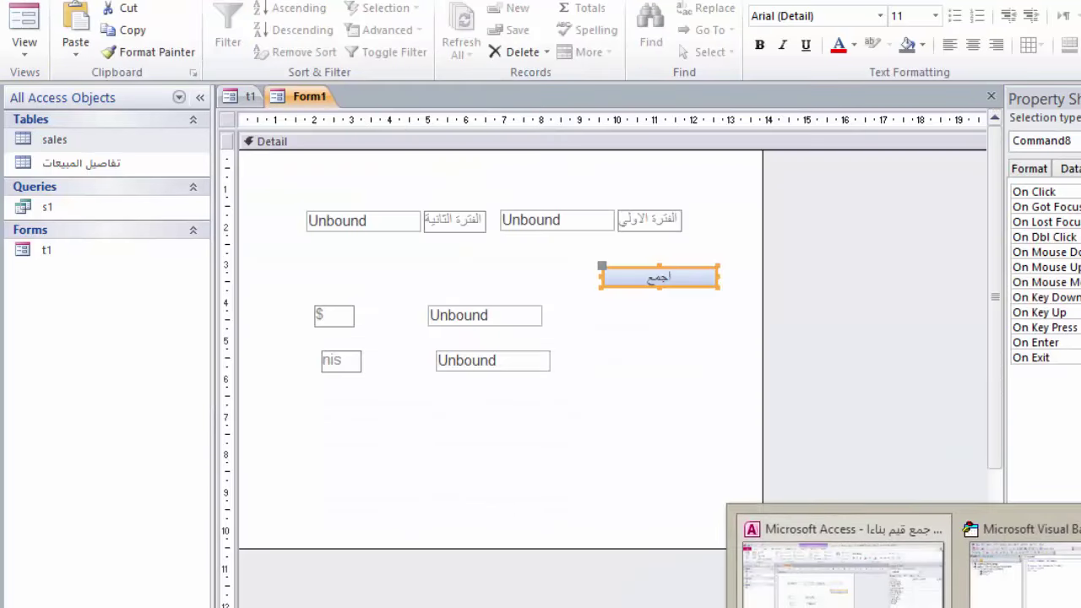
# Step: Complete the B4 line's DSum arguments as dsum("[price]","sales",
pyautogui.click(1031, 568)
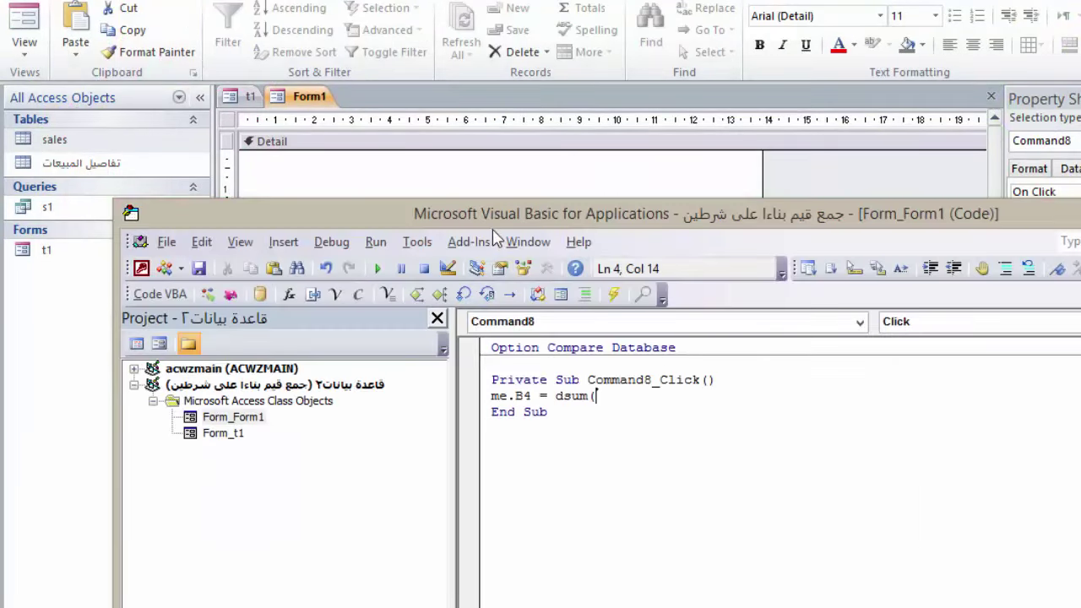
pyautogui.moveTo(488, 231); pyautogui.dragTo(445, 370)
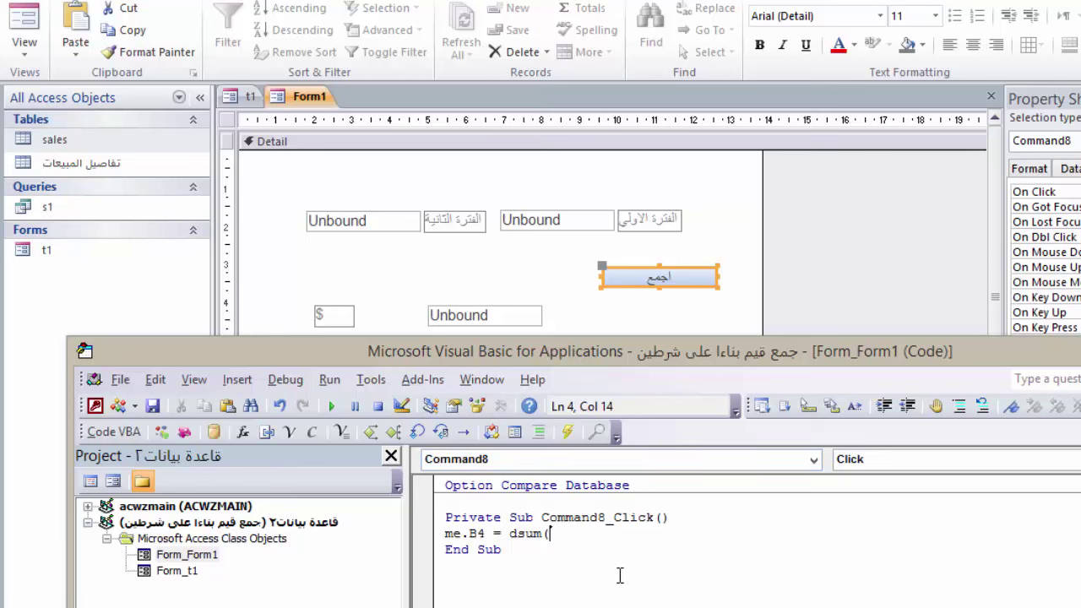
pyautogui.write('""')
pyautogui.press('BackSpace')
pyautogui.write('[]')
pyautogui.press('Left')
pyautogui.write('pric')
pyautogui.write('e')
pyautogui.press('BackSpace')
pyautogui.press('BackSpace')
pyautogui.write('ce')
pyautogui.click(631, 534)
pyautogui.write(',')
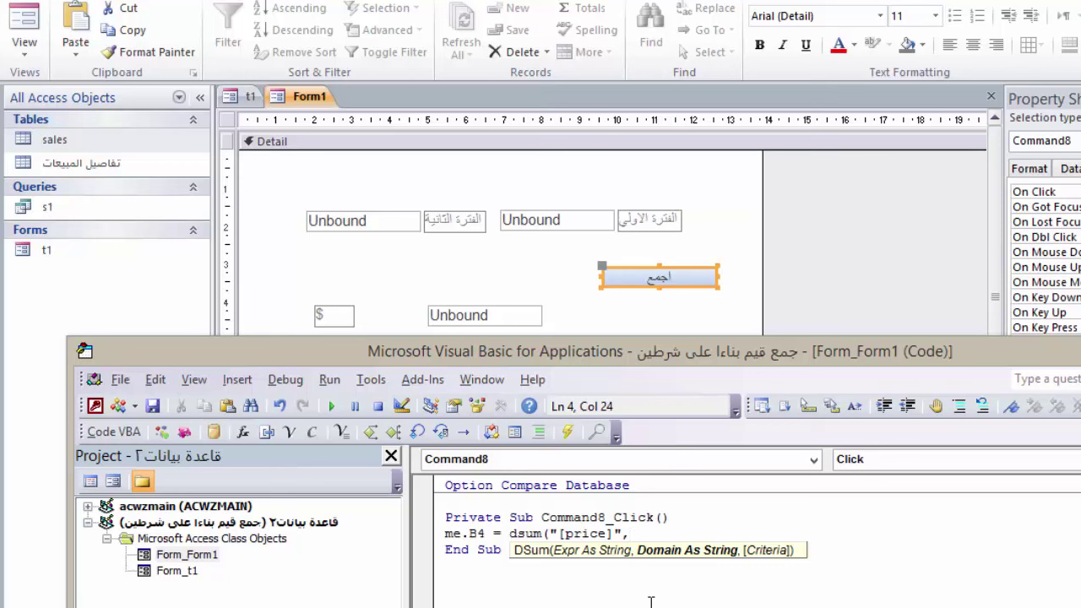
pyautogui.write('"')
pyautogui.write('sal')
pyautogui.write('es"')
pyautogui.write(',')
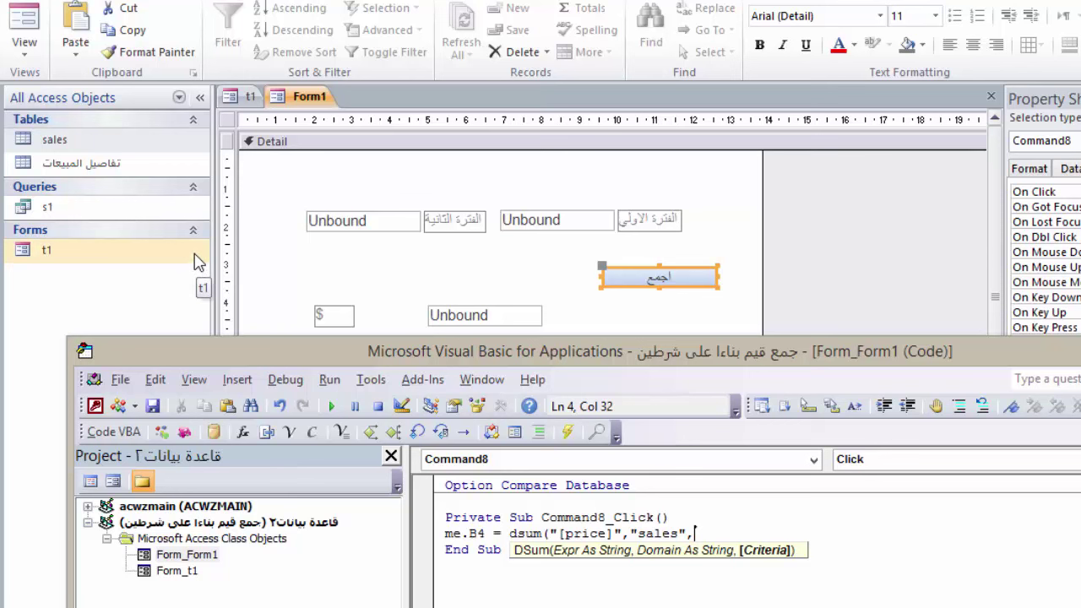
# Step: Open the sales table in Design view to confirm the Currencey field name, then close it
pyautogui.click(93, 144)
pyautogui.rightClick(93, 143)
pyautogui.click(116, 172)
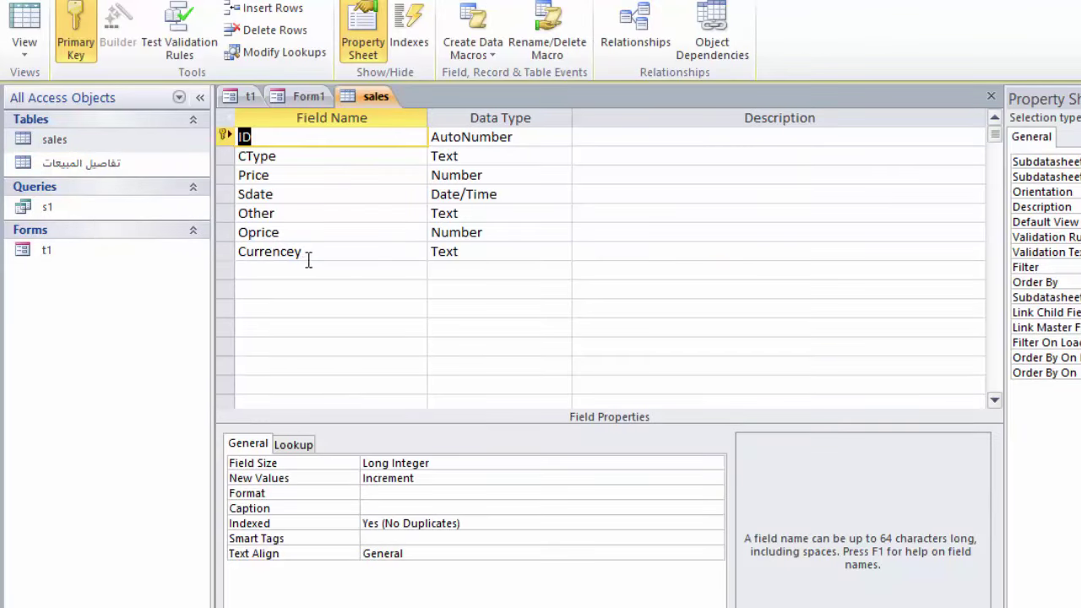
pyautogui.click(237, 254)
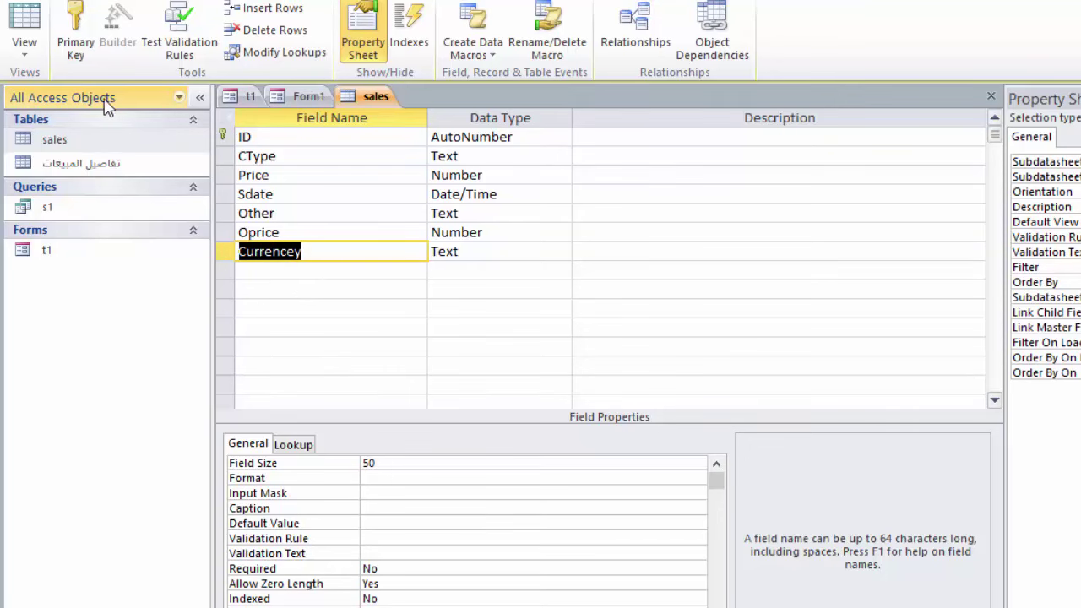
pyautogui.click(990, 98)
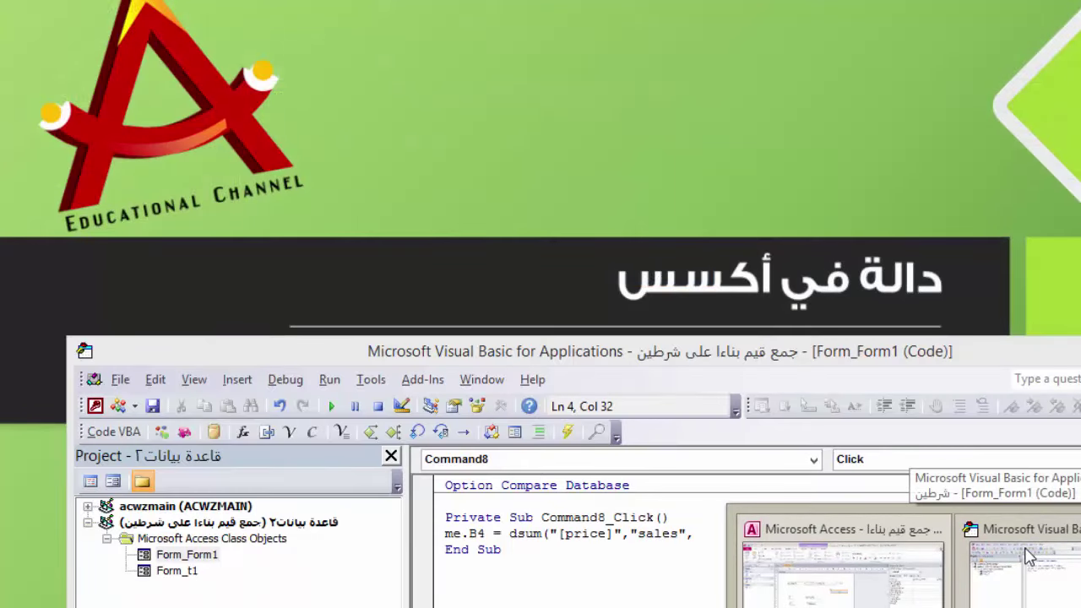
# Step: Add the criterion "Currencey= '"$"' as the DSum's third argument
pyautogui.click(1029, 555)
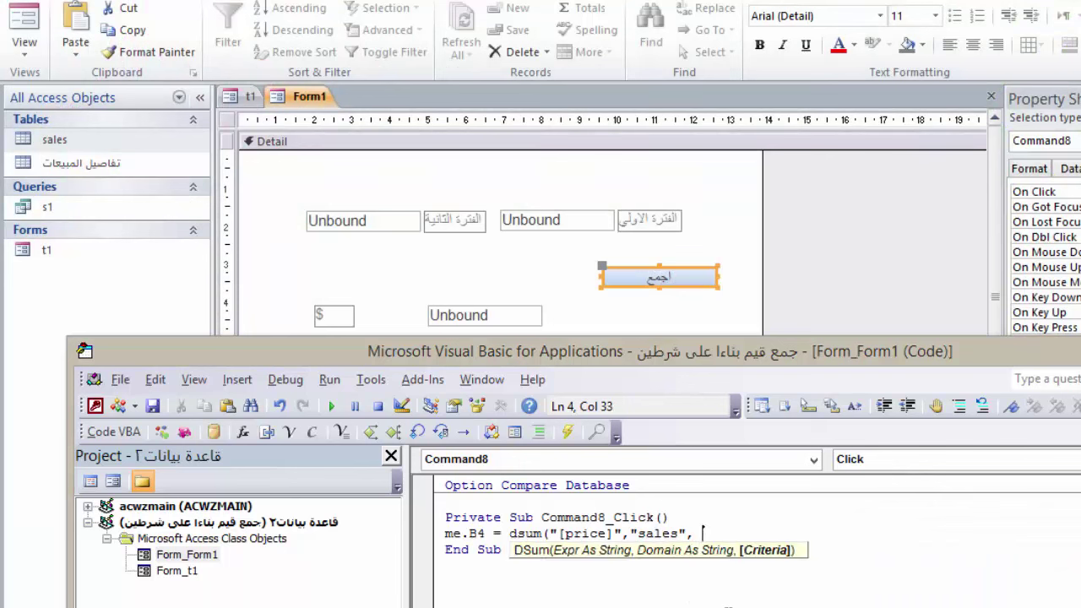
pyautogui.write('"Currencey')
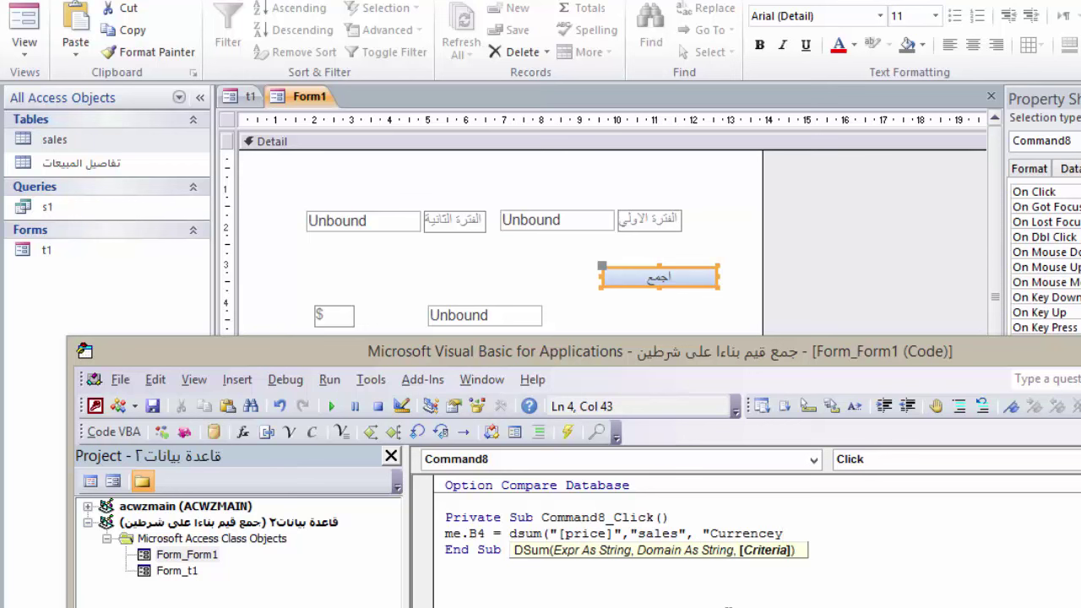
pyautogui.write('=')
pyautogui.write(' "')
pyautogui.press('BackSpace')
pyautogui.write('$')
pyautogui.press('Left')
pyautogui.write('"')
pyautogui.press('Right')
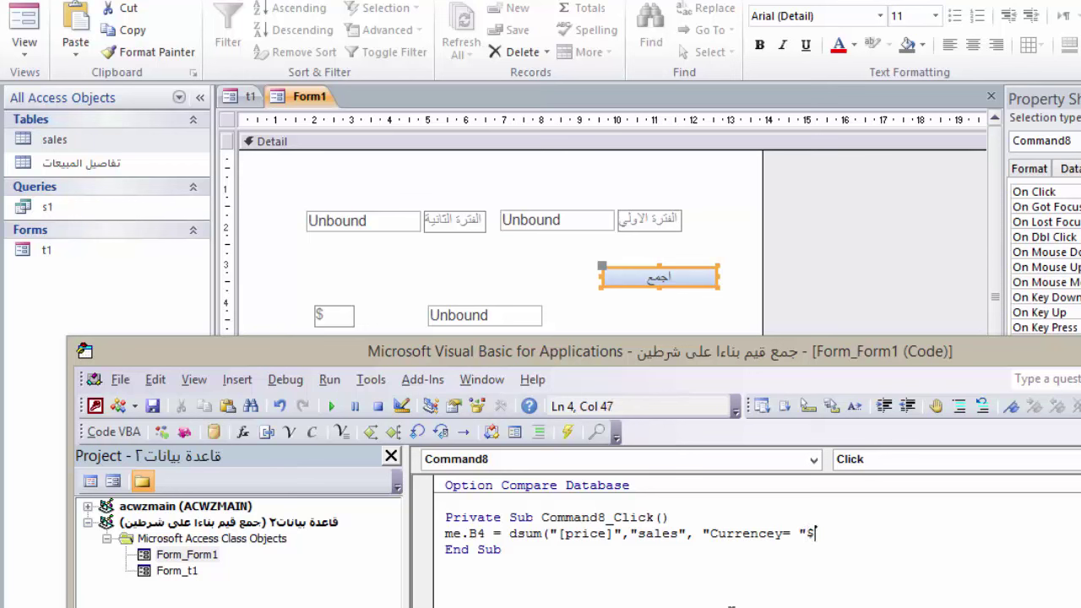
pyautogui.write('"')
pyautogui.press('Left')
pyautogui.press('Left')
pyautogui.press('Left')
pyautogui.write("'")
pyautogui.press('Right')
pyautogui.press('Right')
pyautogui.press('Right')
pyautogui.write("'")
pyautogui.write('"')
# Step: Close the criterion string and DSum call, then dismiss the compile error flagging the $
pyautogui.moveTo(799, 532); pyautogui.dragTo(806, 531)
pyautogui.click(801, 533)
pyautogui.click(839, 533)
pyautogui.click(821, 533)
pyautogui.click(849, 533)
pyautogui.write('"')
pyautogui.write(')')
pyautogui.click(561, 584)
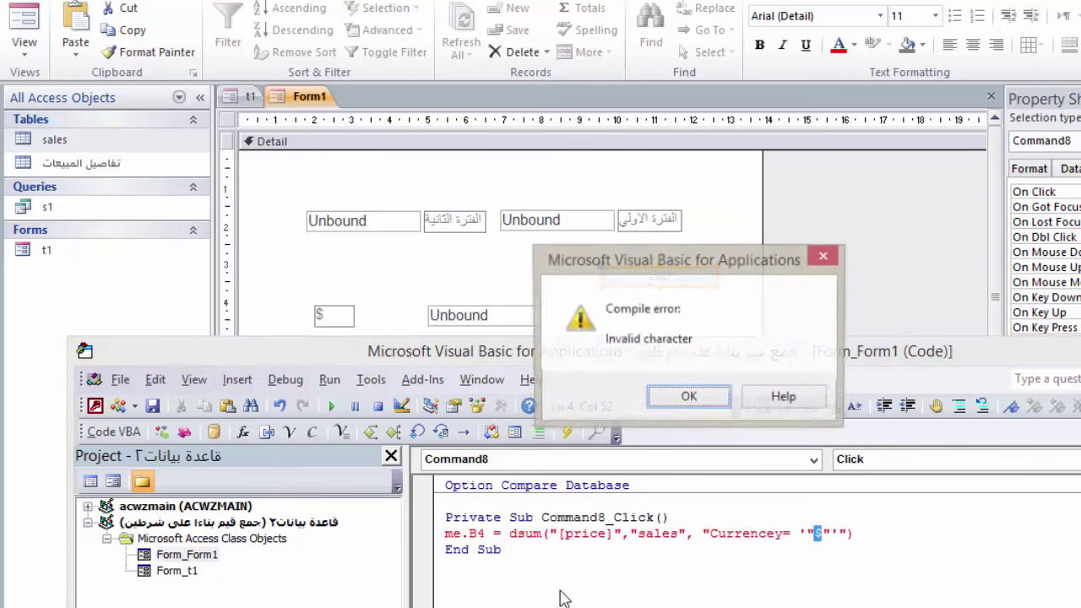
pyautogui.click(691, 410)
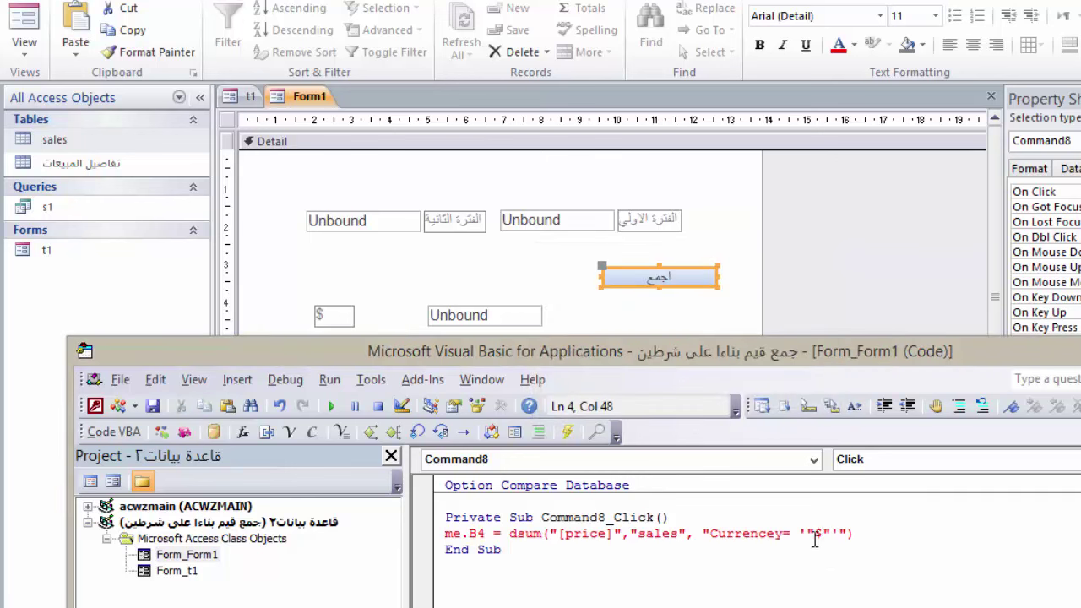
pyautogui.click(822, 534)
# Step: Reopen the sales table in Design view and close its design tab again
pyautogui.click(132, 149)
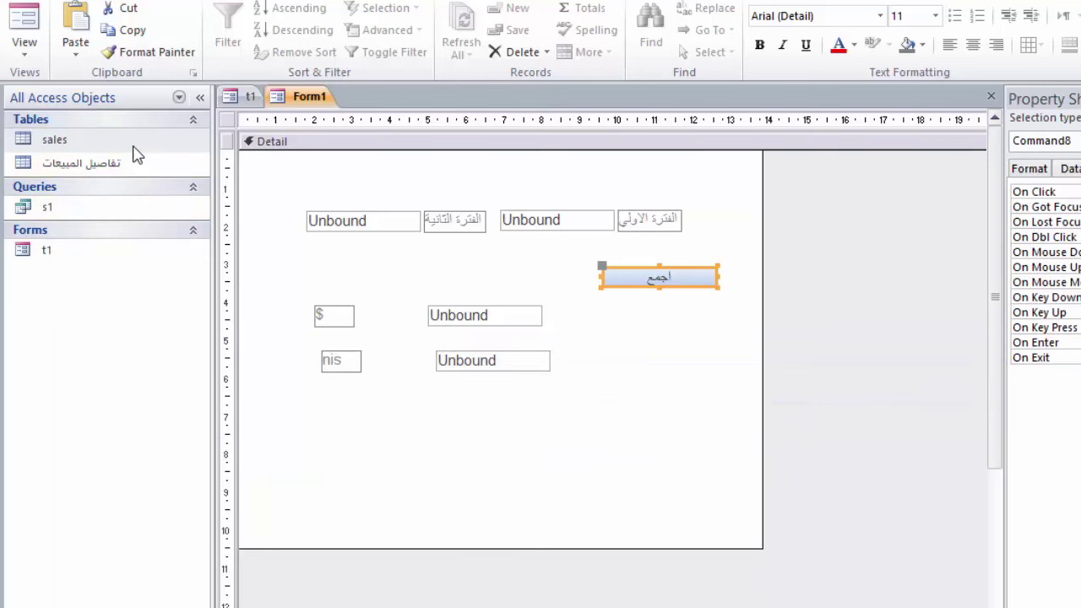
pyautogui.doubleClick(133, 150)
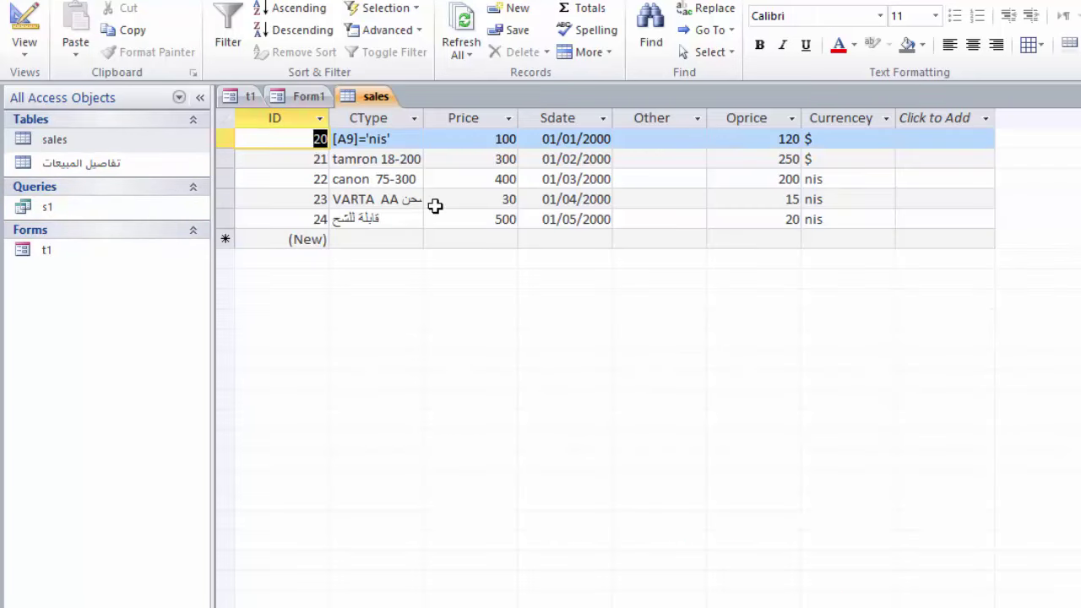
pyautogui.click(24, 25)
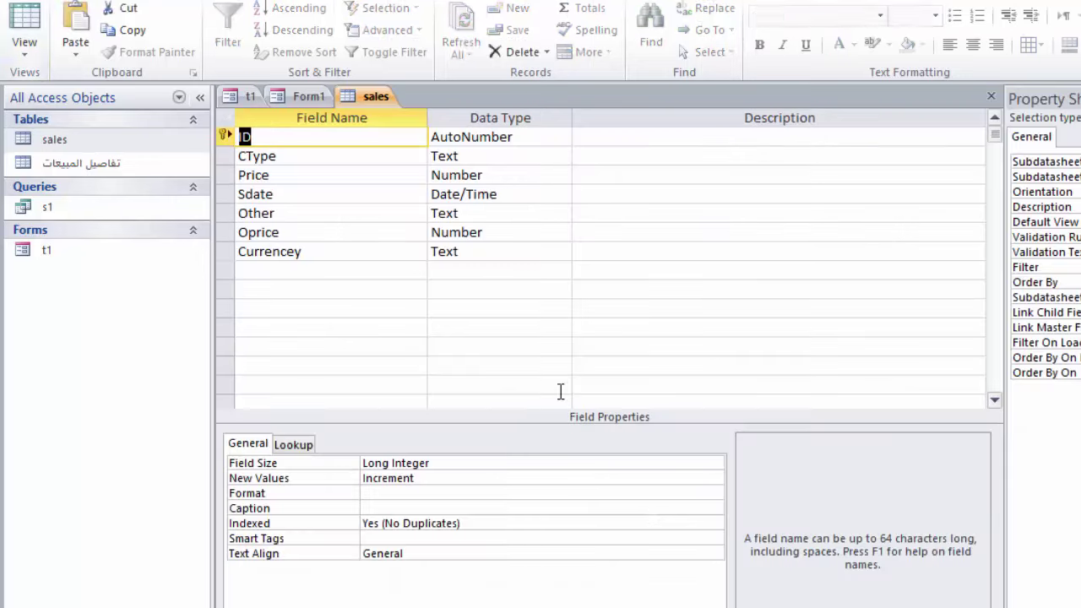
pyautogui.click(990, 98)
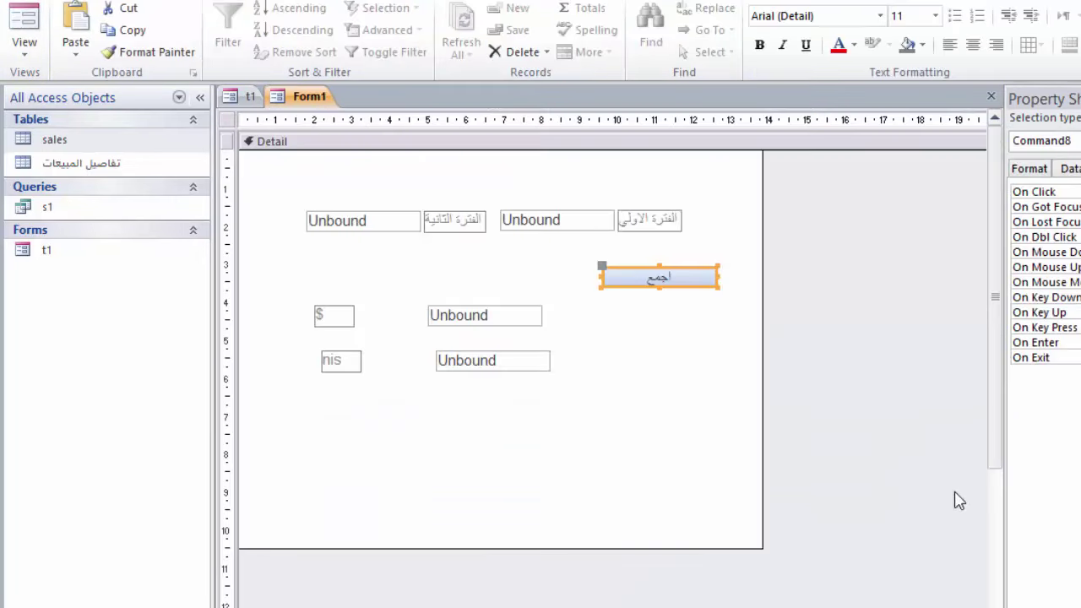
# Step: Delete the stray double quotes around $ so the criterion reads Currencey= '$'
pyautogui.click(1013, 564)
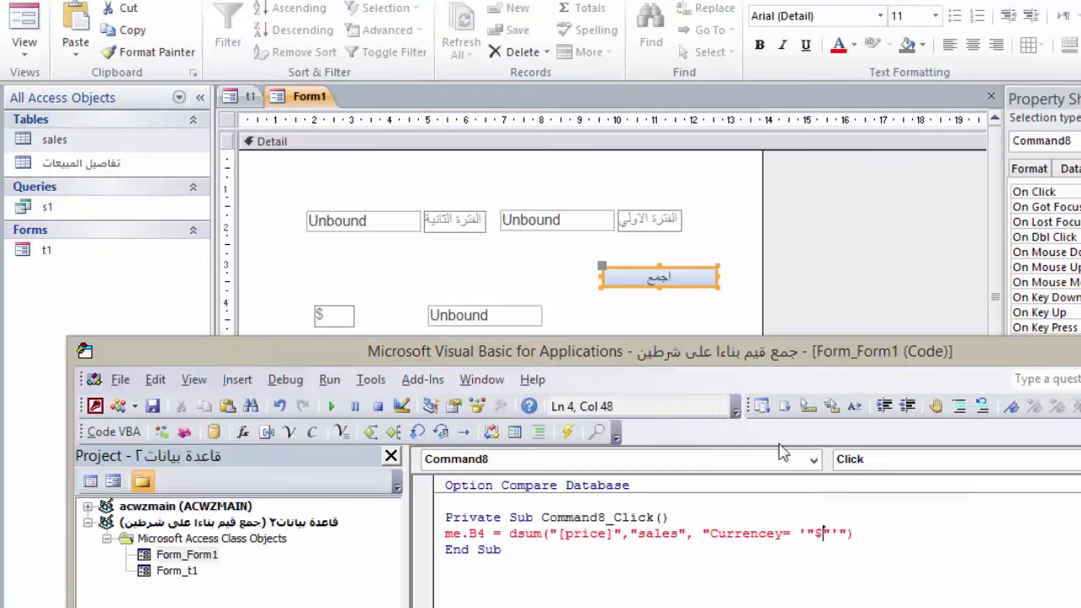
pyautogui.click(816, 533)
pyautogui.press('BackSpace')
pyautogui.press('Right')
pyautogui.press('Right')
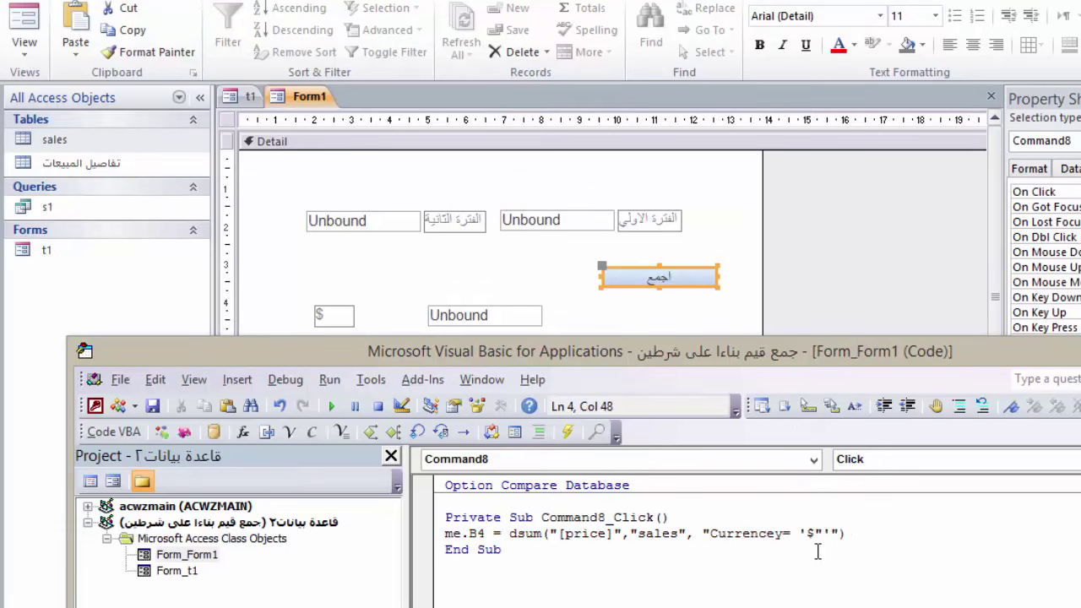
pyautogui.press('BackSpace')
pyautogui.click(773, 566)
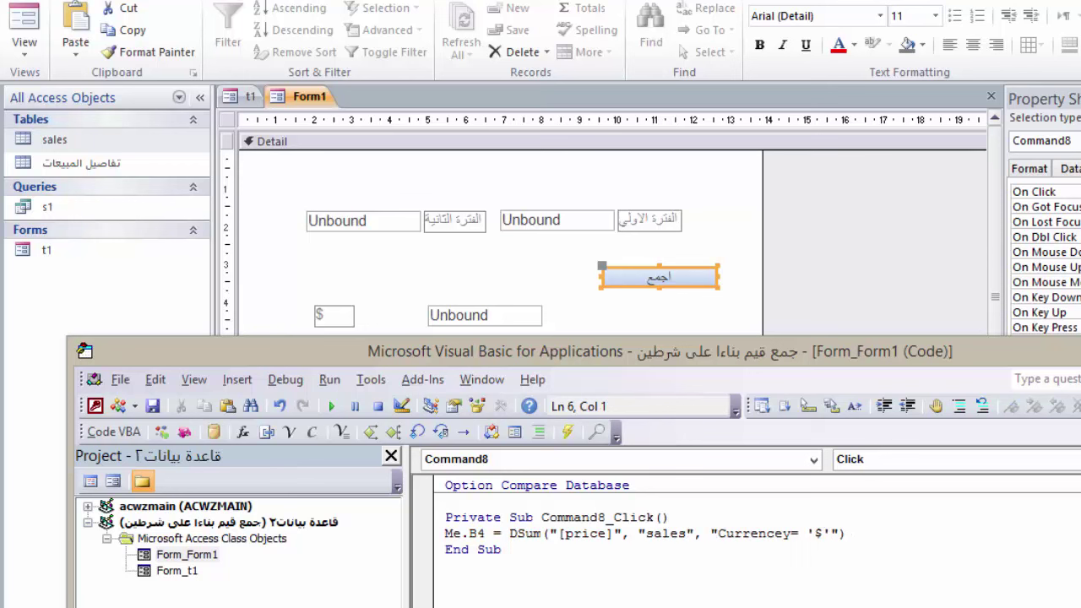
pyautogui.click(839, 533)
pyautogui.click(553, 599)
pyautogui.click(812, 533)
pyautogui.hotkey('shift', 'Left')
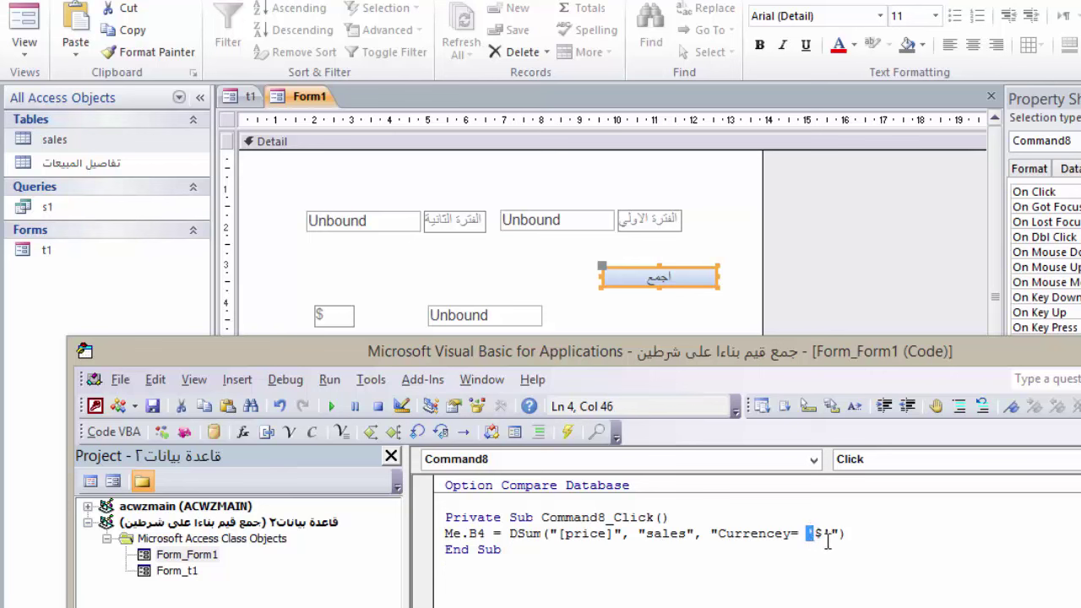
pyautogui.click(837, 533)
pyautogui.hotkey('shift', 'Left')
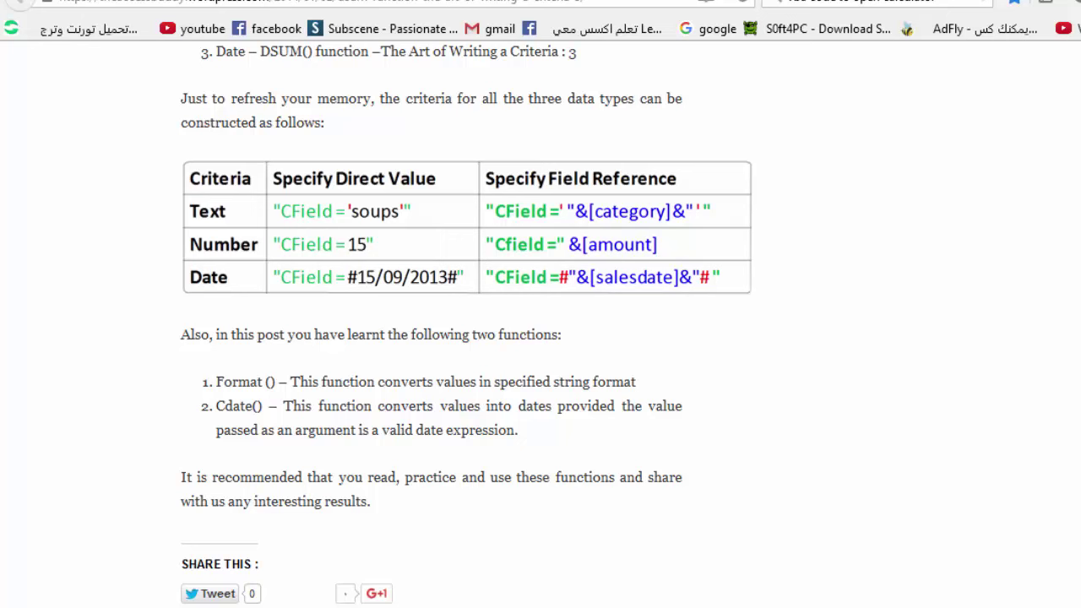
# Step: Add a space before the equals sign in the Currencey criterion
pyautogui.click(1002, 593)
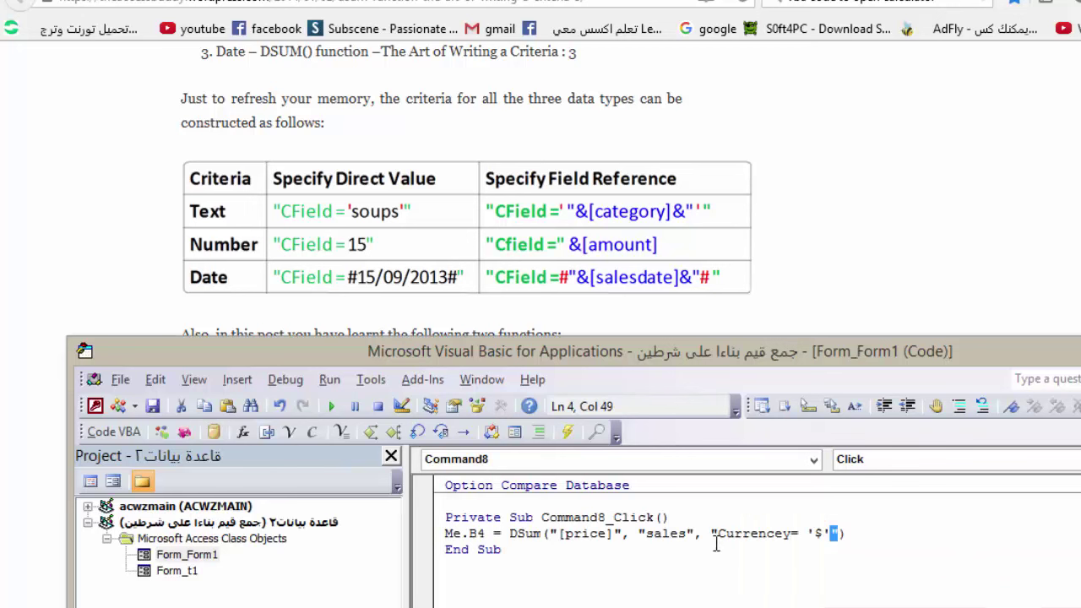
pyautogui.click(751, 534)
pyautogui.click(711, 537)
pyautogui.click(791, 534)
pyautogui.press('Right')
pyautogui.press('Right')
pyautogui.press('Right')
pyautogui.click(837, 535)
pyautogui.click(845, 534)
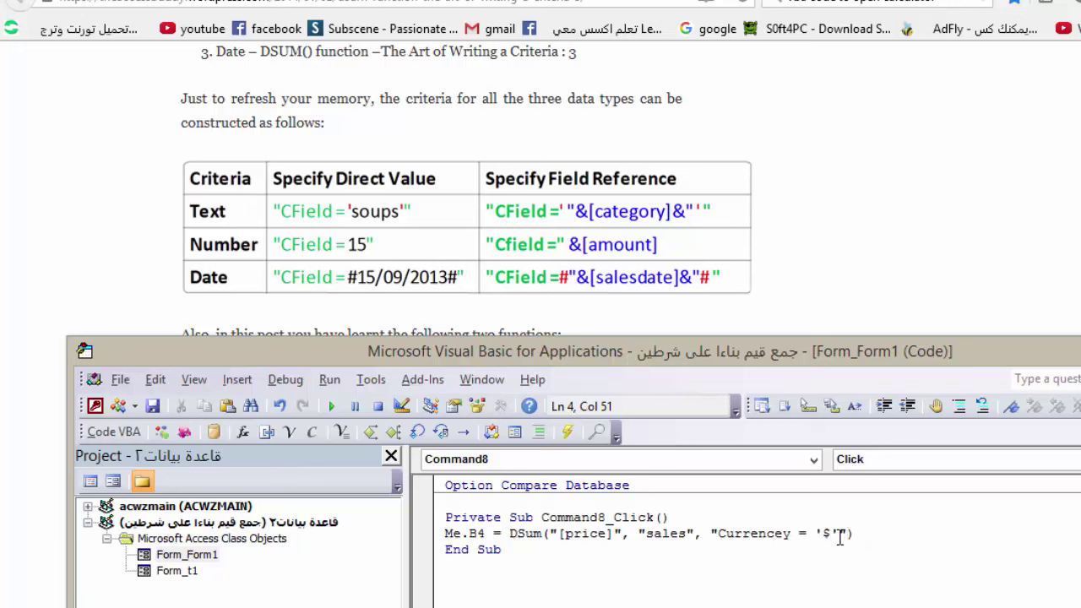
# Step: Try 15 and #20/10/2015# as criterion values, then restore '$'
pyautogui.moveTo(838, 536); pyautogui.dragTo(816, 537)
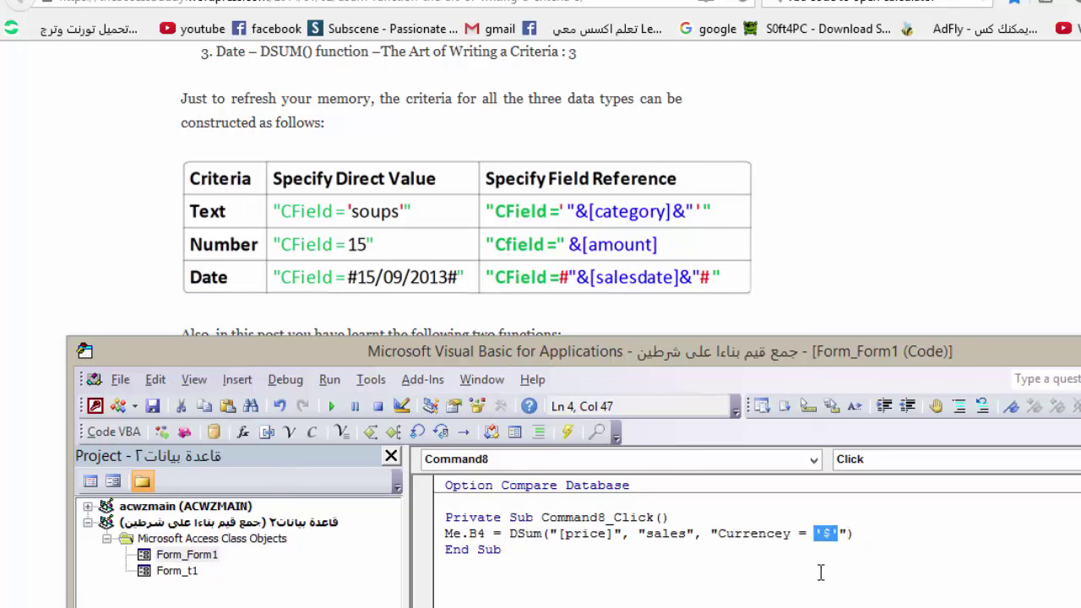
pyautogui.press('BackSpace')
pyautogui.write('1')
pyautogui.write('5')
pyautogui.click(717, 571)
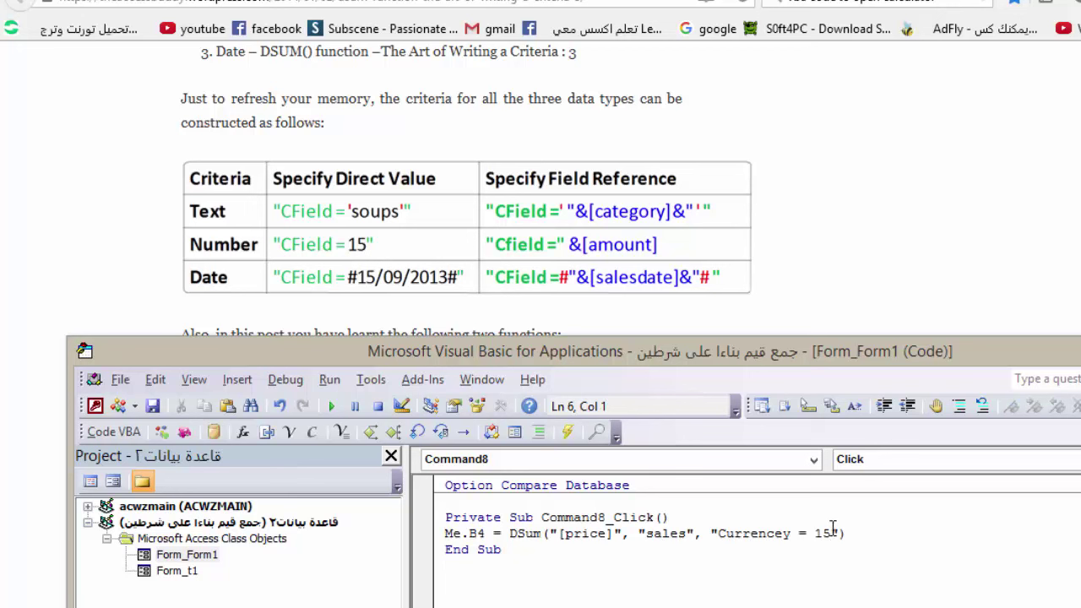
pyautogui.moveTo(834, 533); pyautogui.dragTo(816, 533)
pyautogui.write('#')
pyautogui.write('20')
pyautogui.write('/10/201')
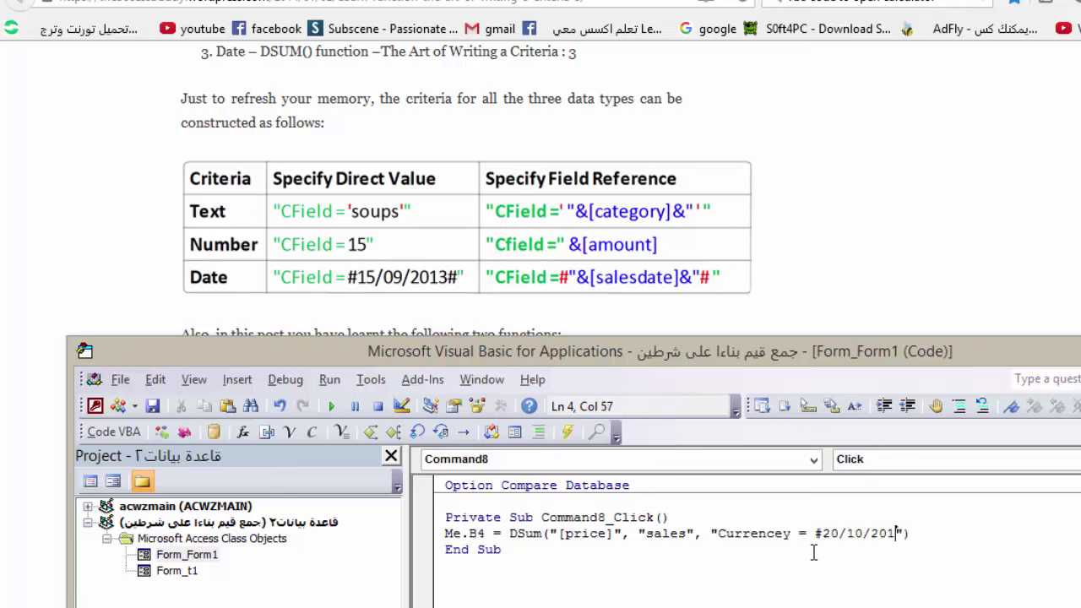
pyautogui.write('5#')
pyautogui.moveTo(913, 533); pyautogui.dragTo(816, 533)
pyautogui.write("'$'")
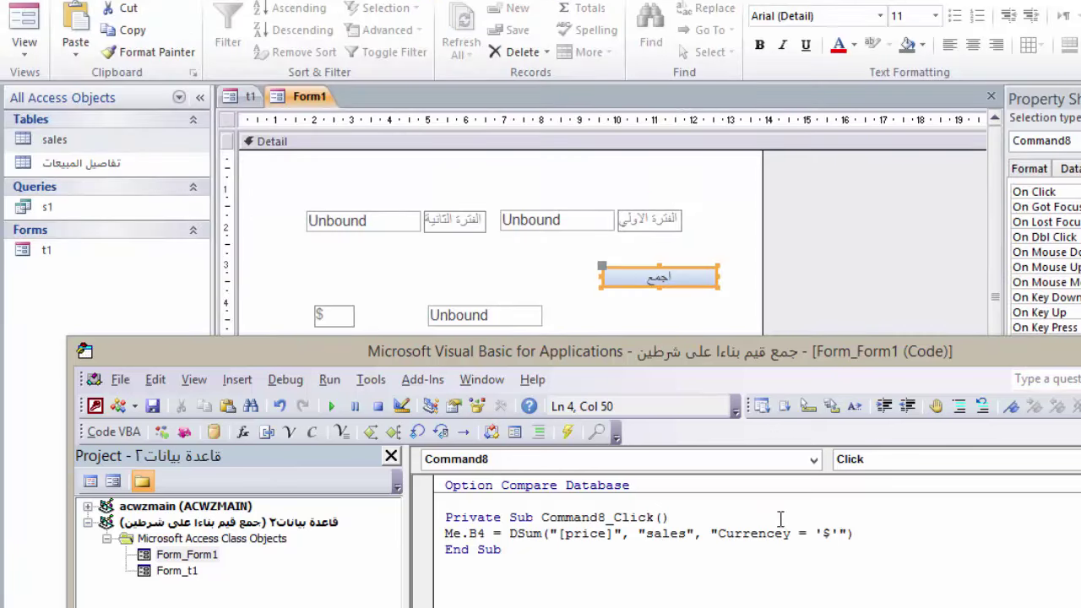
# Step: Recheck the $ in the DSum criterion and return to the Access database window
pyautogui.click(553, 582)
pyautogui.click(591, 535)
pyautogui.doubleClick(829, 533)
pyautogui.hotkey('alt', 'F11')
# Step: Review the sales table's Price and Currencey columns, then run Form1 so اجمع shows 400
pyautogui.doubleClick(115, 141)
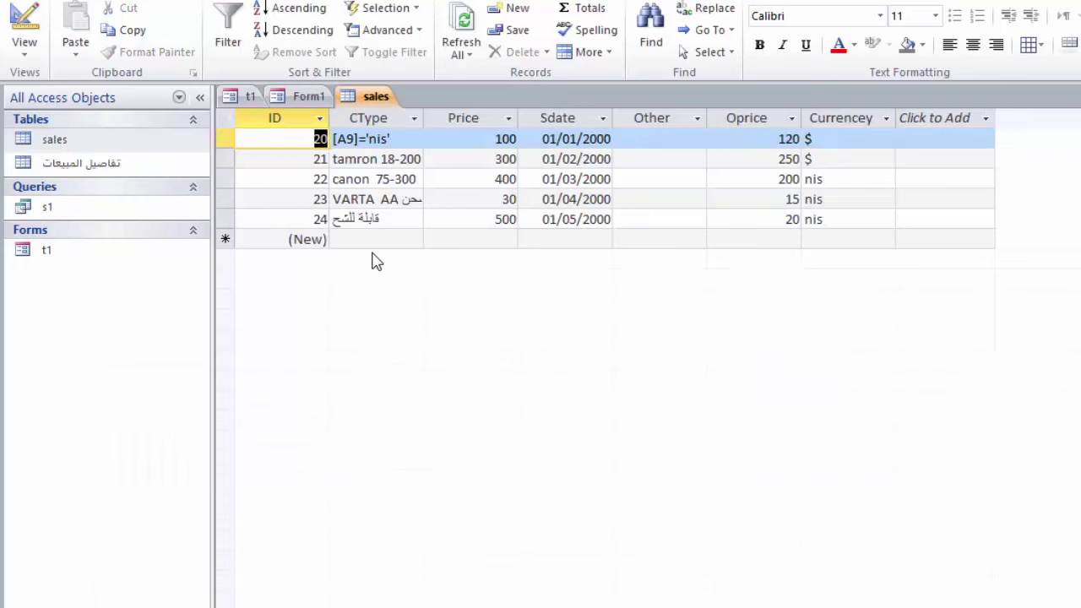
pyautogui.click(456, 123)
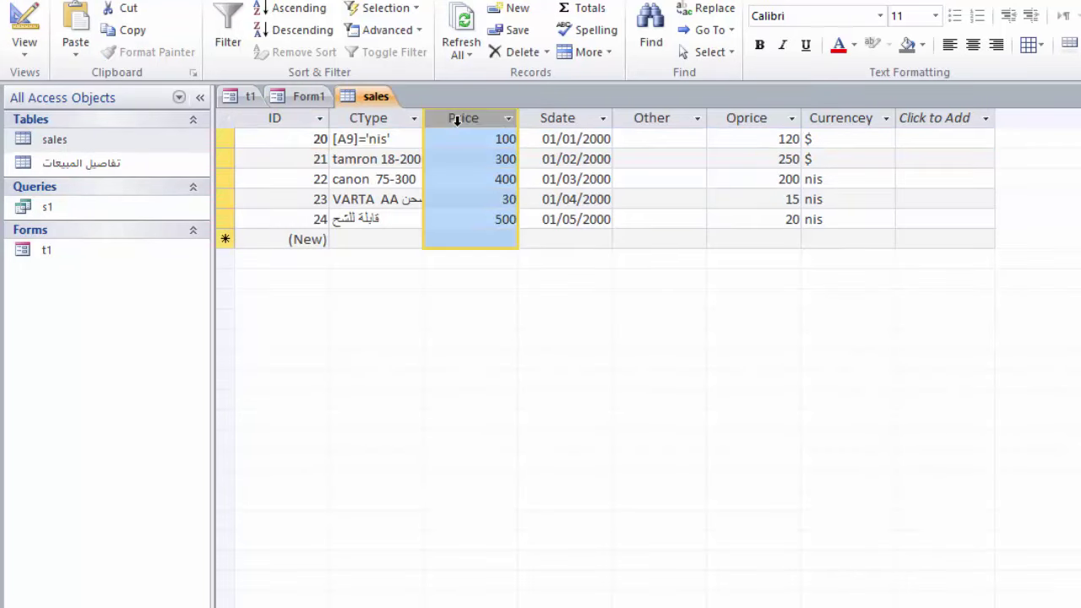
pyautogui.click(848, 116)
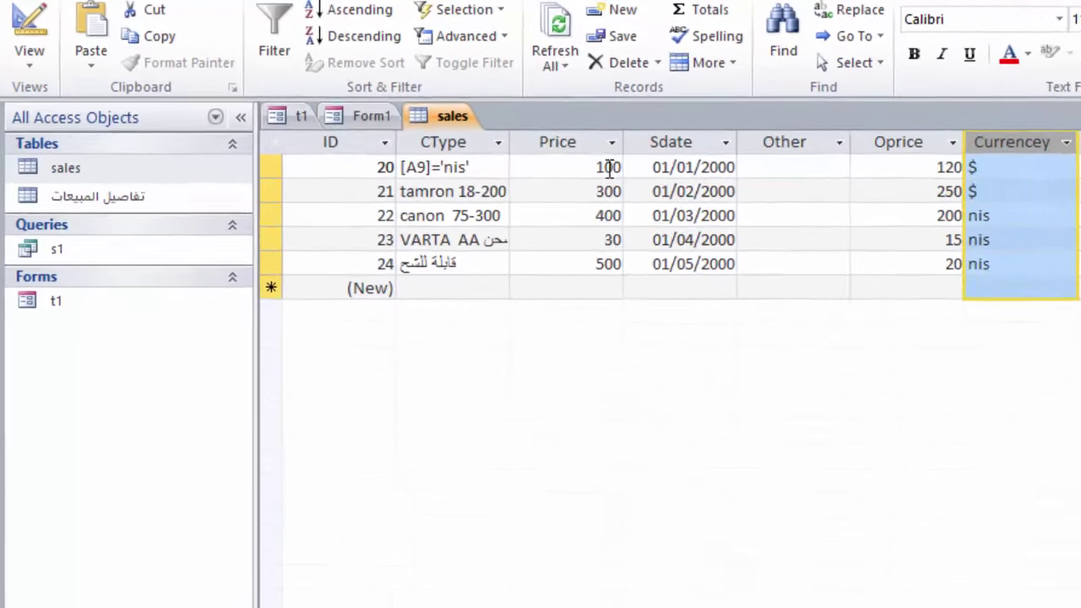
pyautogui.click(609, 169)
pyautogui.click(592, 190)
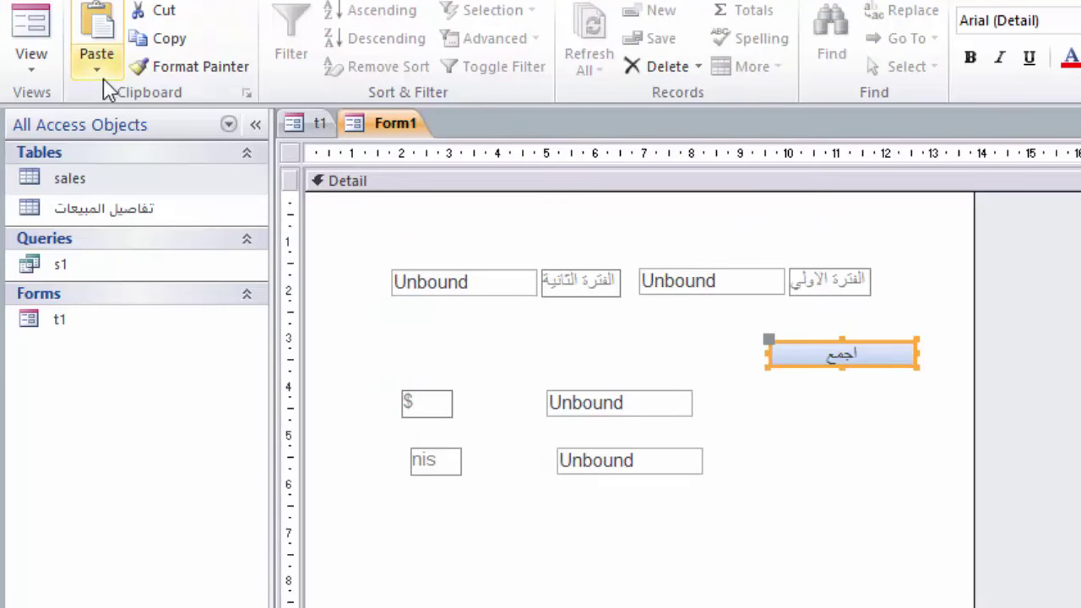
pyautogui.click(32, 34)
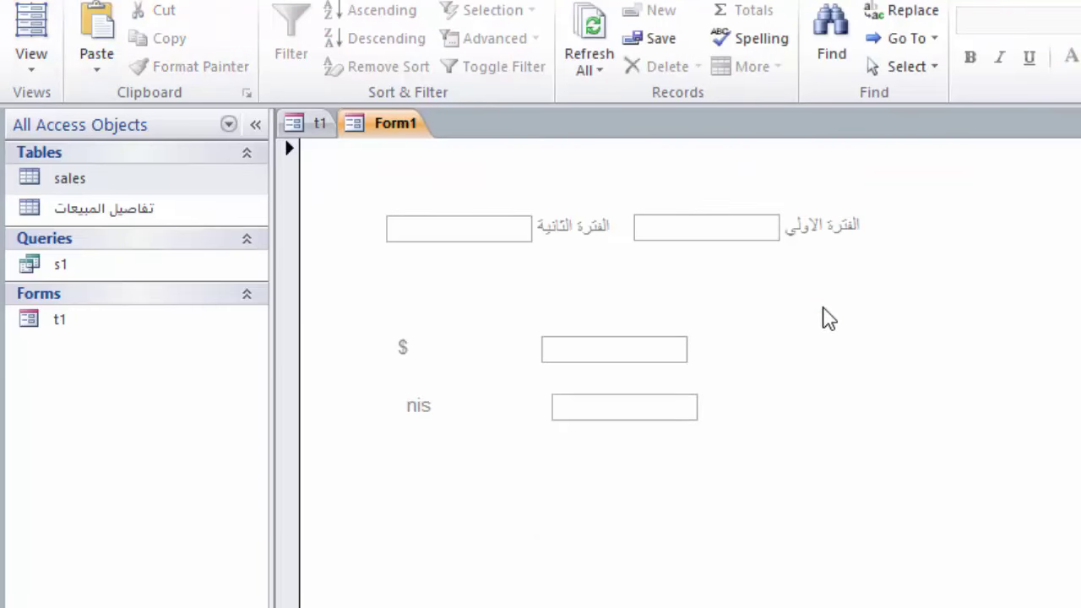
pyautogui.click(821, 305)
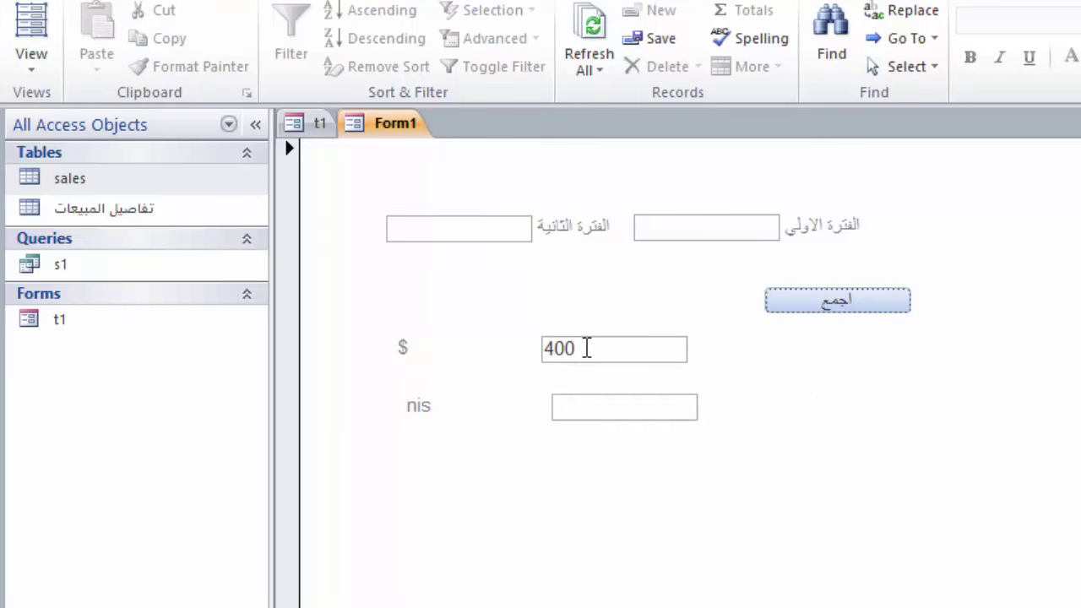
# Step: Paste a duplicate of the DSum line below the original in Form1's VBA click code
pyautogui.rightClick(490, 342)
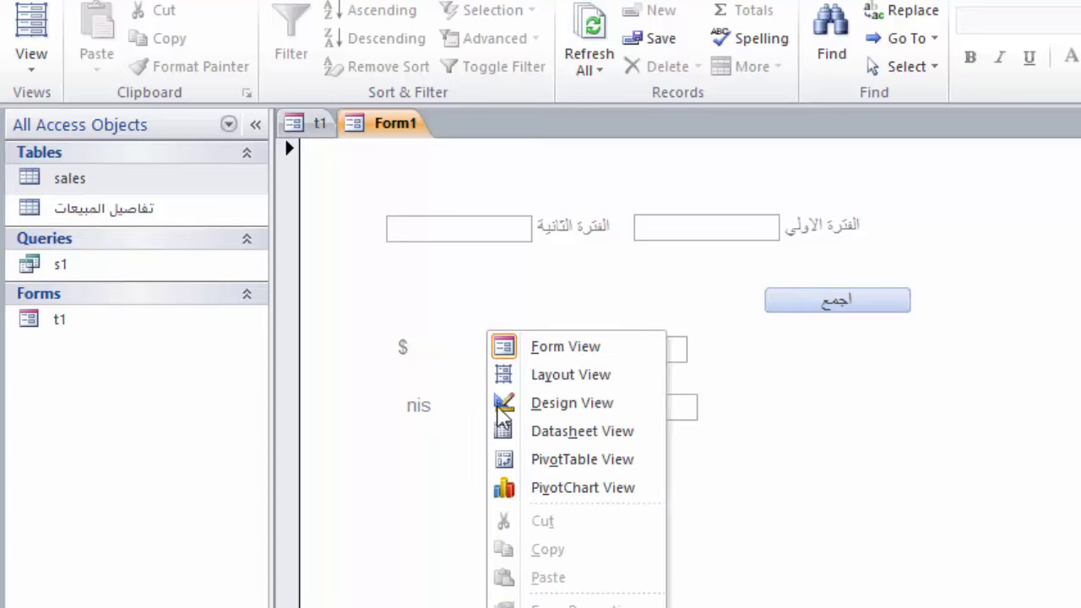
pyautogui.click(524, 401)
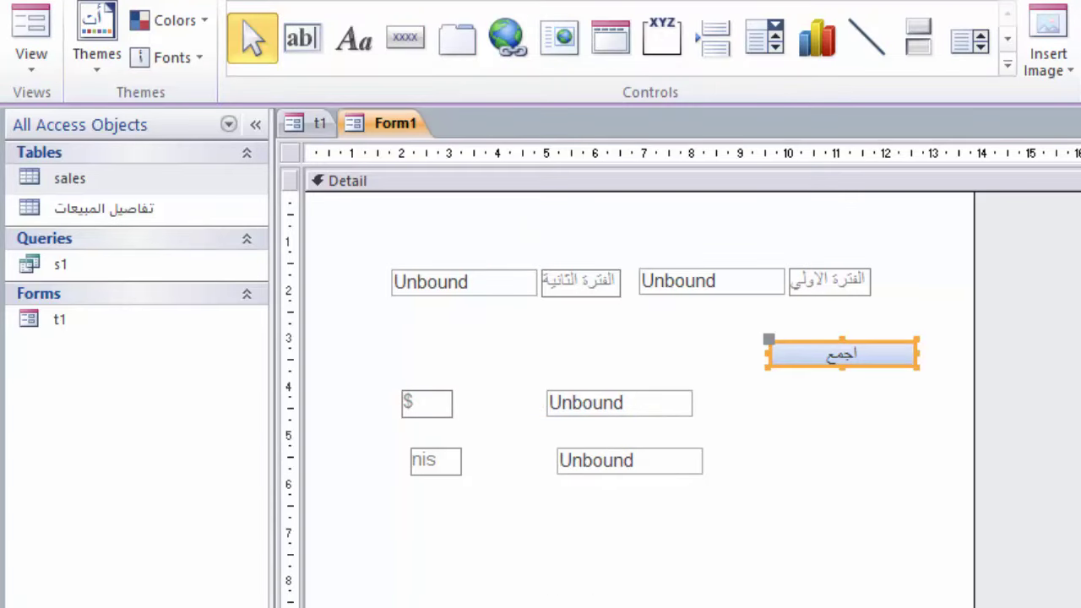
pyautogui.hotkey('alt', 'F11')
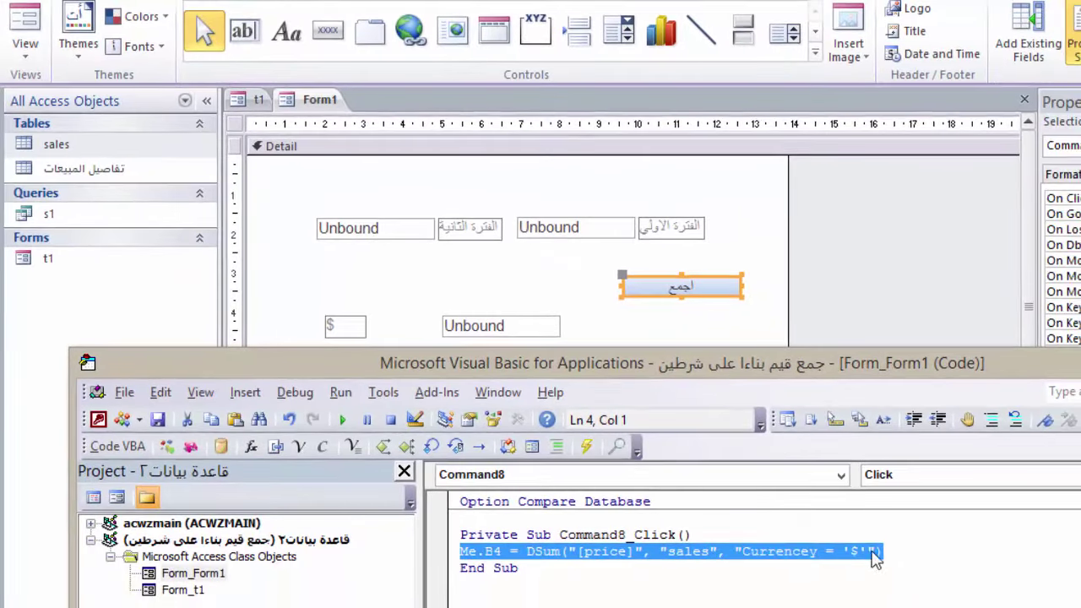
pyautogui.click(888, 559)
pyautogui.press('Return')
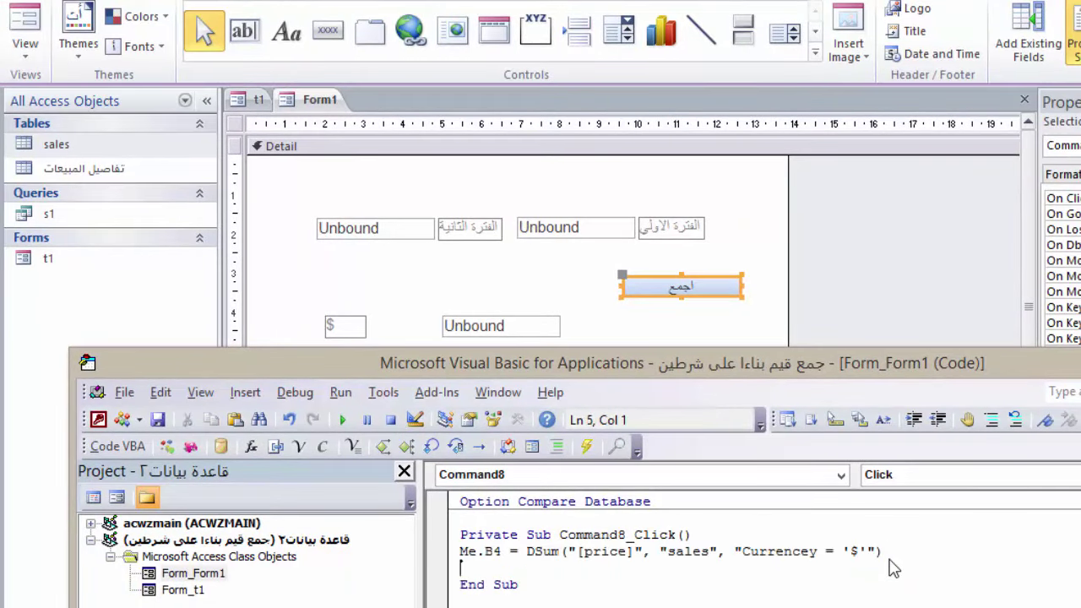
pyautogui.write('Me.B4 = DSum("[price]", "sales", "Currencey = \'$\'")')
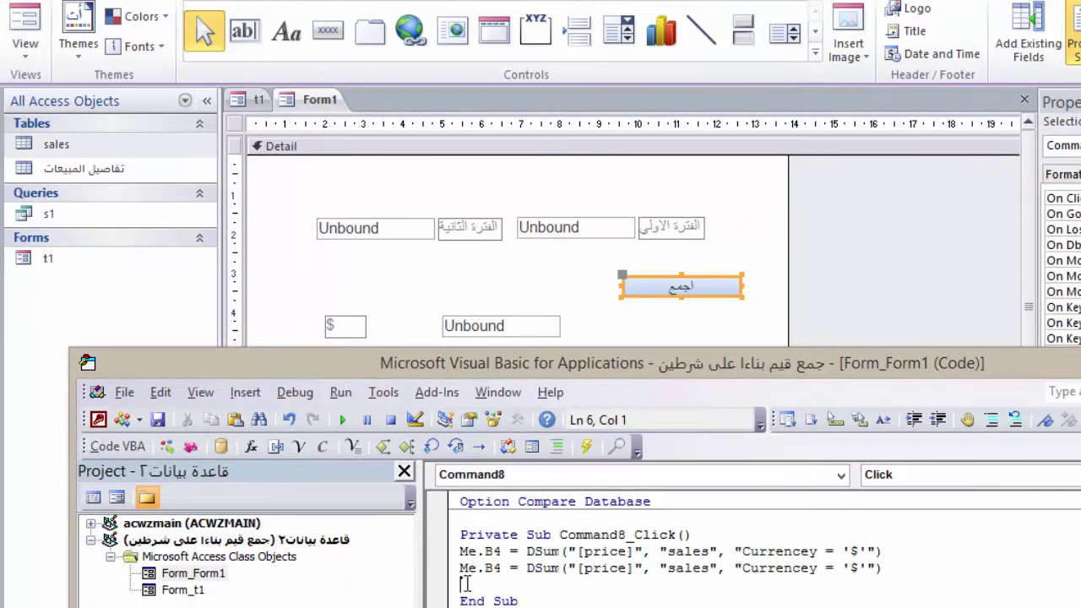
pyautogui.press('BackSpace')
# Step: Look up the name of the nis total box on the Form1 design
pyautogui.moveTo(386, 365); pyautogui.dragTo(388, 479)
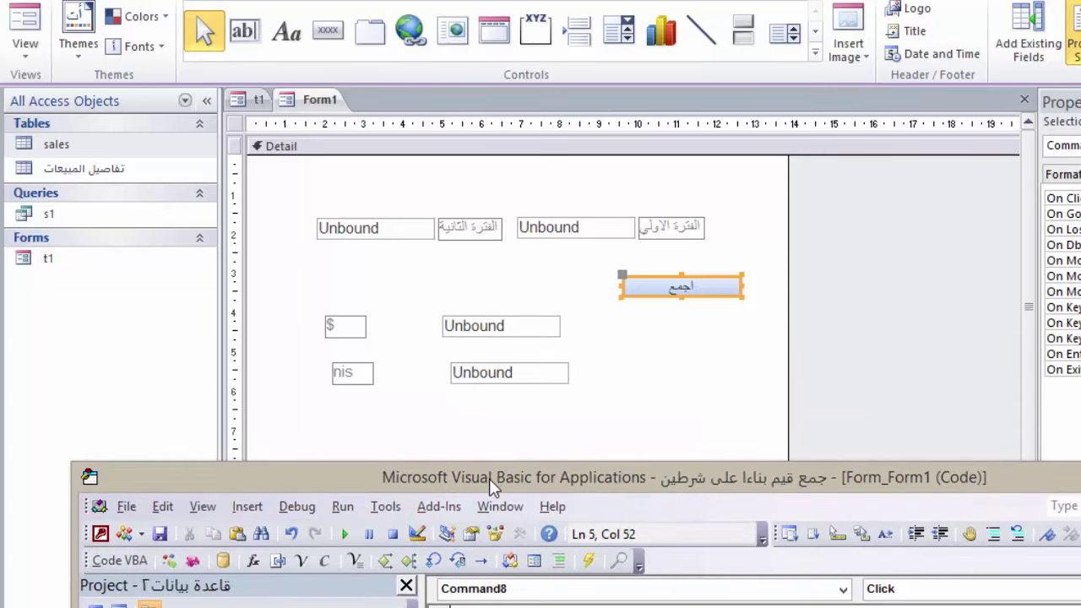
pyautogui.click(486, 382)
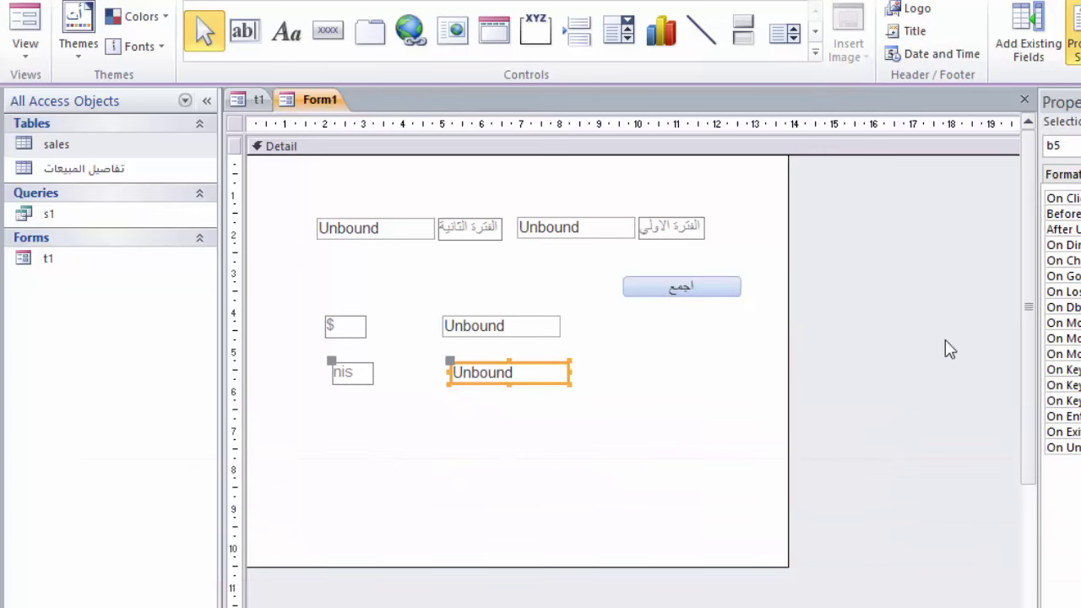
pyautogui.hotkey('alt', 'F11')
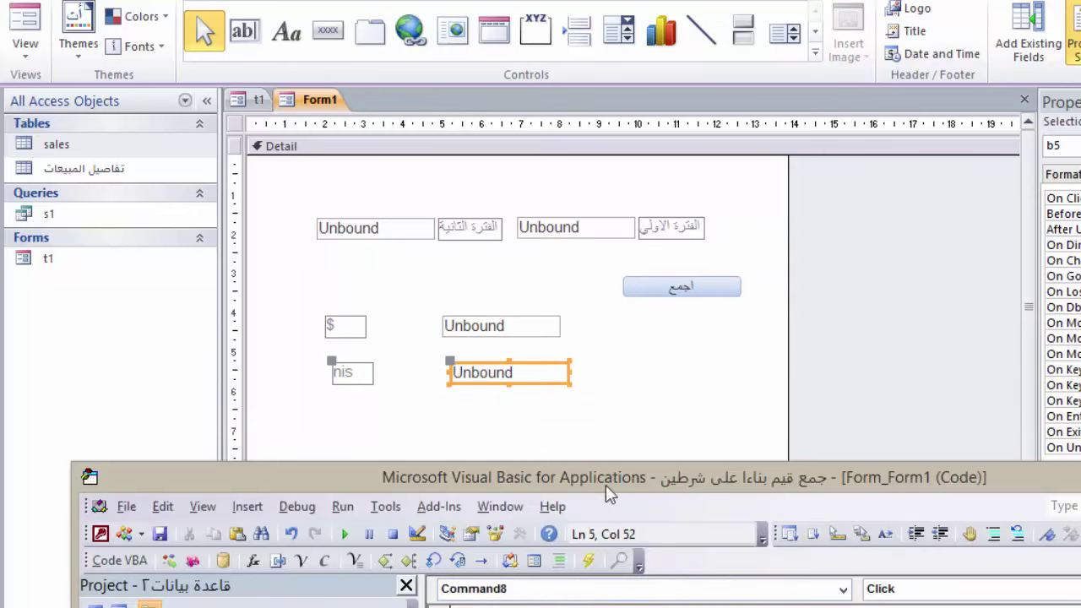
pyautogui.moveTo(606, 485)
pyautogui.mouseDown()
pyautogui.moveTo(613, 384)
pyautogui.moveTo(608, 407)
pyautogui.mouseUp()
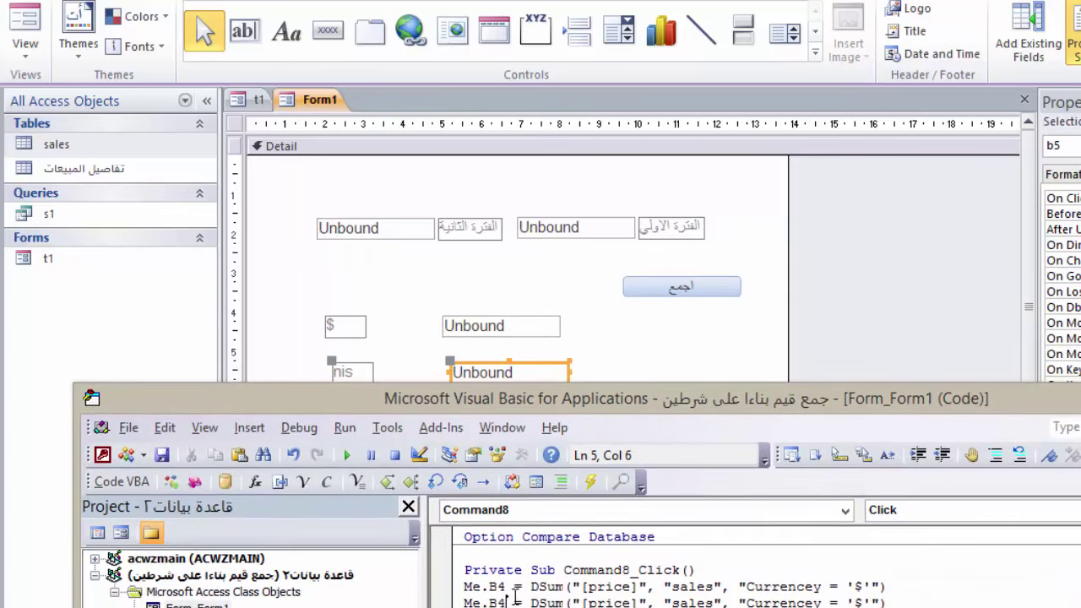
# Step: Edit the copied line to fill B5 with the 'nis' total, then run Form1
pyautogui.press('BackSpace')
pyautogui.write('5')
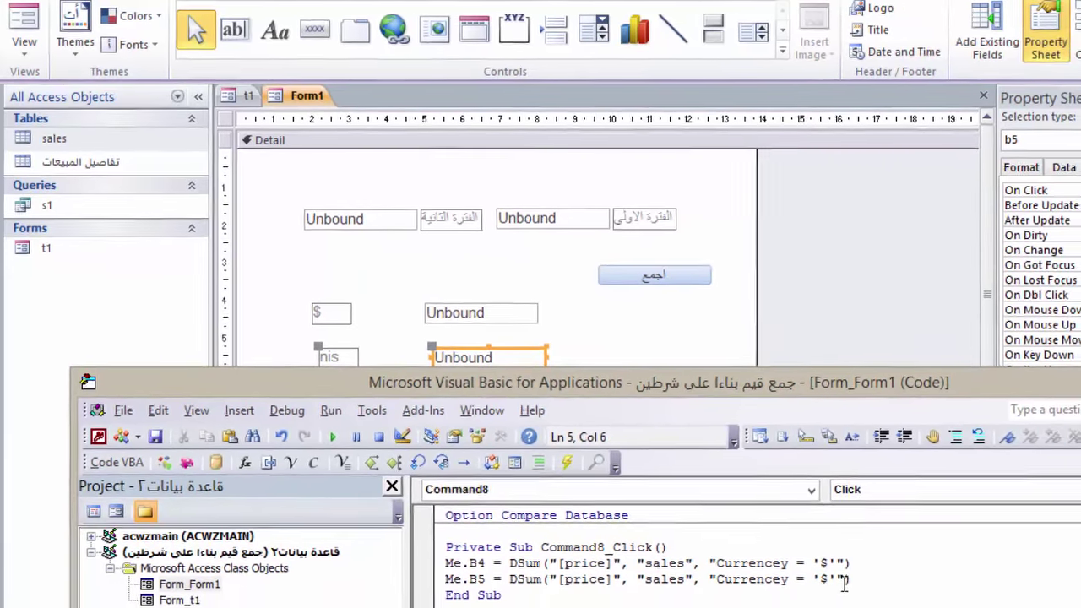
pyautogui.click(865, 604)
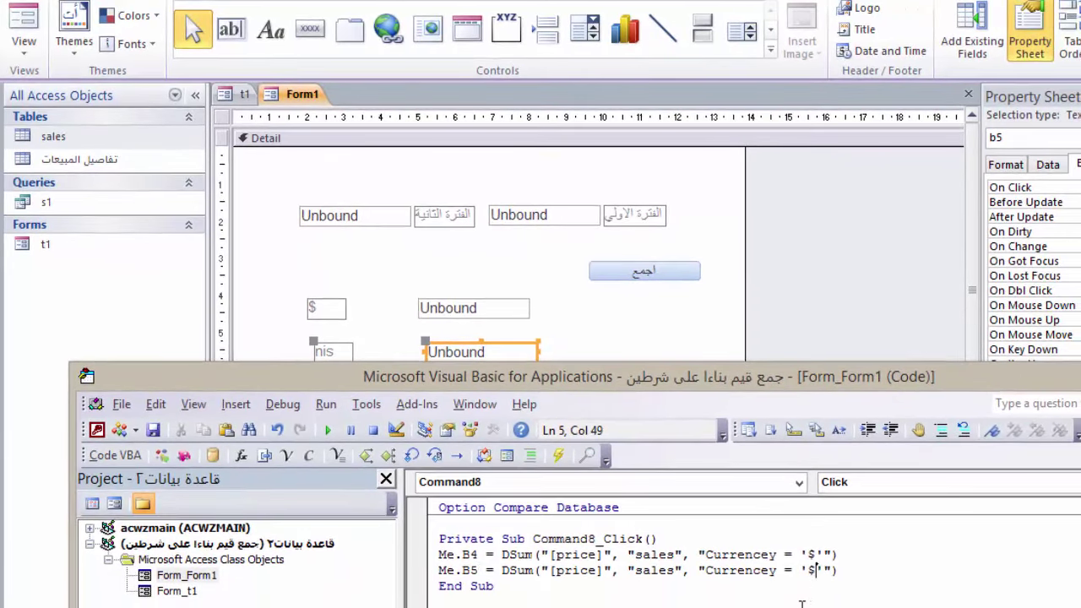
pyautogui.press('BackSpace')
pyautogui.write('ni')
pyautogui.write('s')
pyautogui.hotkey('alt', 'q')
pyautogui.click(24, 26)
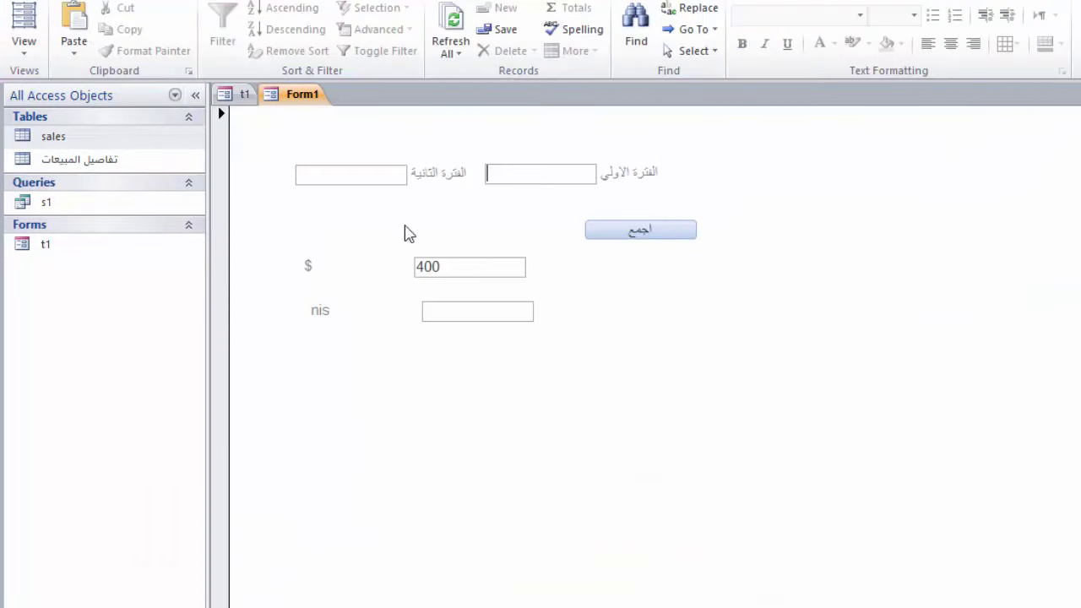
# Step: Sum totals on Form1, then on t1 for 01/01/2000–1/5/2000: $ 400 and NIS 930
pyautogui.click(638, 237)
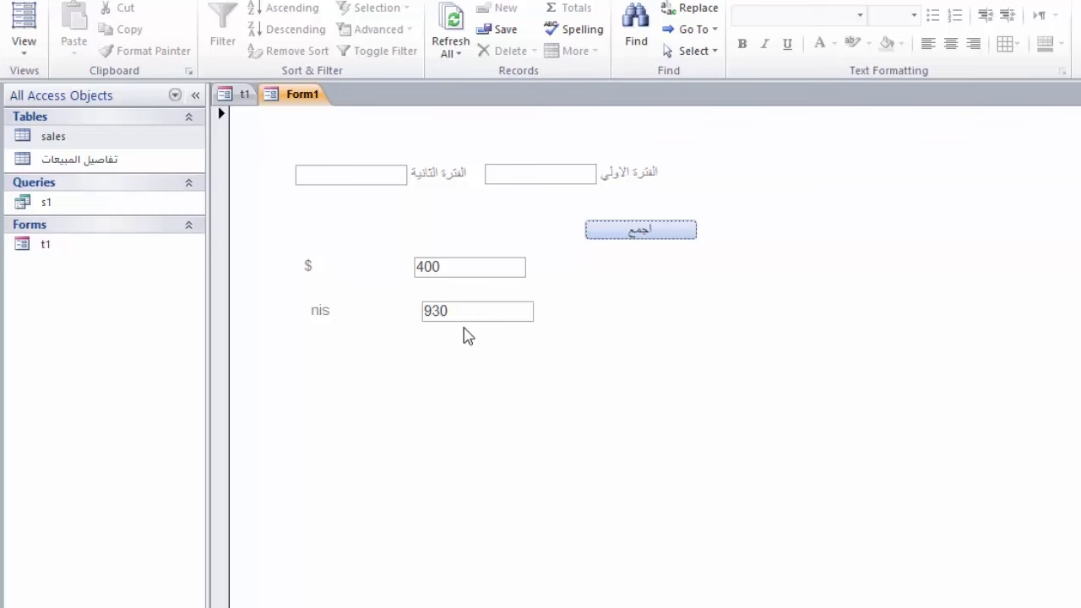
pyautogui.click(245, 94)
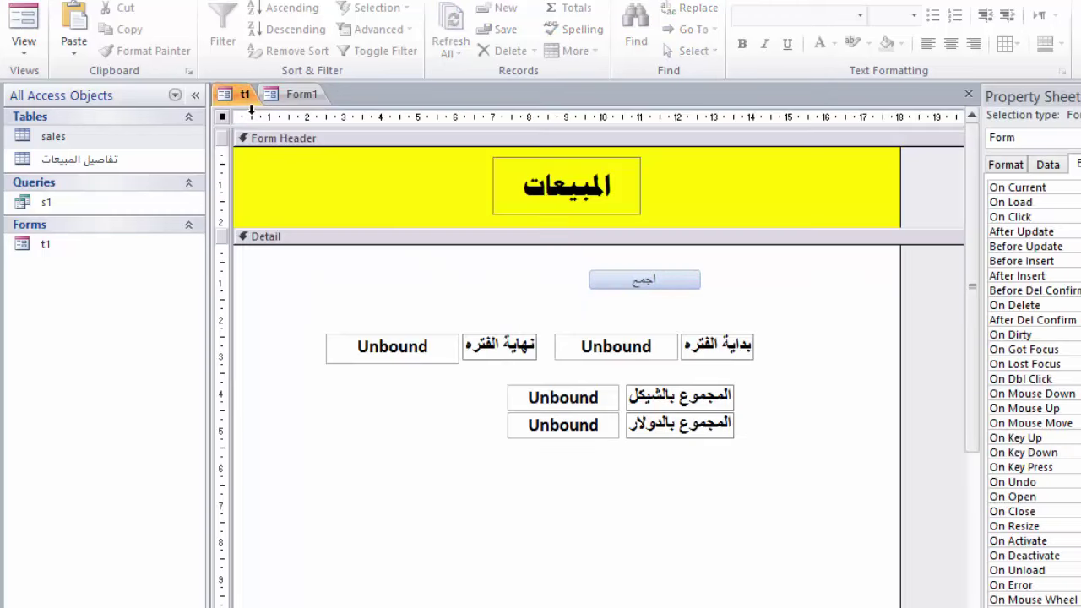
pyautogui.click(24, 24)
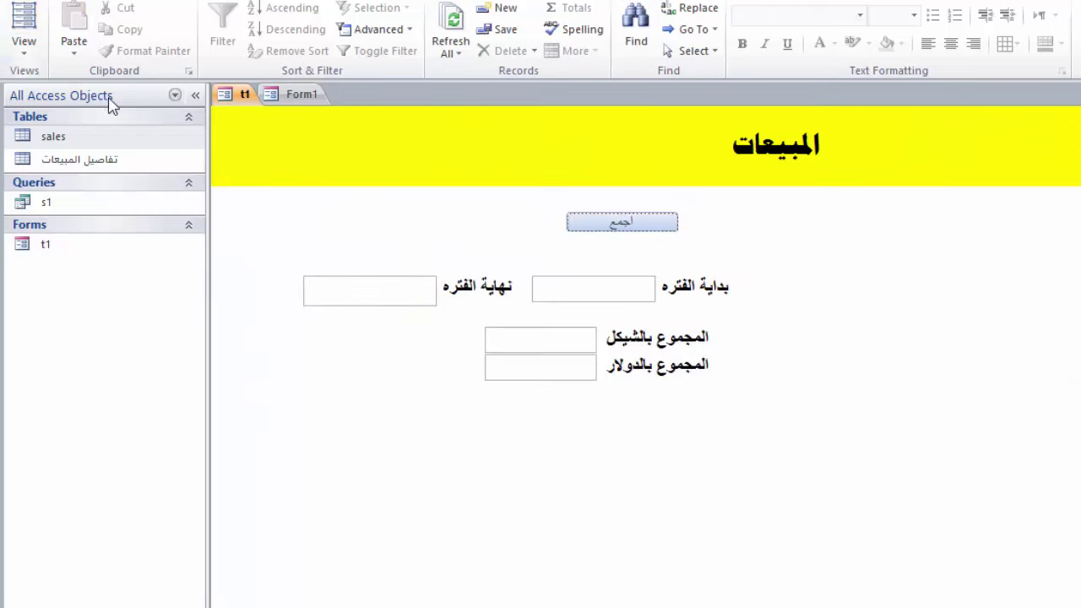
pyautogui.click(363, 284)
pyautogui.click(543, 283)
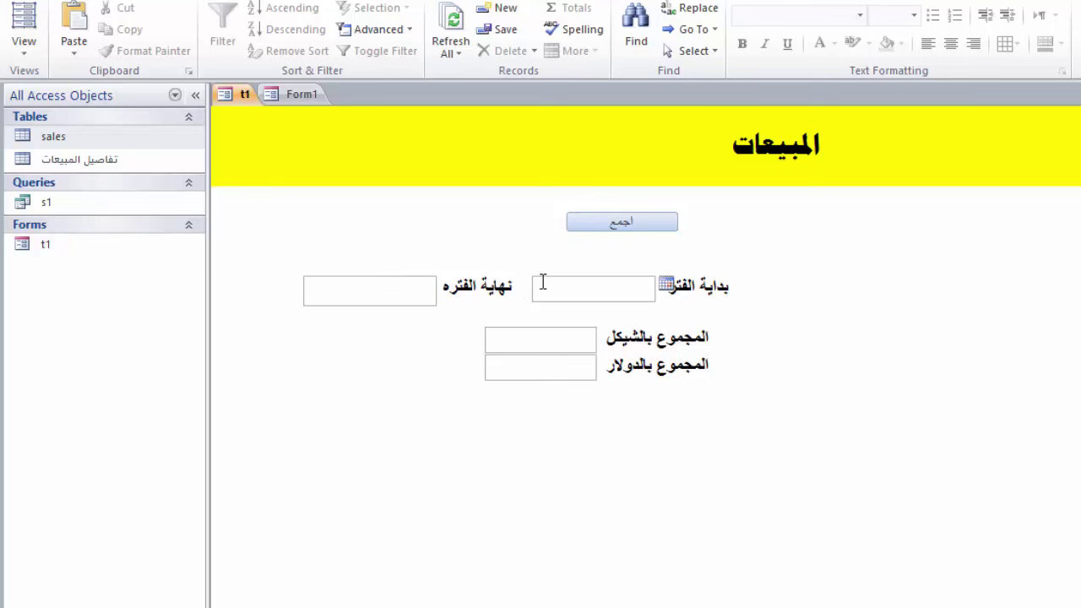
pyautogui.write('1/01/')
pyautogui.write('200')
pyautogui.write('0')
pyautogui.click(410, 292)
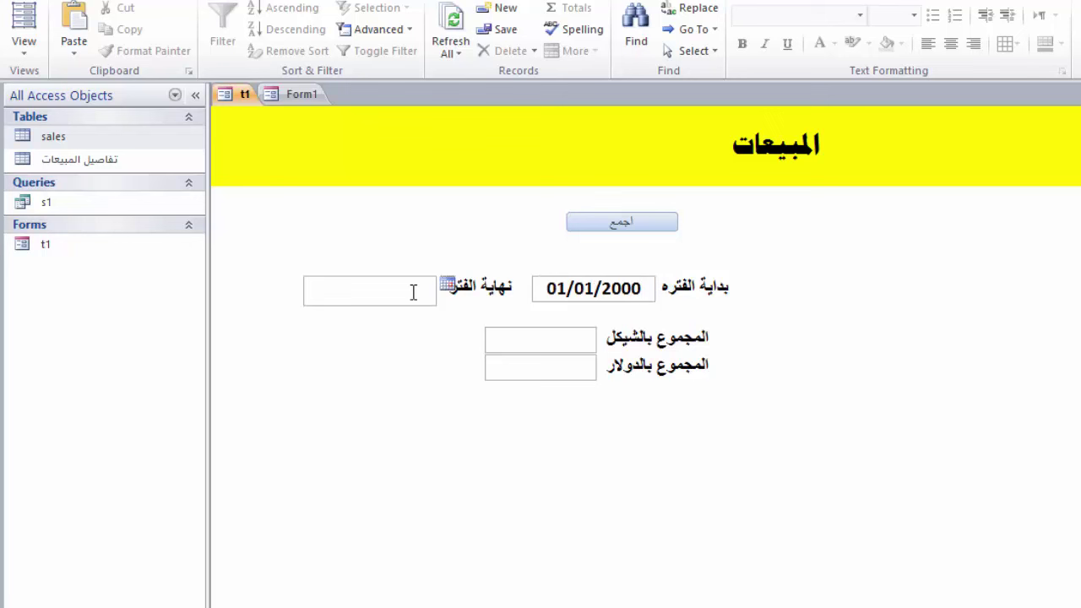
pyautogui.write('1/5/2000')
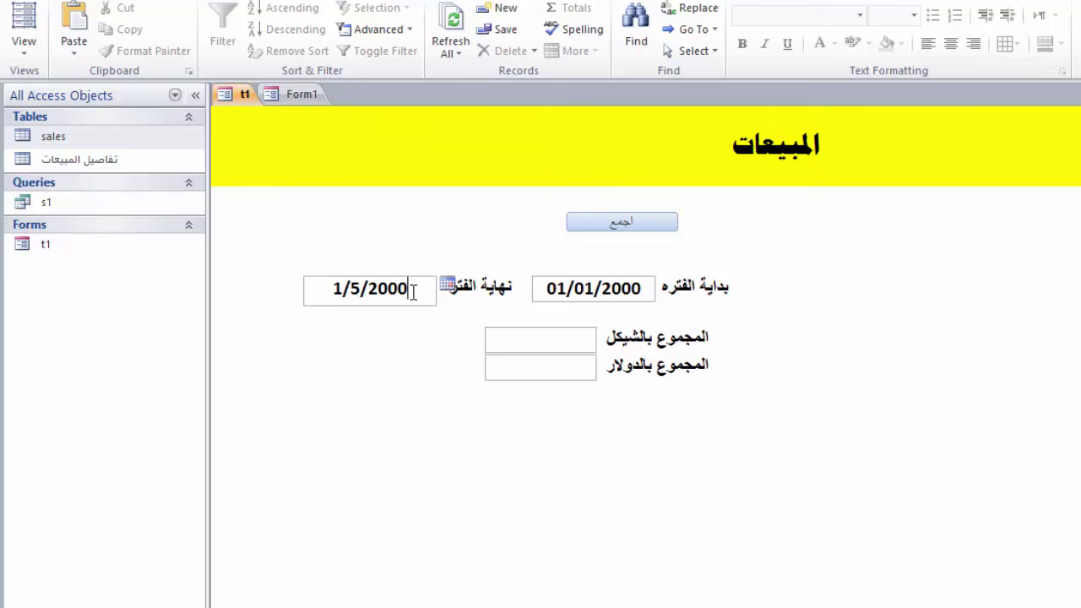
pyautogui.click(612, 223)
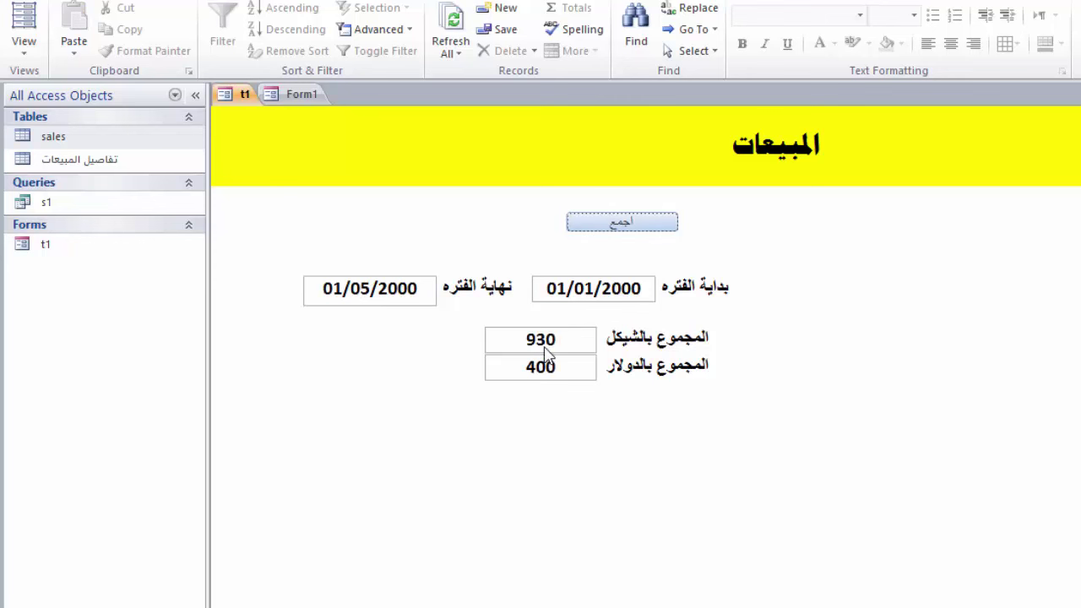
pyautogui.click(303, 95)
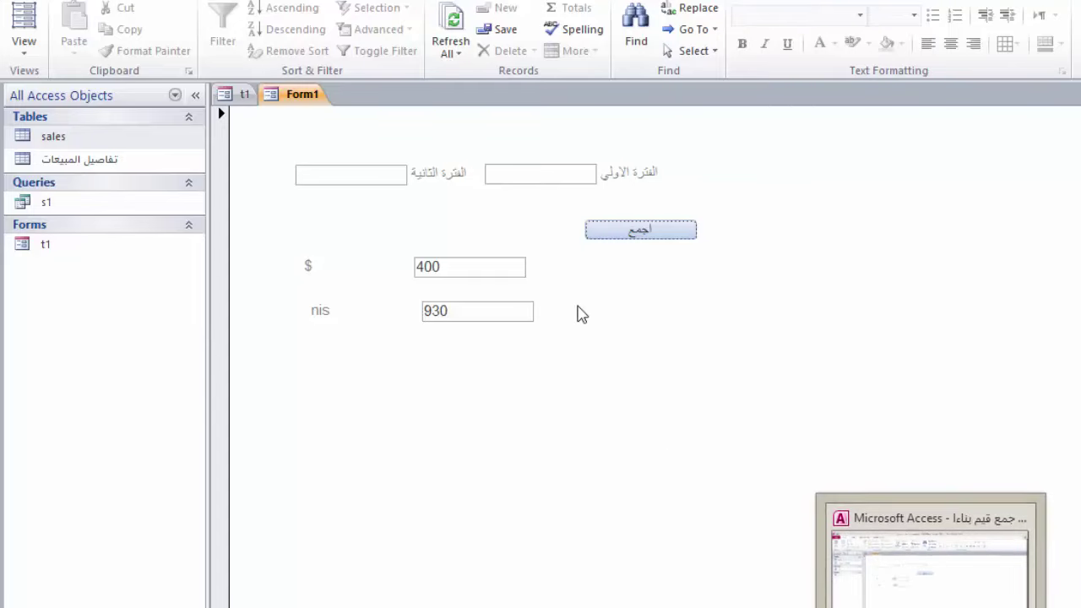
# Step: Open the On Click VBA code of Form1's اجمع button in Design View
pyautogui.rightClick(577, 312)
pyautogui.click(621, 362)
pyautogui.click(623, 272)
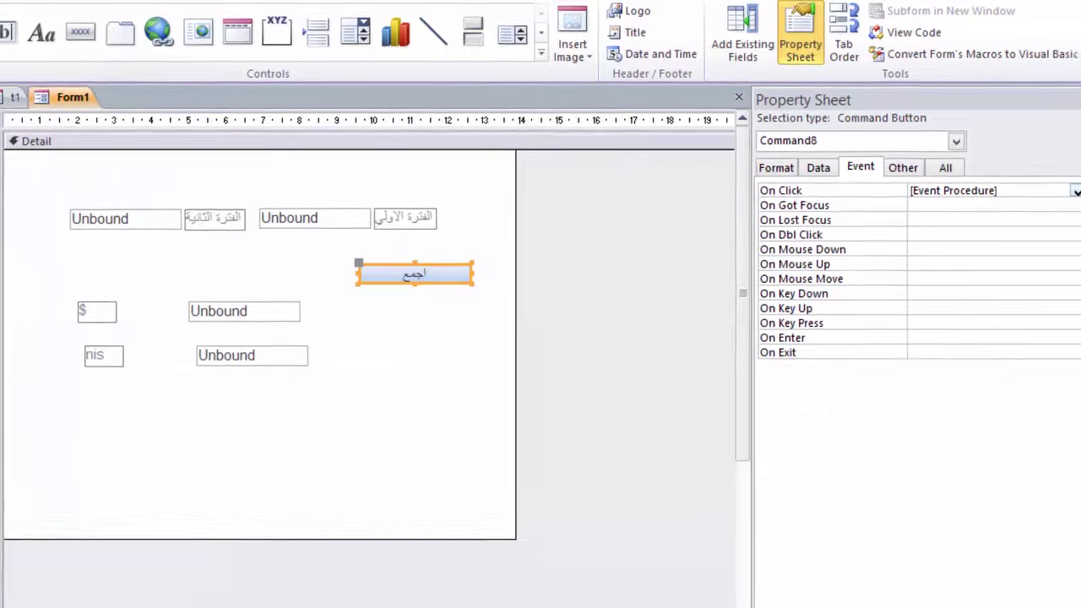
pyautogui.click(1077, 191)
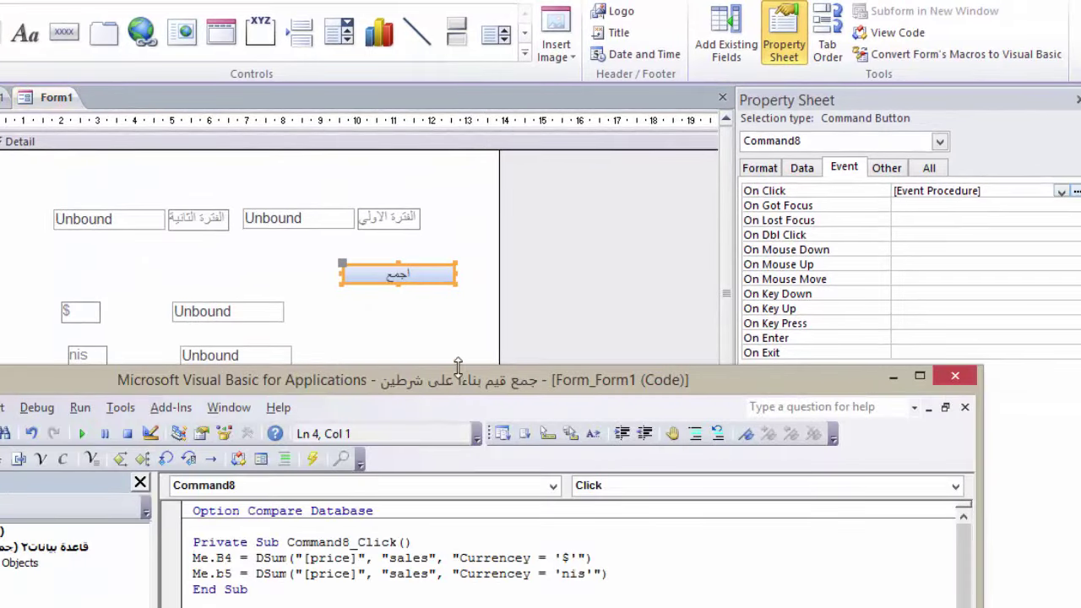
pyautogui.moveTo(458, 376); pyautogui.dragTo(433, 205)
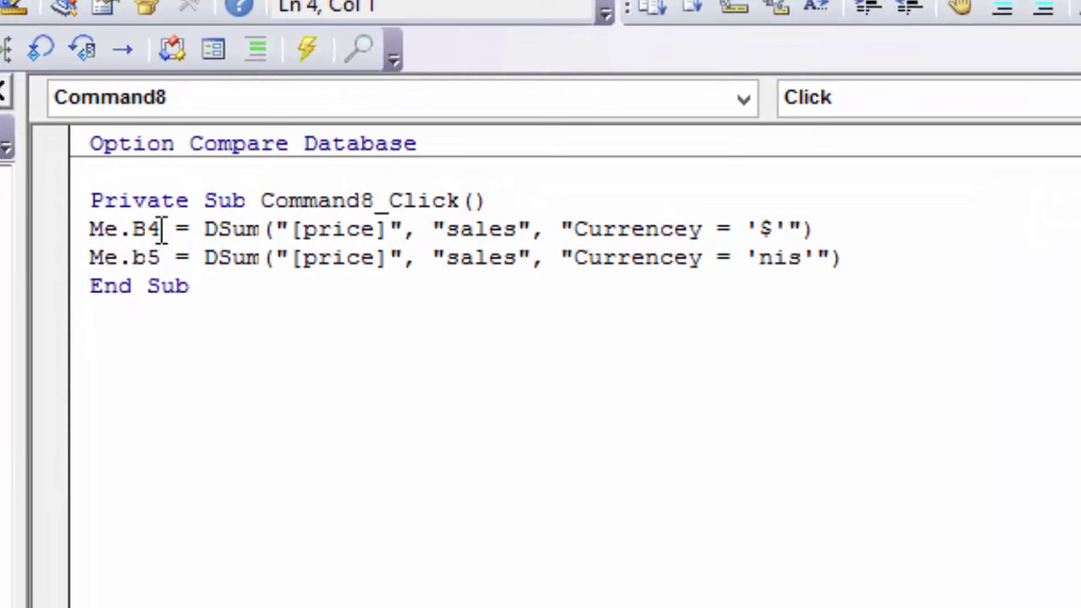
# Step: Highlight the $ line's parts: Me.B4, DSum, [price], sales, Currencey and '$'
pyautogui.moveTo(160, 229); pyautogui.dragTo(91, 228)
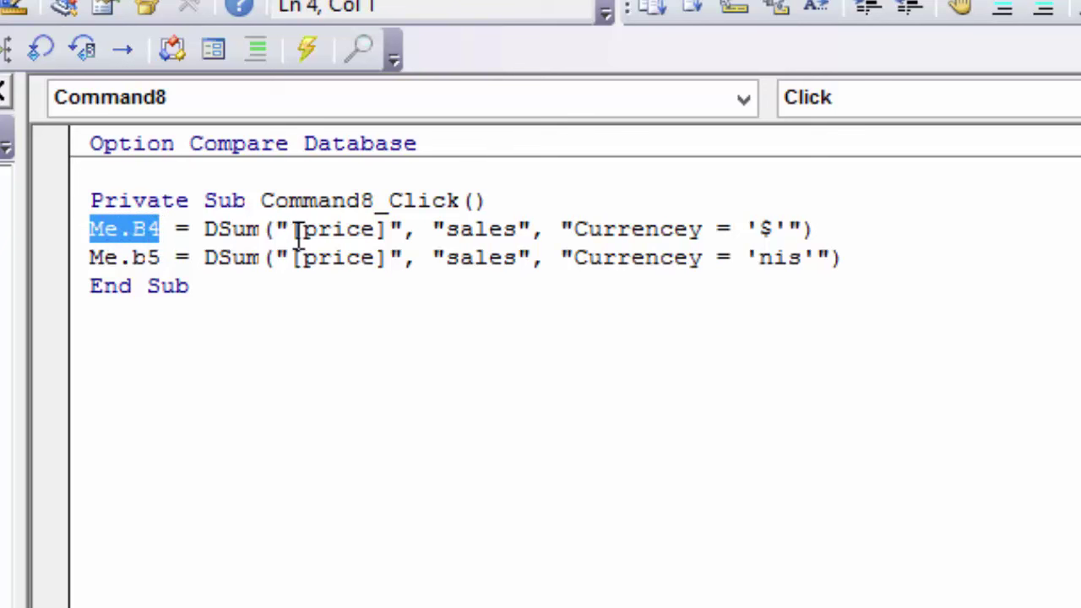
pyautogui.moveTo(203, 229); pyautogui.dragTo(256, 233)
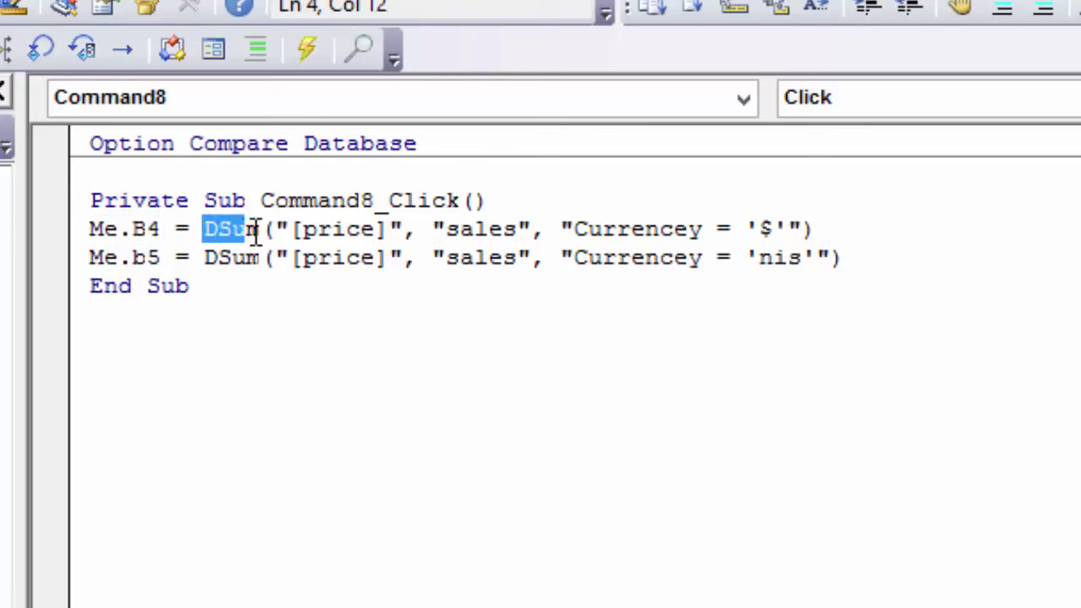
pyautogui.moveTo(385, 230); pyautogui.dragTo(297, 228)
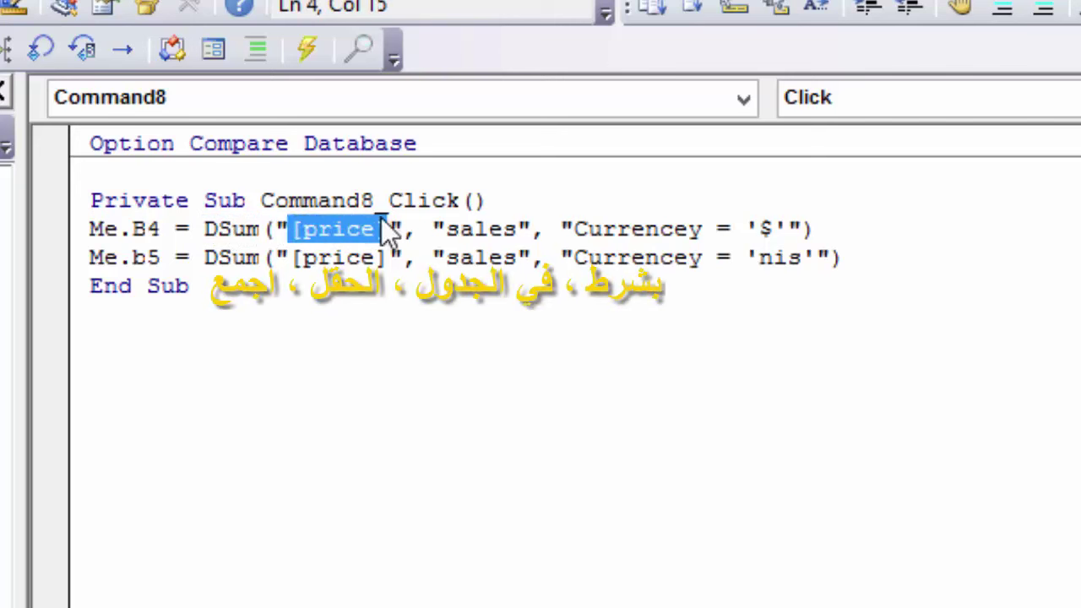
pyautogui.moveTo(517, 229); pyautogui.dragTo(446, 230)
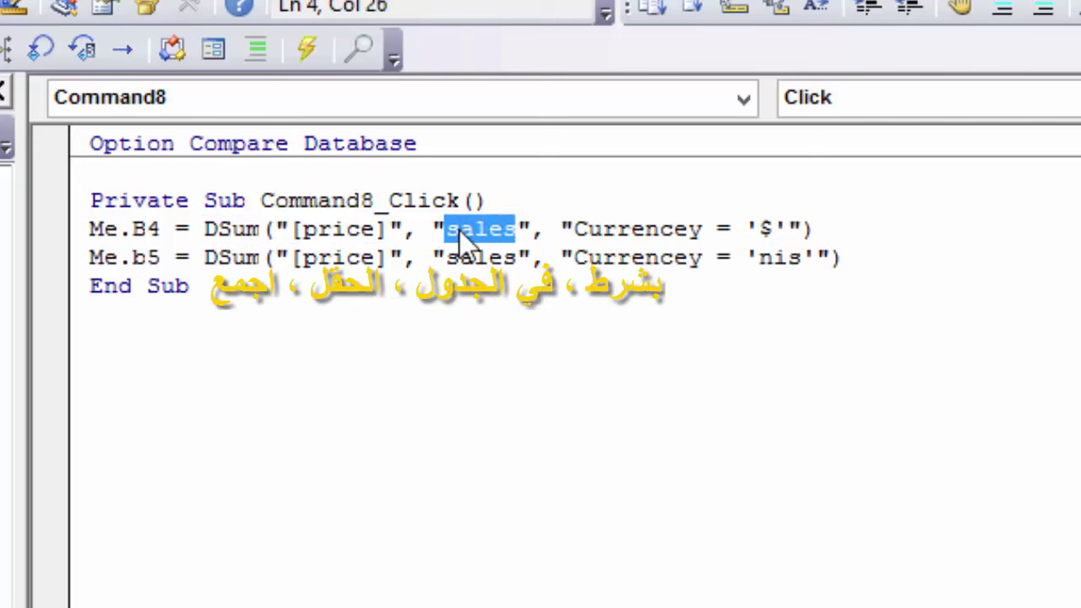
pyautogui.click(703, 229)
pyautogui.moveTo(699, 229); pyautogui.dragTo(574, 229)
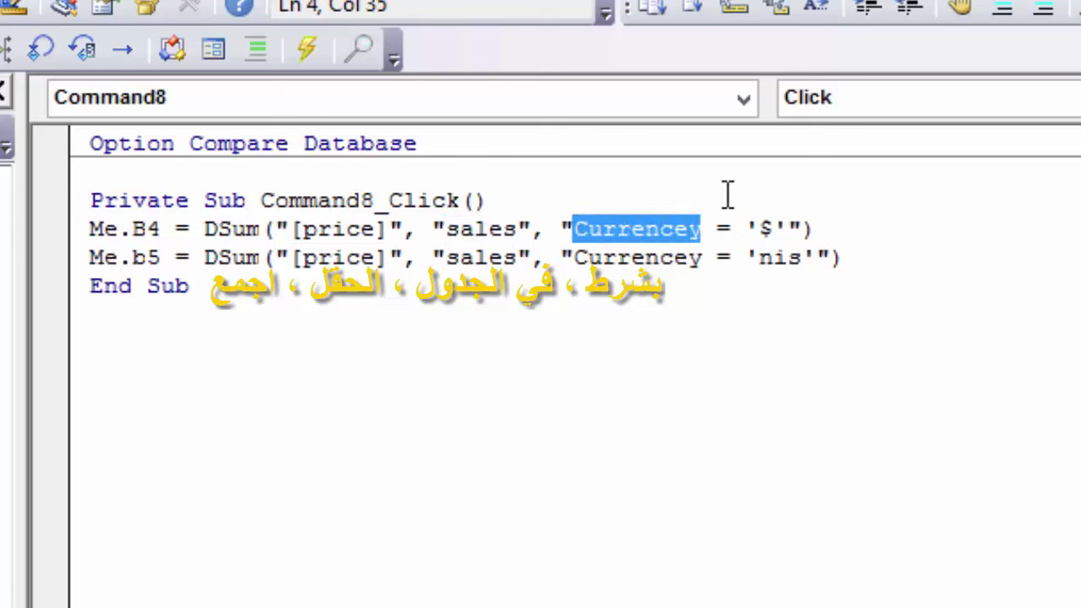
pyautogui.moveTo(778, 229); pyautogui.dragTo(759, 230)
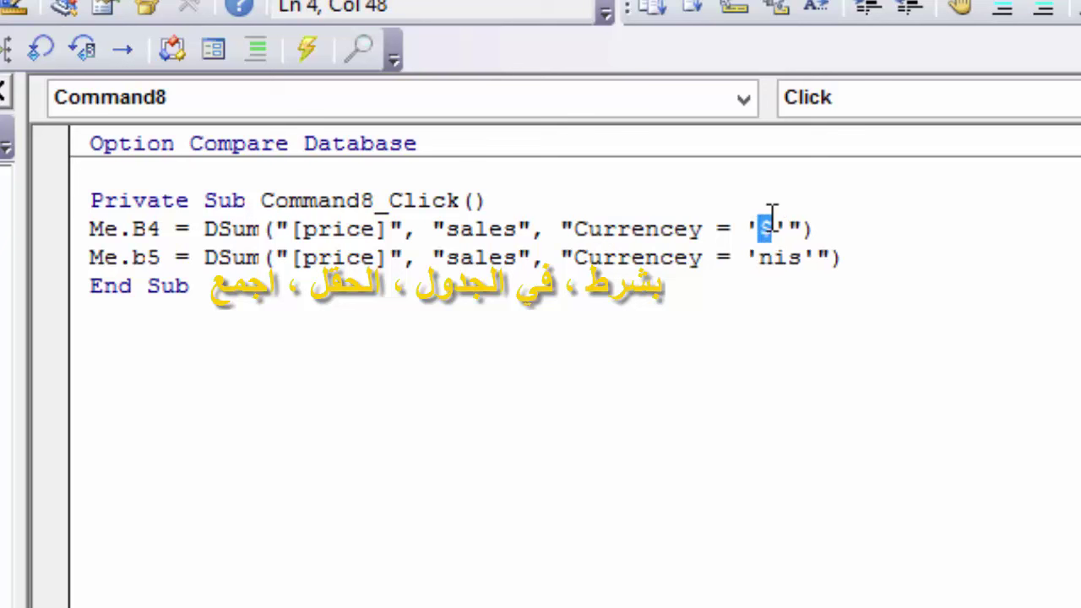
# Step: Highlight the NIS line's parts: b5, price, sales and the 'nis' condition
pyautogui.click(164, 257)
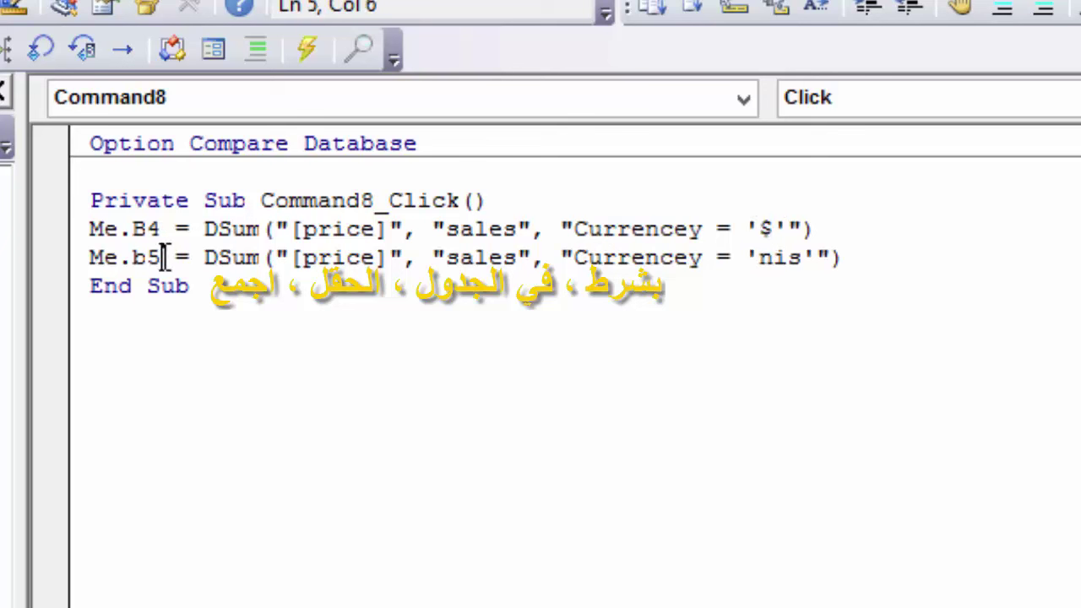
pyautogui.moveTo(164, 257); pyautogui.dragTo(133, 257)
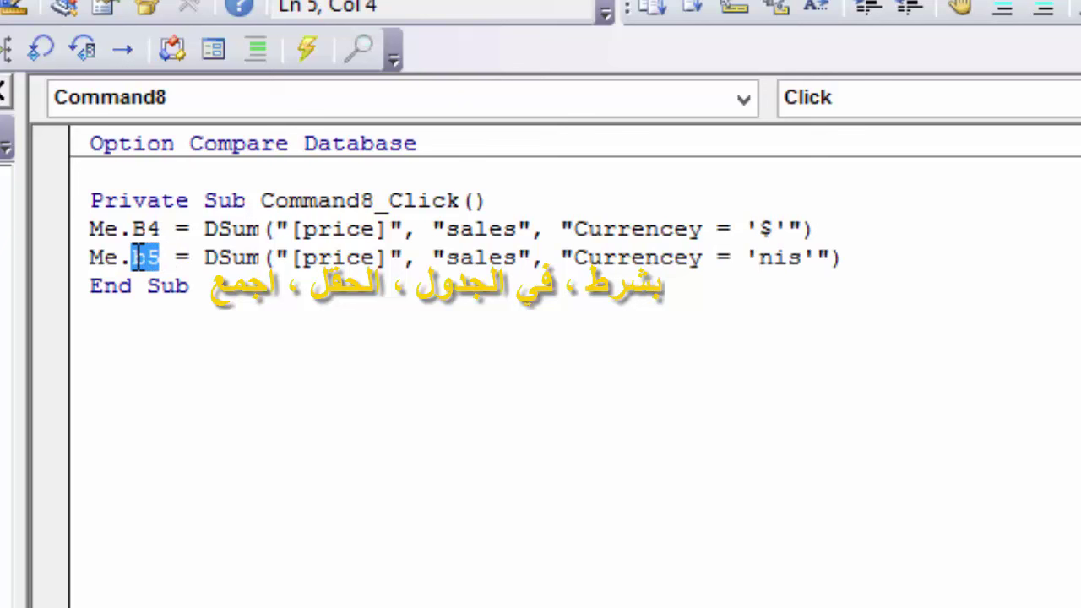
pyautogui.moveTo(376, 256); pyautogui.dragTo(310, 259)
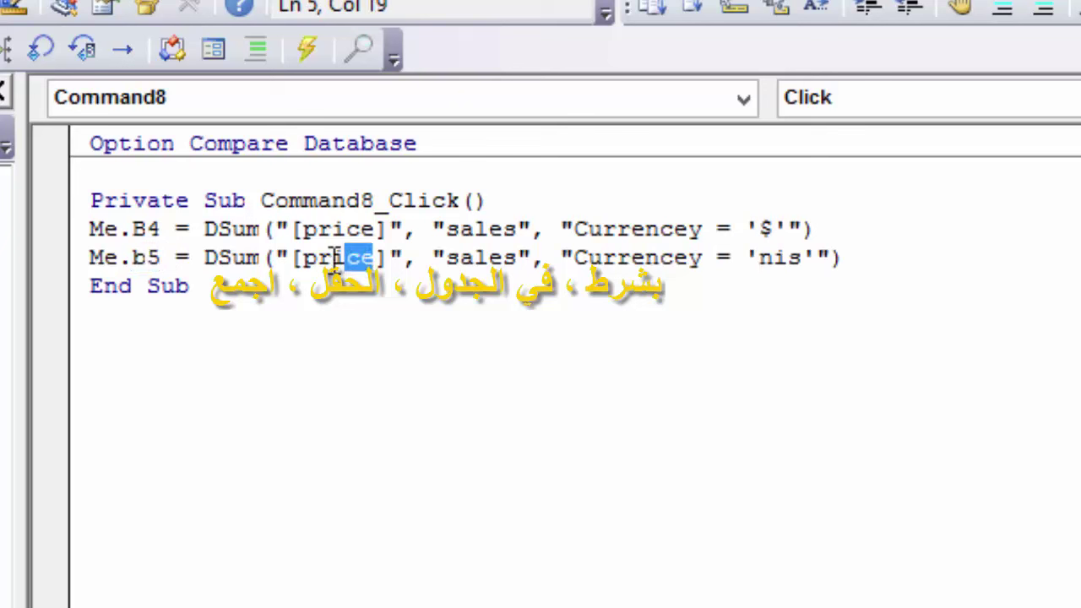
pyautogui.moveTo(515, 257); pyautogui.dragTo(453, 257)
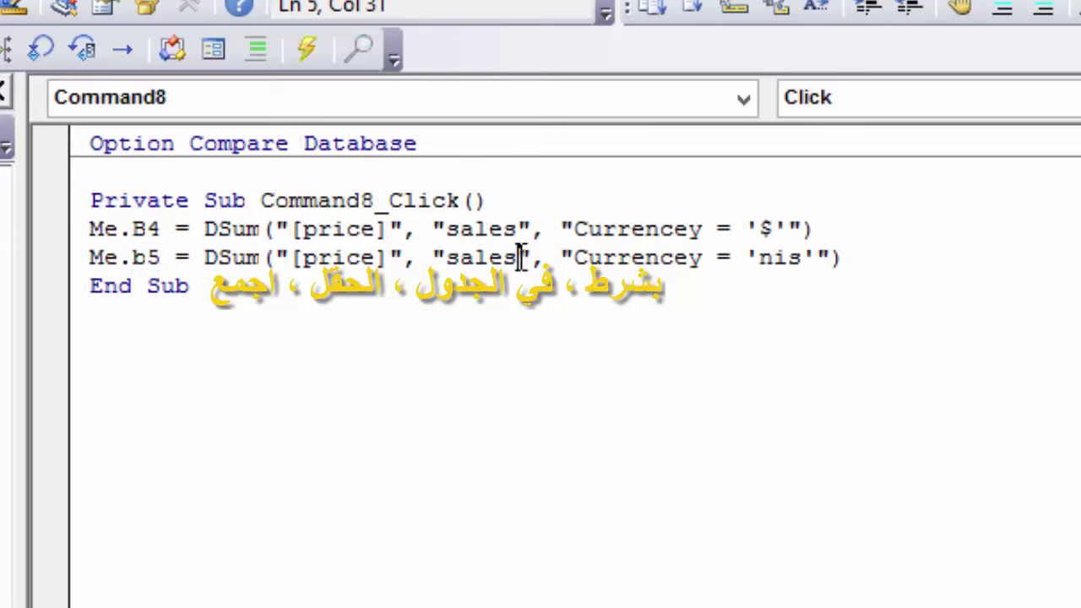
pyautogui.click(701, 257)
pyautogui.click(785, 258)
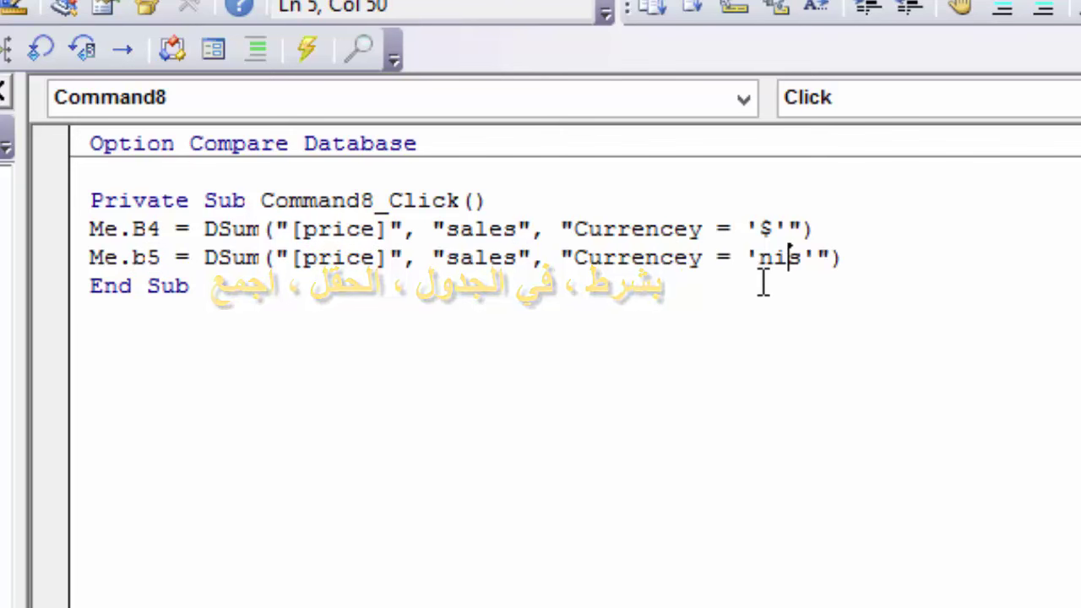
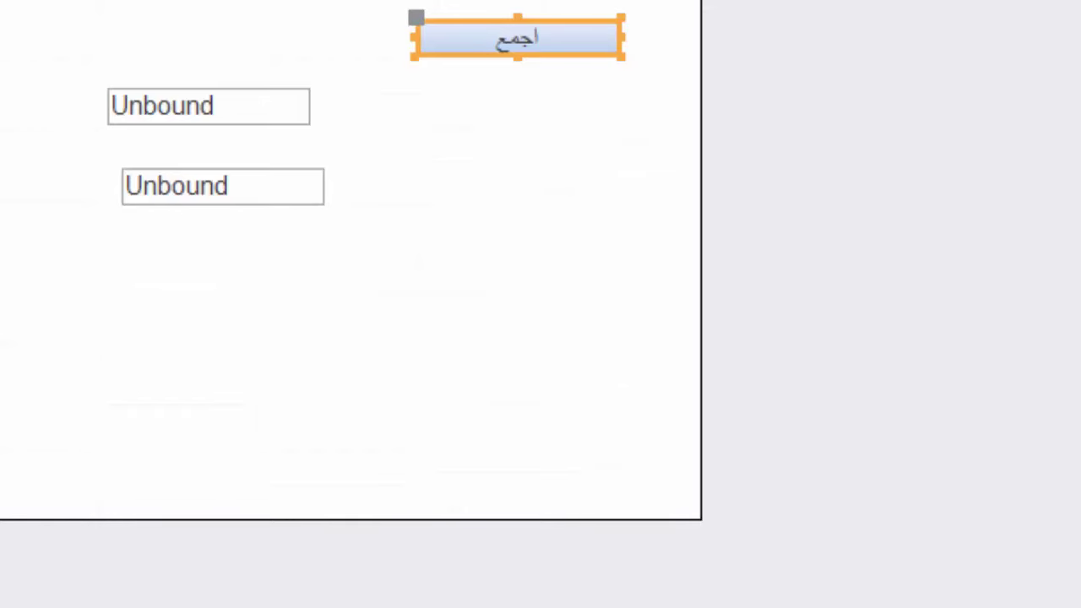
# Step: In the sum button's code, append 'and oprice = 120' to the Me.B4 dollar criteria
pyautogui.click(1061, 532)
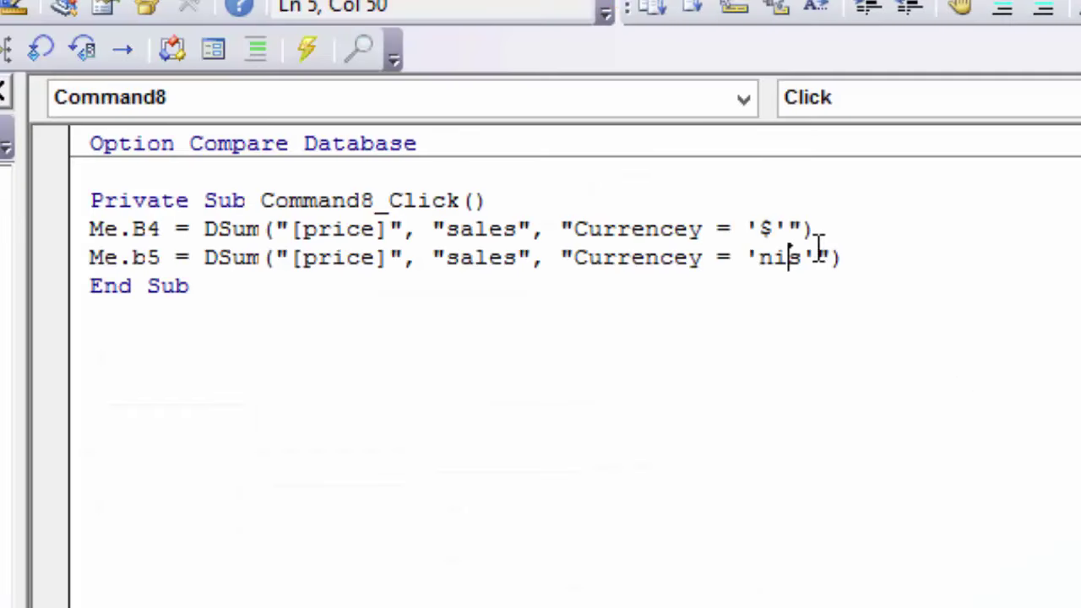
pyautogui.click(805, 228)
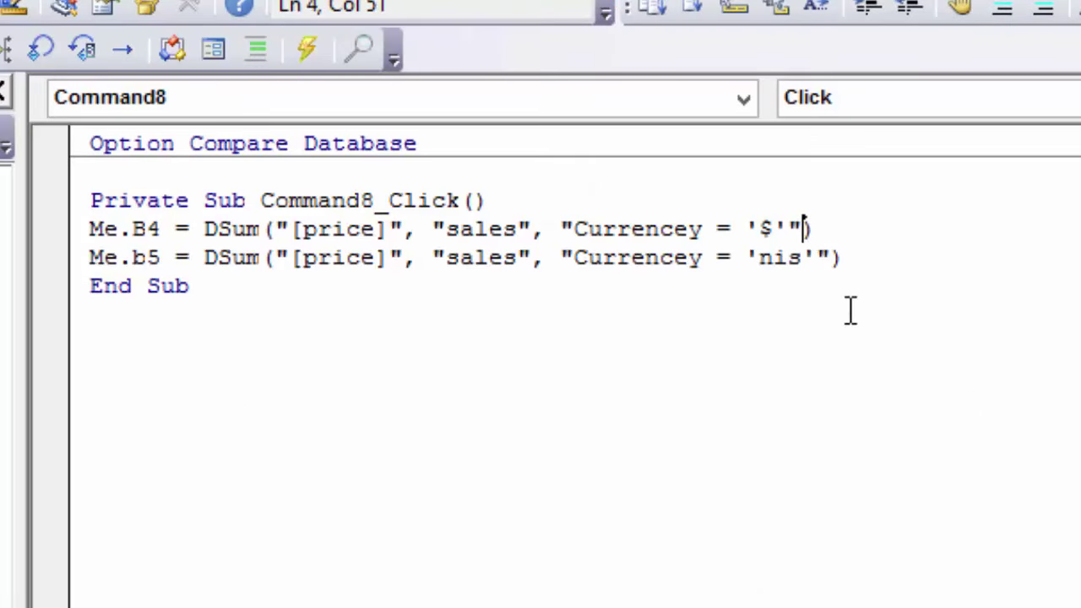
pyautogui.press('BackSpace')
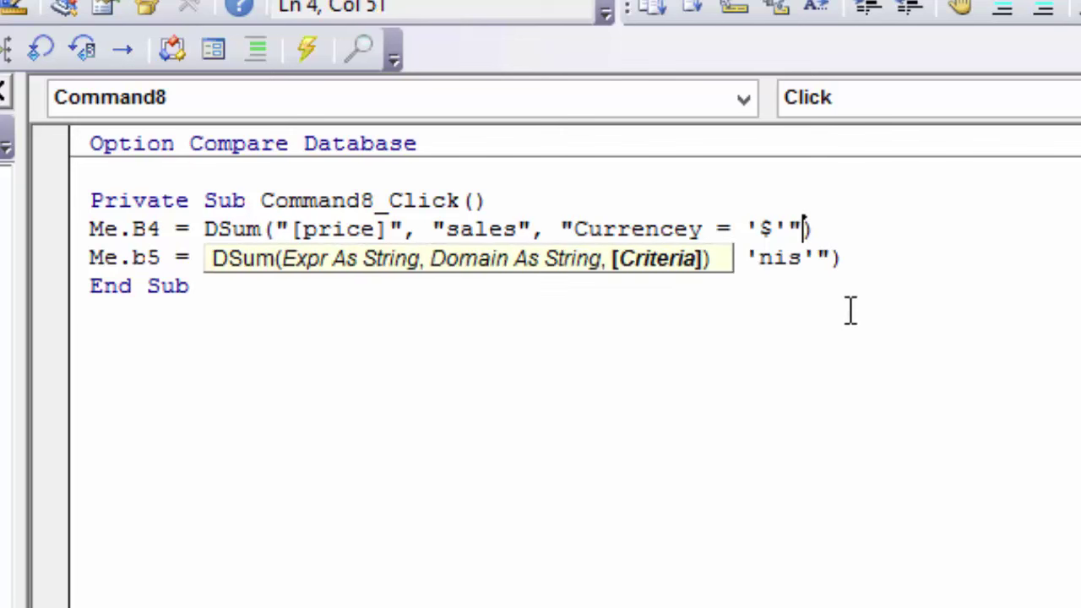
pyautogui.press('BackSpace')
pyautogui.write('and')
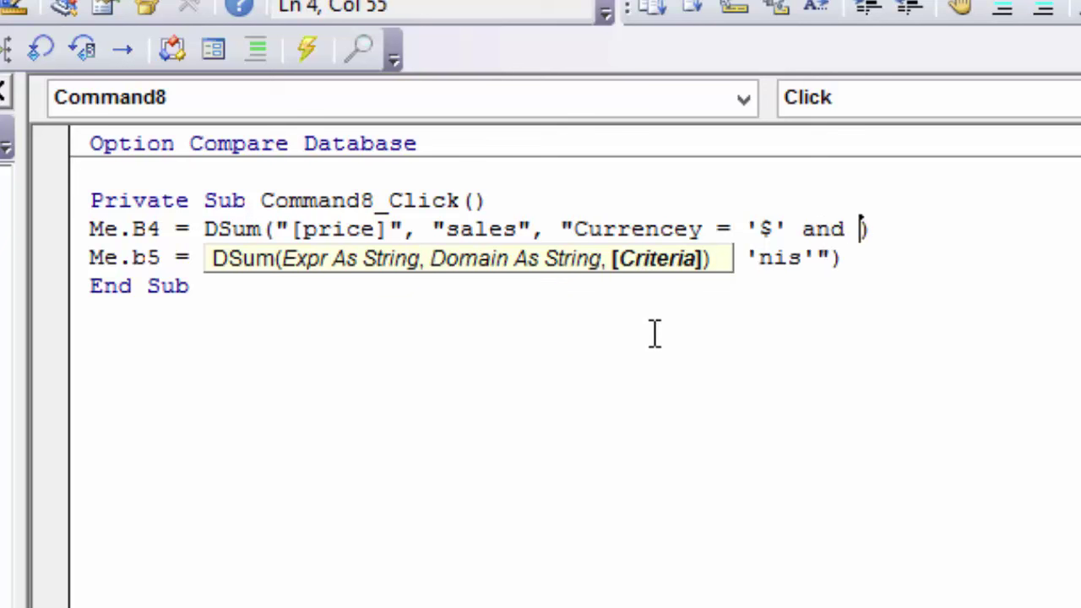
pyautogui.write('o')
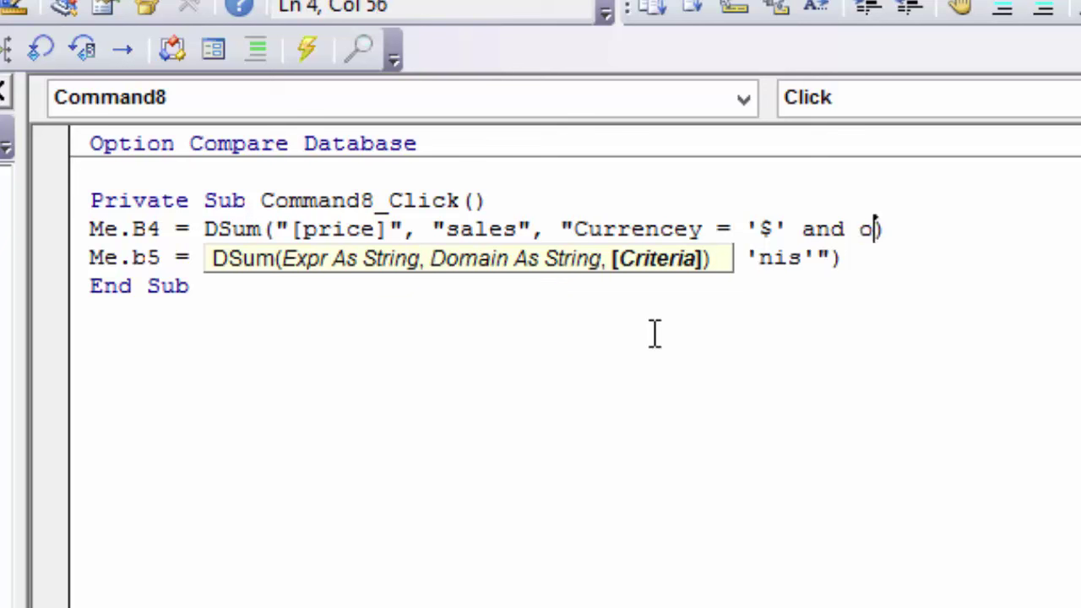
pyautogui.press('BackSpace')
pyautogui.write('"')
pyautogui.press('BackSpace')
pyautogui.write('oprice')
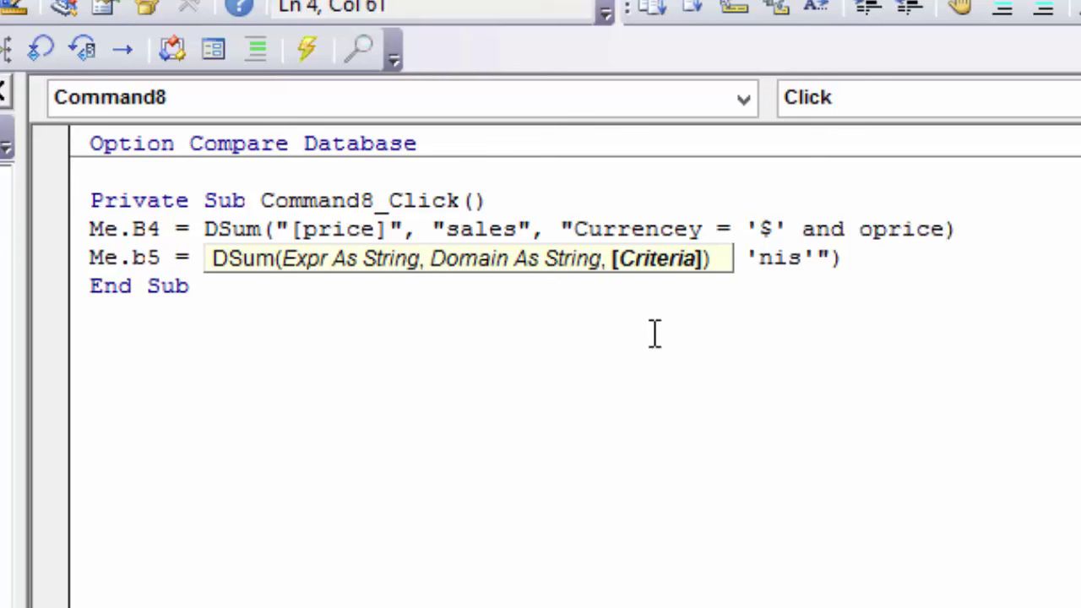
pyautogui.write(' = ')
pyautogui.write('120')
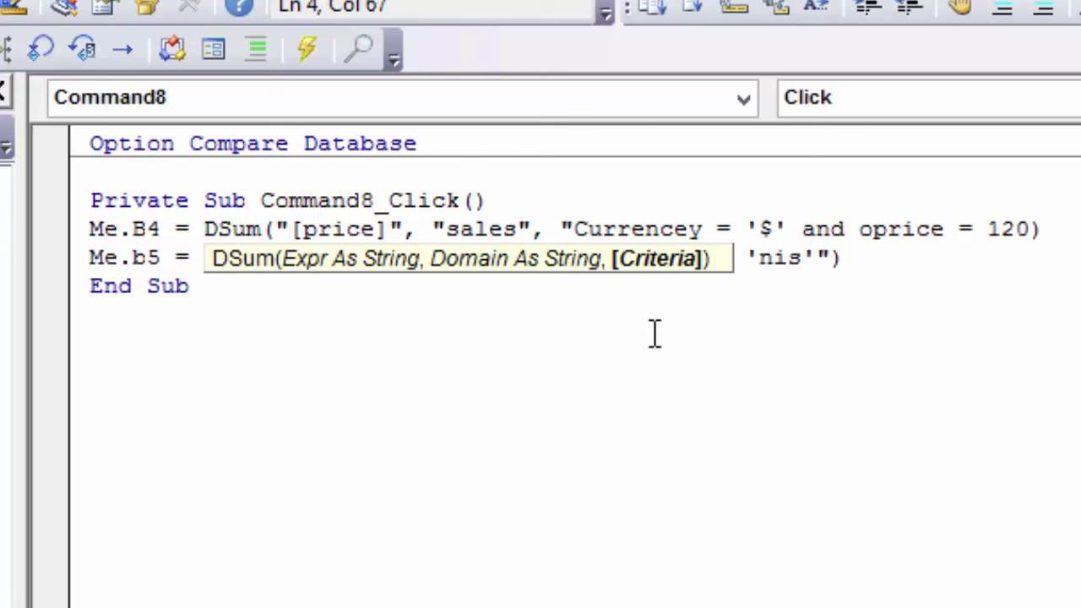
pyautogui.write('"')
pyautogui.press('Down')
pyautogui.press('Down')
# Step: Add quotes so the $ criteria become two strings: "Currencey = '$'" and "oprice = 120"
pyautogui.click(615, 307)
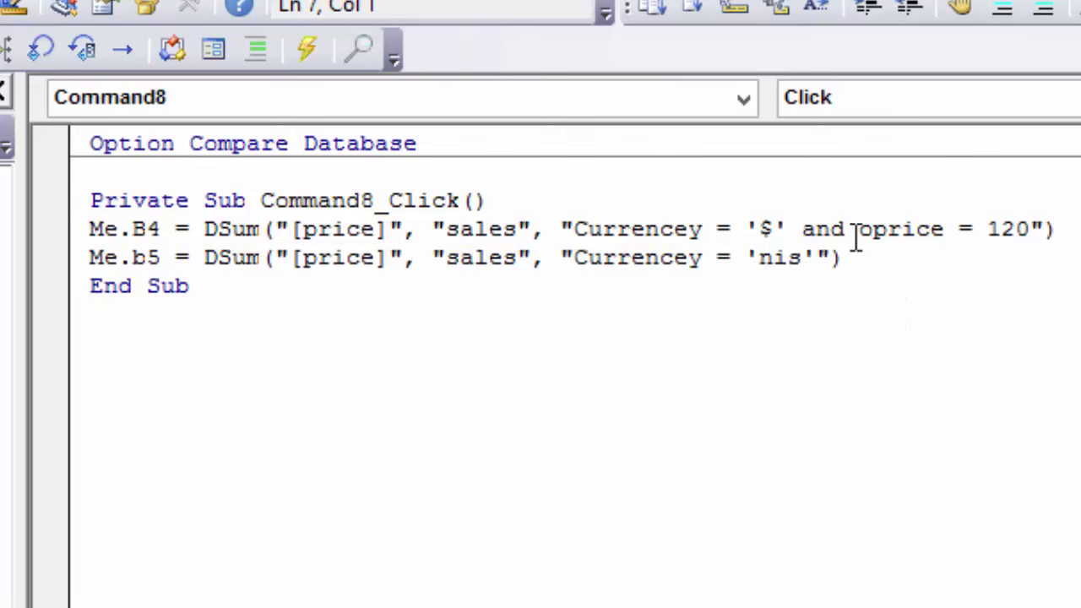
pyautogui.press('Left')
pyautogui.click(794, 229)
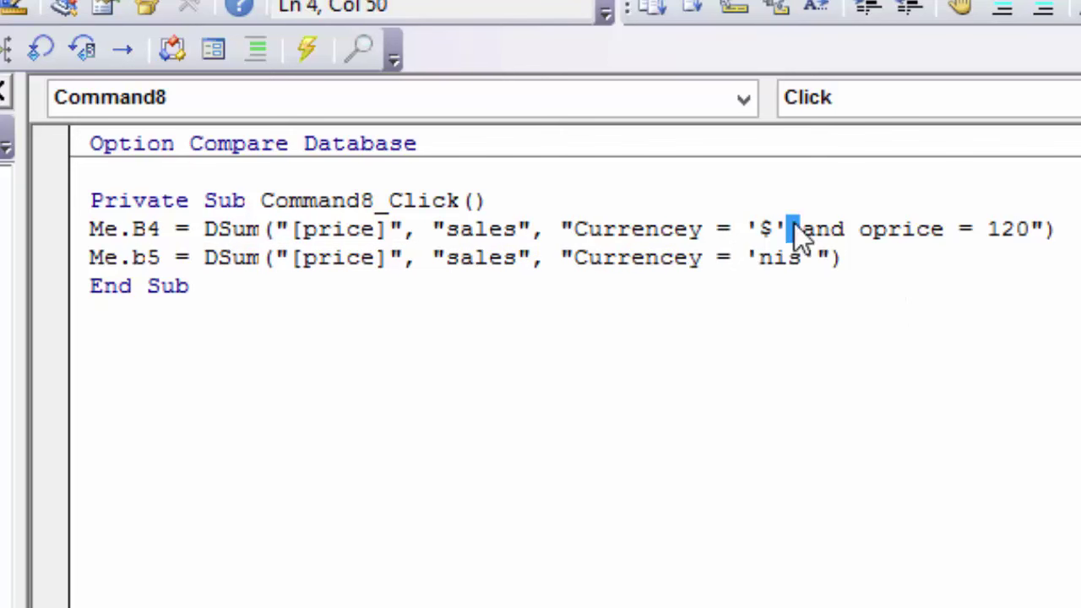
pyautogui.write('"')
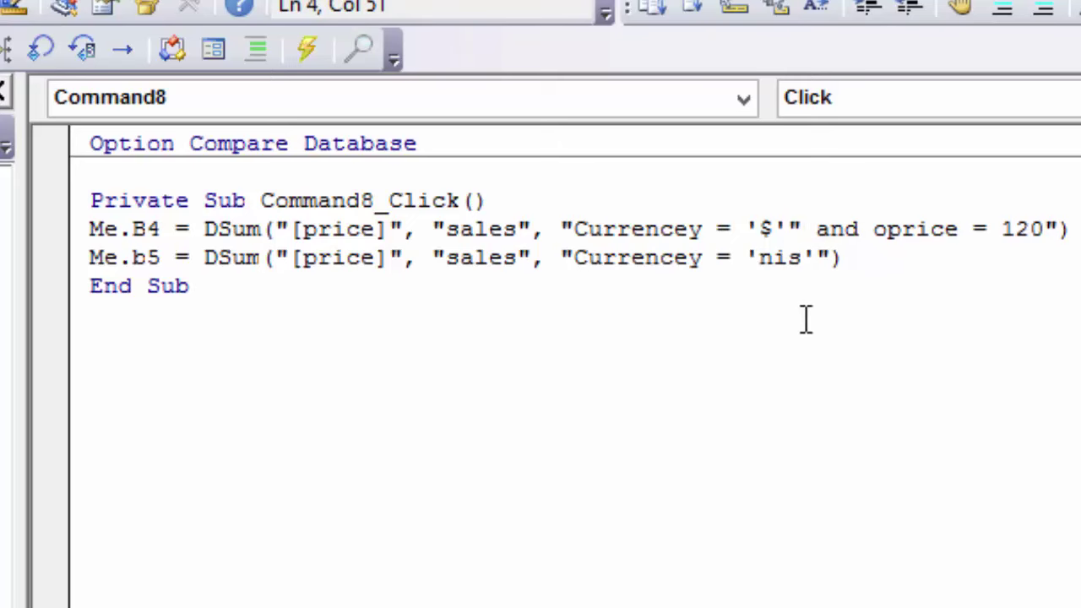
pyautogui.click(873, 229)
pyautogui.write('"')
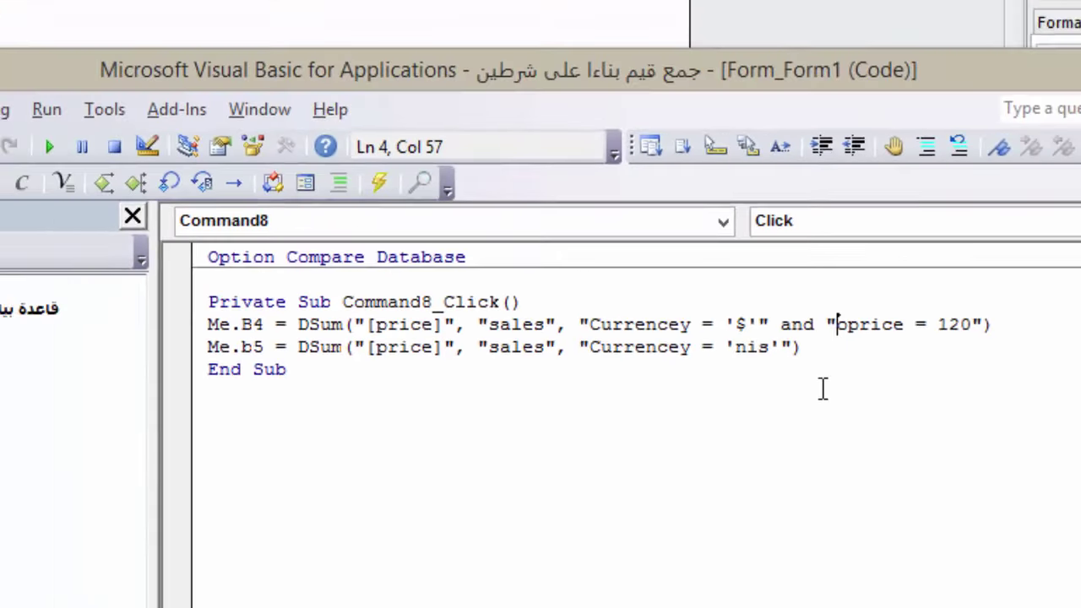
pyautogui.click(712, 449)
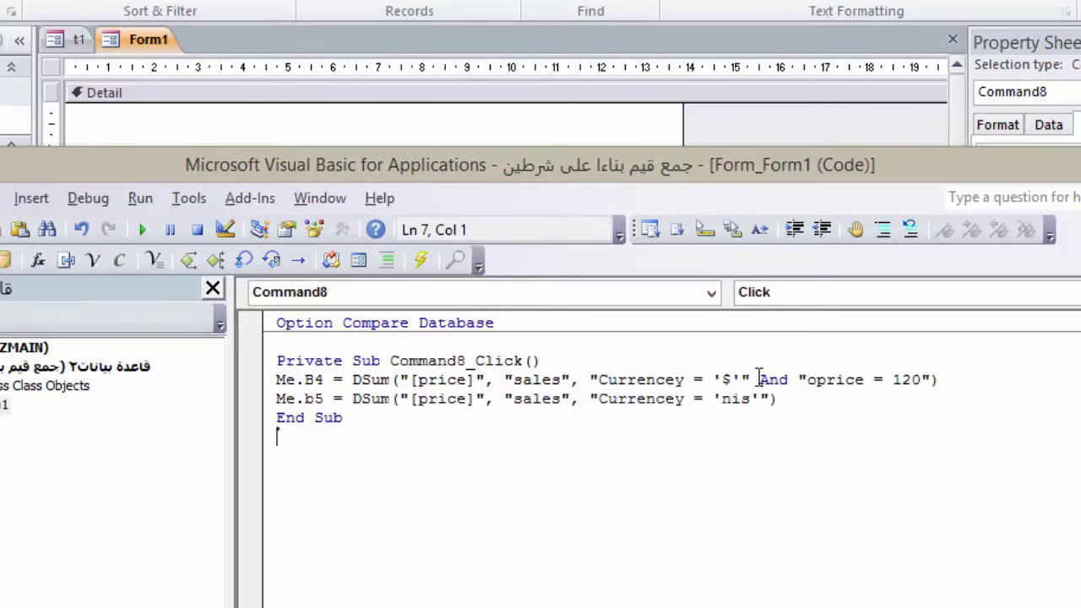
# Step: Highlight each condition and the joining And, then close the VBA editor
pyautogui.moveTo(758, 379)
pyautogui.mouseDown()
pyautogui.moveTo(567, 379)
pyautogui.moveTo(593, 373)
pyautogui.mouseUp()
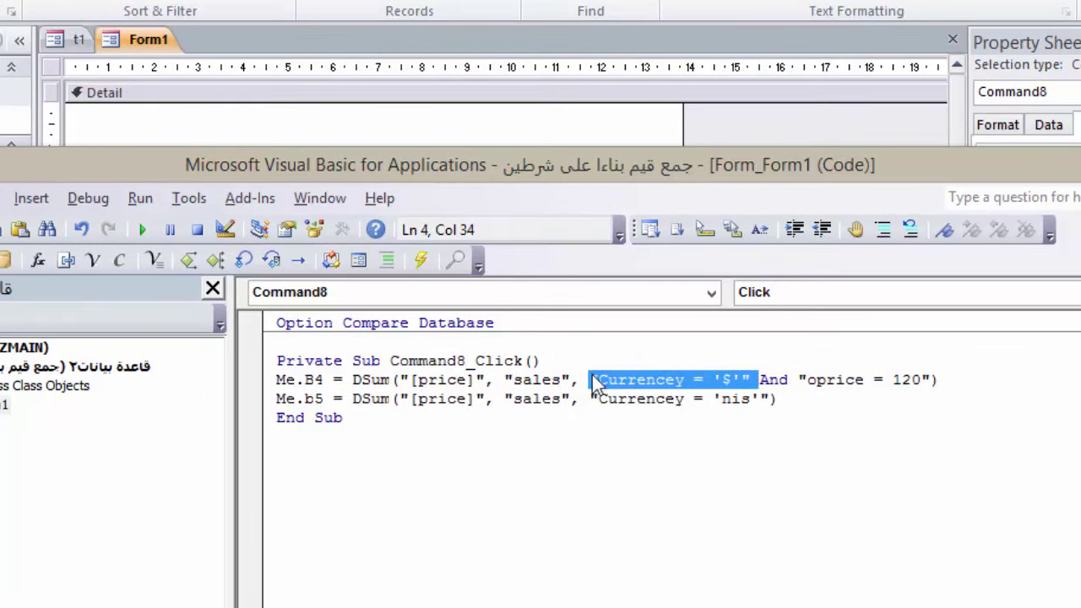
pyautogui.doubleClick(770, 379)
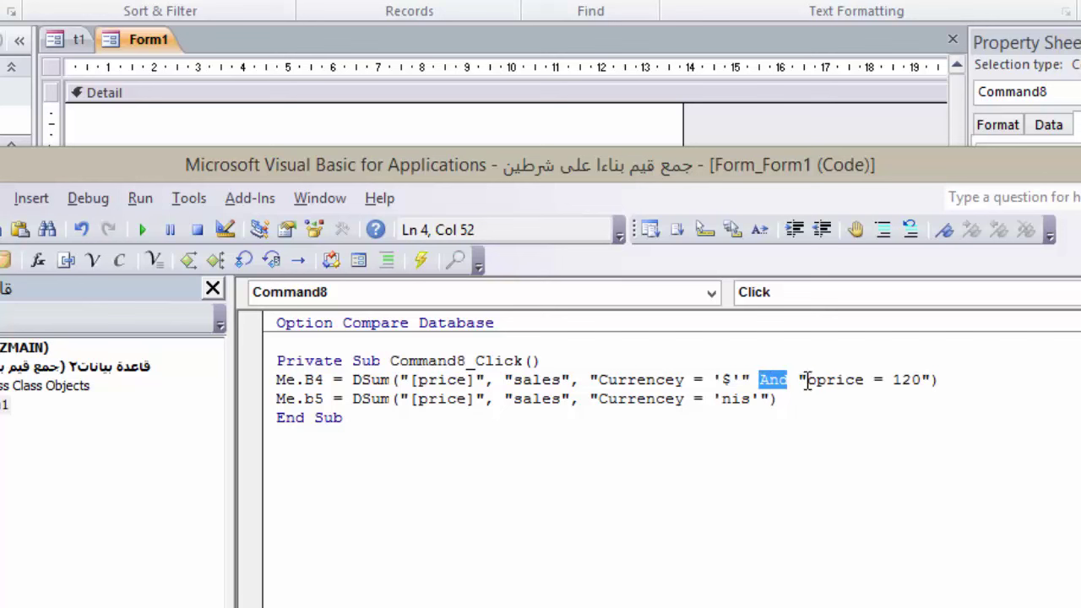
pyautogui.moveTo(799, 379); pyautogui.dragTo(921, 379)
pyautogui.click(651, 444)
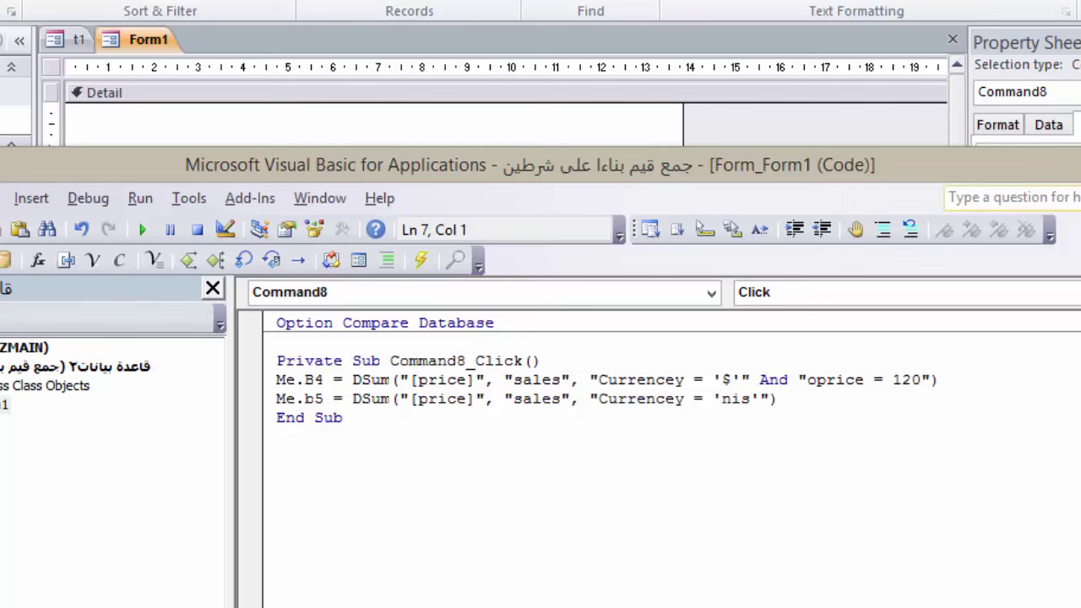
pyautogui.hotkey('alt', 'q')
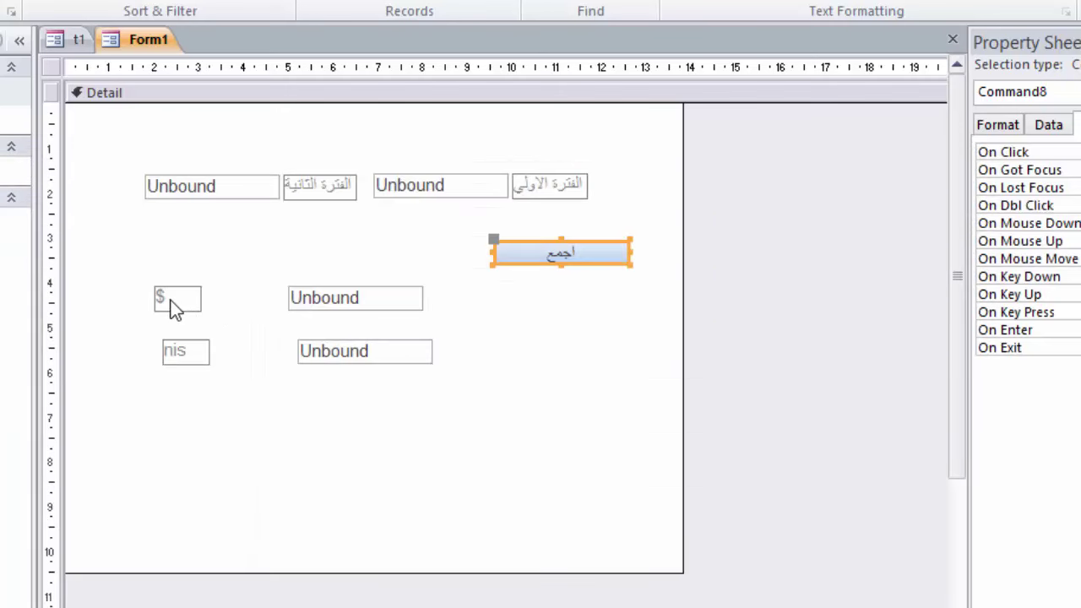
# Step: Check the sales table, run Form1's اجمع sum, and debug the Type mismatch on Me.B4
pyautogui.doubleClick(16, 91)
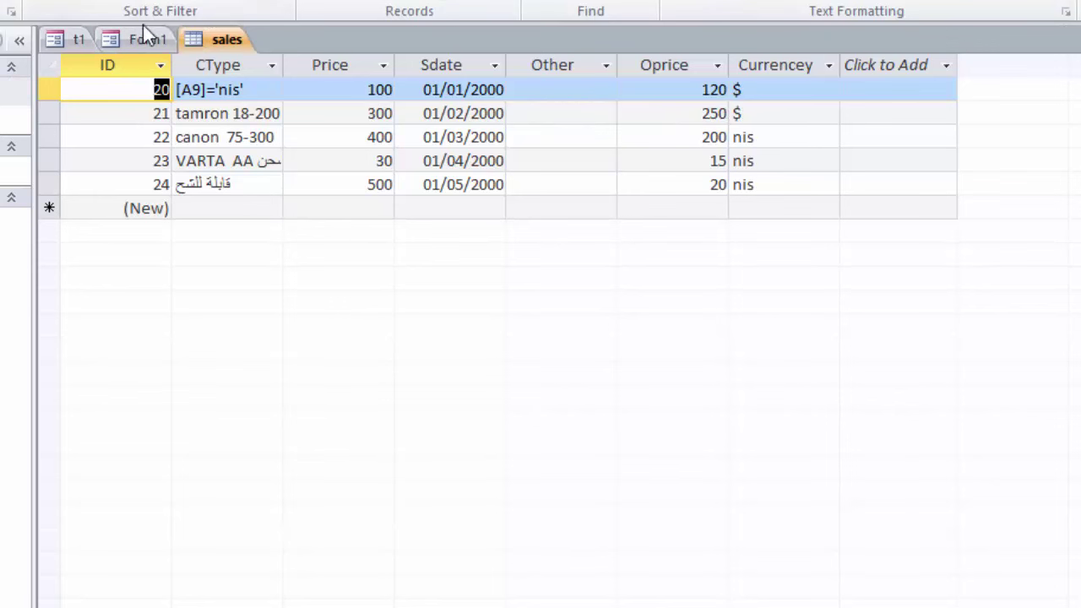
pyautogui.click(145, 38)
pyautogui.press('F5')
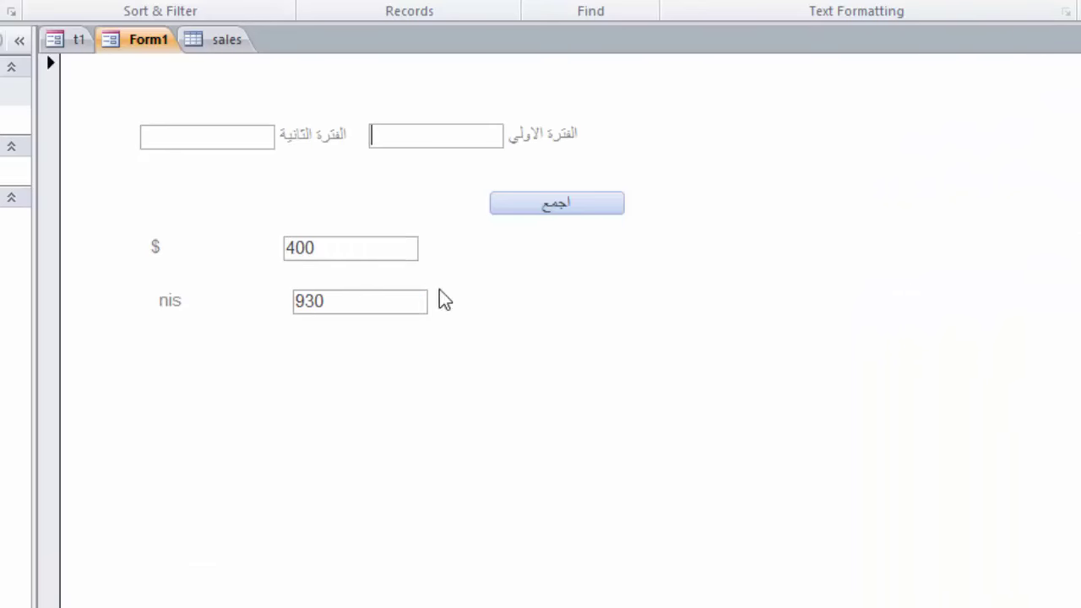
pyautogui.click(542, 203)
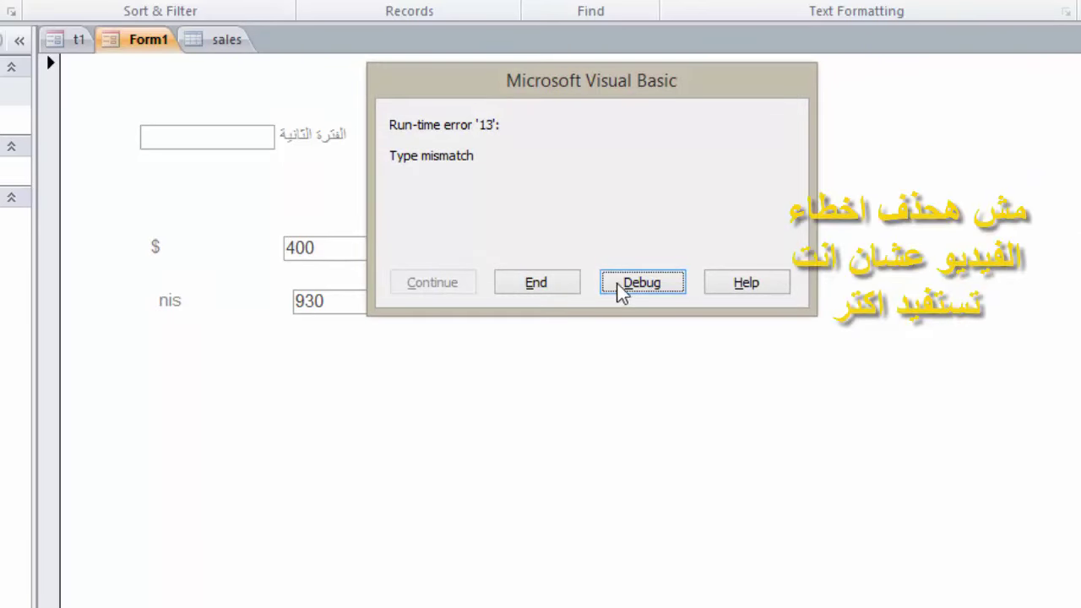
pyautogui.moveTo(494, 94)
pyautogui.mouseDown()
pyautogui.moveTo(663, 188)
pyautogui.moveTo(746, 180)
pyautogui.mouseUp()
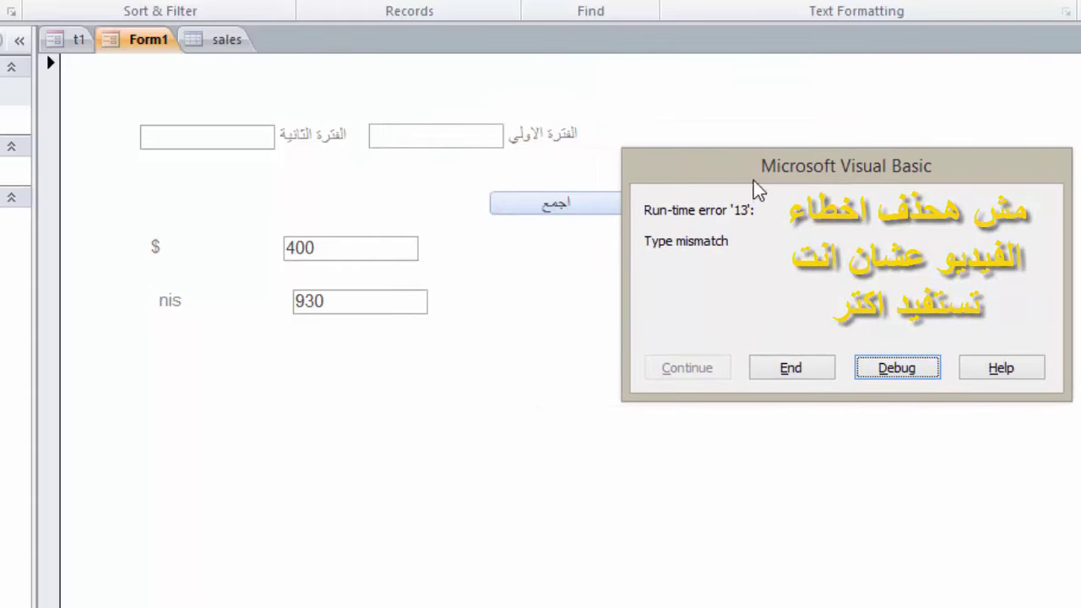
pyautogui.click(898, 367)
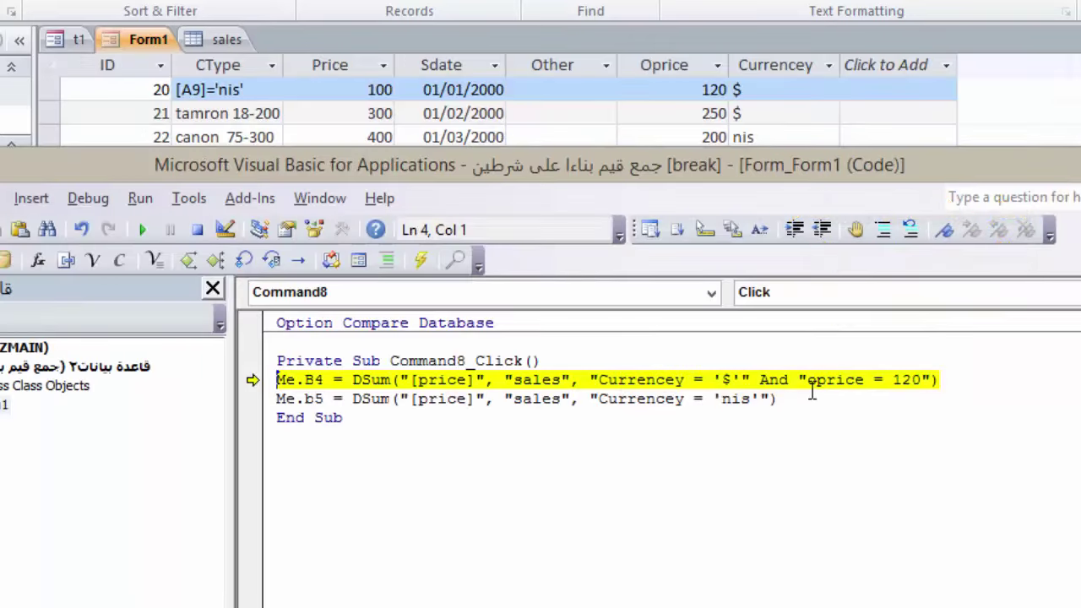
# Step: Remove the quotes before And and oprice to make one criteria string, then reset debugging
pyautogui.click(752, 381)
pyautogui.press('BackSpace')
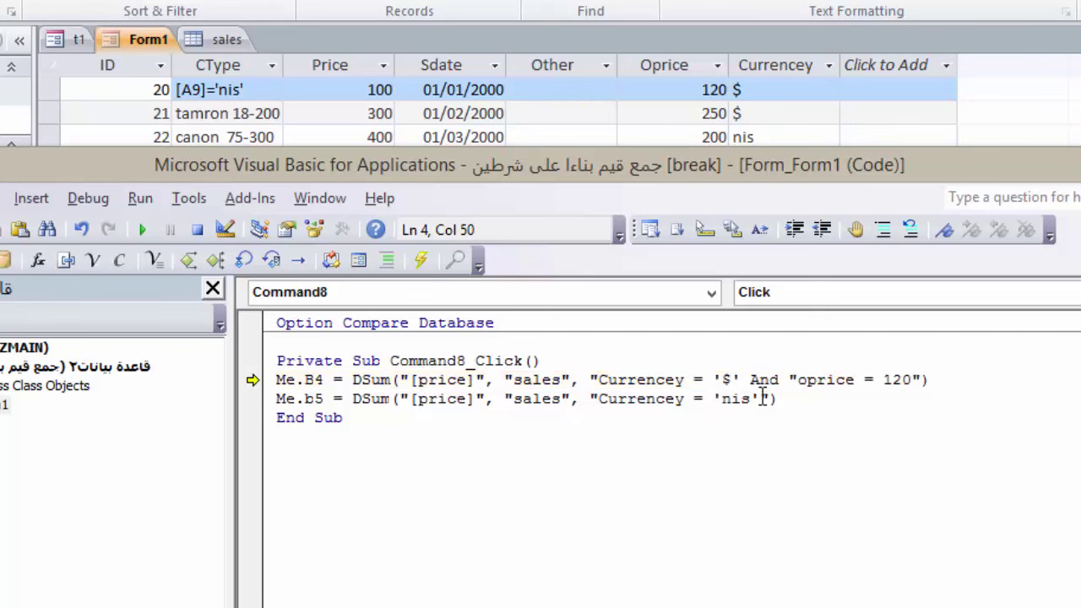
pyautogui.click(799, 380)
pyautogui.press('BackSpace')
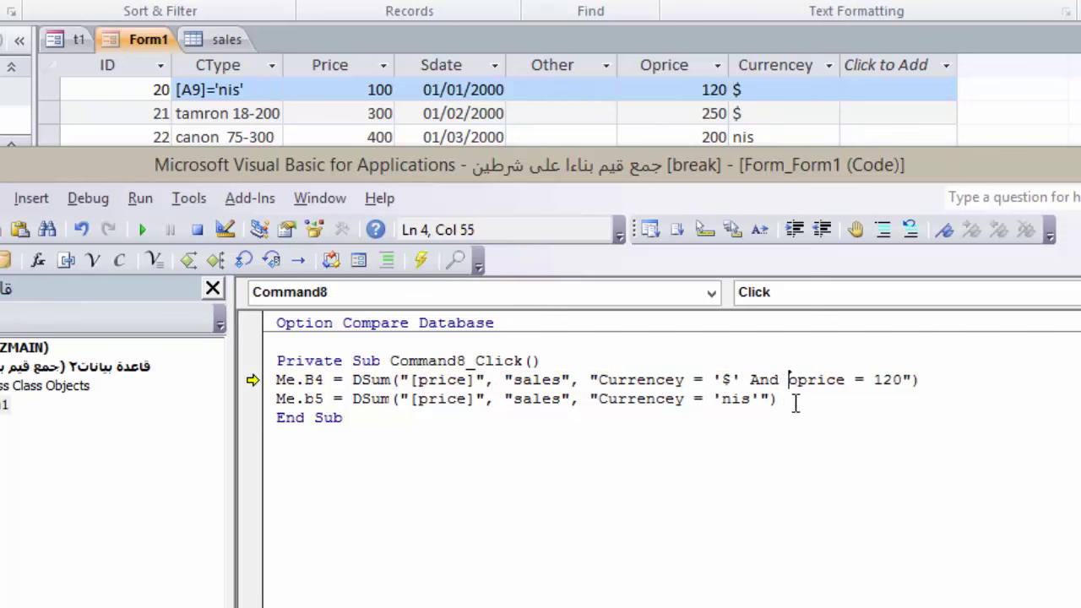
pyautogui.click(700, 488)
pyautogui.hotkey('alt', 'q')
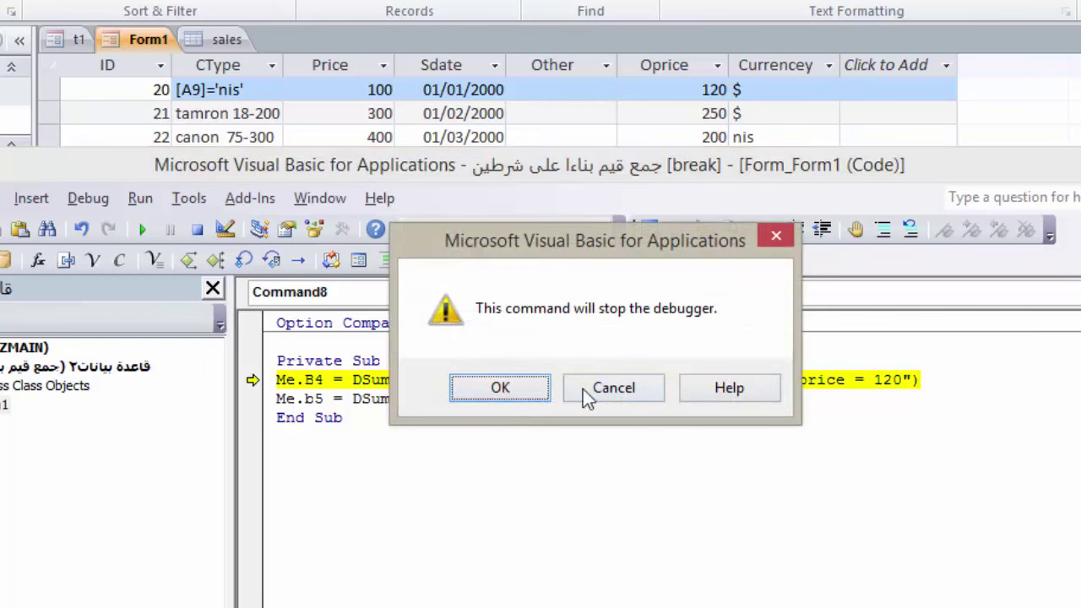
pyautogui.click(537, 385)
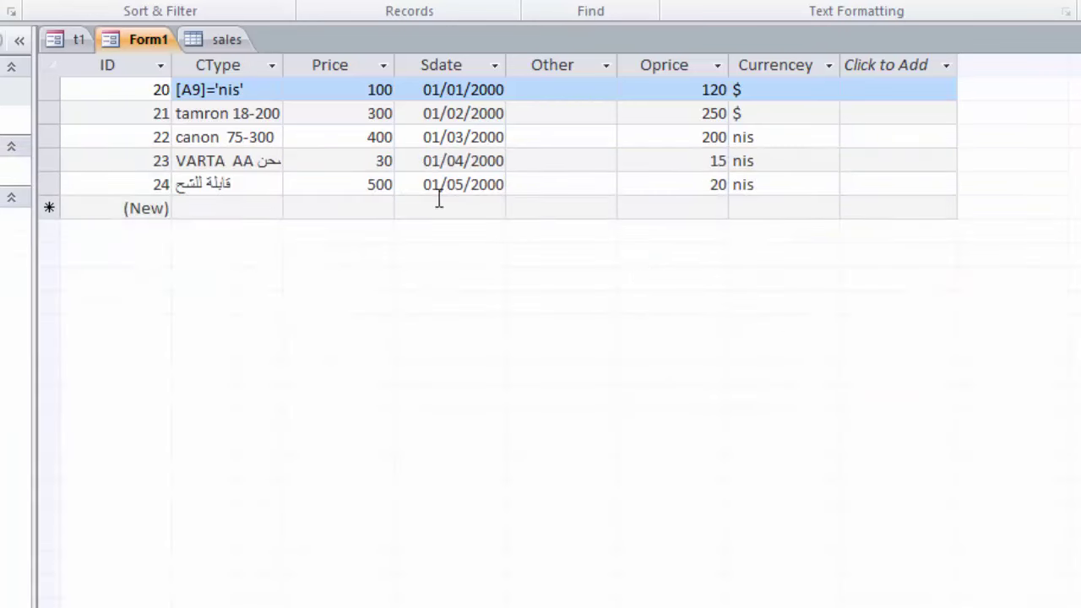
# Step: Rerun the per-currency sums on Form1, then switch it back to Design View
pyautogui.click(146, 40)
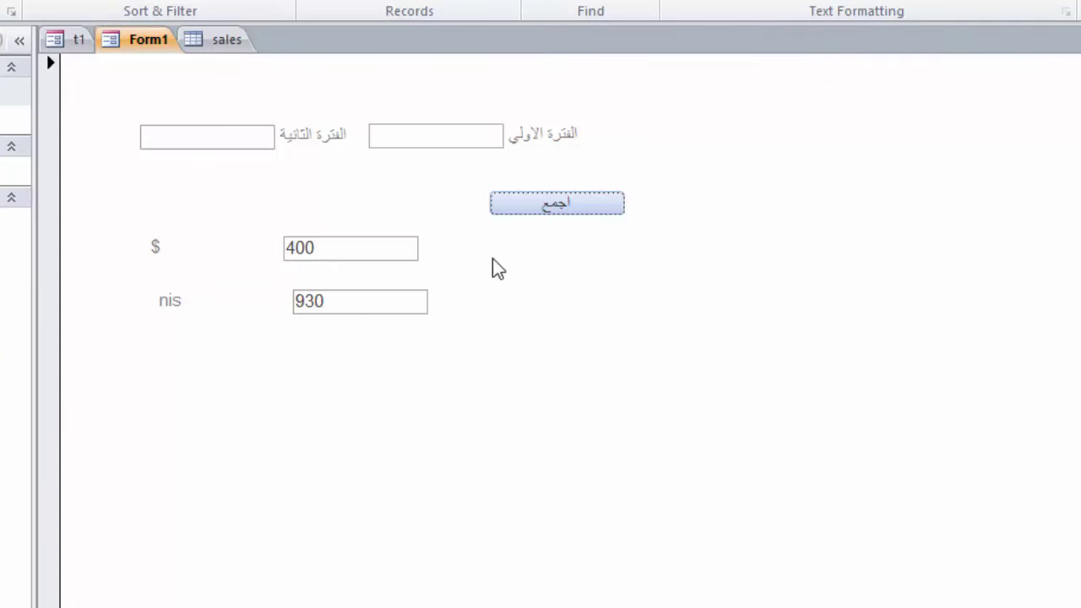
pyautogui.click(521, 218)
pyautogui.rightClick(216, 229)
pyautogui.click(241, 257)
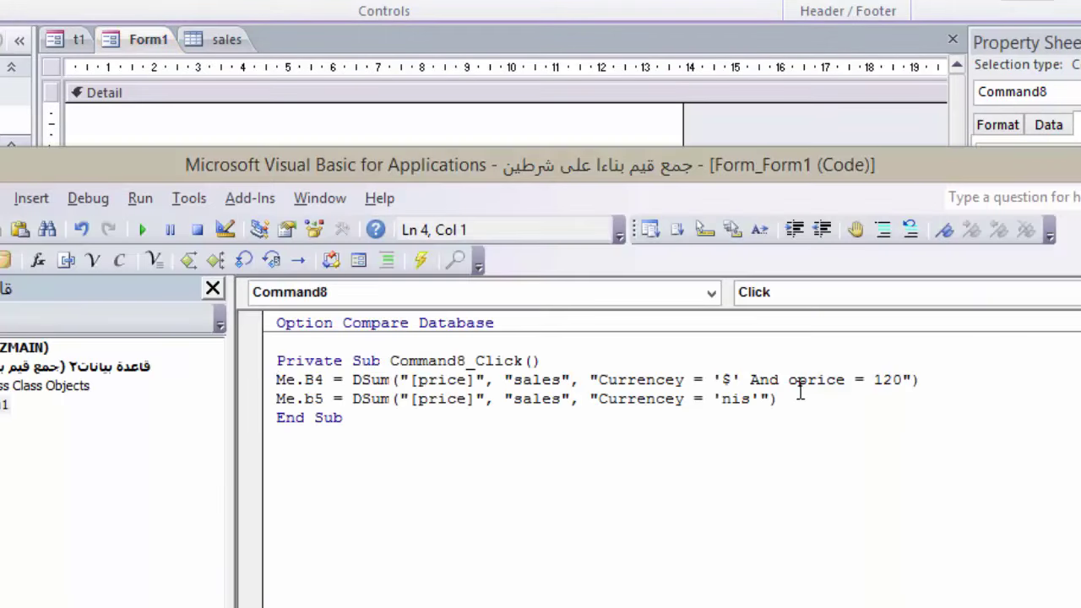
# Step: Try adding quotes around And on the Me.B4 line, then delete them again
pyautogui.click(741, 379)
pyautogui.write('"')
pyautogui.click(798, 380)
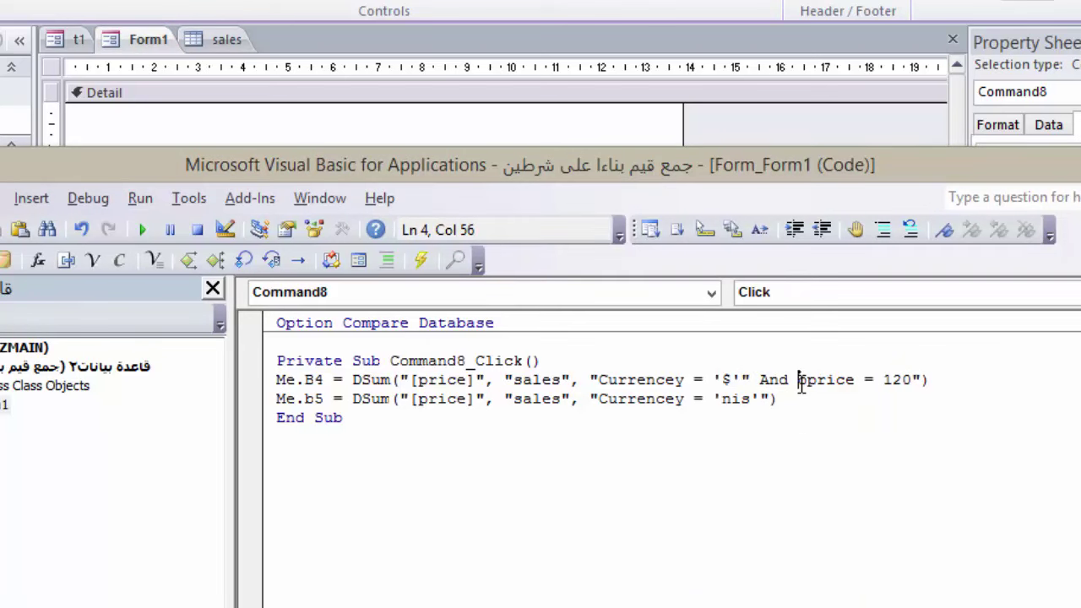
pyautogui.write('"')
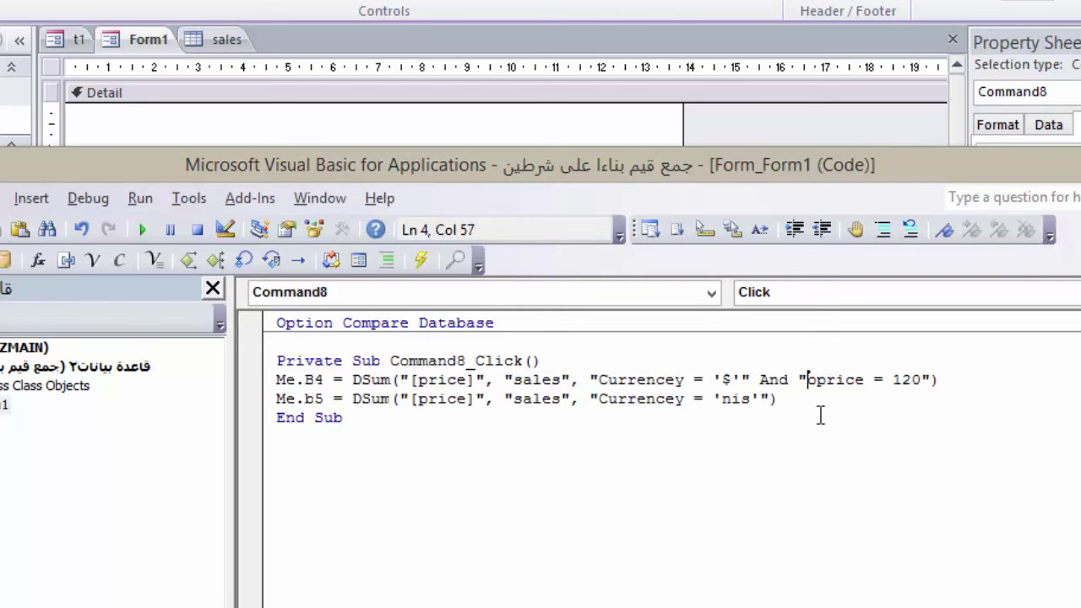
pyautogui.press('BackSpace')
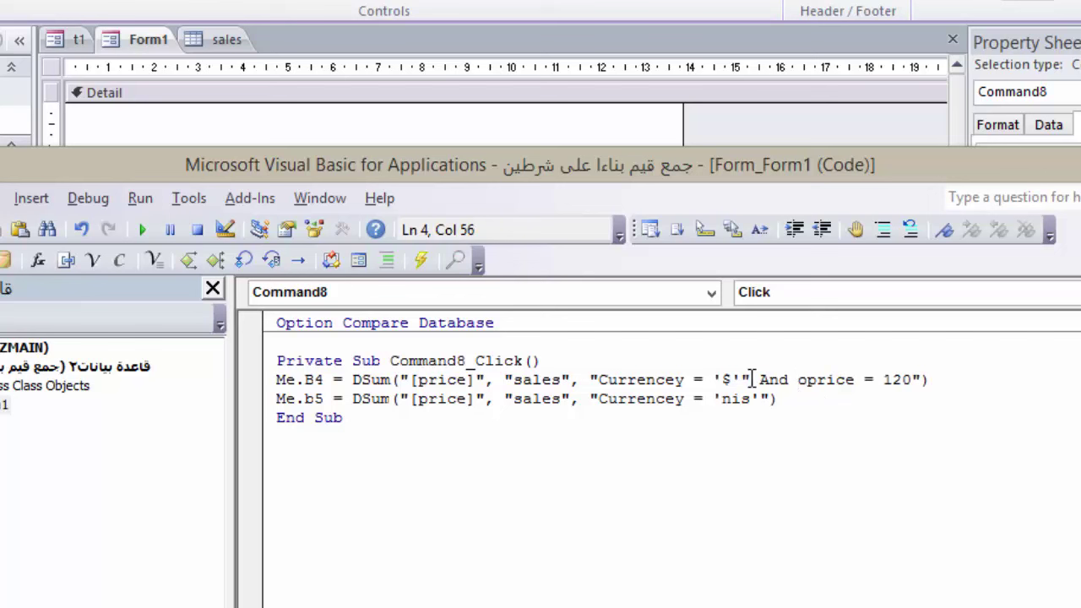
pyautogui.click(751, 380)
pyautogui.press('BackSpace')
pyautogui.click(688, 432)
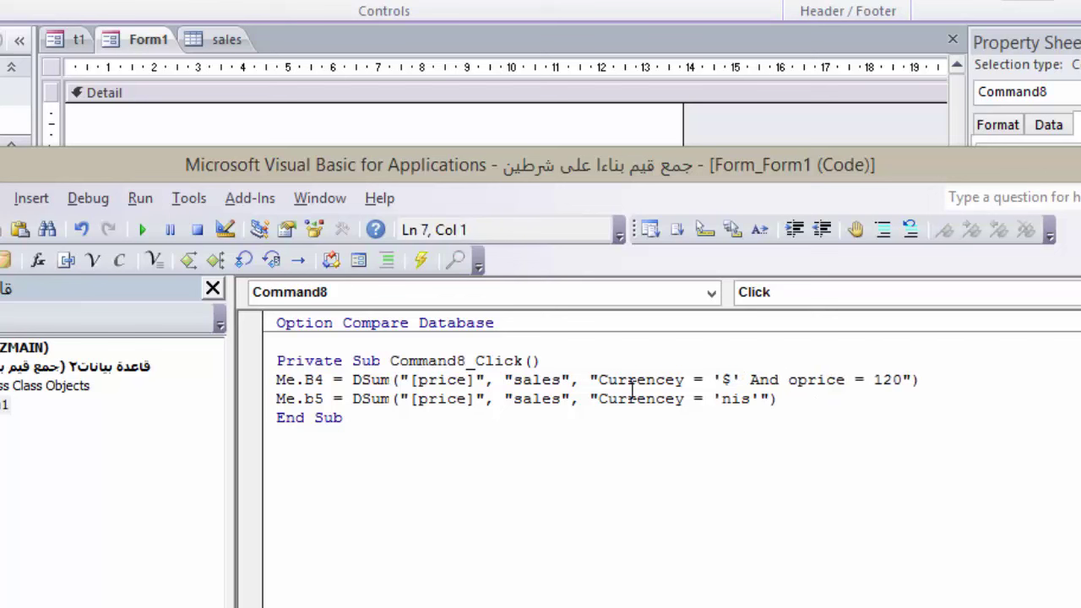
# Step: Highlight the Currencey = '$' and oprice 120 conditions, then return to the form
pyautogui.moveTo(598, 380); pyautogui.dragTo(739, 380)
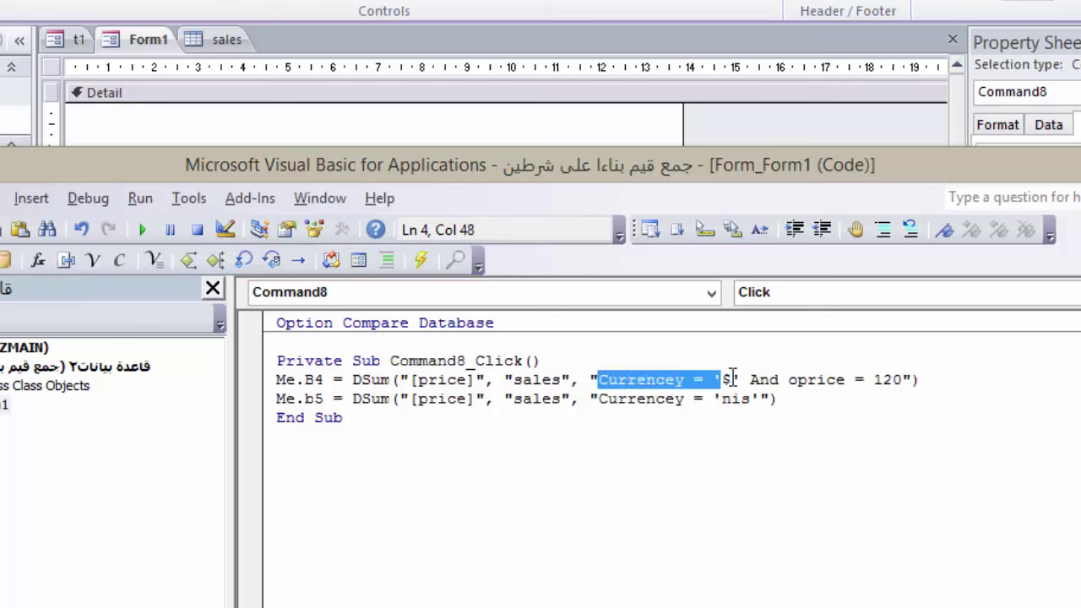
pyautogui.click(722, 380)
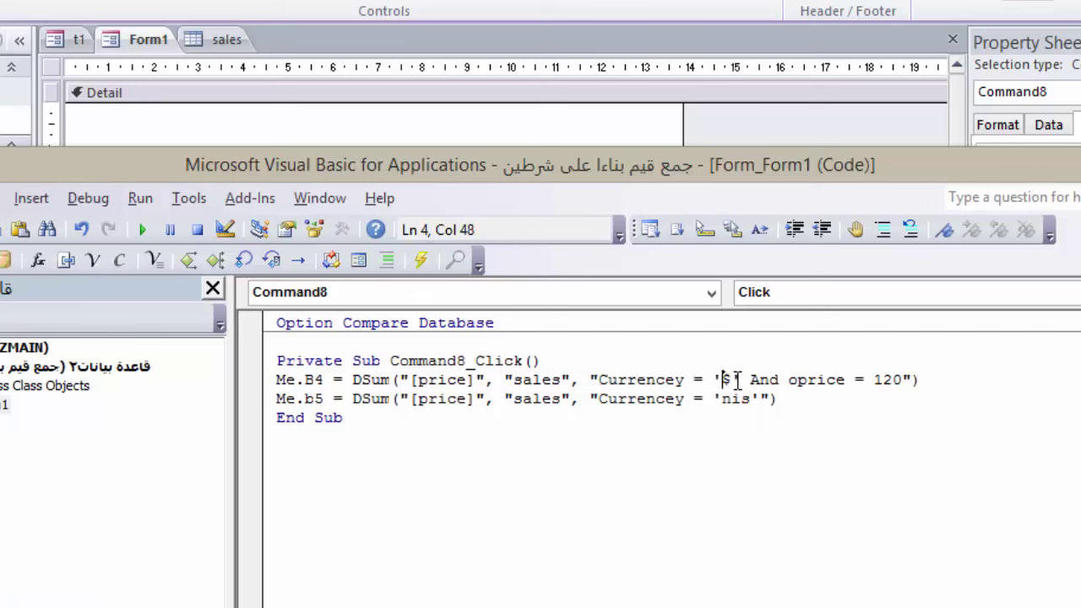
pyautogui.moveTo(778, 380)
pyautogui.mouseDown()
pyautogui.moveTo(751, 380)
pyautogui.moveTo(873, 380)
pyautogui.mouseUp()
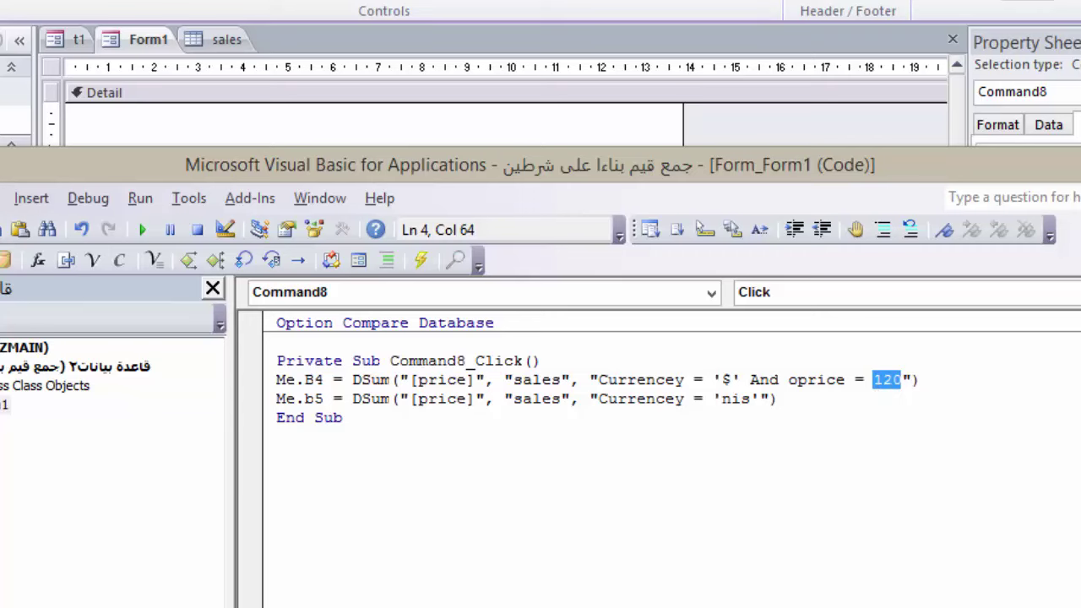
pyautogui.hotkey('alt', 'F11')
# Step: Run Form1's اجمع sum in Form View, then reopen Command8's click code from Design View
pyautogui.press('F5')
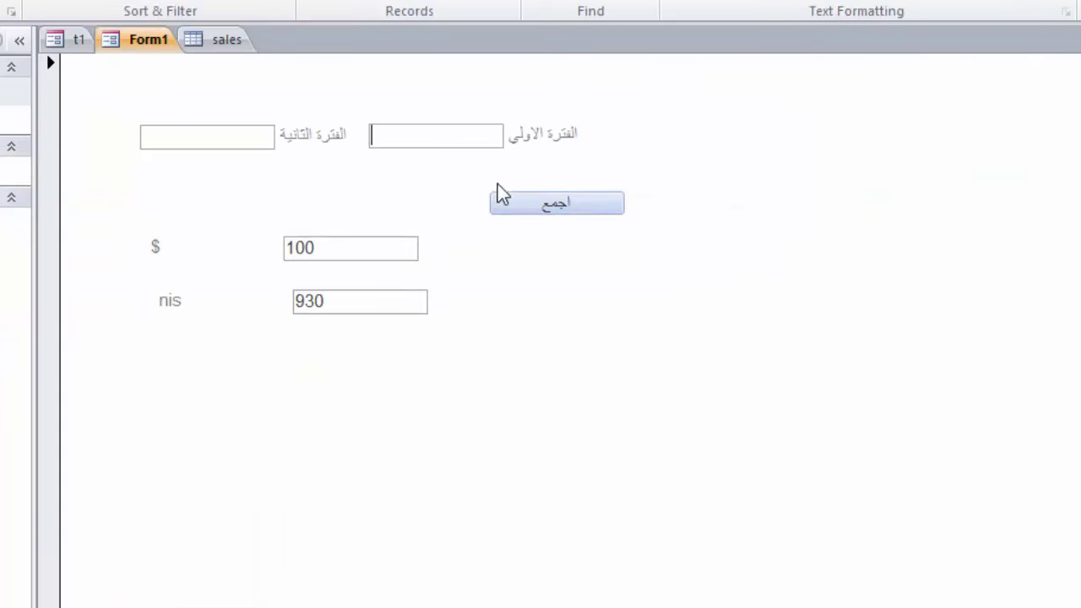
pyautogui.click(584, 206)
pyautogui.rightClick(524, 264)
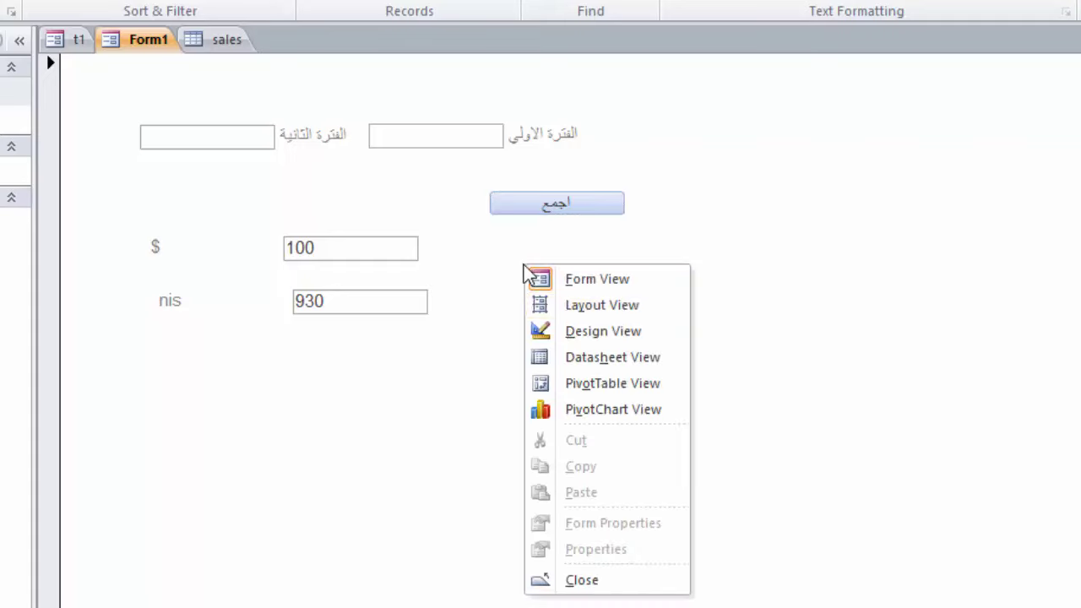
pyautogui.click(566, 332)
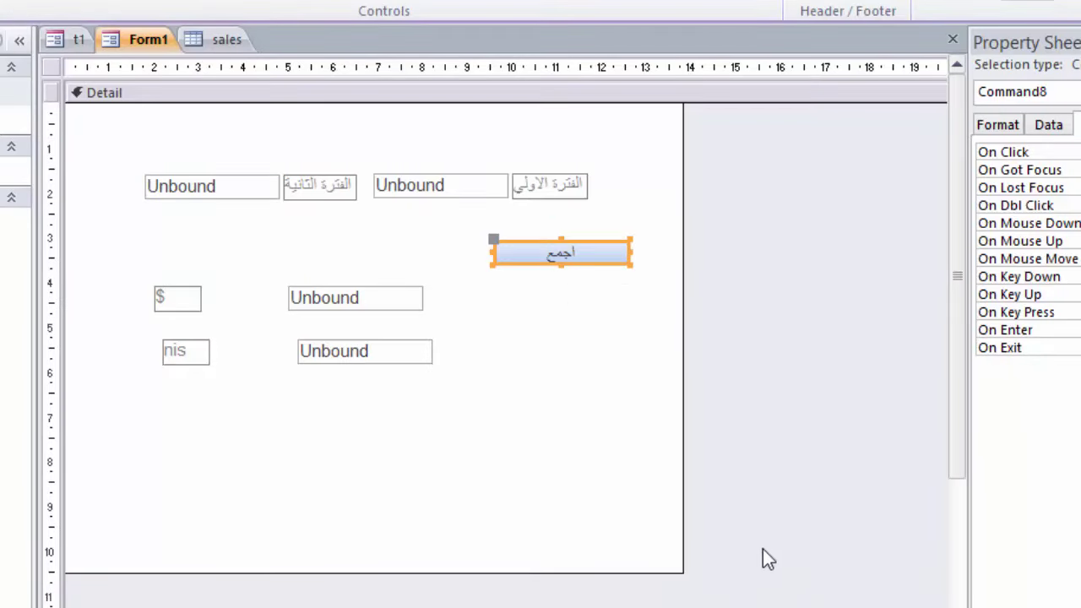
pyautogui.click(785, 297)
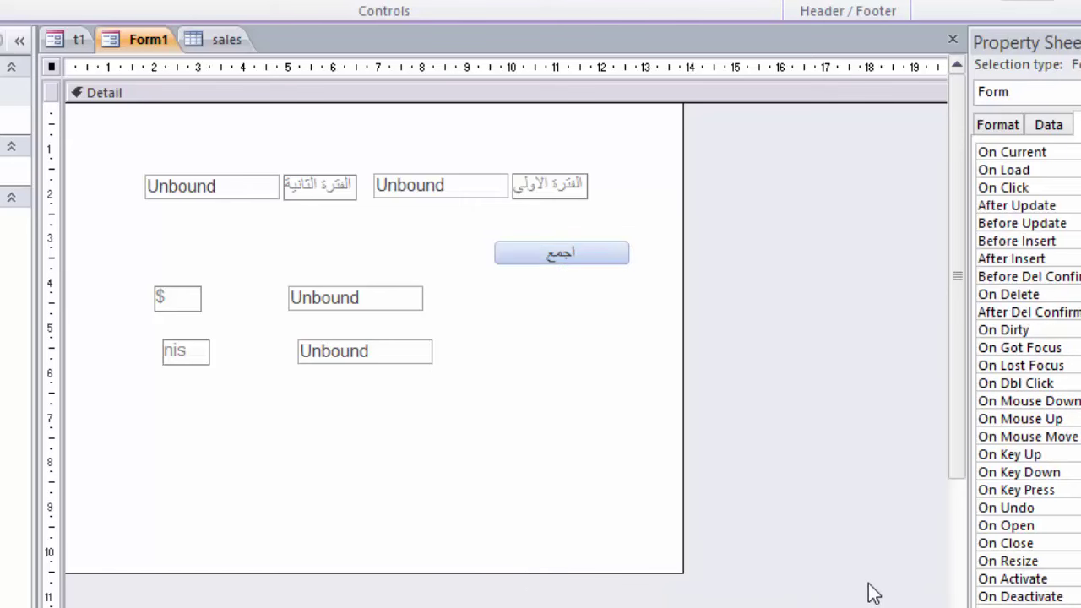
pyautogui.click(624, 253)
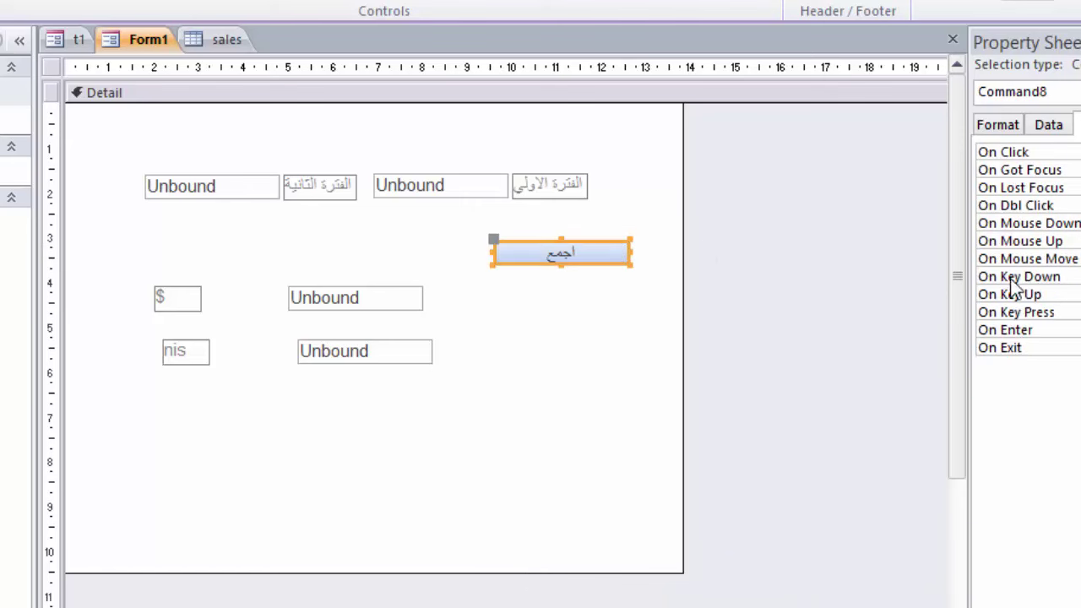
pyautogui.press('F7')
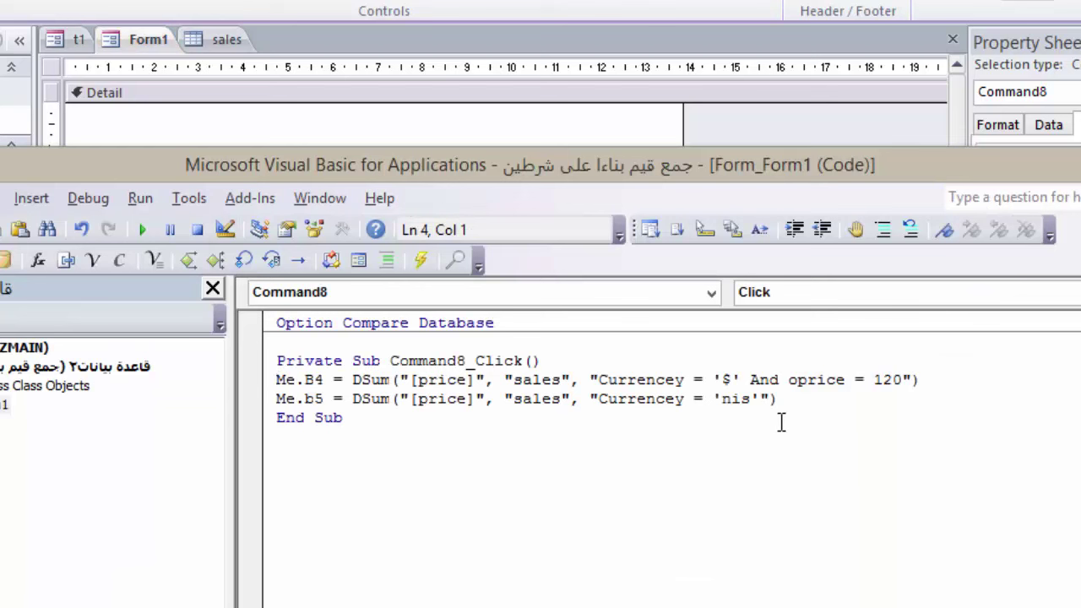
# Step: Append 'and sdate = #01/01/2000#' to the Me.B4 $ criteria and close the editor
pyautogui.click(900, 379)
pyautogui.write('and ')
pyautogui.write('sda')
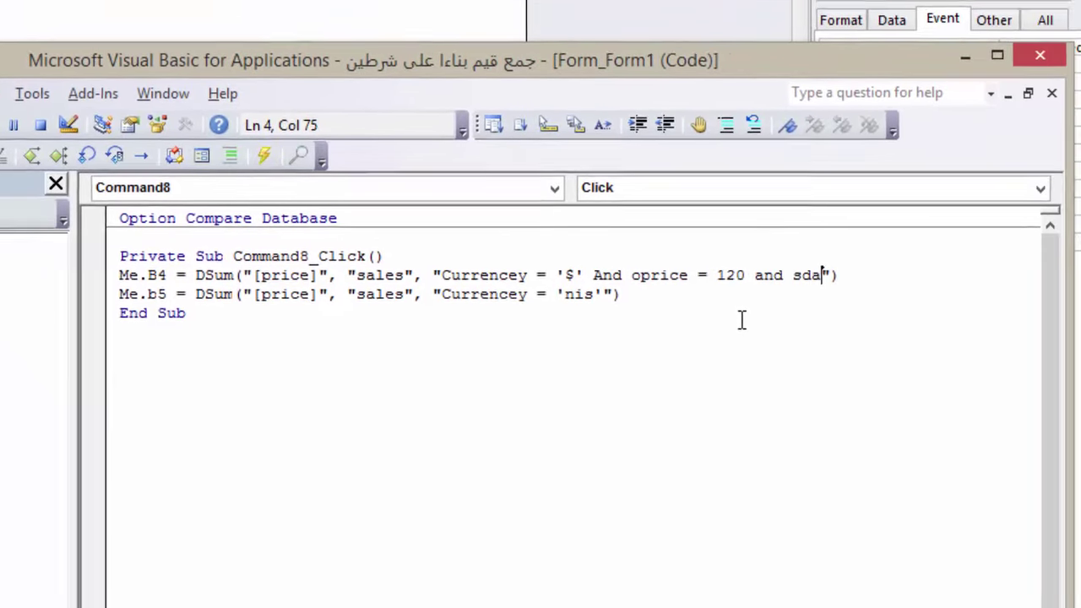
pyautogui.write('te')
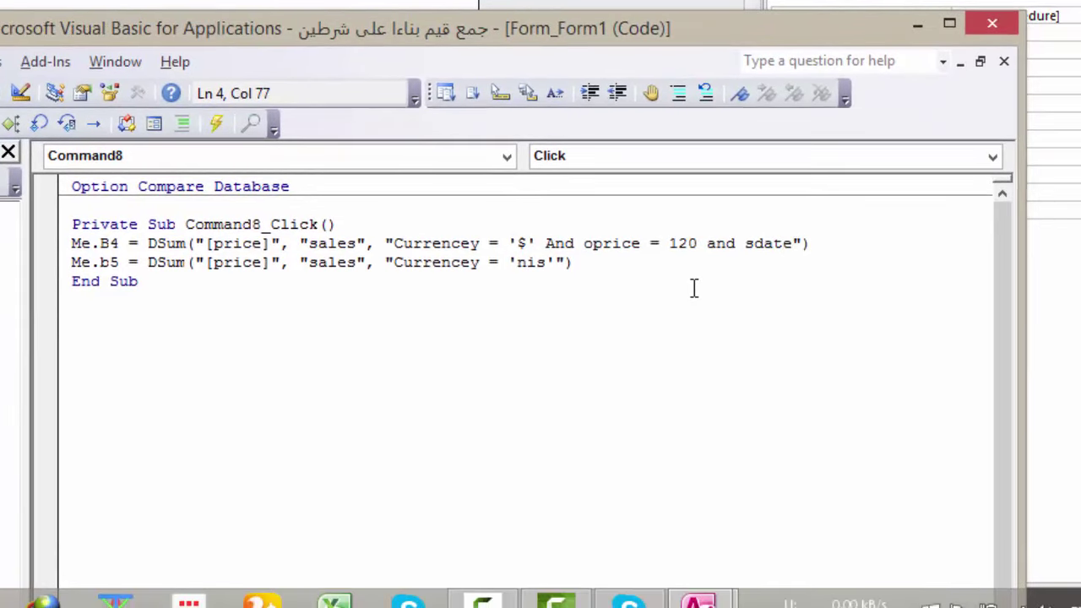
pyautogui.write(' = ')
pyautogui.write('1/')
pyautogui.write('1/')
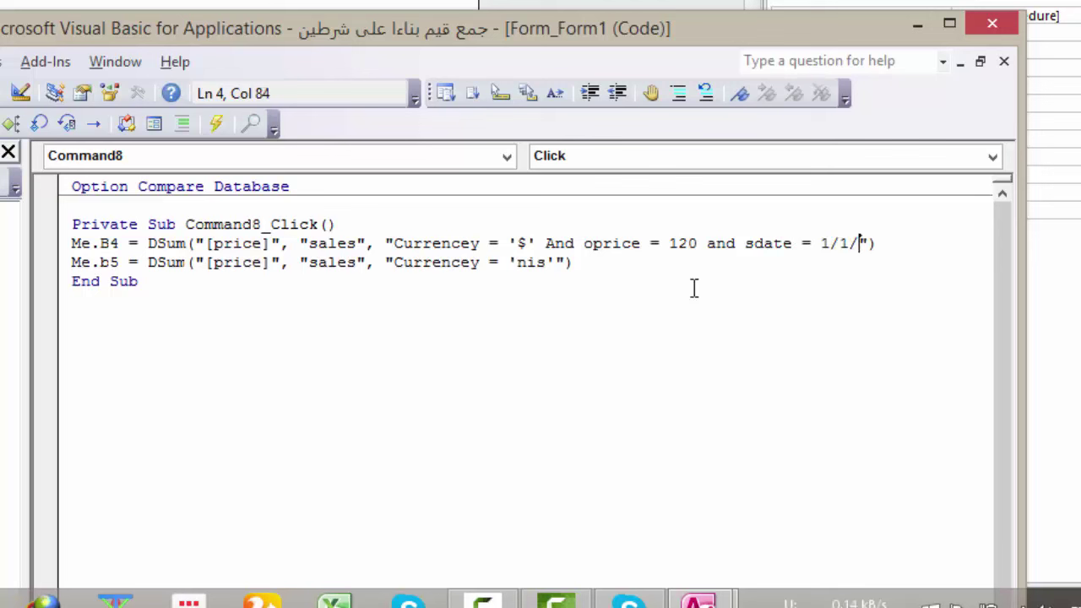
pyautogui.write('200')
pyautogui.write('0')
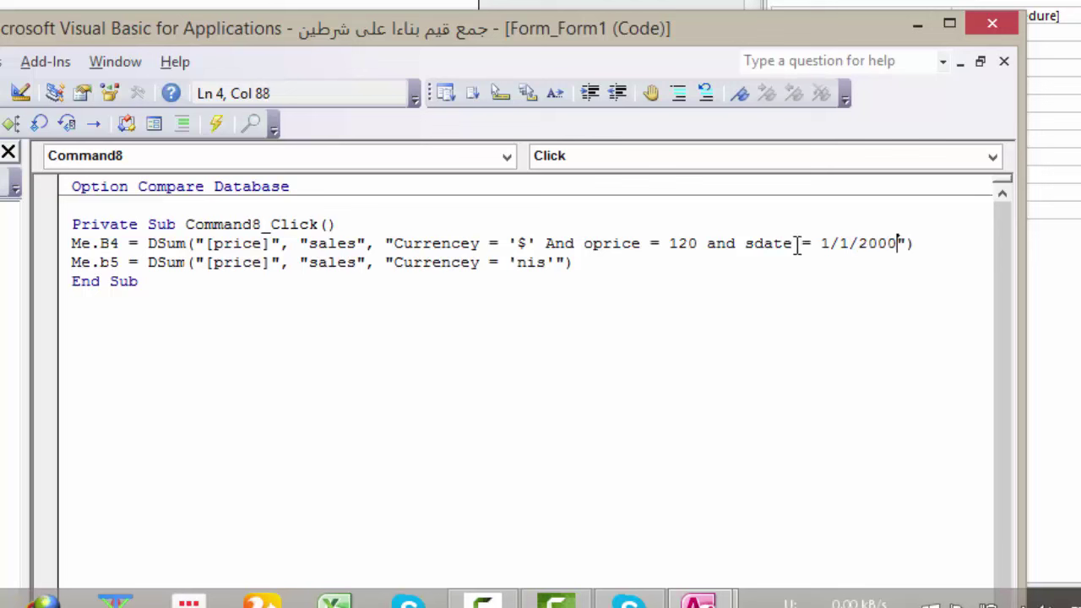
pyautogui.click(821, 244)
pyautogui.write('#')
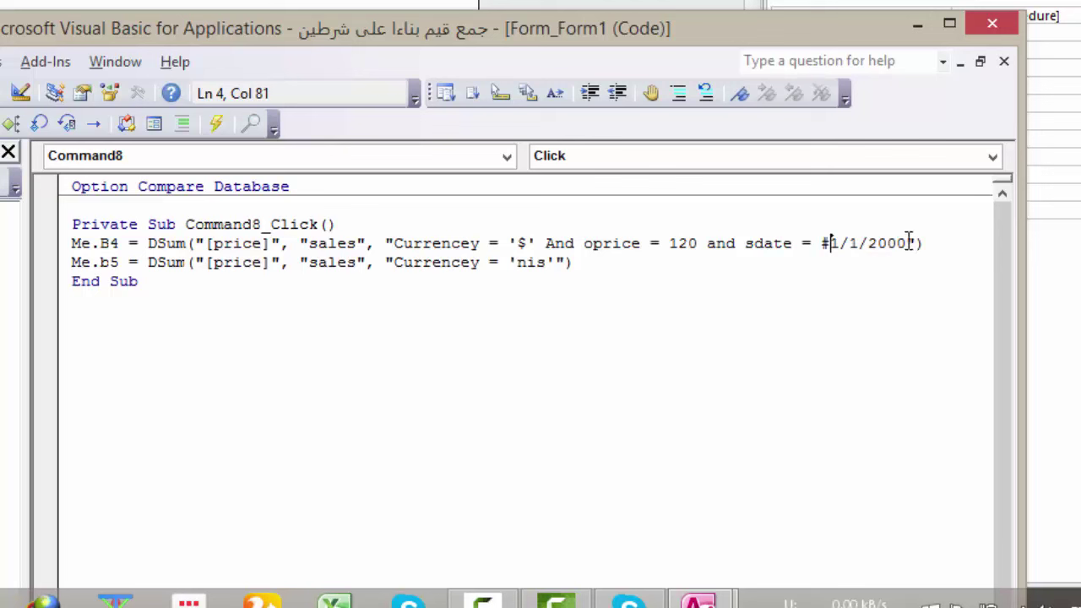
pyautogui.click(908, 243)
pyautogui.click(492, 356)
pyautogui.click(833, 242)
pyautogui.write('0')
pyautogui.click(864, 242)
pyautogui.write('0')
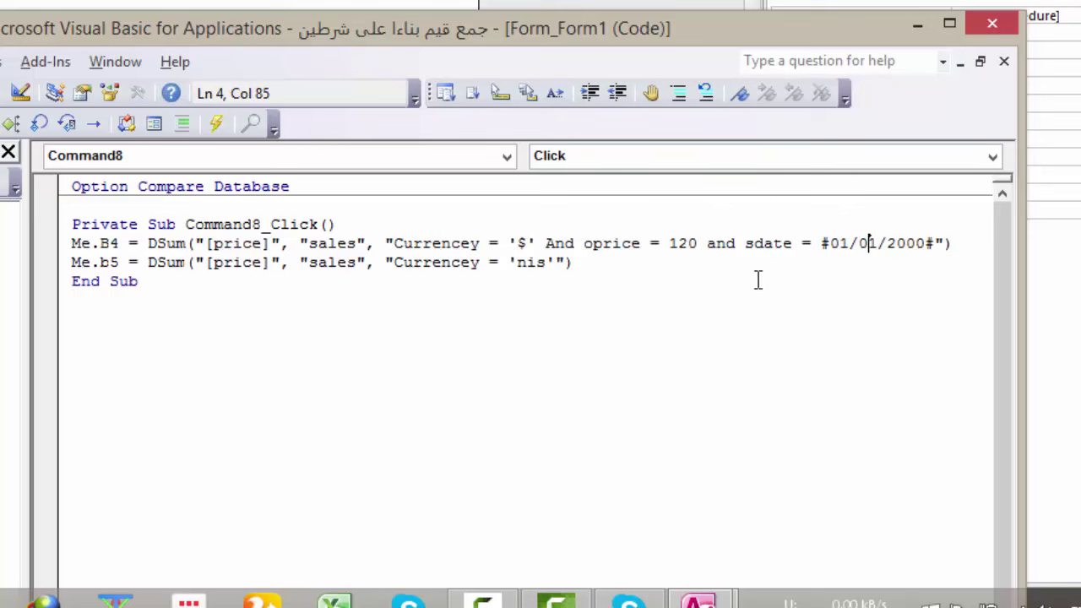
pyautogui.click(639, 304)
pyautogui.click(983, 32)
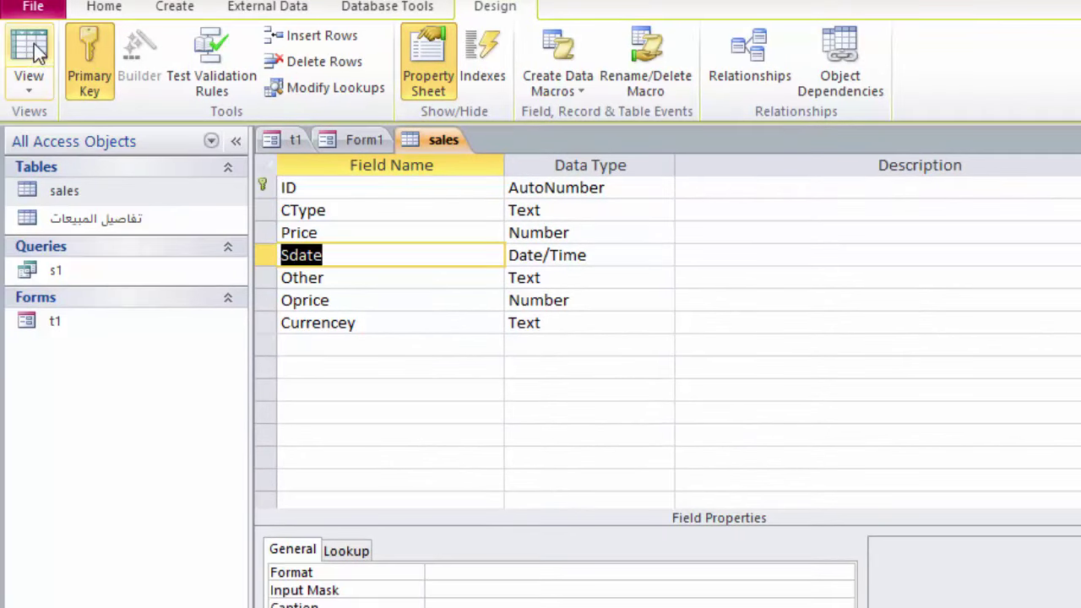
# Step: Change the first sales record's Price from 100 to 150
pyautogui.click(29, 50)
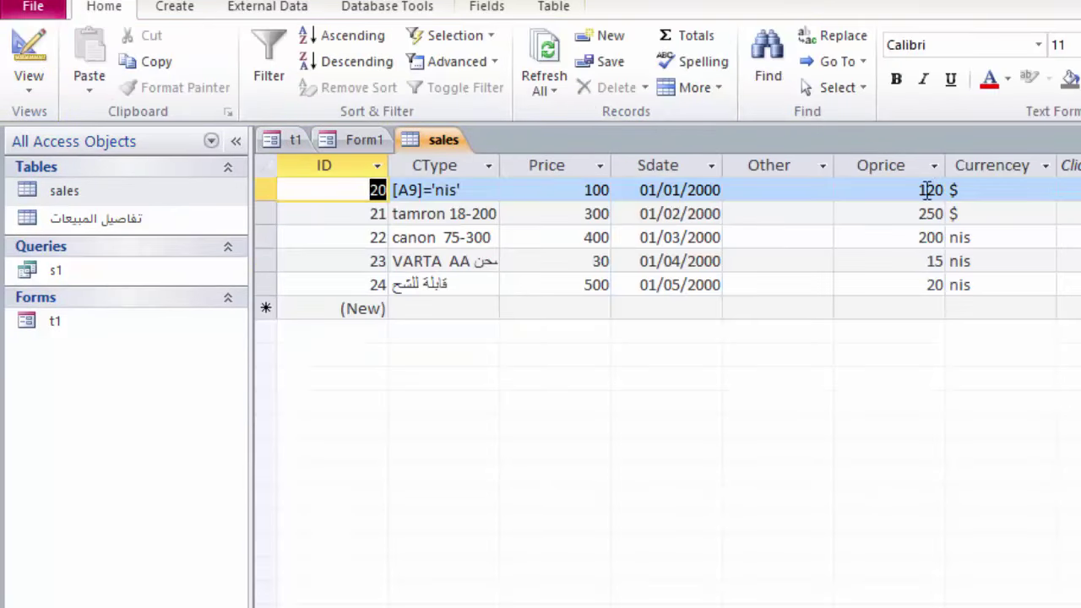
pyautogui.press('Tab')
pyautogui.press('Tab')
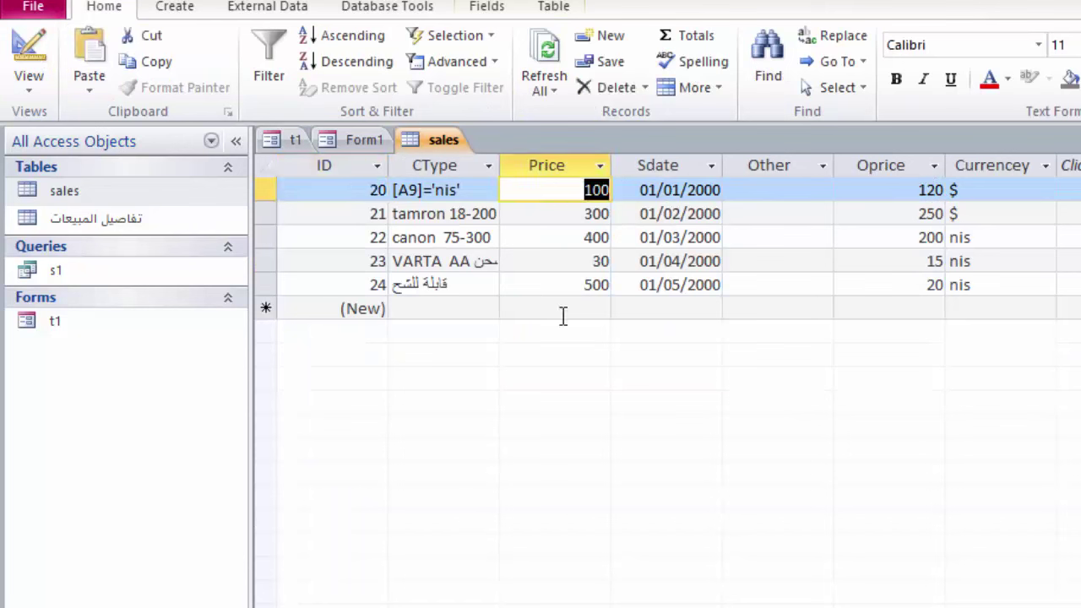
pyautogui.write('10')
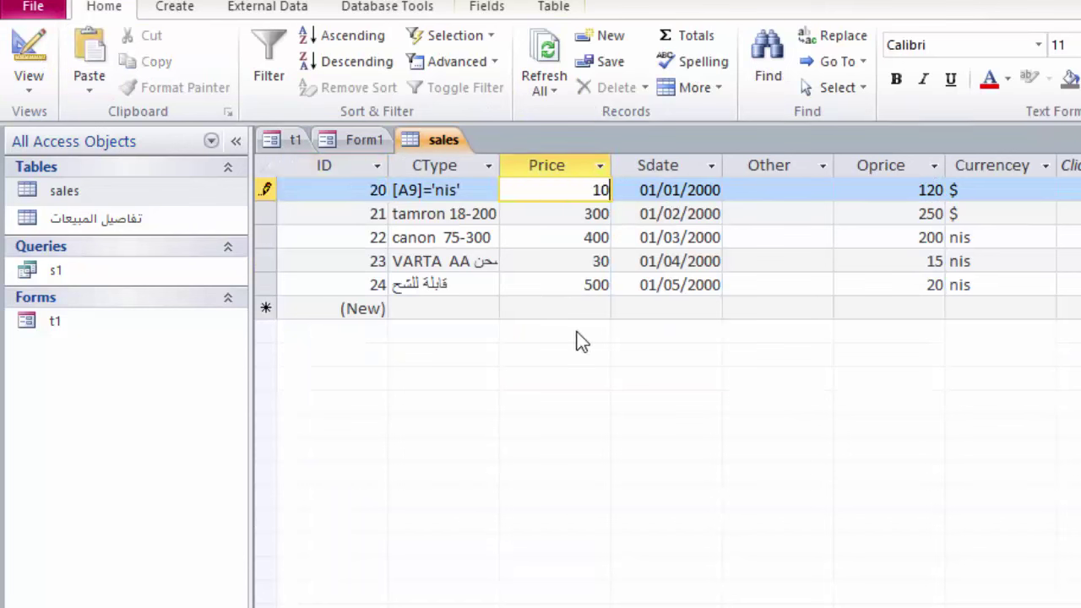
pyautogui.press('BackSpace')
pyautogui.write('50')
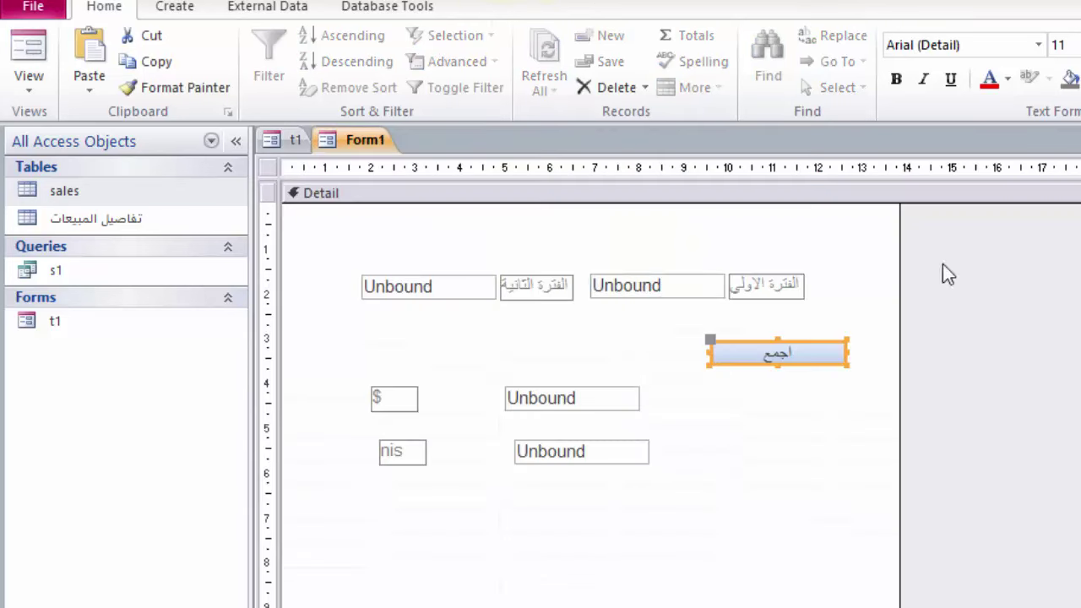
# Step: Recalculate Form1's totals to confirm the $ total is 150, then reopen the button code
pyautogui.click(29, 51)
pyautogui.click(752, 302)
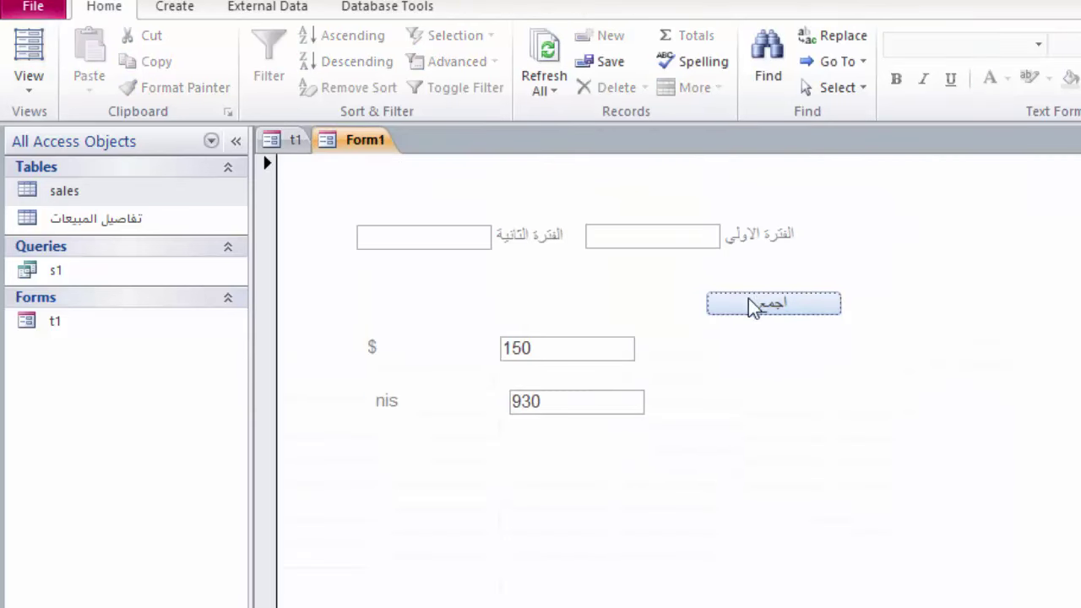
pyautogui.rightClick(675, 358)
pyautogui.click(718, 419)
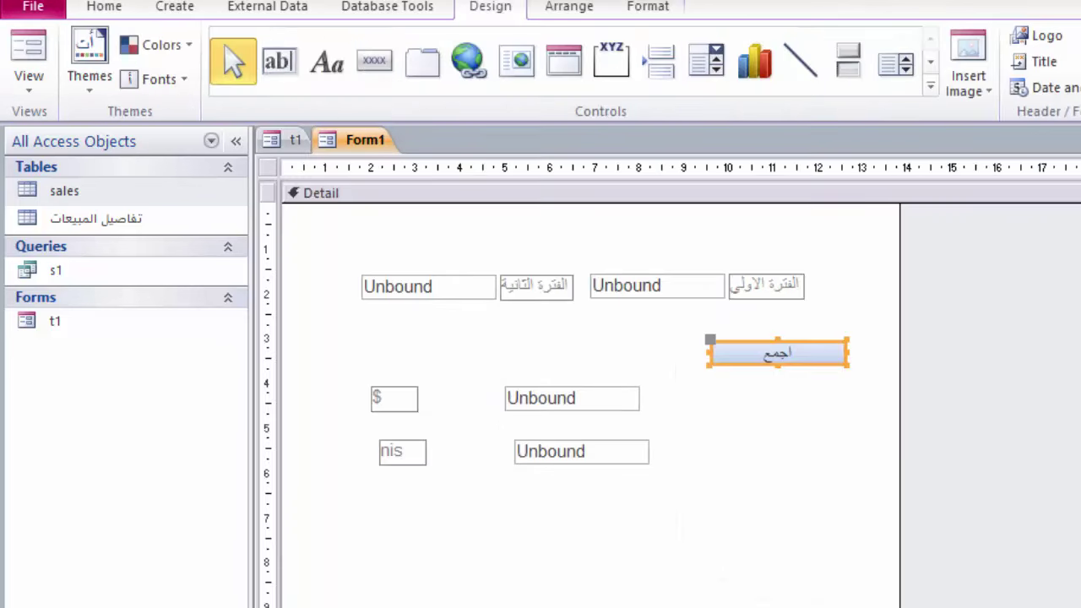
pyautogui.press('F7')
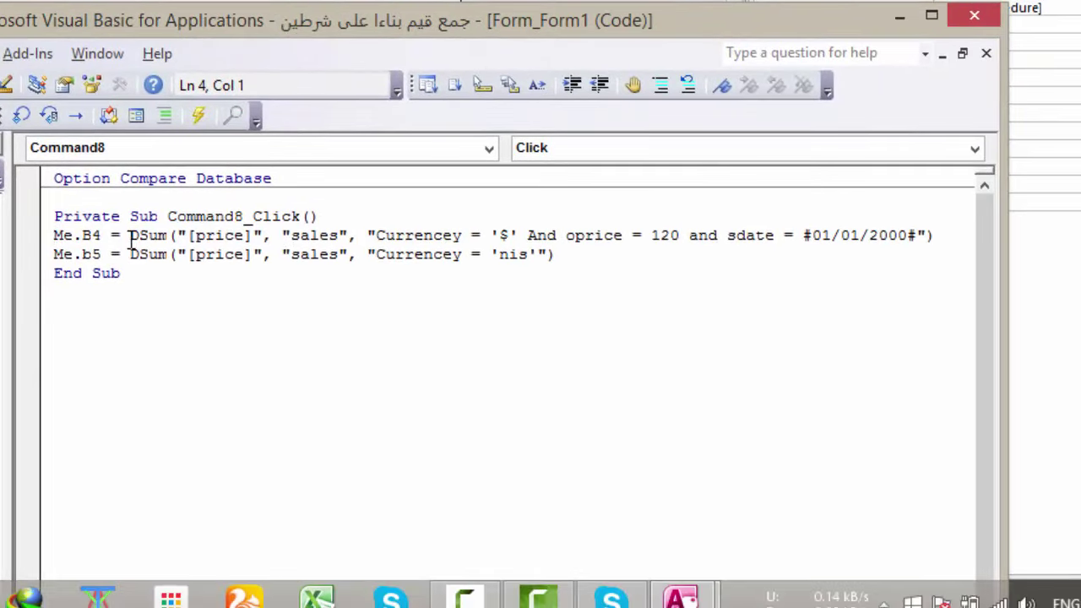
pyautogui.click(131, 238)
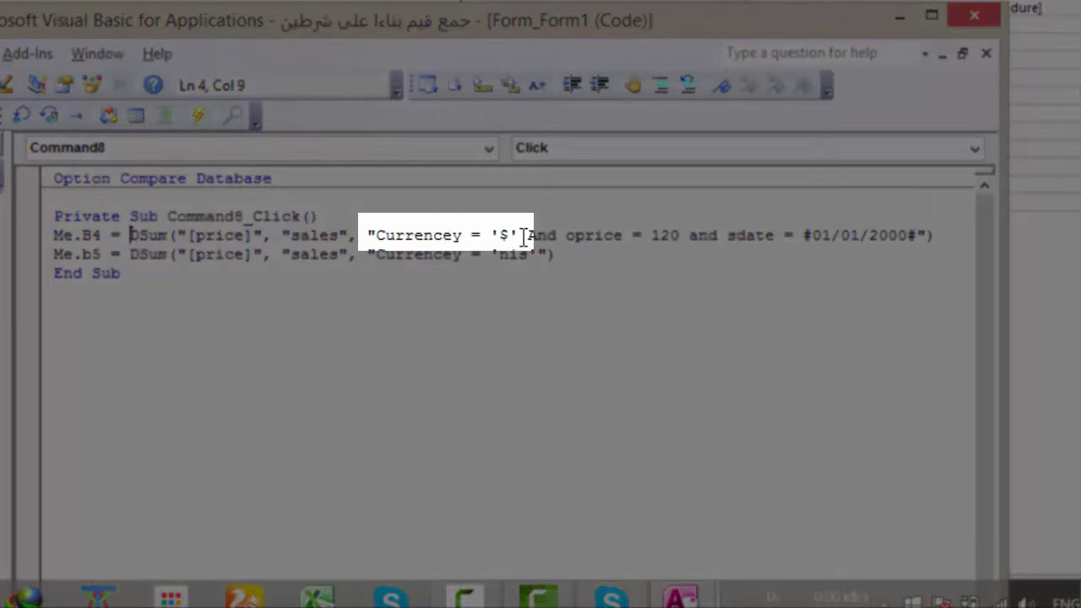
pyautogui.moveTo(518, 235); pyautogui.dragTo(491, 235)
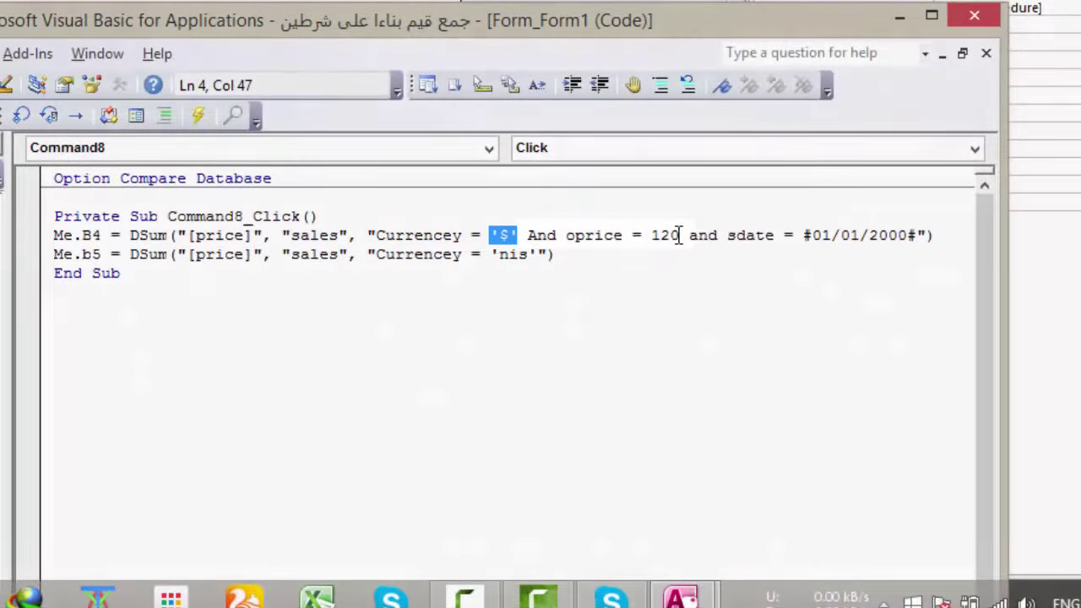
pyautogui.moveTo(682, 236); pyautogui.dragTo(631, 236)
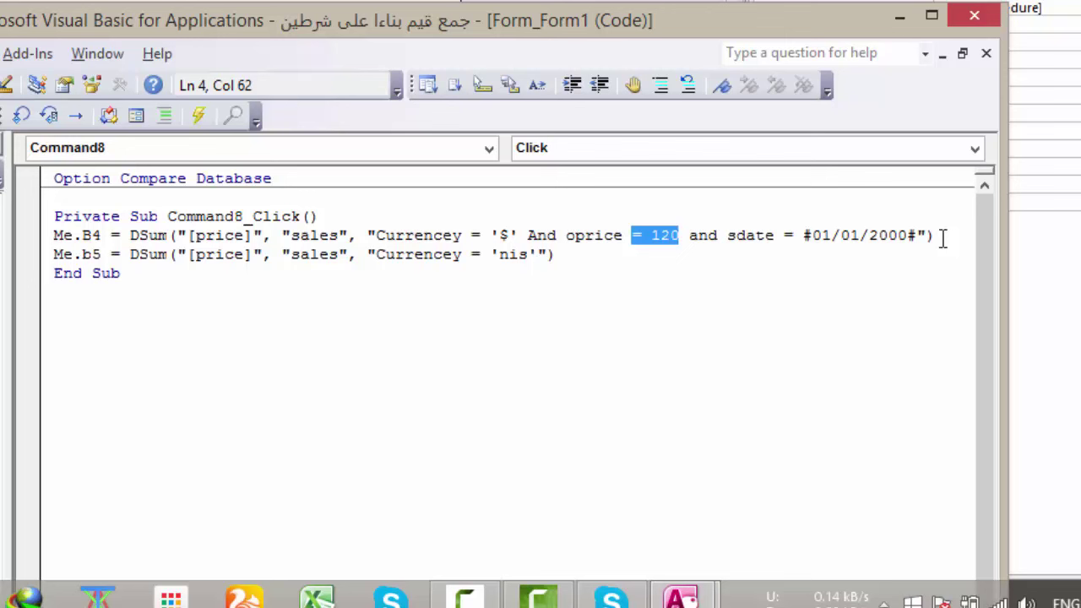
pyautogui.click(573, 292)
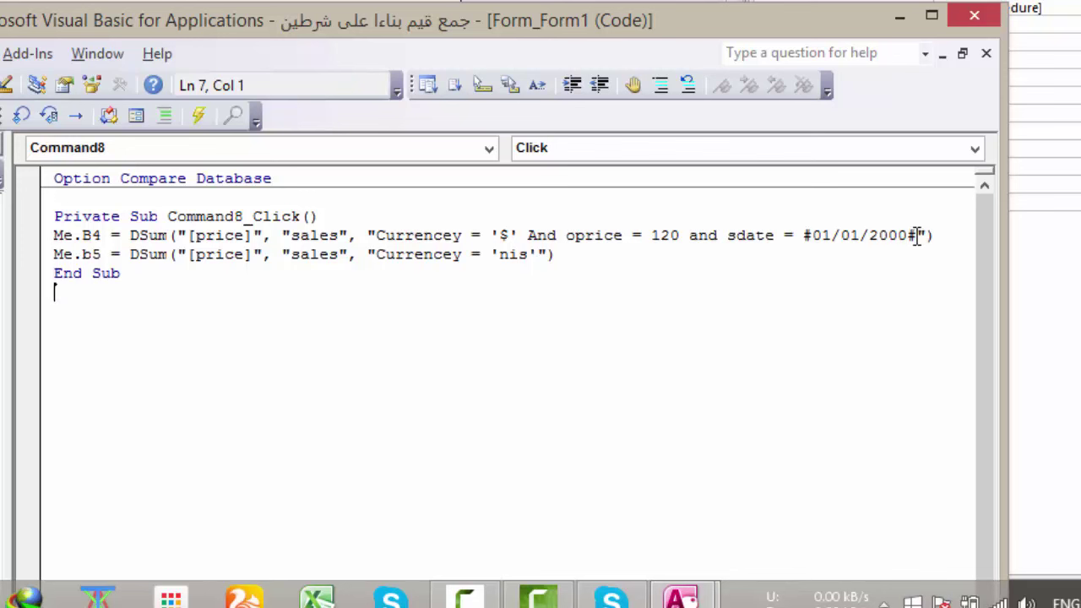
pyautogui.moveTo(926, 236); pyautogui.dragTo(518, 236)
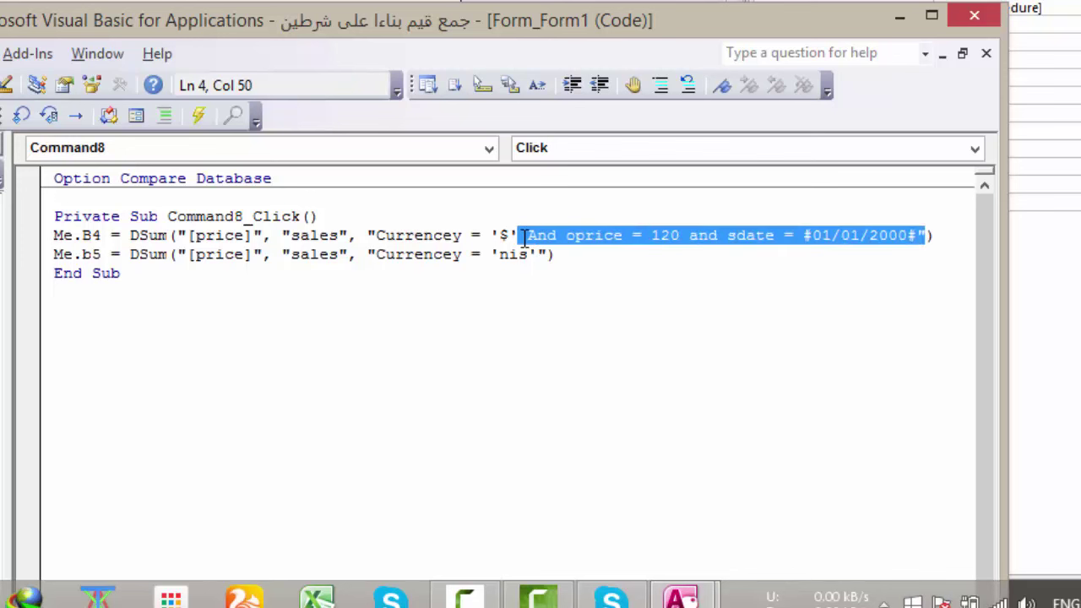
# Step: Replace the oprice and fixed-date conditions with 'and sdate' after the '$' test
pyautogui.press('Delete')
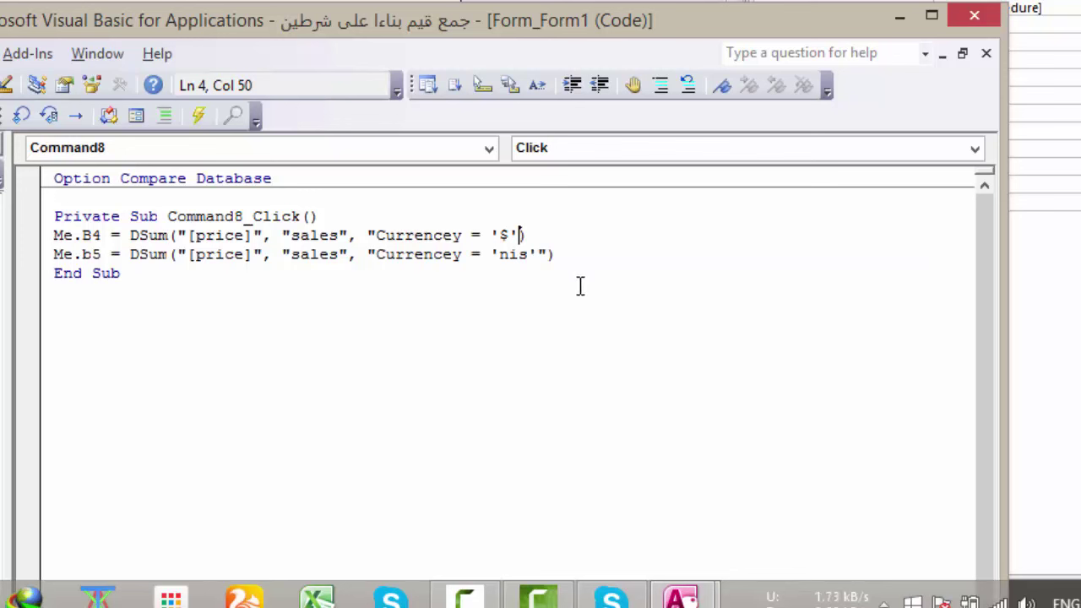
pyautogui.write('and ')
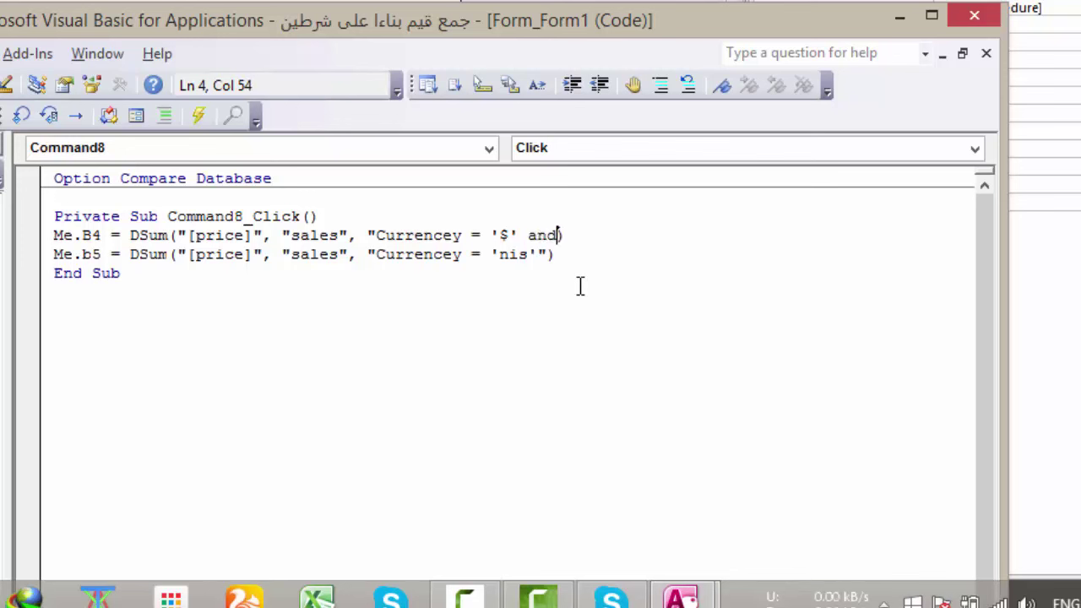
pyautogui.write('s')
pyautogui.write('date')
pyautogui.moveTo(235, 25); pyautogui.dragTo(227, 173)
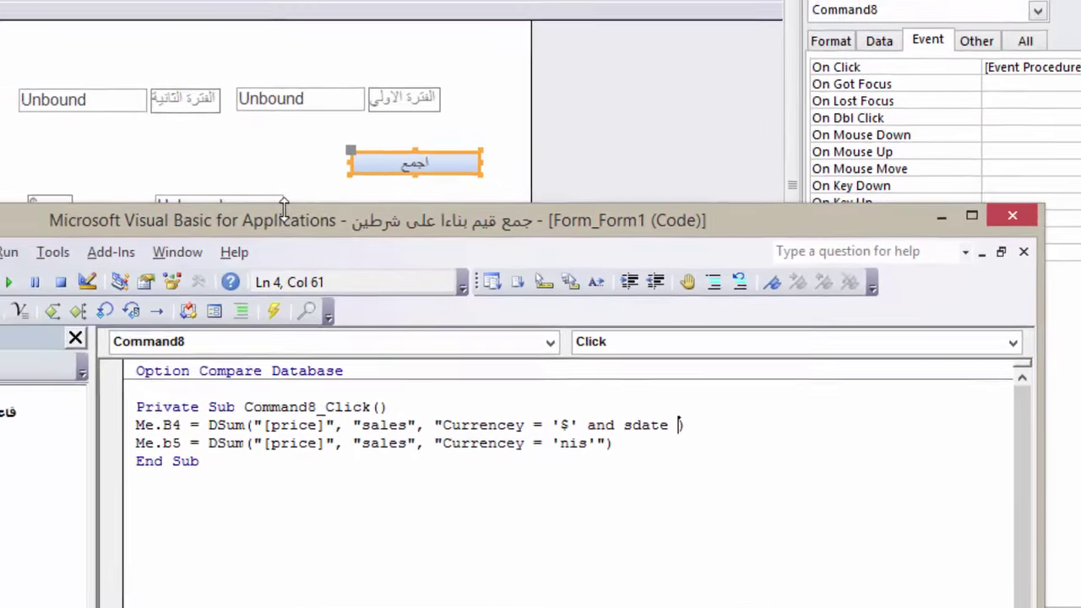
pyautogui.write('=')
pyautogui.press('BackSpace')
pyautogui.press('BackSpace')
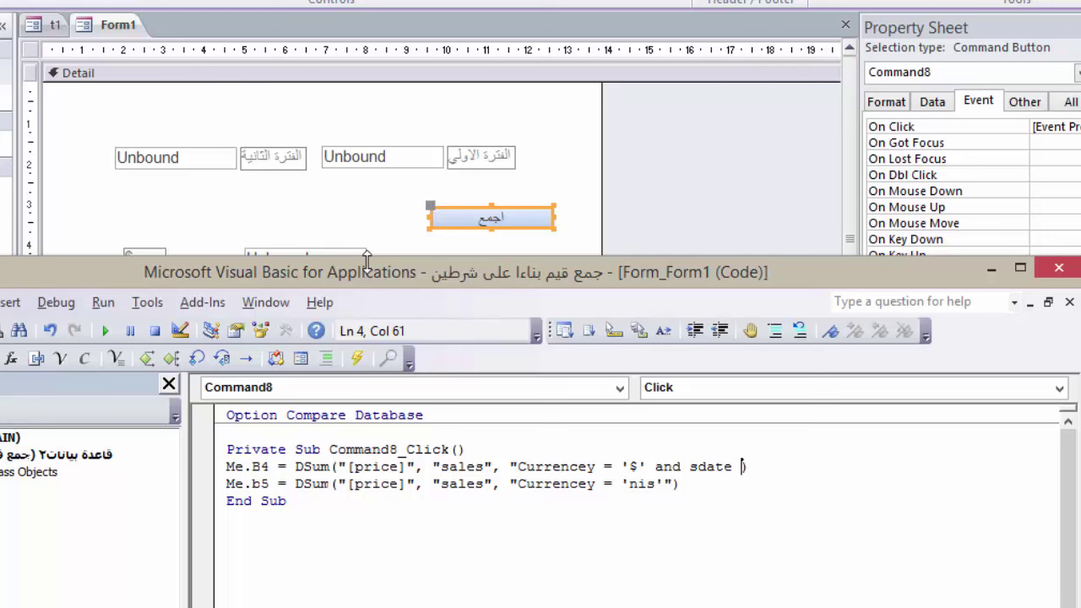
# Step: Make the Me.B4 criteria read "Currencey = '$' and sdate between", then check web date examples
pyautogui.write('= ')
pyautogui.write('betwee')
pyautogui.press('BackSpace')
pyautogui.press('BackSpace')
pyautogui.press('BackSpace')
pyautogui.press('BackSpace')
pyautogui.press('BackSpace')
pyautogui.press('BackSpace')
pyautogui.press('BackSpace')
pyautogui.press('BackSpace')
pyautogui.write('be')
pyautogui.write('tween')
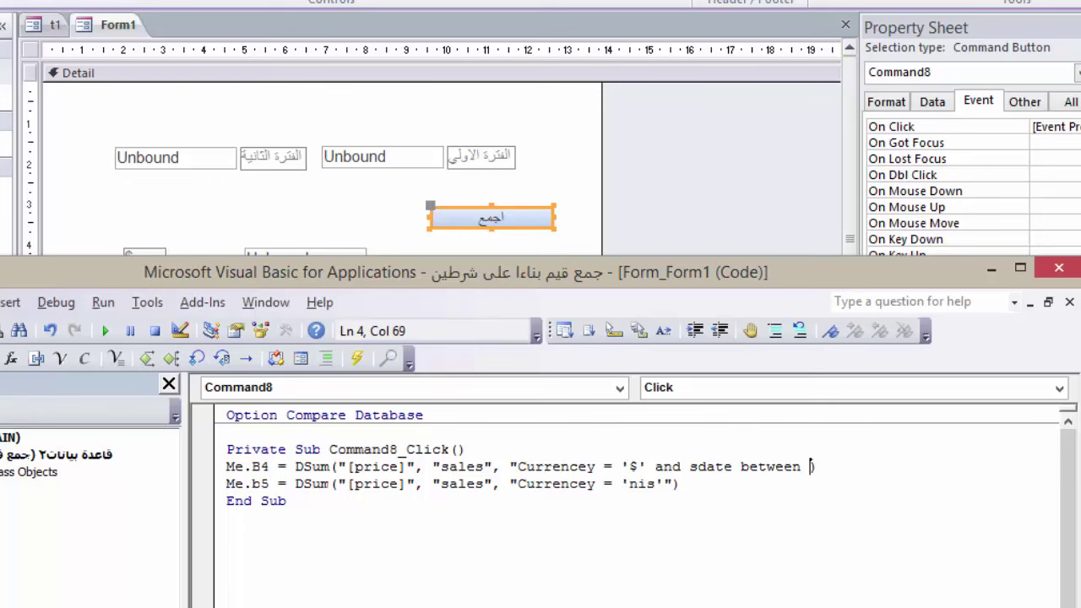
pyautogui.hotkey('alt', 'Tab')
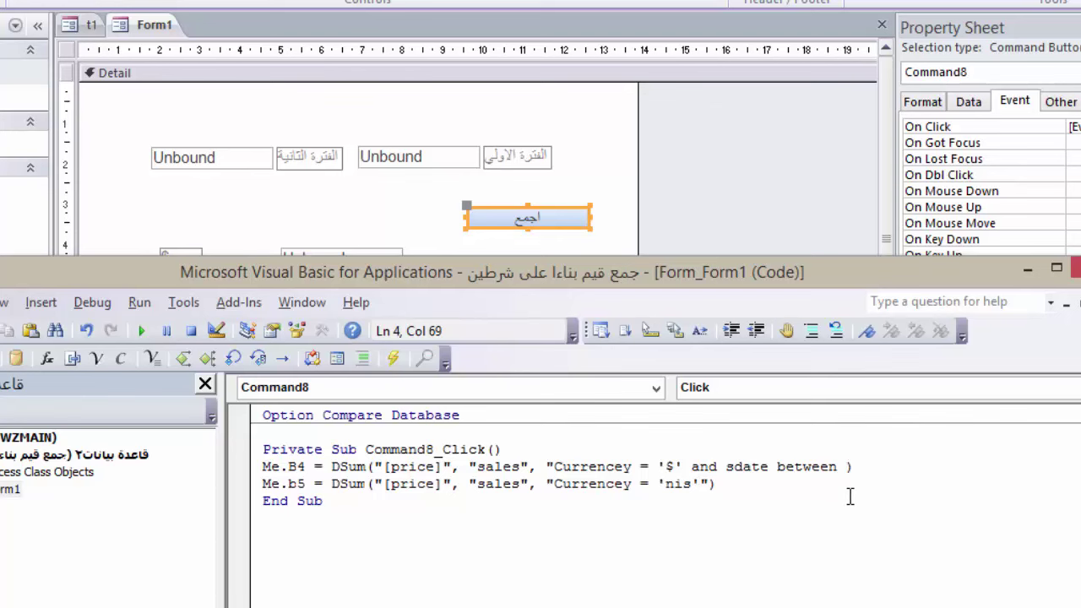
pyautogui.click(10, 489)
pyautogui.doubleClick(17, 505)
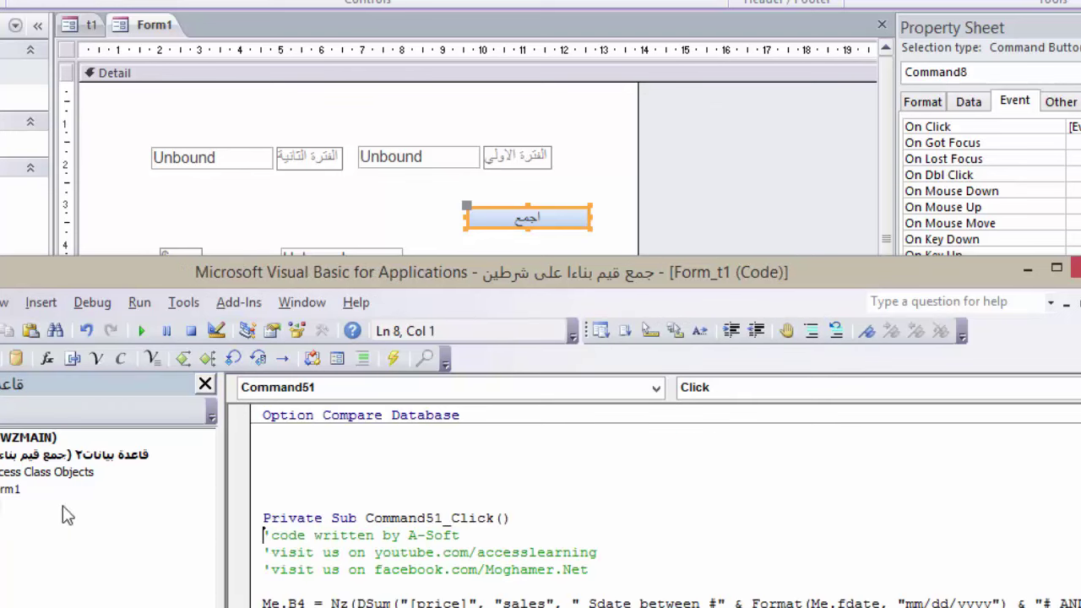
pyautogui.moveTo(736, 278); pyautogui.dragTo(688, 112)
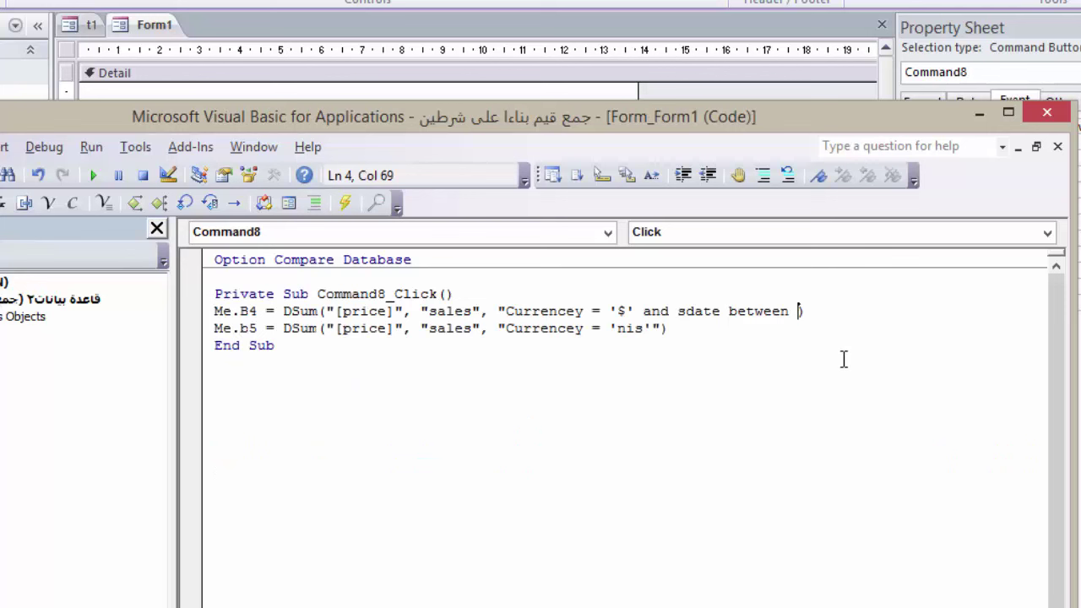
# Step: After 'between' in the dollar criteria, add the #" & … &"# delimiters around an empty bracket placeholder
pyautogui.write('#""')
pyautogui.press('BackSpace')
pyautogui.write('&')
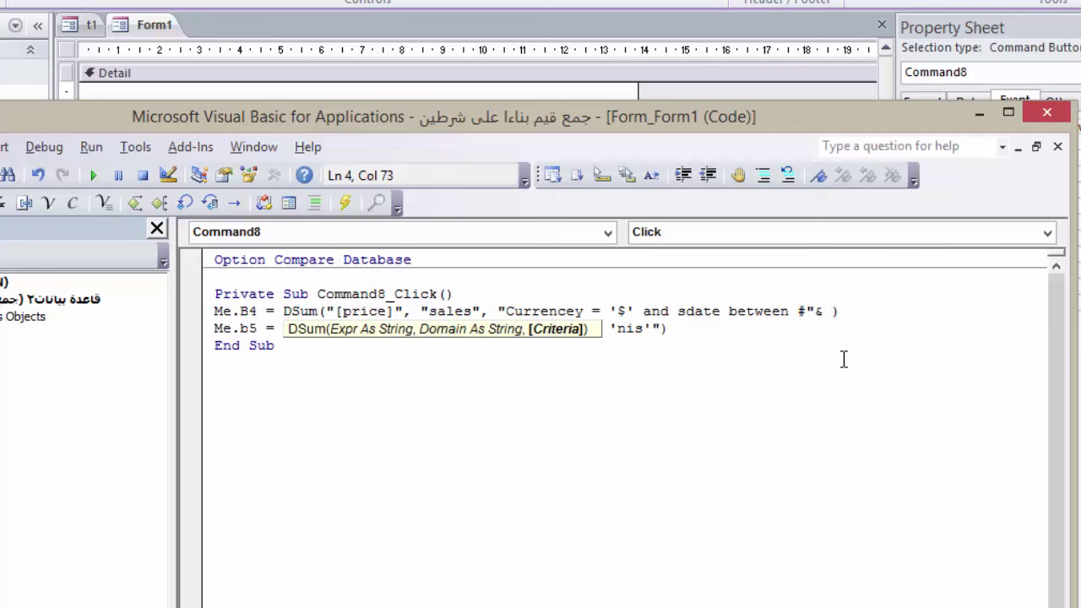
pyautogui.write(' #')
pyautogui.press('BackSpace')
pyautogui.write('&"')
pyautogui.write('#')
pyautogui.click(833, 313)
pyautogui.write('[]')
pyautogui.press('Left')
# Step: Replace the placeholder with format(me.fdate, "mm/dd/yyyy"), triggering 'Expected: list separator or )'
pyautogui.click(832, 312)
pyautogui.write('format')
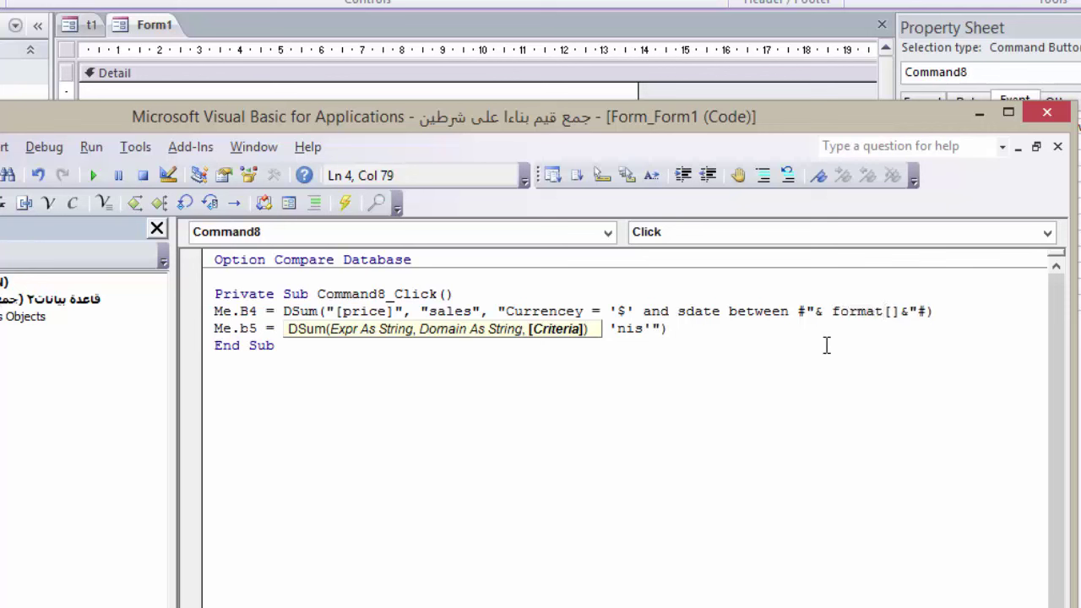
pyautogui.write(')')
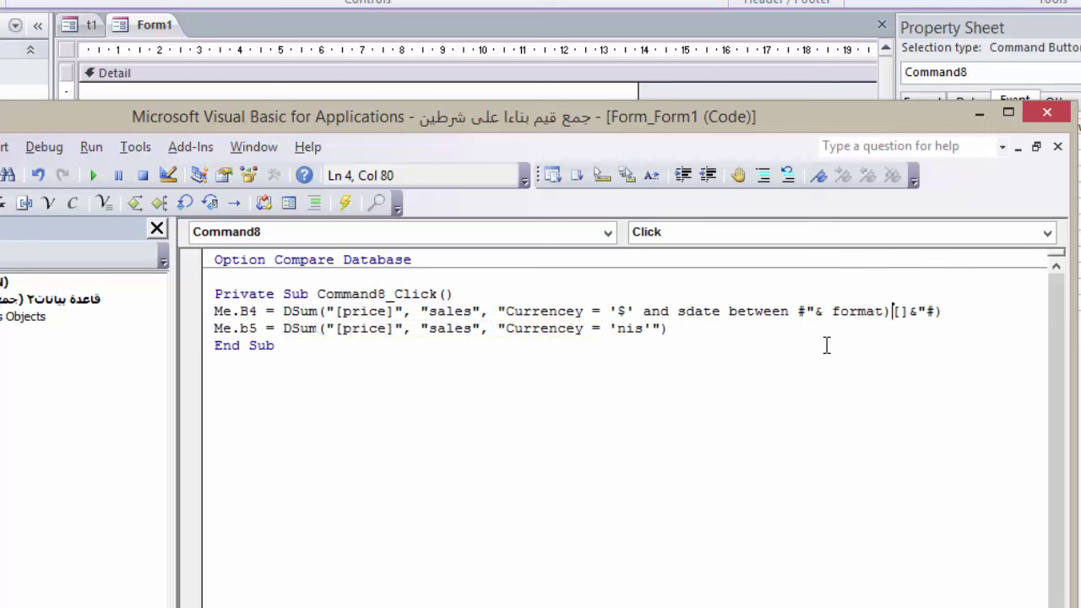
pyautogui.press('BackSpace')
pyautogui.write('(')
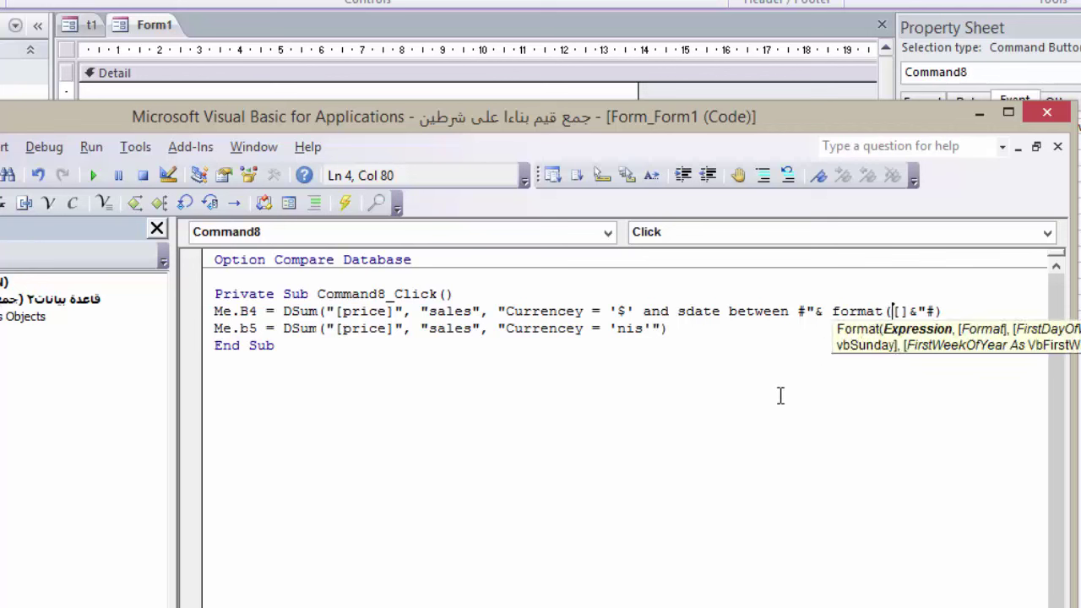
pyautogui.write('me')
pyautogui.write('.')
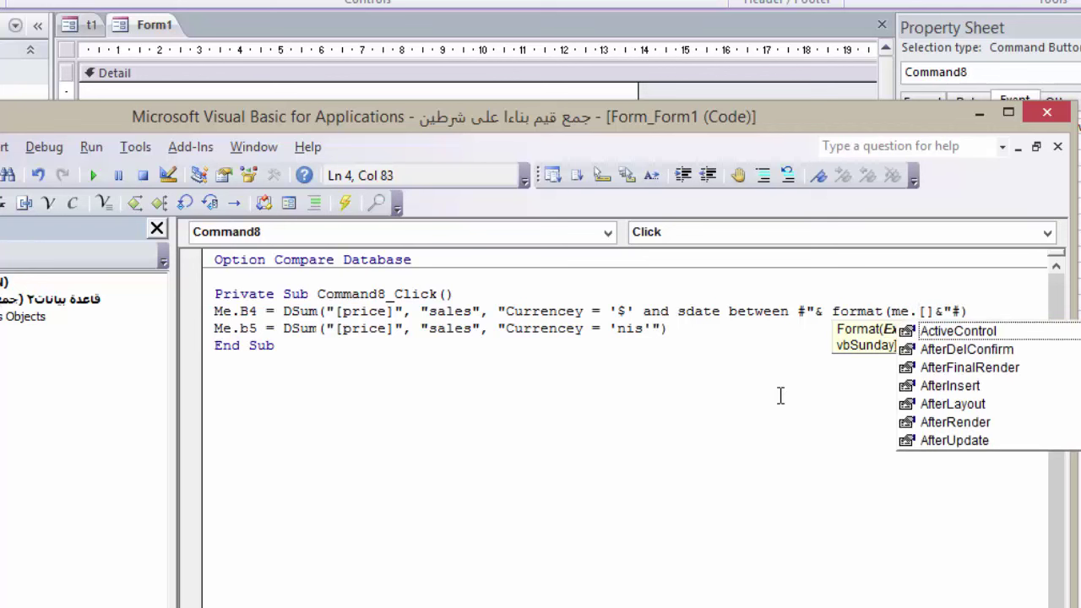
pyautogui.write('fda')
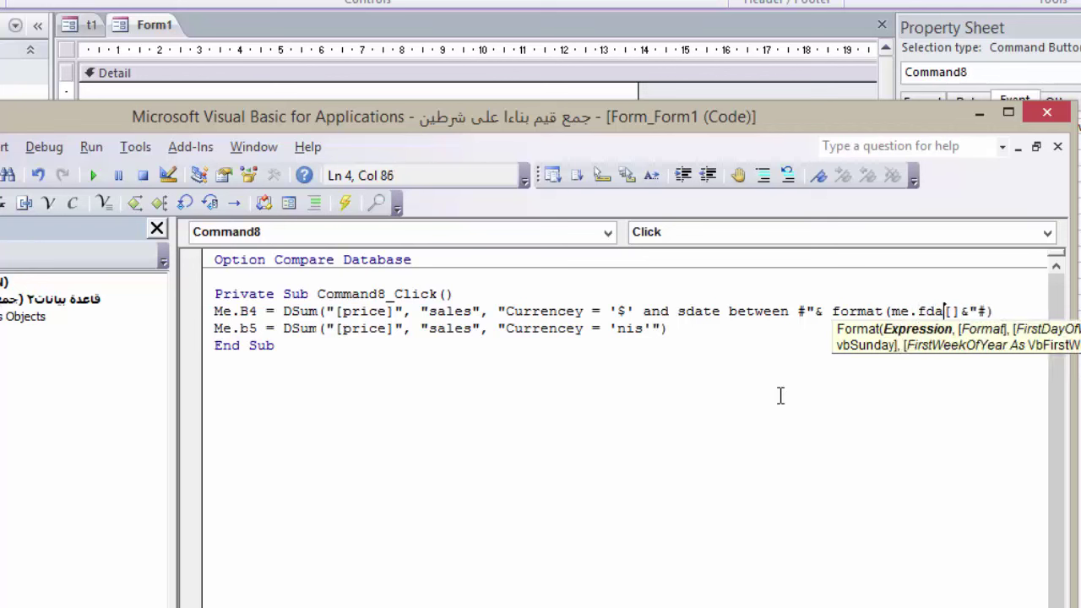
pyautogui.write('te')
pyautogui.moveTo(730, 119); pyautogui.dragTo(545, 119)
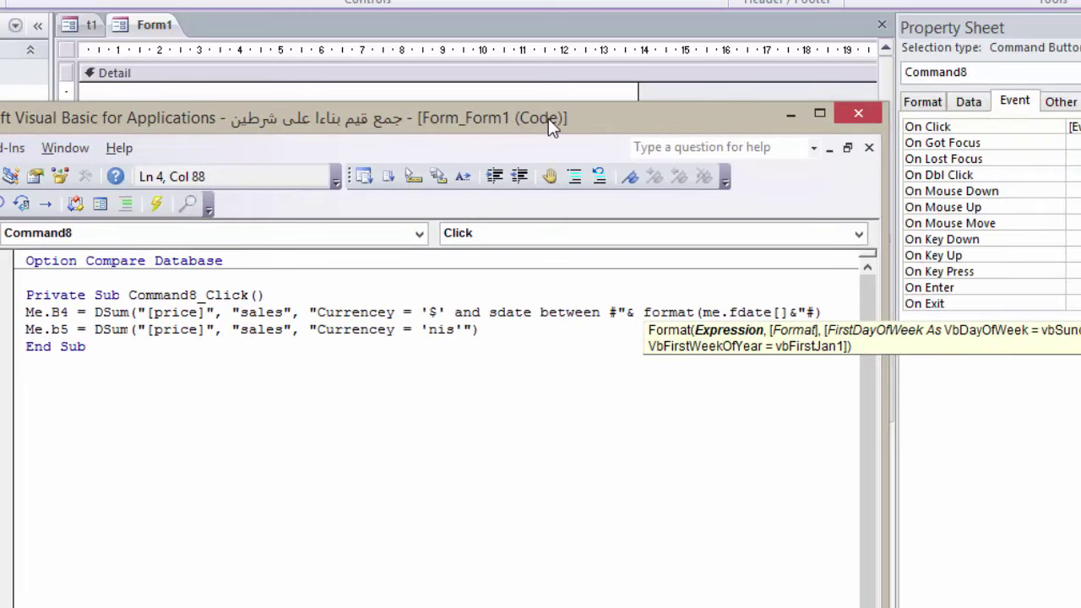
pyautogui.moveTo(787, 313); pyautogui.dragTo(772, 314)
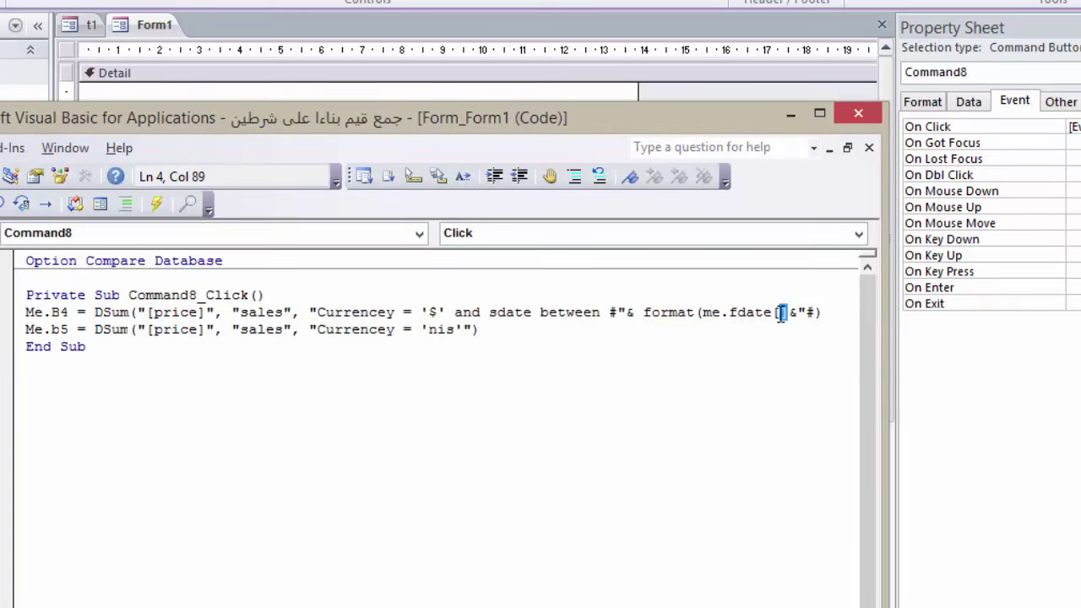
pyautogui.press('Delete')
pyautogui.write(',')
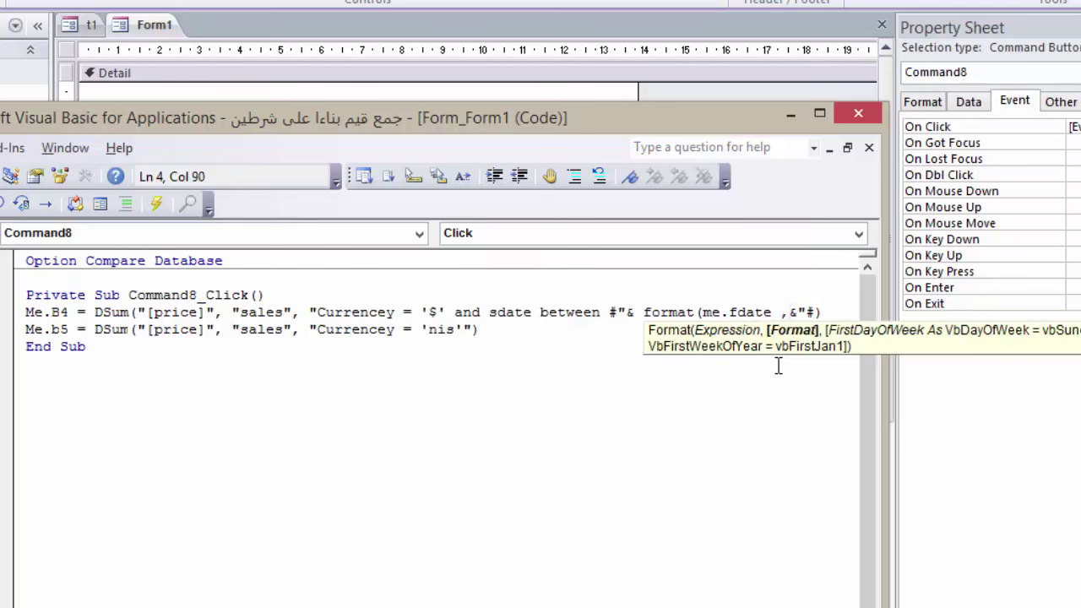
pyautogui.write('""')
pyautogui.write('mm')
pyautogui.write('/dd')
pyautogui.write('/yy')
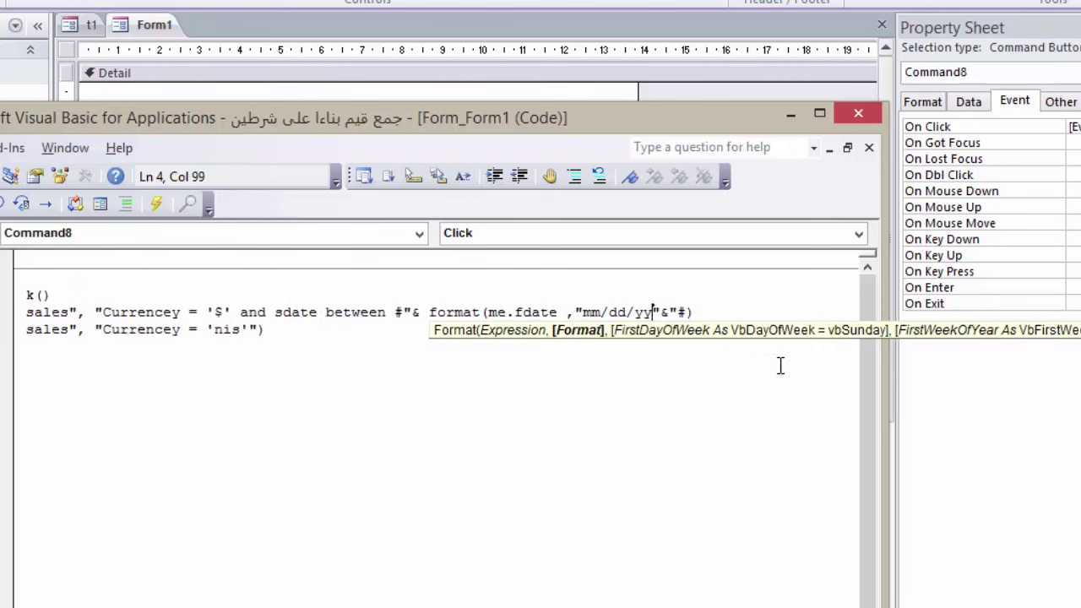
pyautogui.write('yy')
pyautogui.click(679, 313)
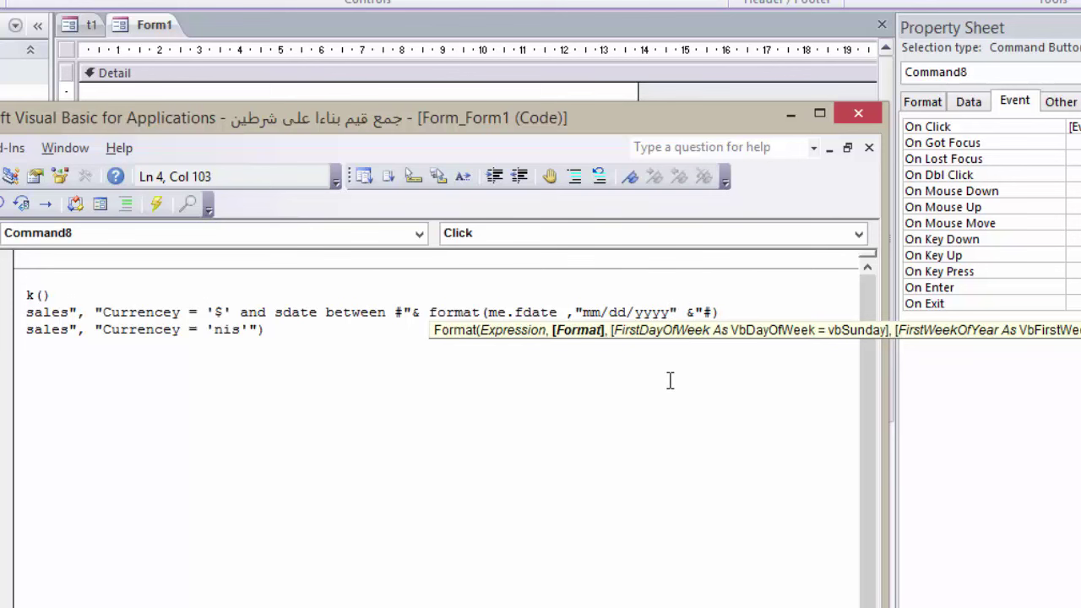
pyautogui.click(478, 379)
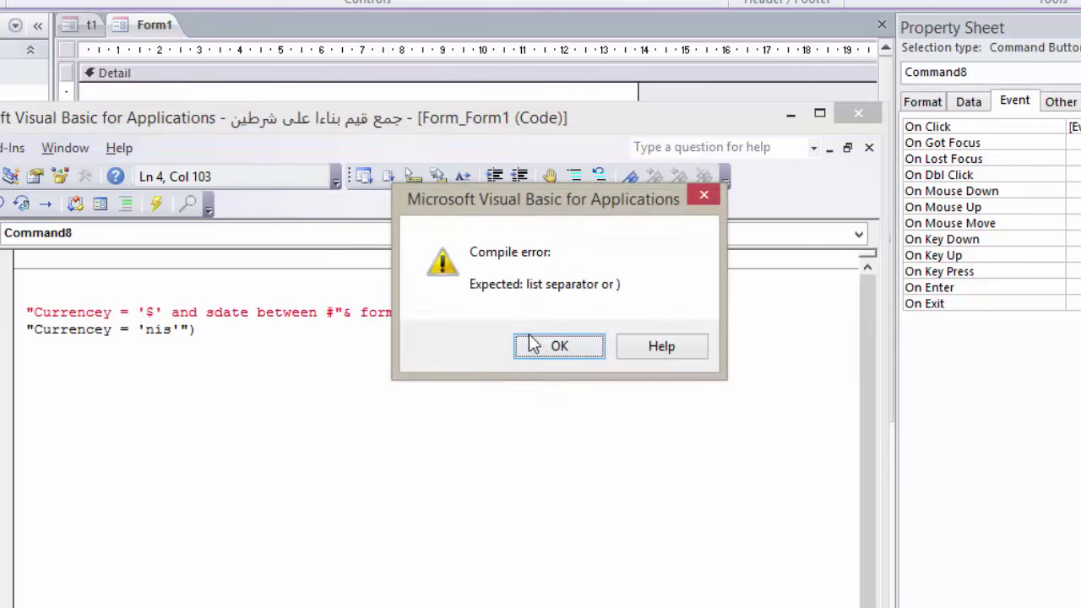
# Step: Move the closing parenthesis to right after the date format string and append 'and' to the line
pyautogui.click(546, 347)
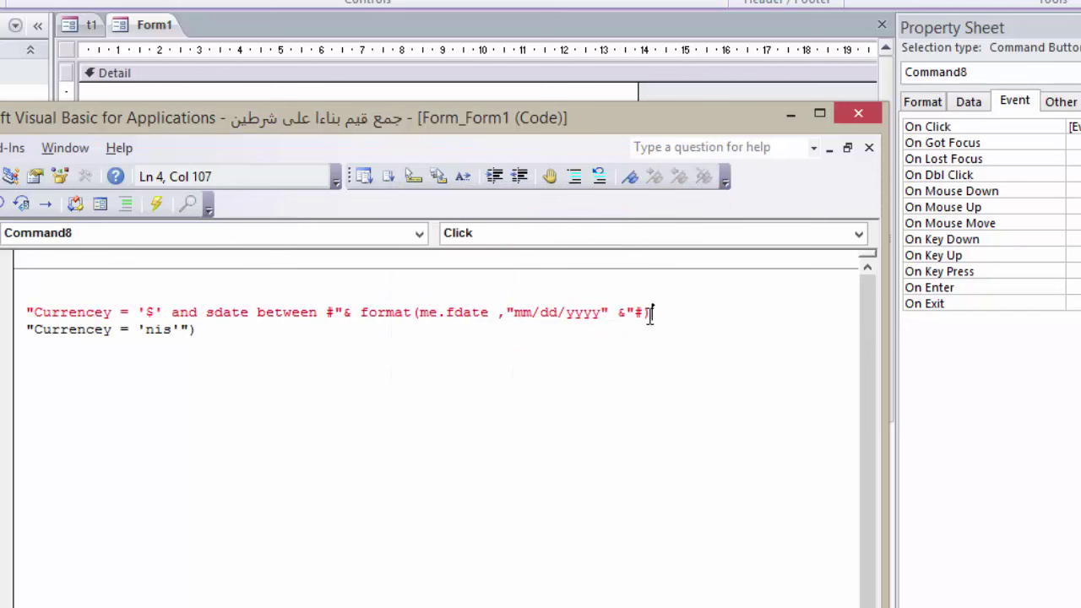
pyautogui.press('BackSpace')
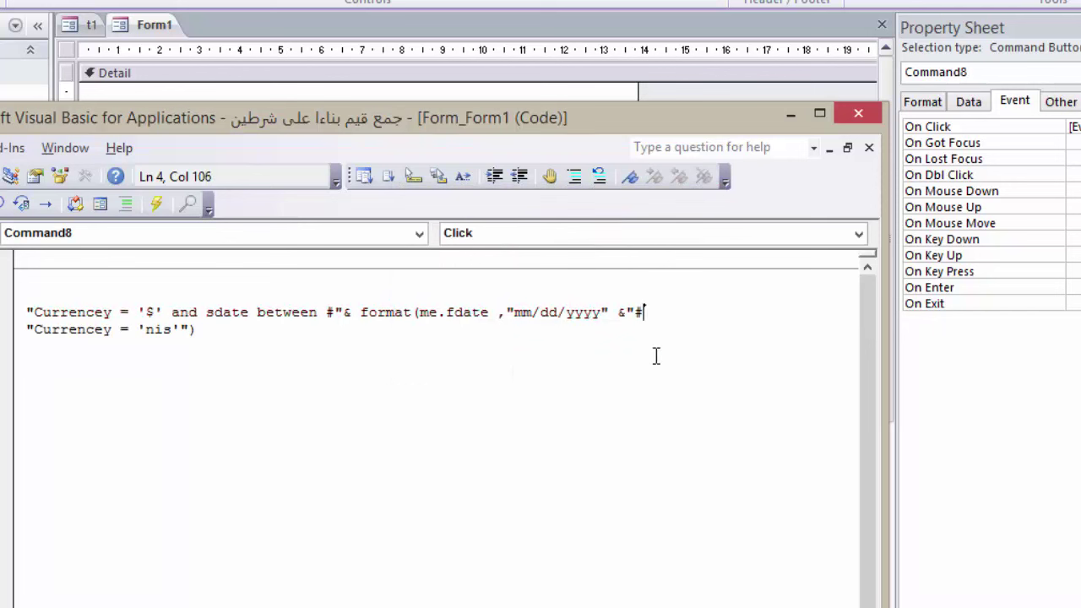
pyautogui.click(611, 313)
pyautogui.write(')')
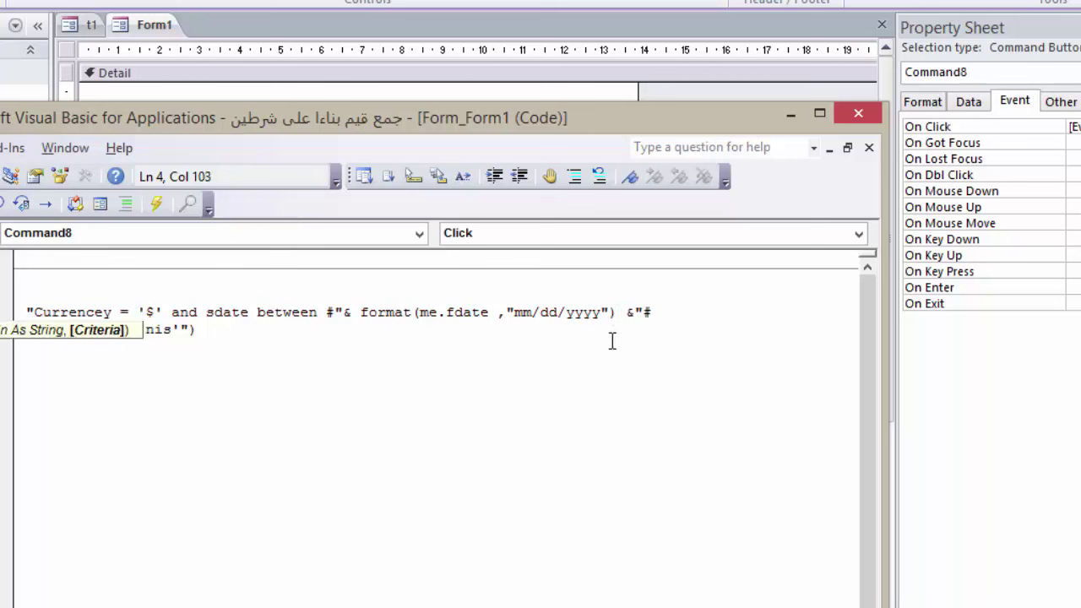
pyautogui.click(662, 314)
pyautogui.write('an')
pyautogui.write('d')
# Step: Paste a copy of the formatted date criterion after 'and' and make the first date Me.sdate
pyautogui.moveTo(327, 313); pyautogui.dragTo(656, 313)
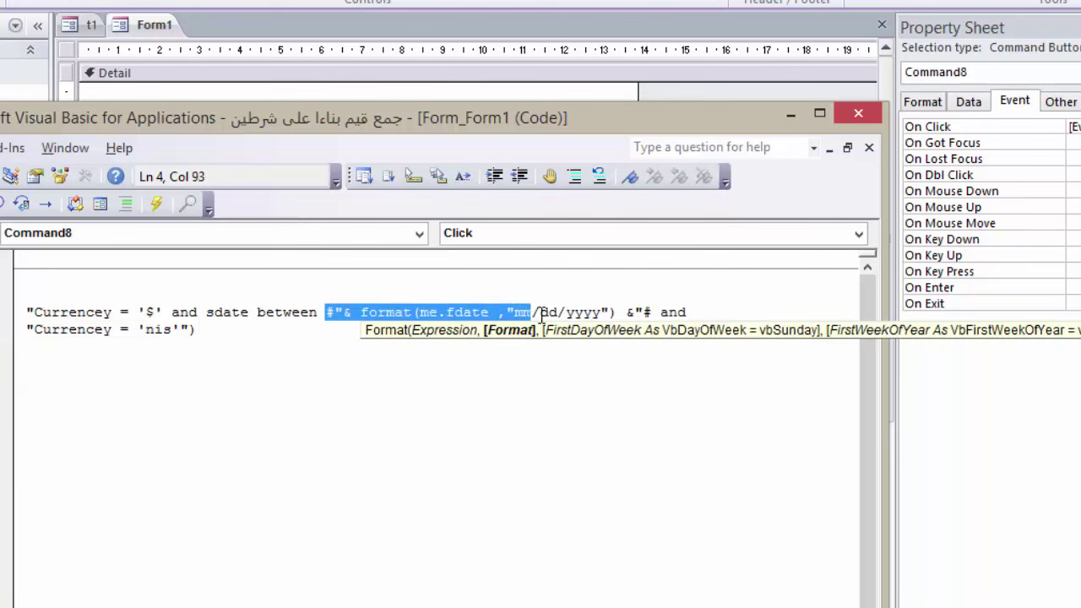
pyautogui.hotkey('ctrl', 'c')
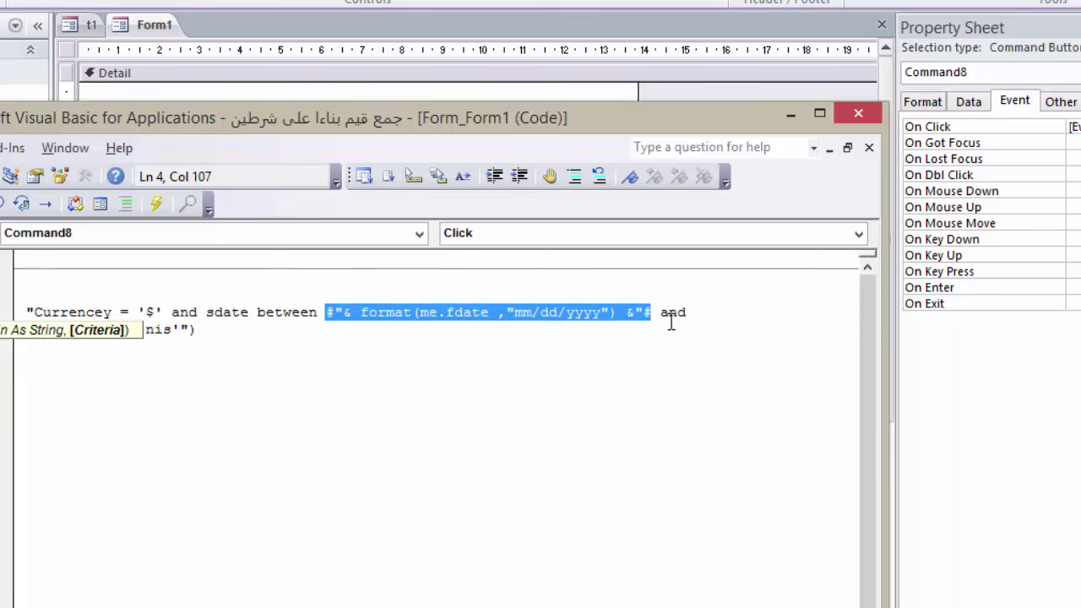
pyautogui.click(707, 319)
pyautogui.hotkey('ctrl', 'v')
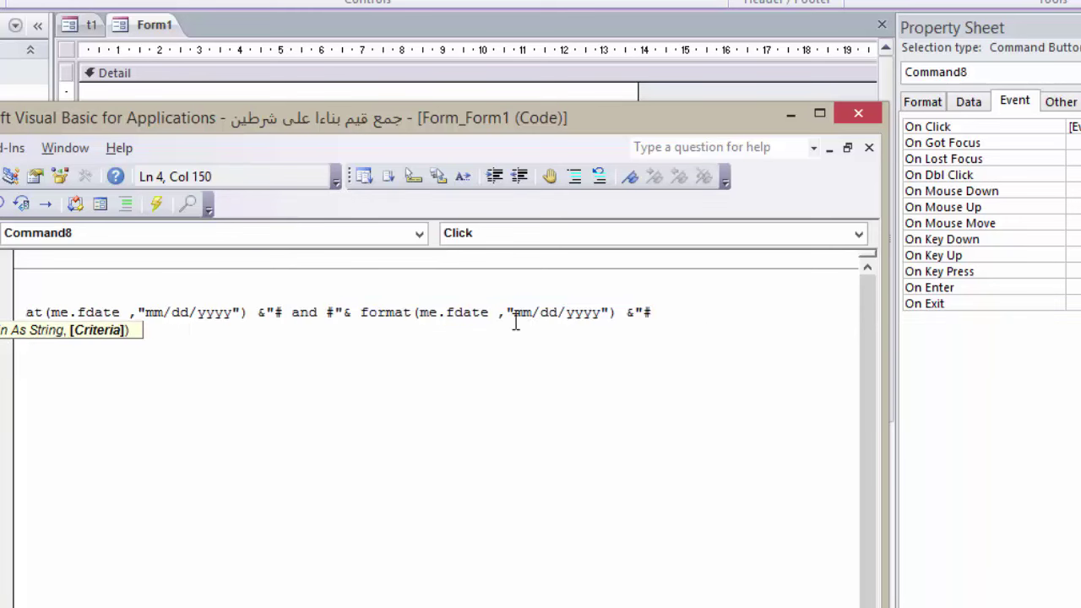
pyautogui.moveTo(490, 313); pyautogui.dragTo(446, 311)
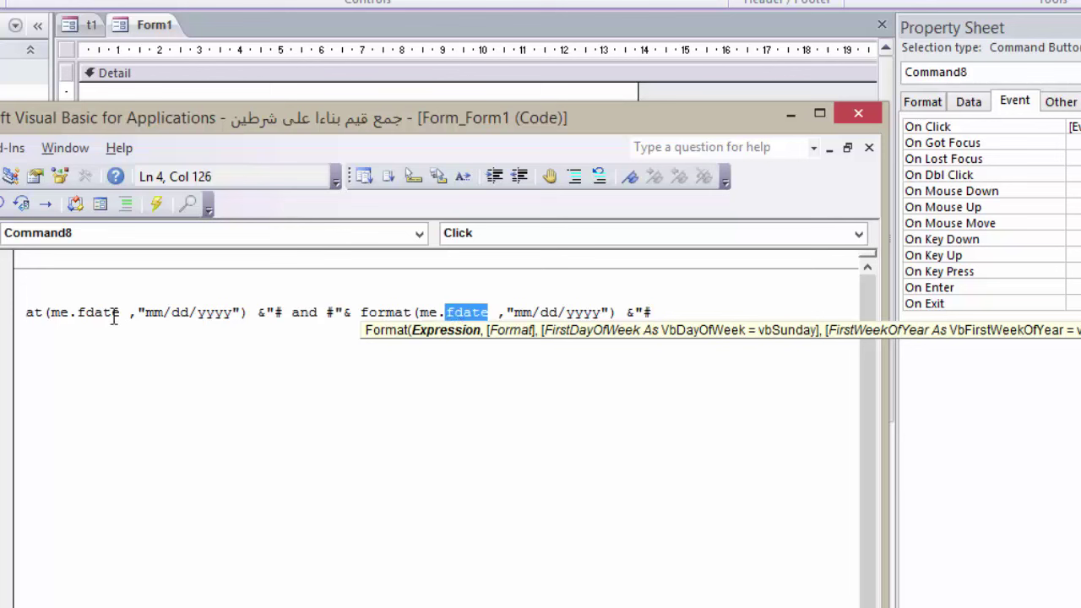
pyautogui.click(86, 312)
pyautogui.write('s')
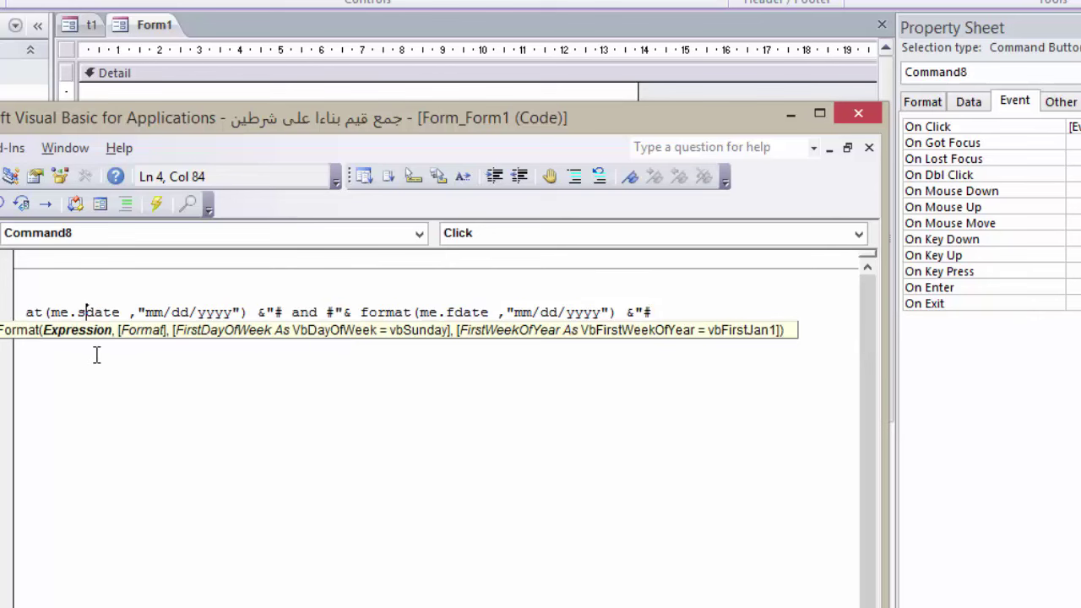
pyautogui.click(287, 422)
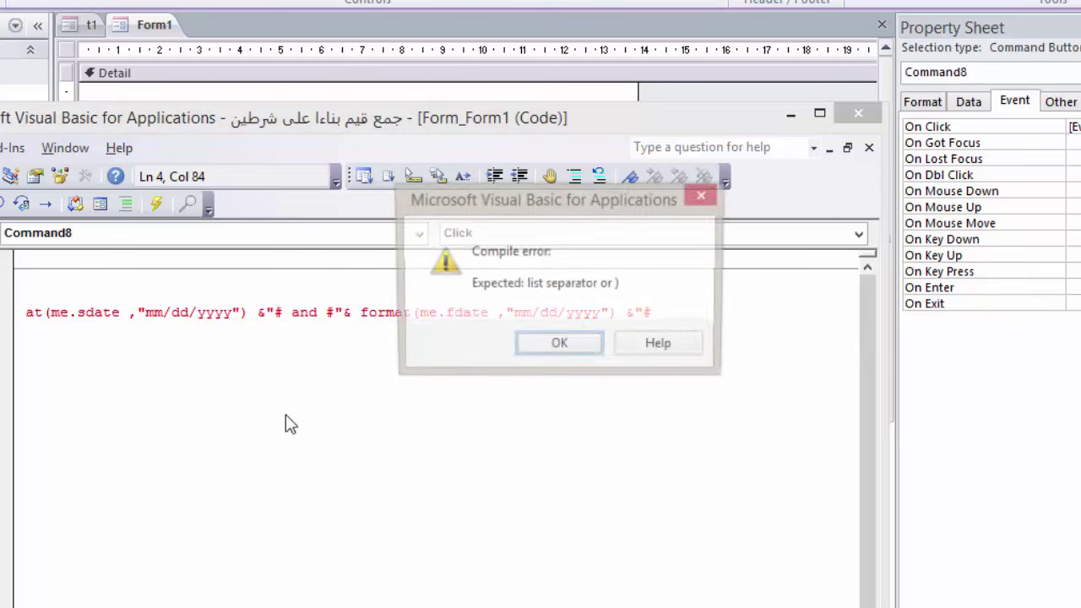
# Step: Close the criteria with ") so the dollar DSum compiles, then widen the code window
pyautogui.click(546, 355)
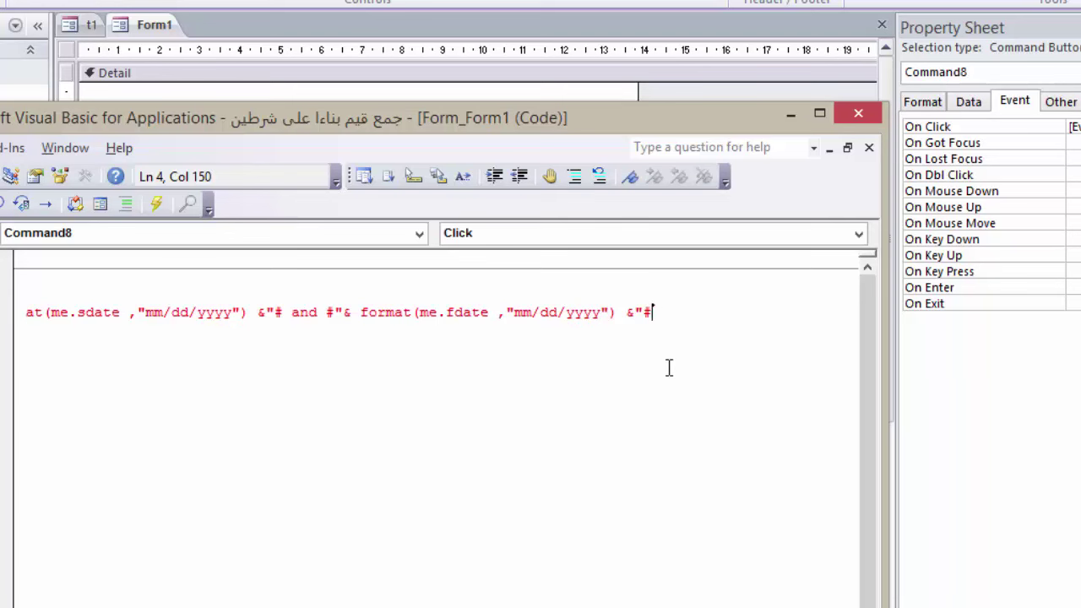
pyautogui.write(')')
pyautogui.click(559, 396)
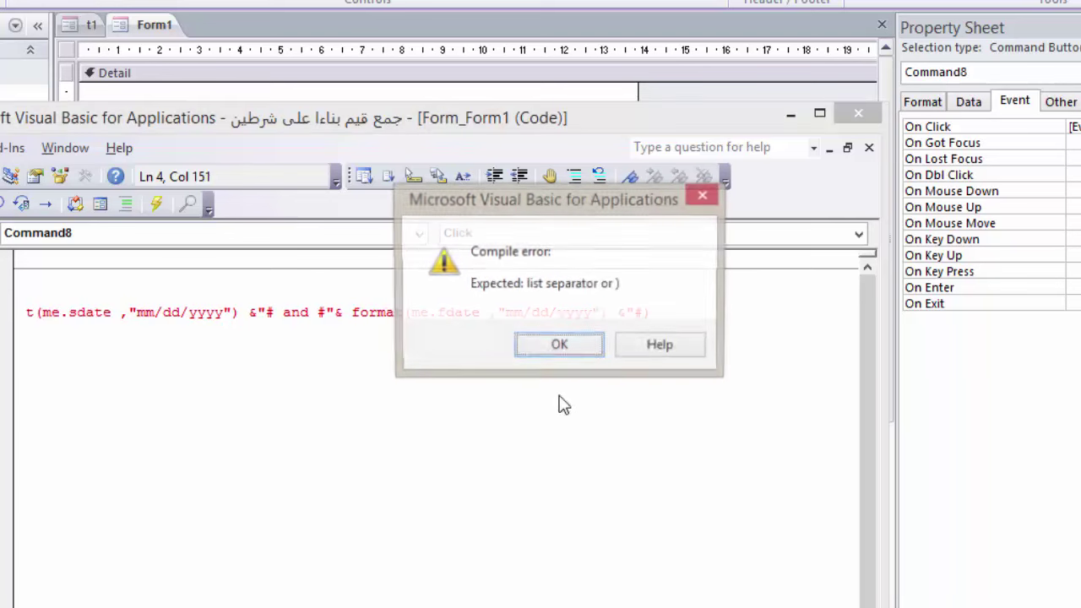
pyautogui.click(560, 345)
pyautogui.moveTo(440, 127); pyautogui.dragTo(517, 22)
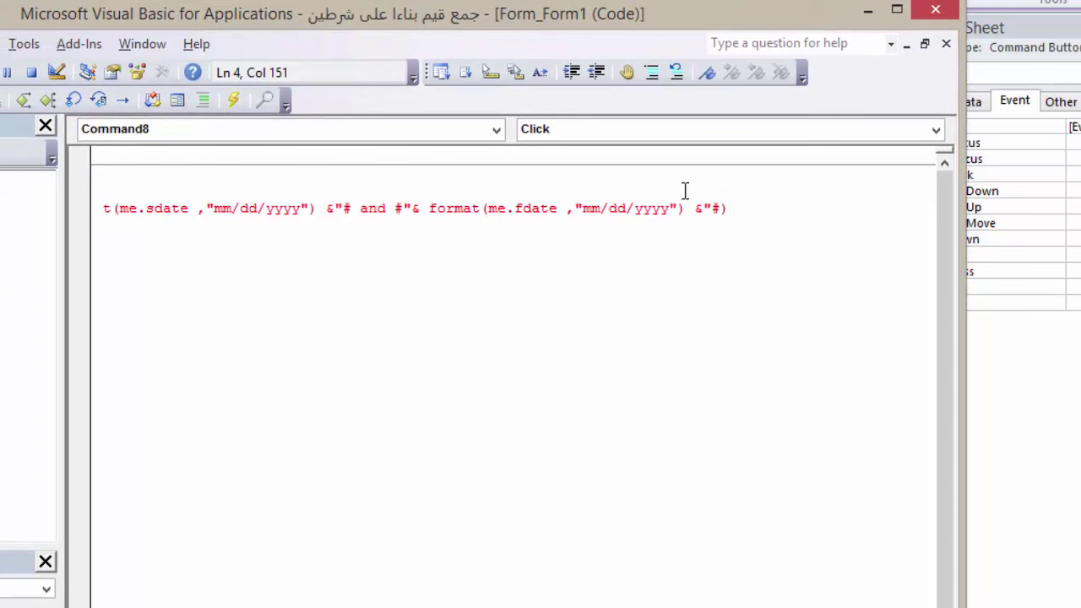
pyautogui.click(720, 208)
pyautogui.write('"')
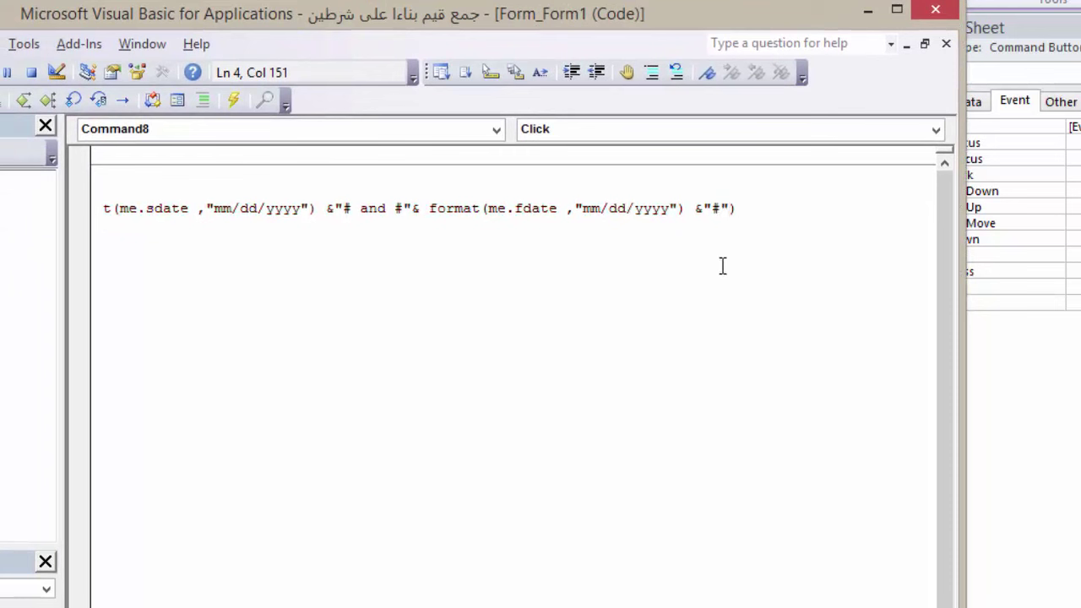
pyautogui.click(540, 302)
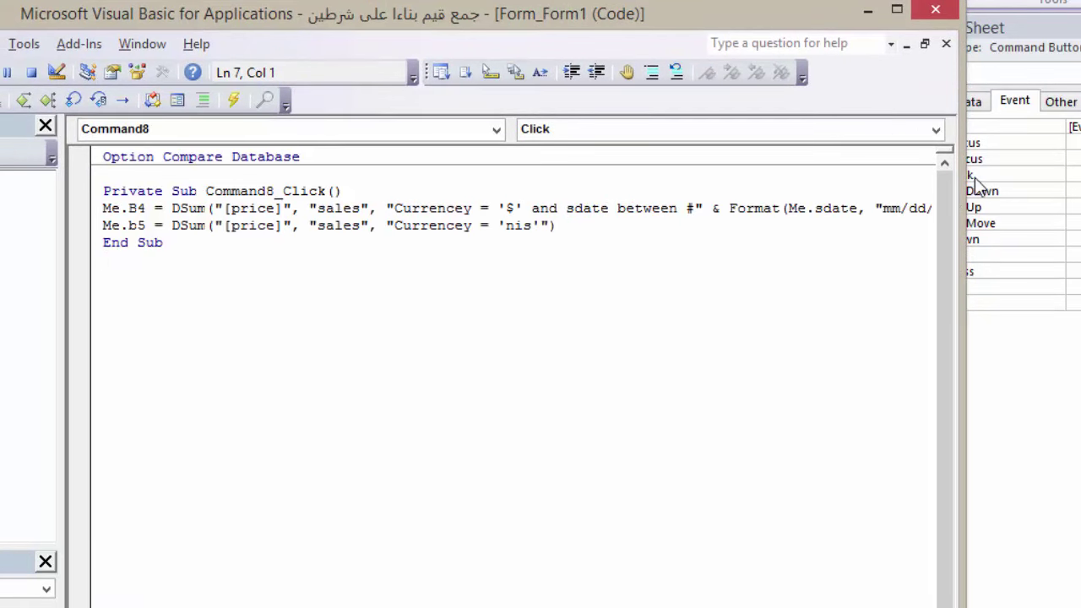
pyautogui.moveTo(966, 184); pyautogui.dragTo(1080, 184)
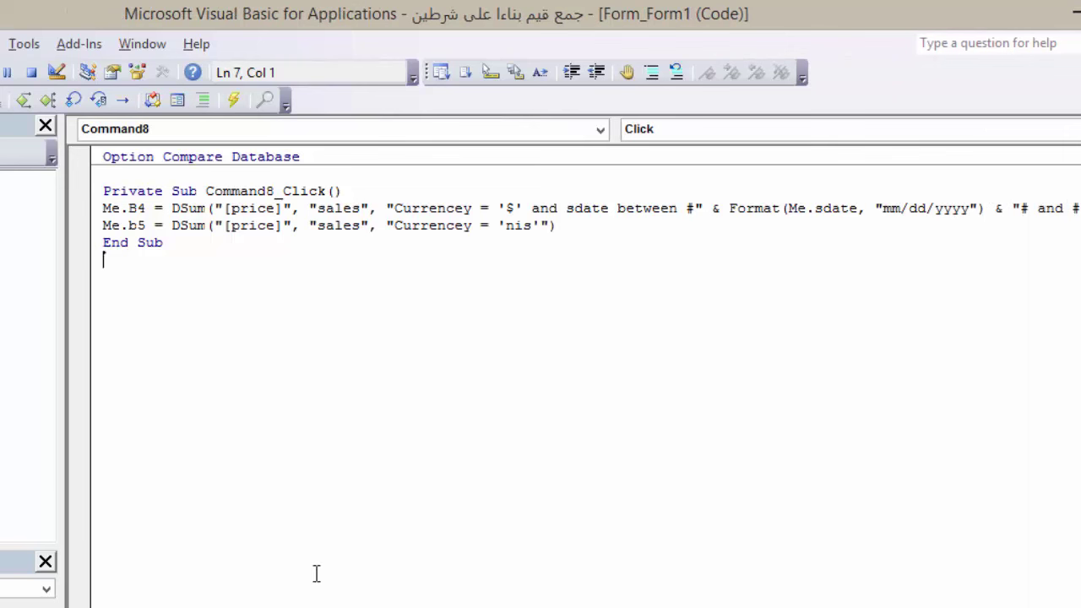
pyautogui.hscroll(5, 541, 211)
pyautogui.hscroll(3, 541, 211)
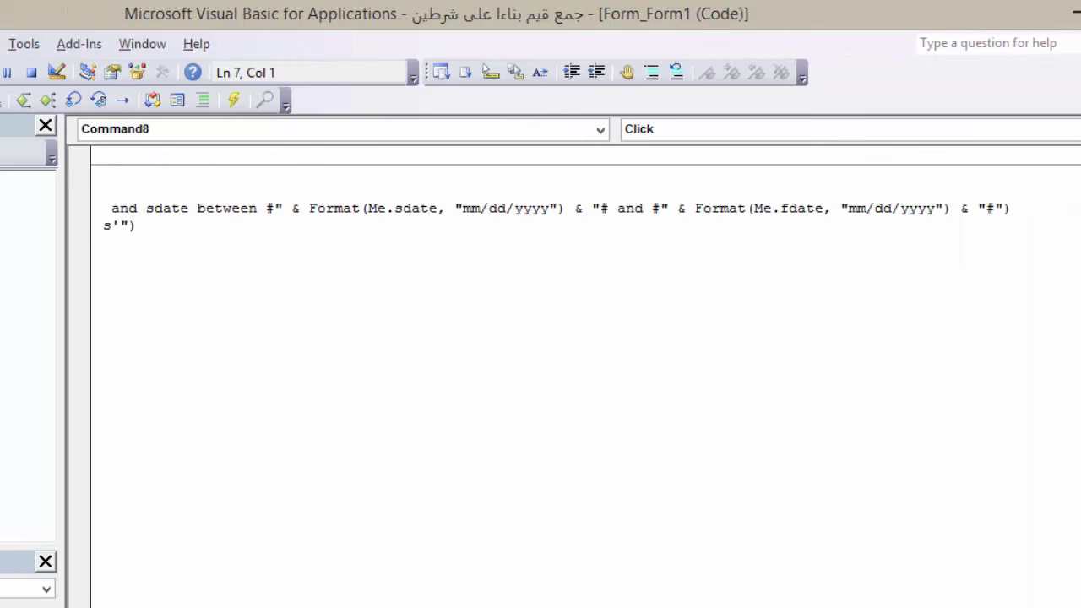
pyautogui.hscroll(-8, 541, 211)
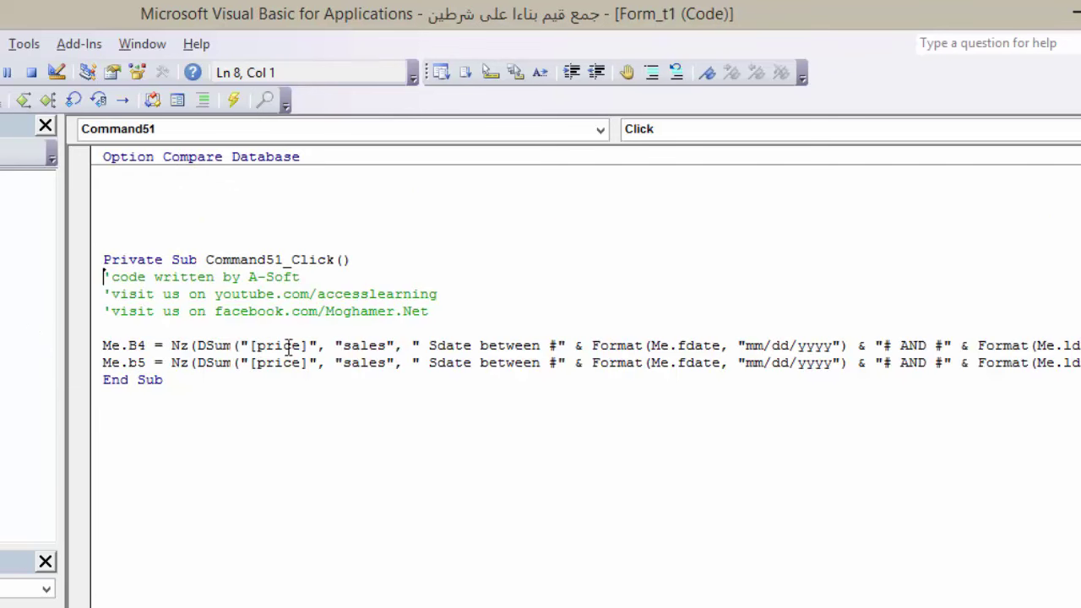
# Step: Walk through the Nz(DSum([price], sales, Sdate between Format(Me.fdate, "mm/dd/yyyy"))) example code
pyautogui.moveTo(190, 346); pyautogui.dragTo(173, 345)
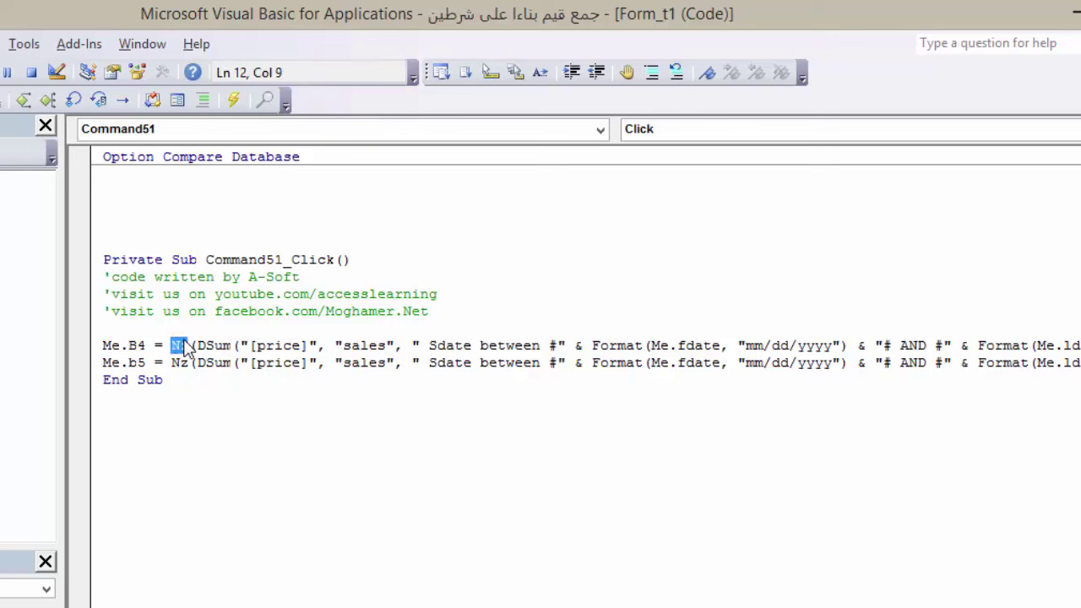
pyautogui.click(266, 344)
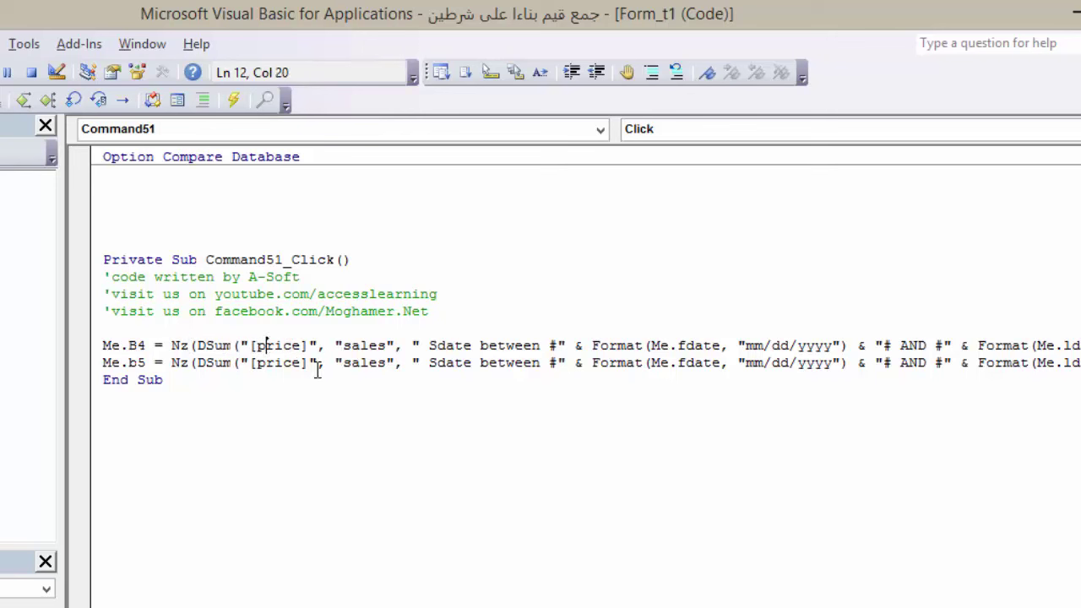
pyautogui.click(364, 345)
pyautogui.moveTo(473, 346); pyautogui.dragTo(431, 346)
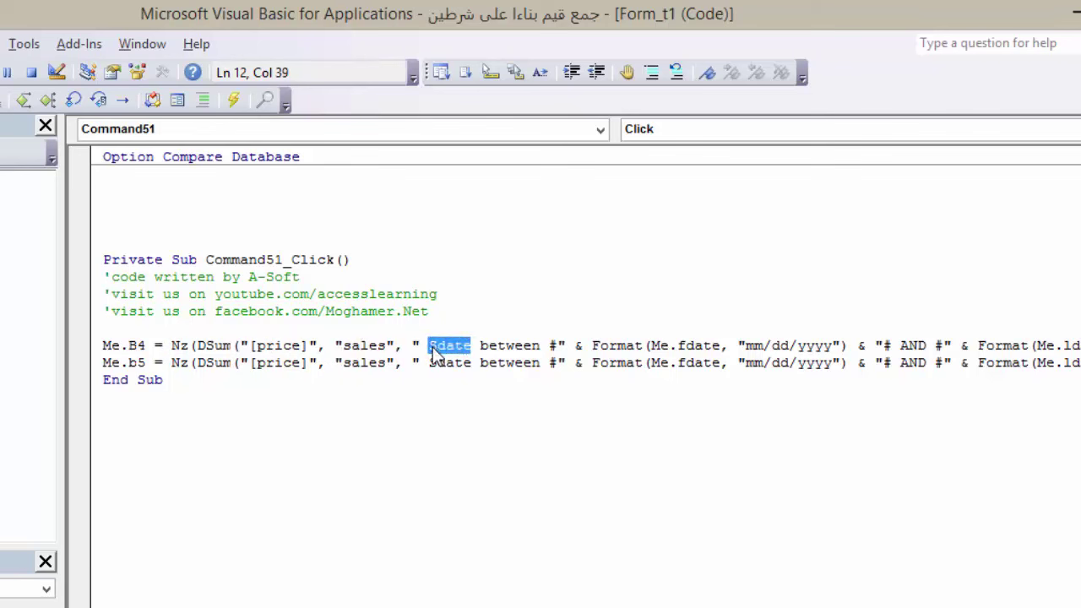
pyautogui.click(507, 345)
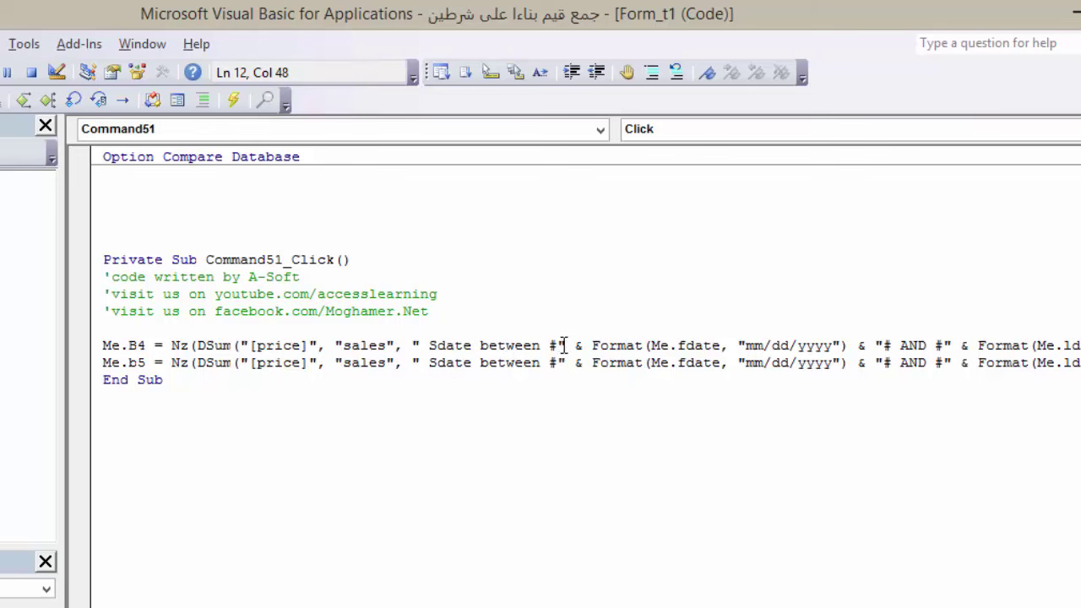
pyautogui.click(619, 345)
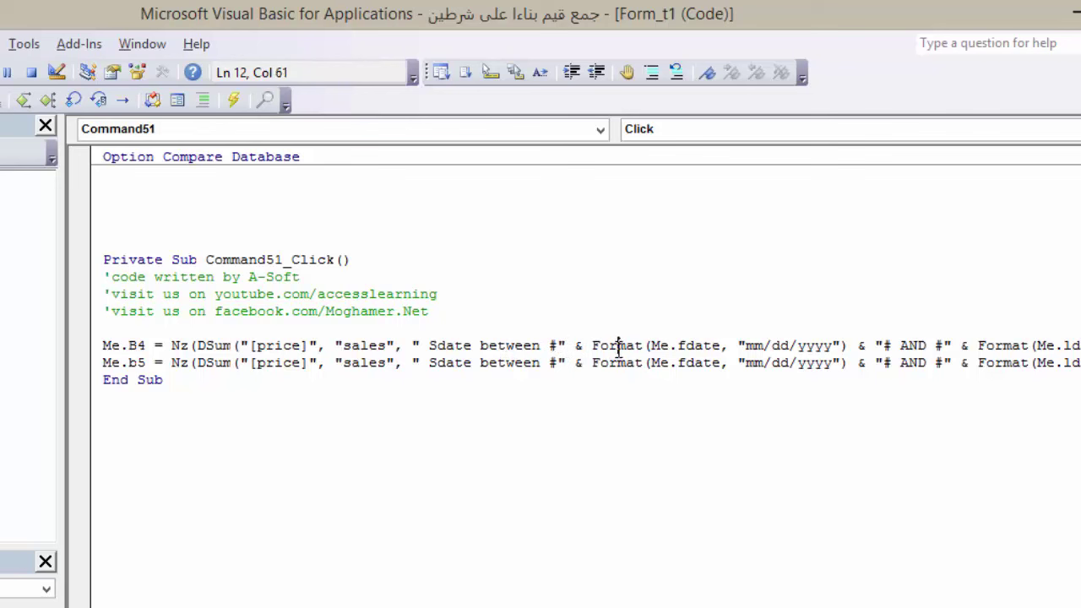
pyautogui.moveTo(721, 346); pyautogui.dragTo(660, 346)
pyautogui.click(722, 346)
pyautogui.moveTo(738, 345); pyautogui.dragTo(874, 346)
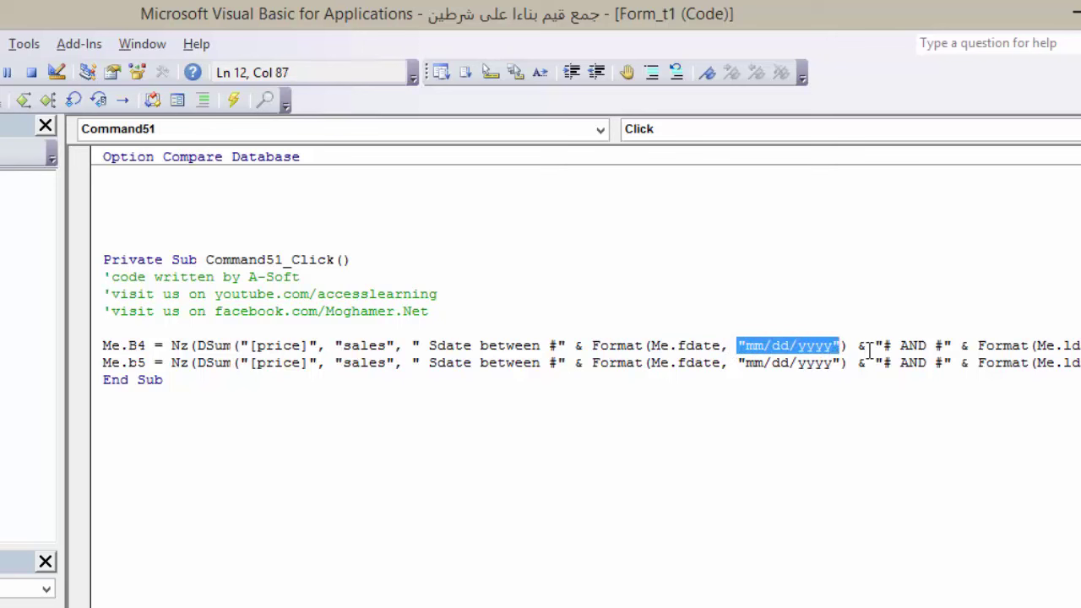
pyautogui.click(869, 349)
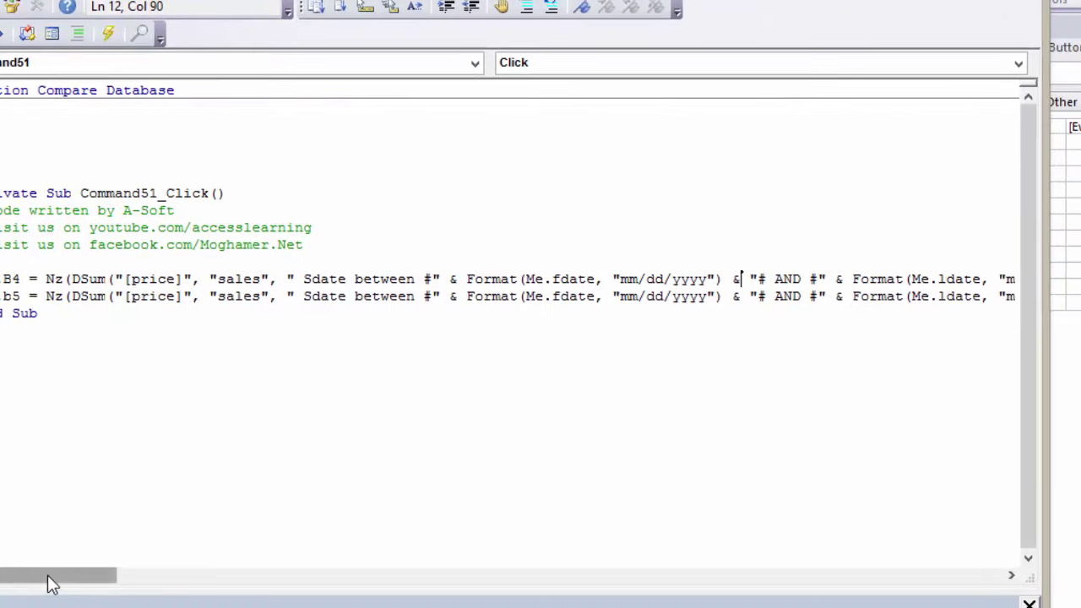
pyautogui.moveTo(51, 583); pyautogui.dragTo(104, 582)
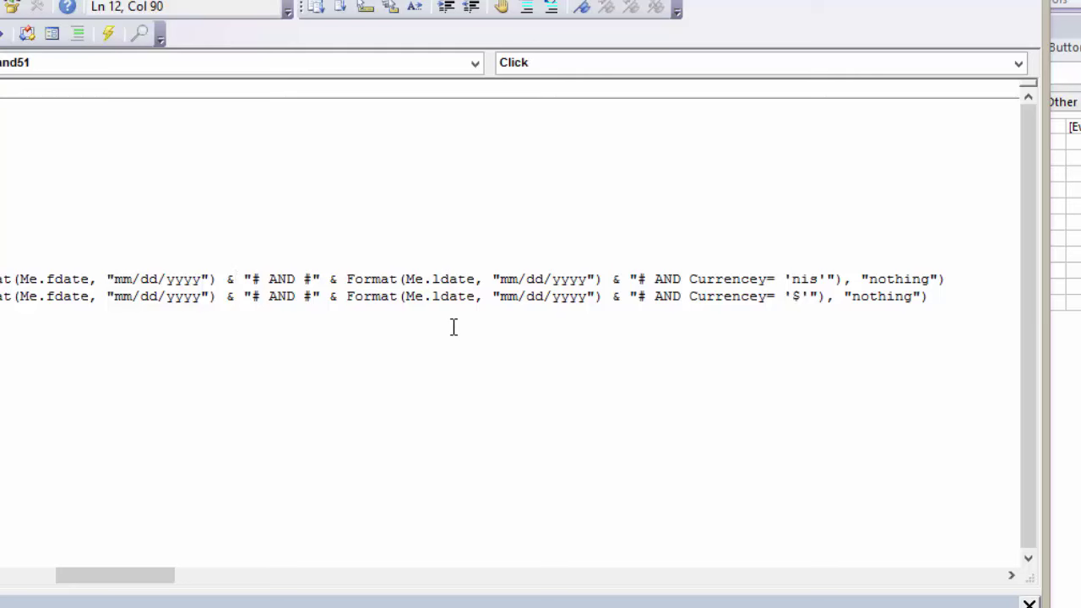
pyautogui.moveTo(127, 578); pyautogui.dragTo(19, 578)
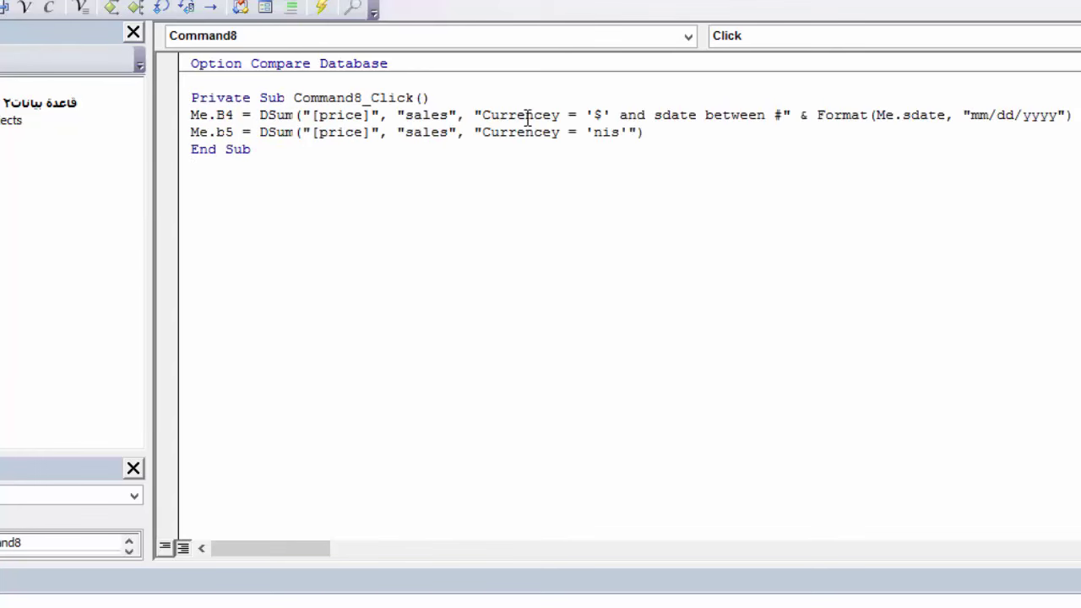
# Step: Review the dollar line's '$' condition, the sdate field and the Format(Me.sdate, …) start date
pyautogui.moveTo(611, 115); pyautogui.dragTo(586, 115)
pyautogui.moveTo(700, 118); pyautogui.dragTo(659, 116)
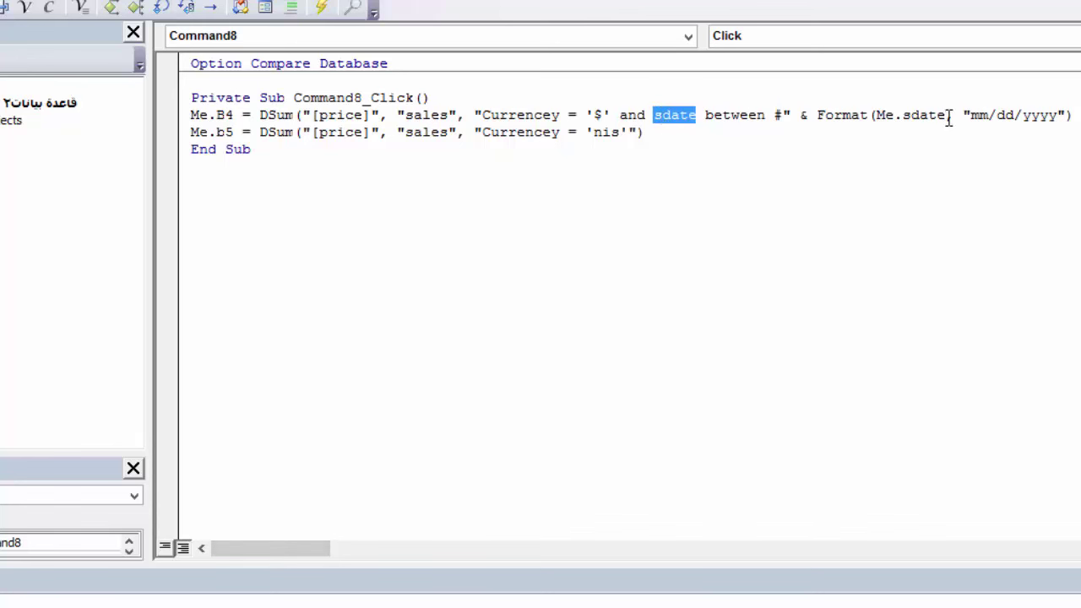
pyautogui.moveTo(948, 117); pyautogui.dragTo(880, 116)
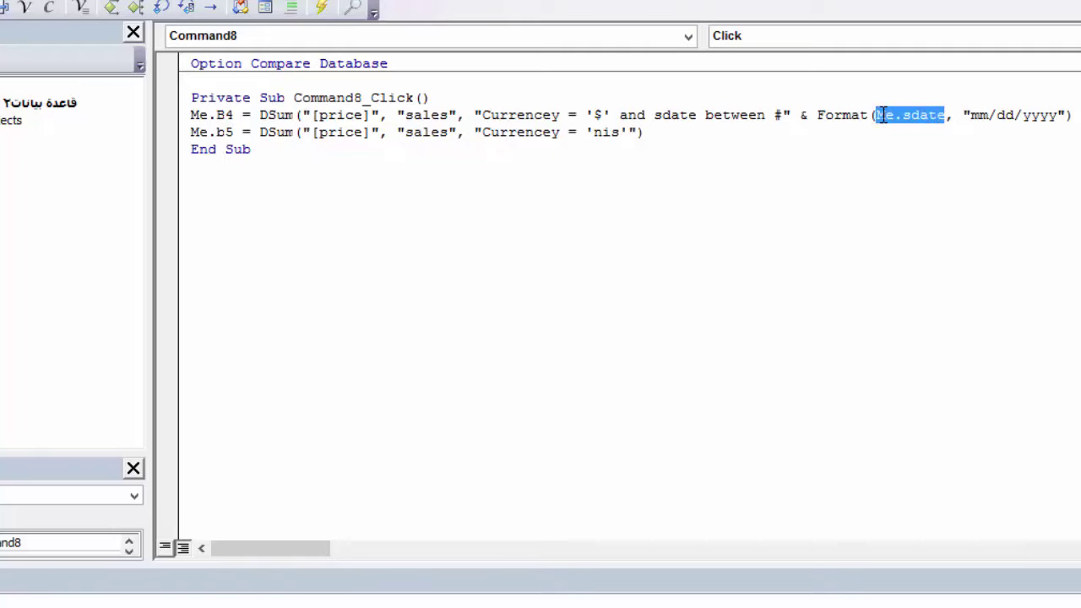
pyautogui.moveTo(1057, 115); pyautogui.dragTo(970, 116)
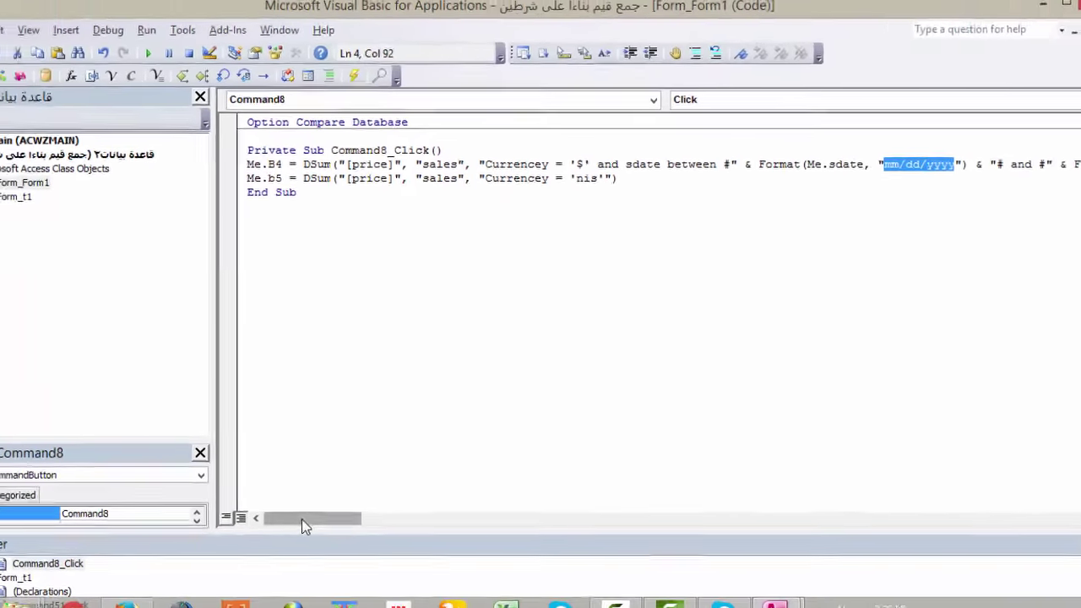
pyautogui.write('& "# and #" & Format(Me.fdate, "mm/dd/yyyy") & "#')
pyautogui.moveTo(304, 505); pyautogui.dragTo(364, 509)
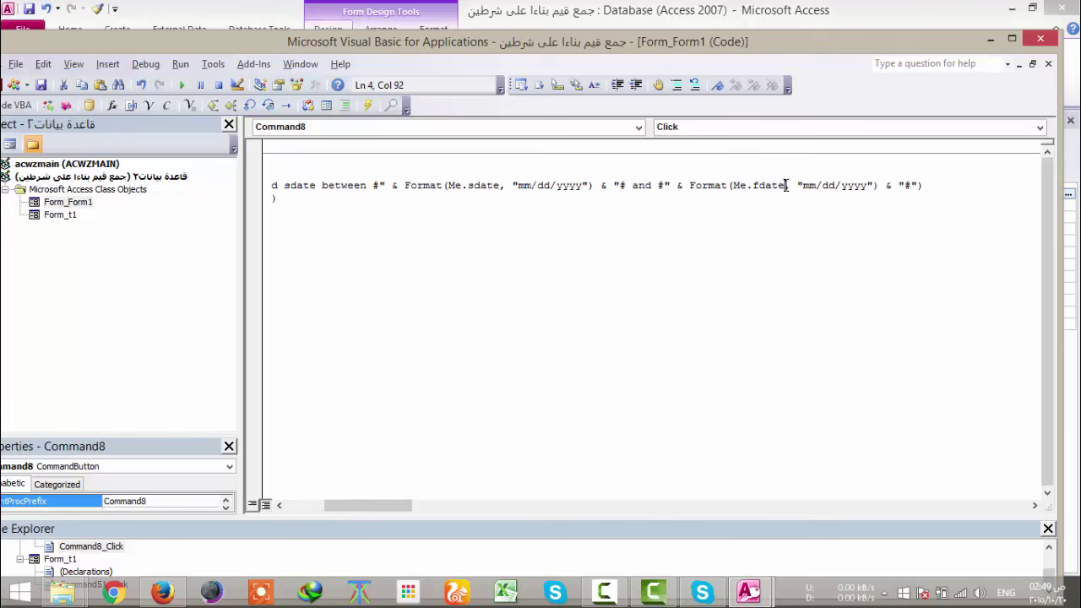
# Step: Select the yyyy in the end-date format string and close the VBA editor
pyautogui.moveTo(780, 185); pyautogui.dragTo(742, 185)
pyautogui.click(868, 185)
pyautogui.doubleClick(867, 185)
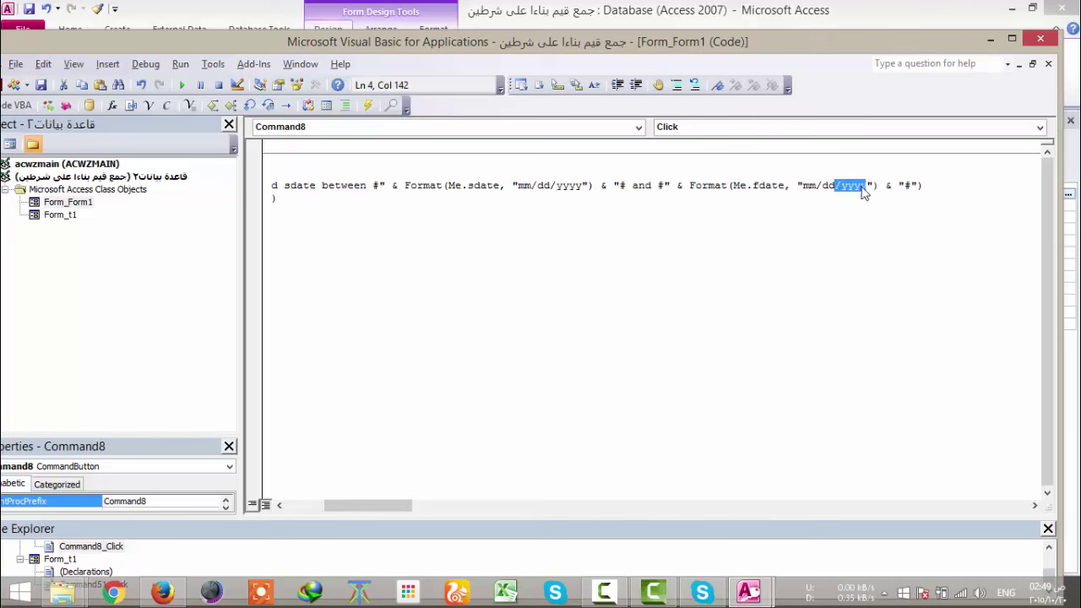
pyautogui.click(1039, 39)
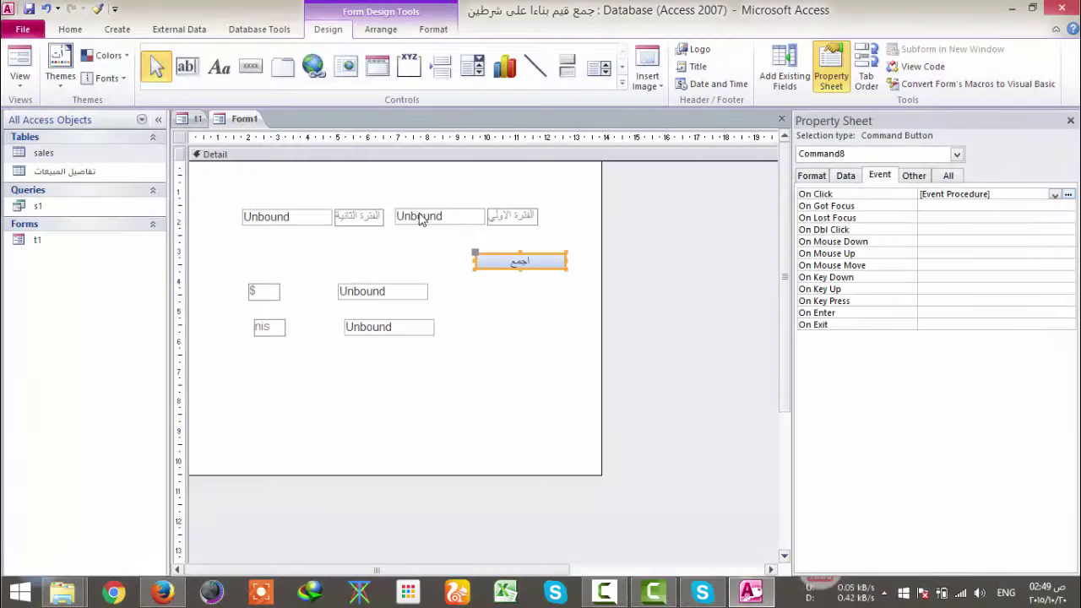
# Step: Confirm the sdate and fdate box names, then run the form with end date 1/3/2000
pyautogui.click(421, 218)
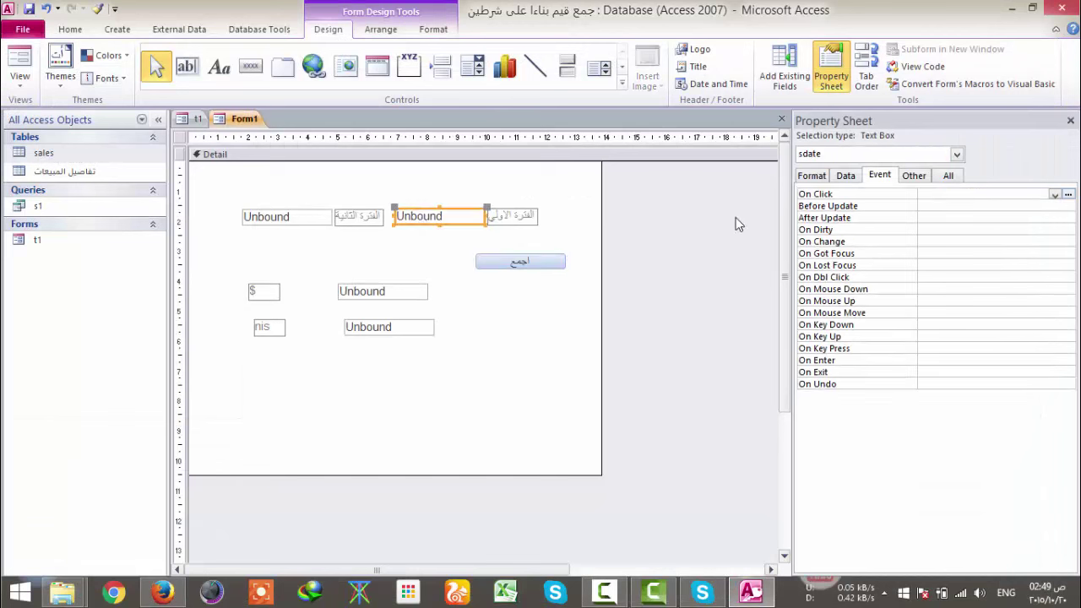
pyautogui.click(276, 218)
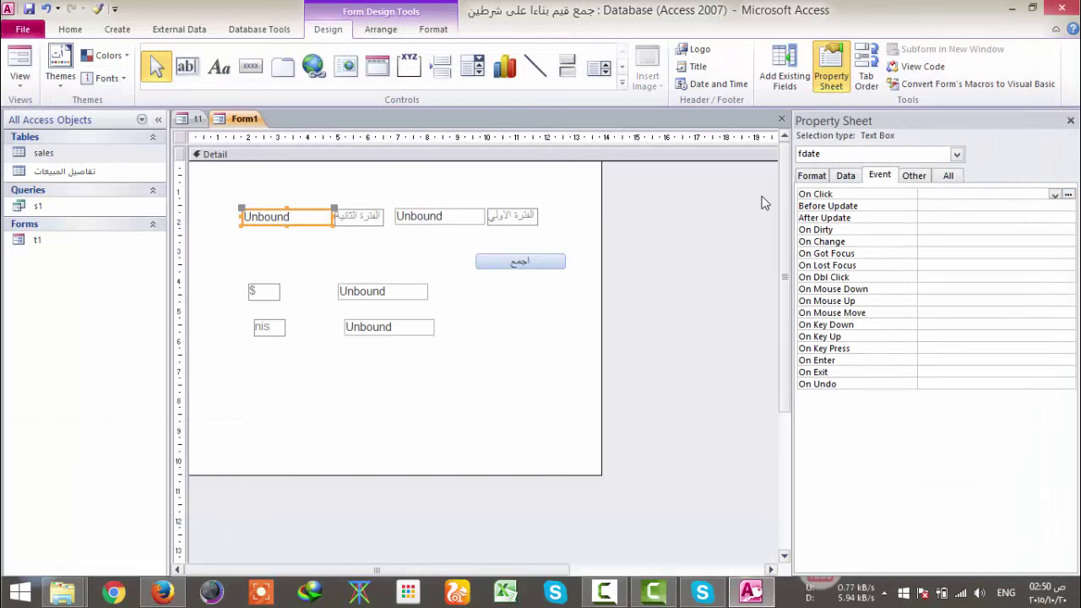
pyautogui.click(37, 59)
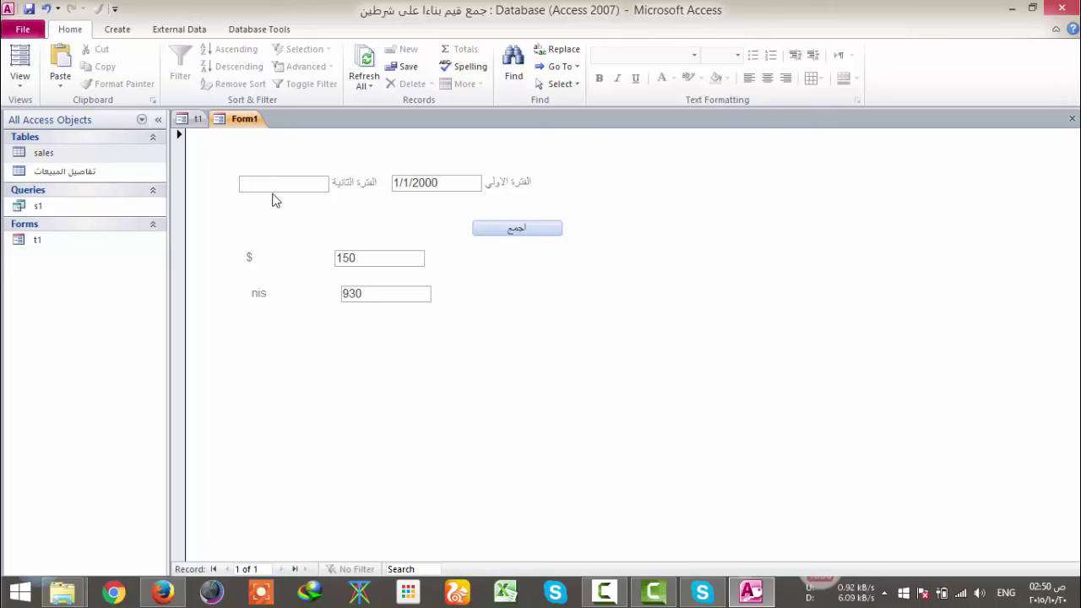
pyautogui.write('1')
pyautogui.write('/3')
pyautogui.write('/2000')
# Step: Check prices and dates in the sales table, then compute the totals, getting $ 450
pyautogui.doubleClick(73, 155)
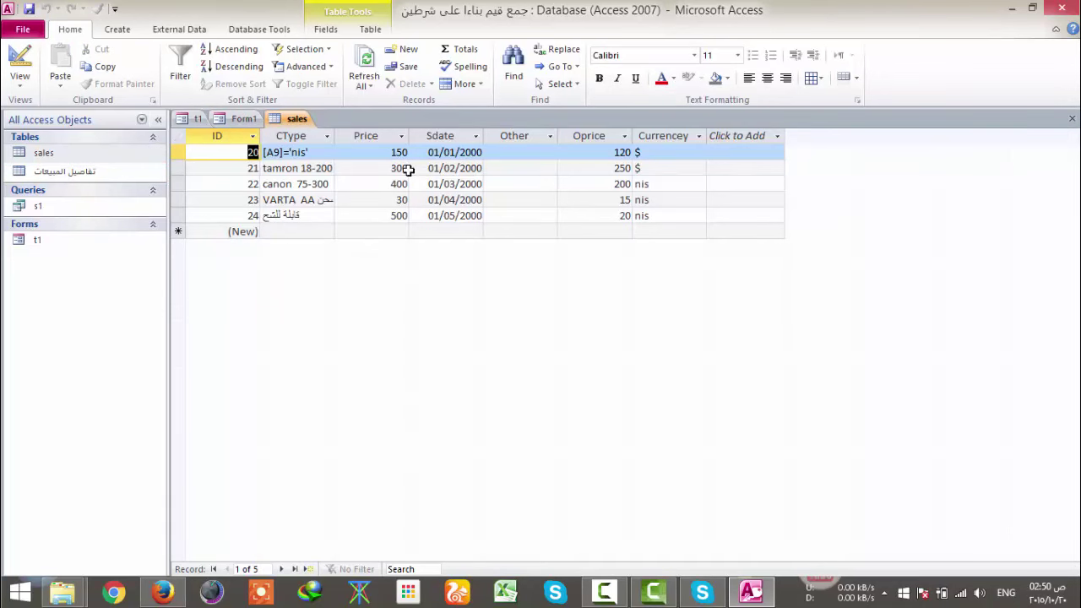
pyautogui.click(1071, 118)
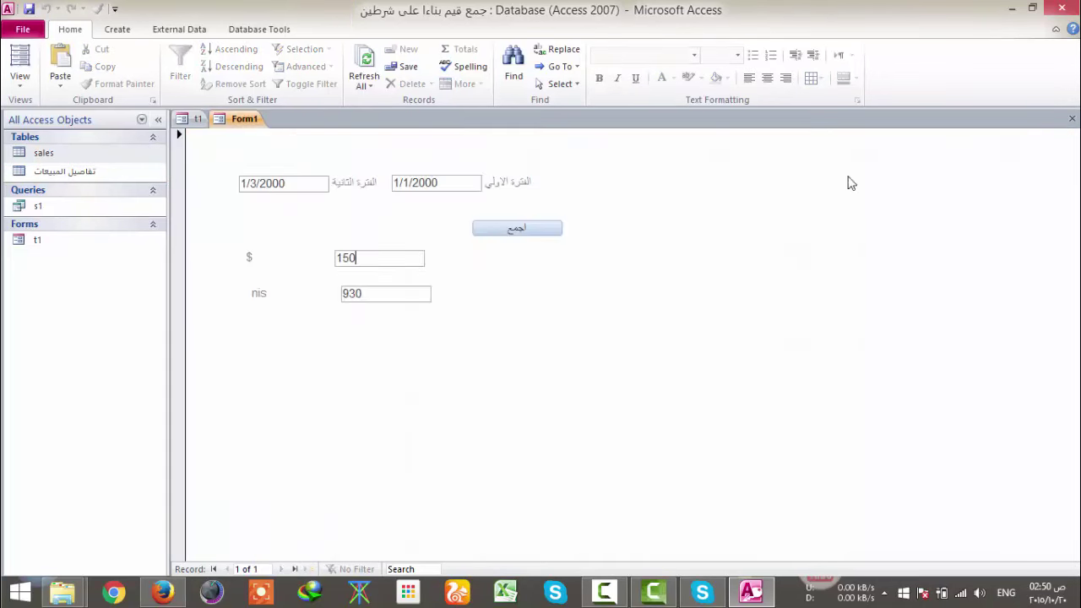
pyautogui.click(505, 237)
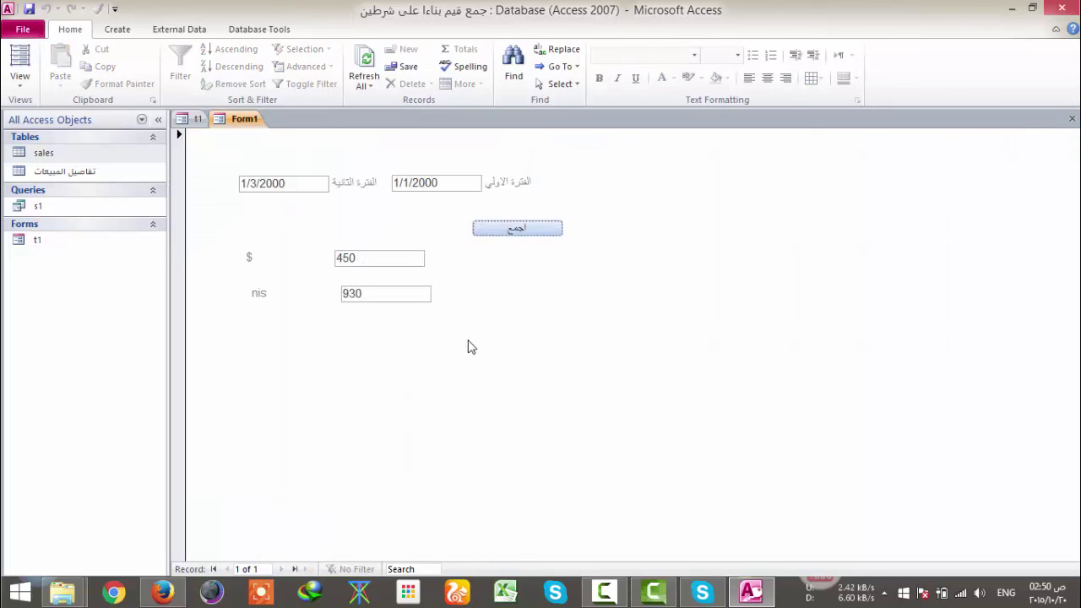
pyautogui.rightClick(473, 304)
# Step: Open the sum button's click code and replace the Me.b5 line with a copy of the Me.B4 line
pyautogui.click(505, 329)
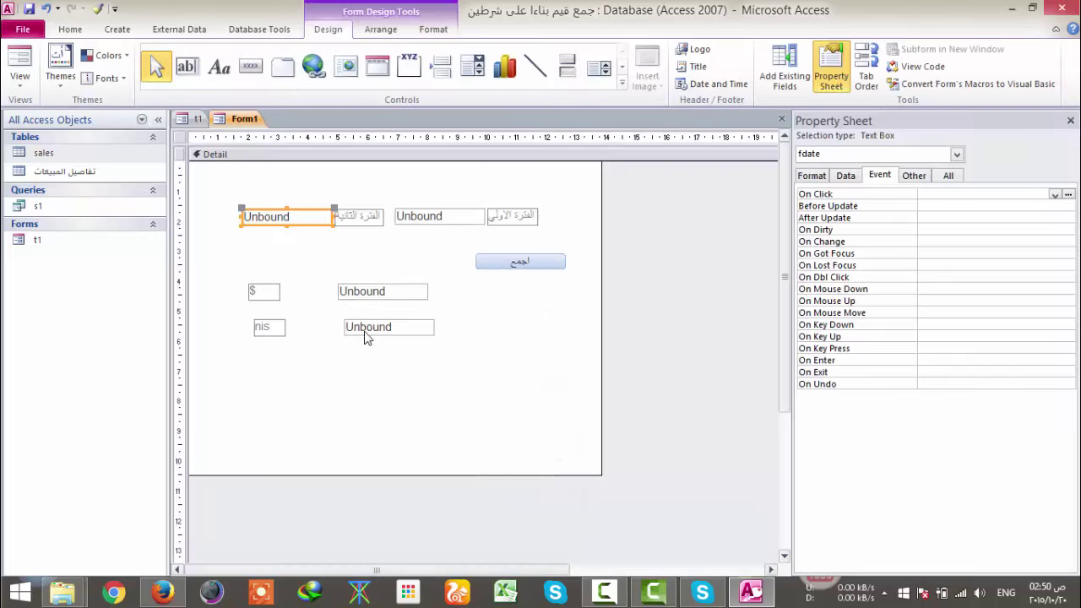
pyautogui.click(514, 268)
pyautogui.click(1069, 194)
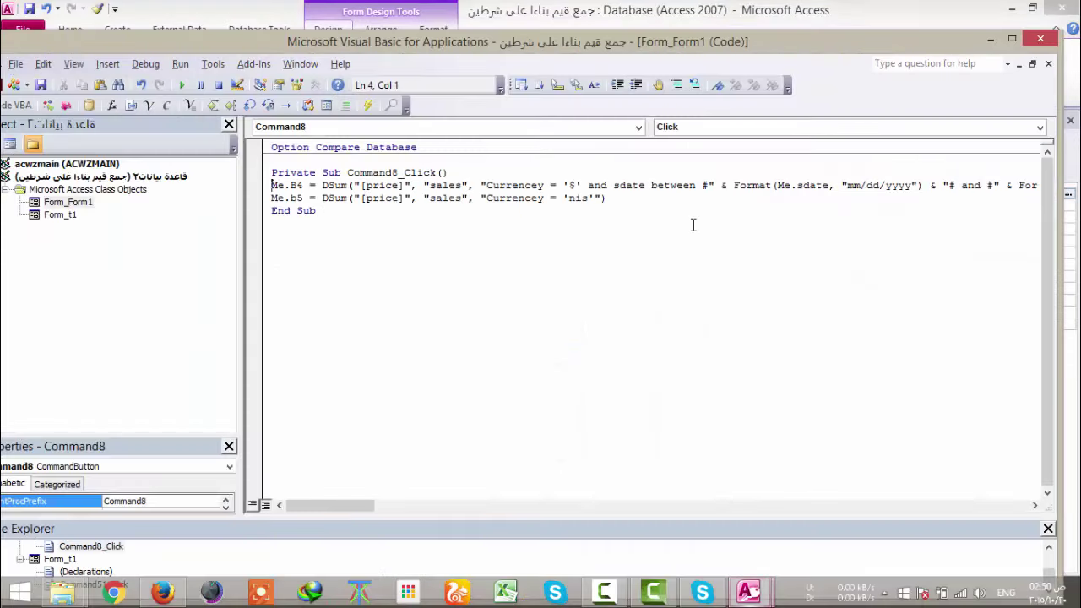
pyautogui.click(258, 192)
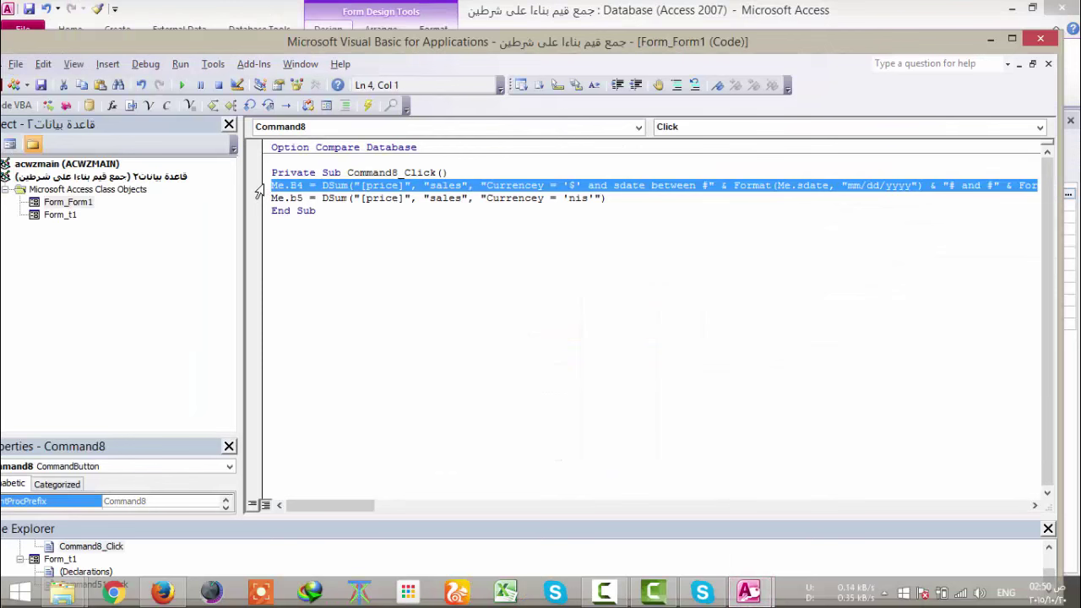
pyautogui.click(256, 200)
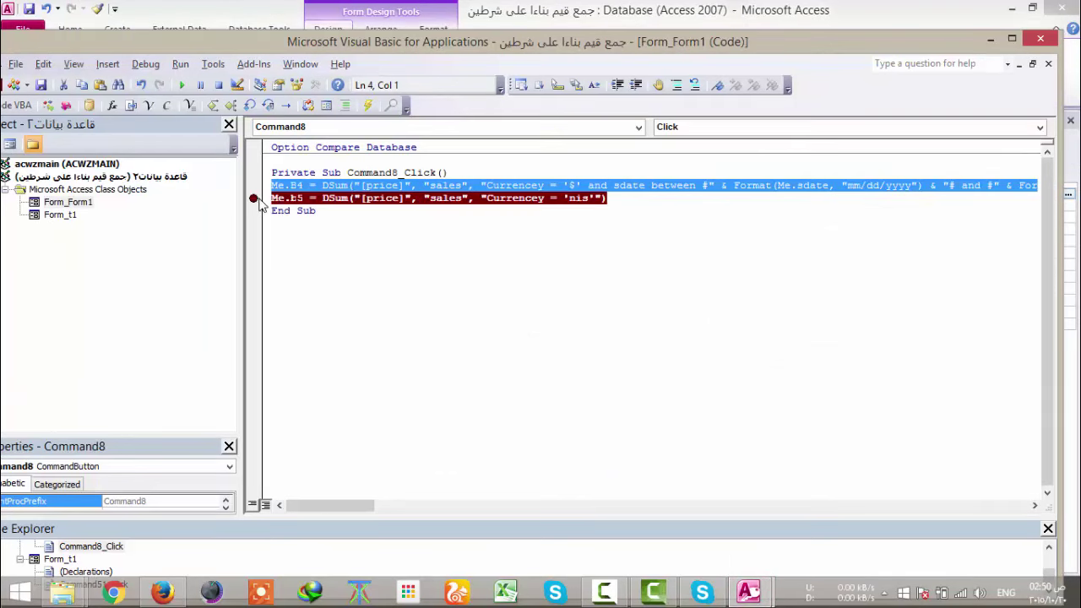
pyautogui.click(254, 199)
pyautogui.click(261, 201)
pyautogui.hotkey('ctrl', 'v')
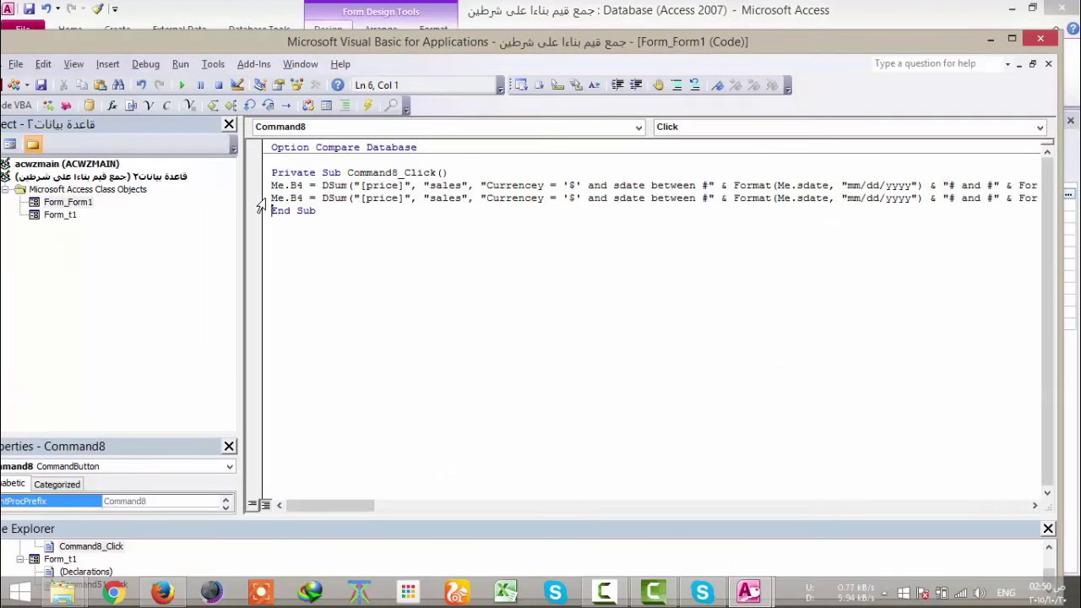
pyautogui.hotkey('ctrl', 'z')
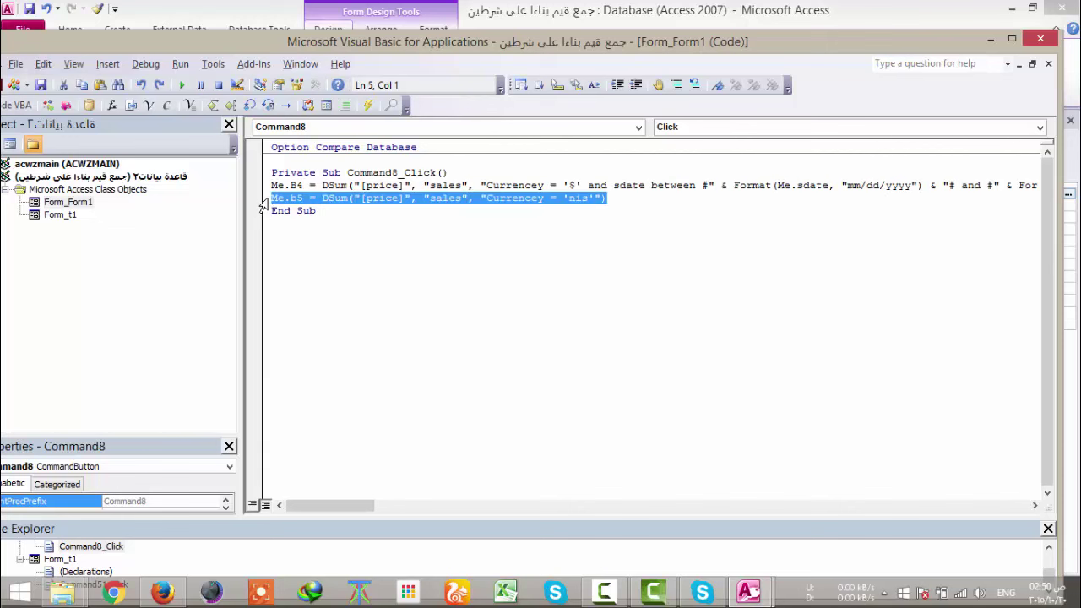
pyautogui.press('Delete')
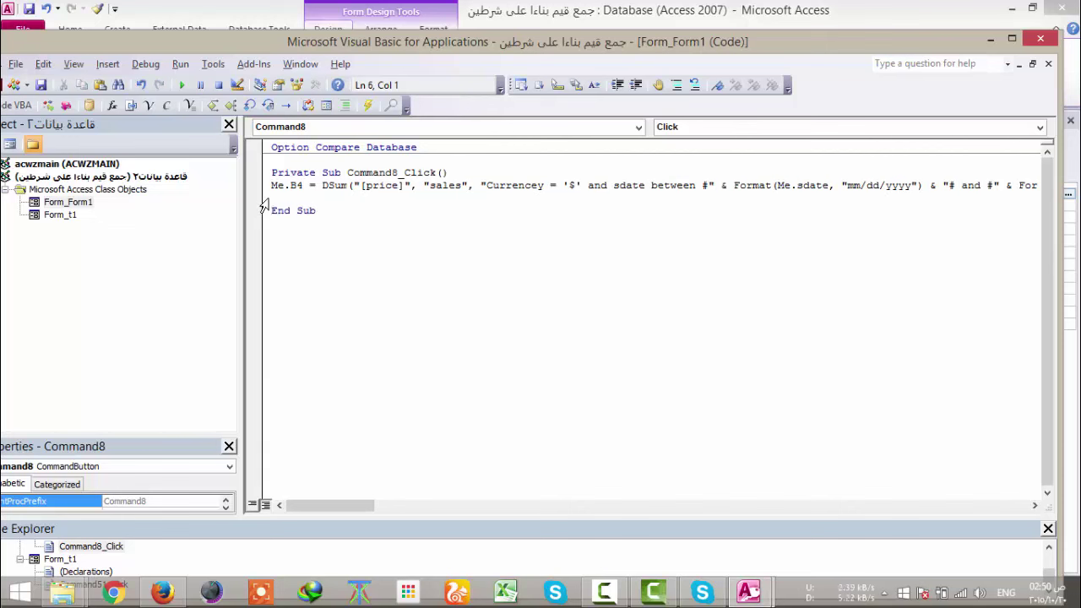
pyautogui.hotkey('ctrl', 'v')
# Step: Change the copied line's B4 to B5 and '$' to 'nis', check its date condition, and close VBA
pyautogui.click(304, 198)
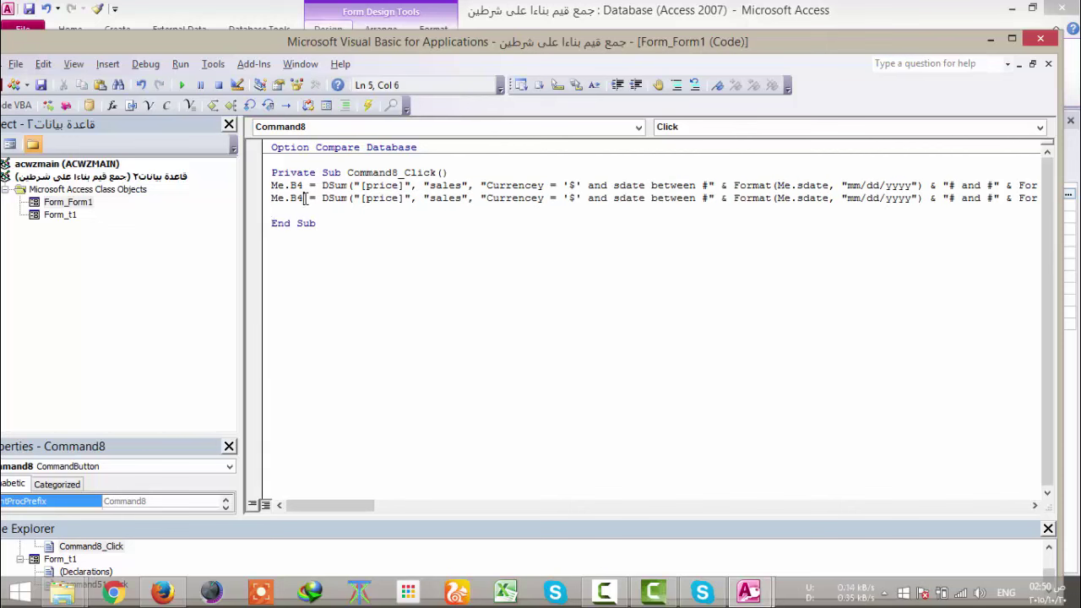
pyautogui.press('BackSpace')
pyautogui.write('5')
pyautogui.click(573, 197)
pyautogui.press('BackSpace')
pyautogui.write('nis')
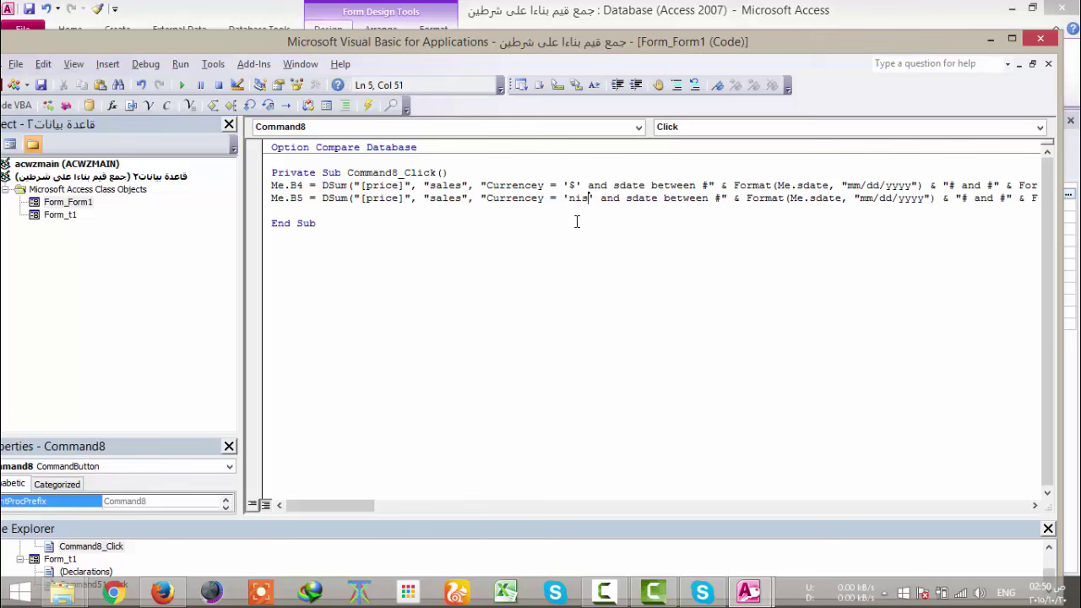
pyautogui.moveTo(350, 504)
pyautogui.mouseDown()
pyautogui.moveTo(397, 513)
pyautogui.moveTo(336, 508)
pyautogui.mouseUp()
pyautogui.doubleClick(706, 185)
pyautogui.click(708, 197)
pyautogui.click(1041, 39)
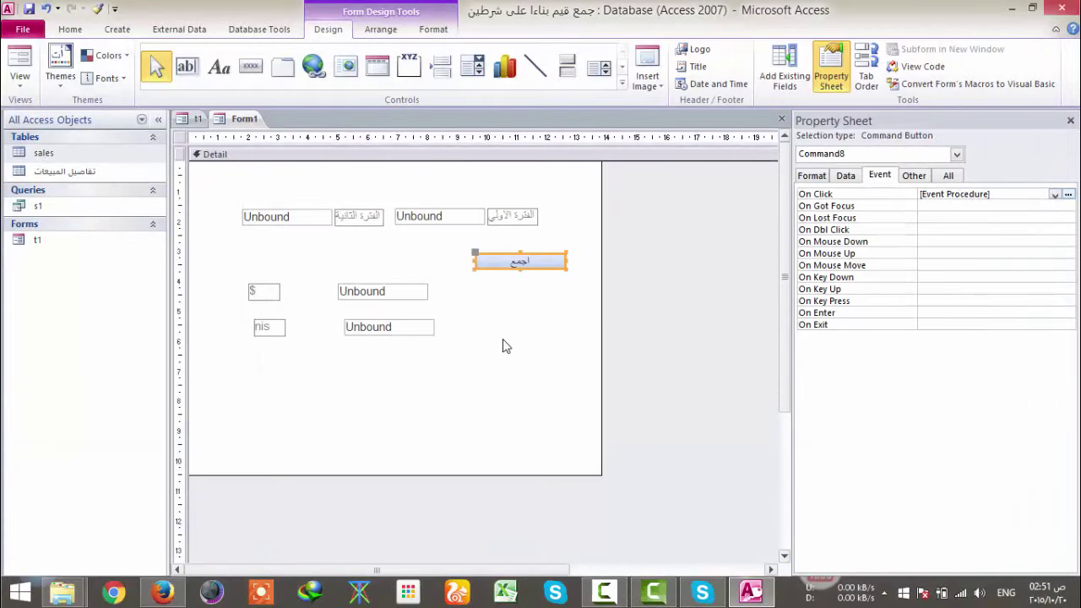
# Step: Run the form and recalculate the totals, showing $ 450 and nis 400
pyautogui.click(381, 260)
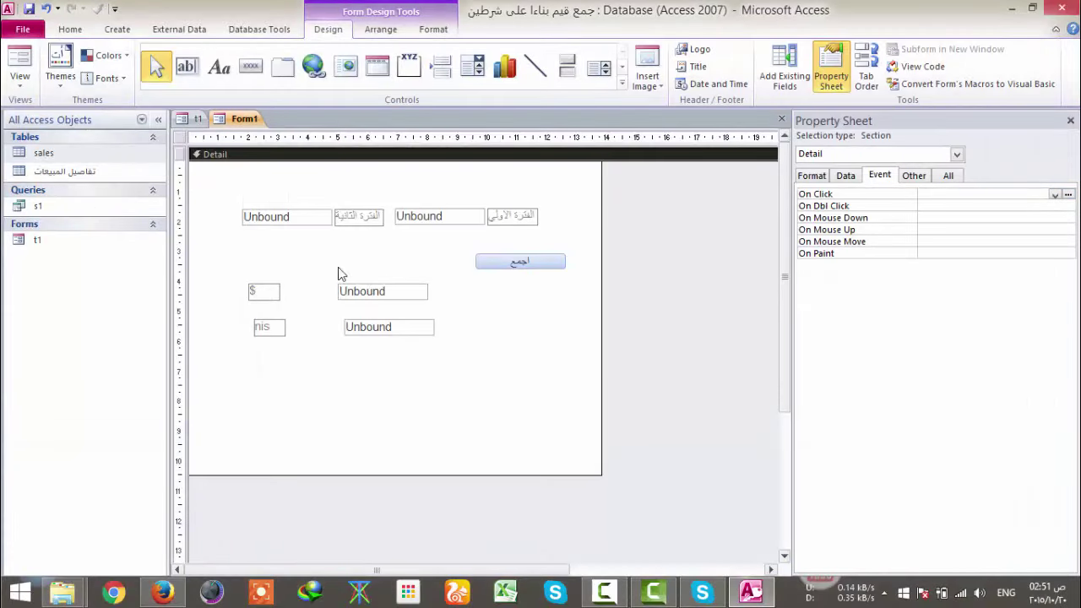
pyautogui.click(38, 79)
pyautogui.click(497, 236)
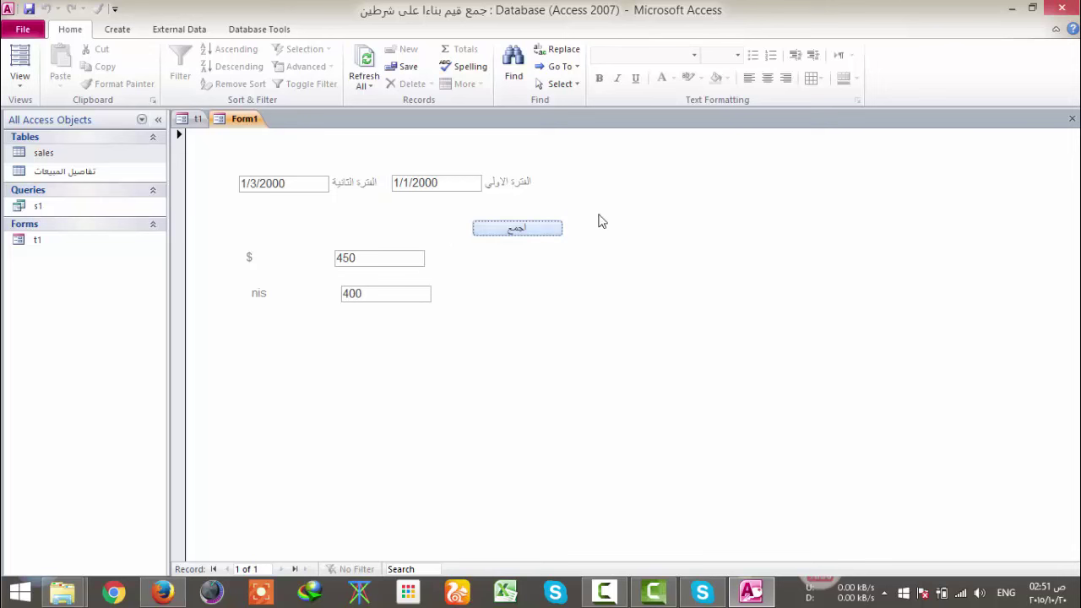
# Step: Close the form, saving the changes under the name Form1
pyautogui.click(1071, 118)
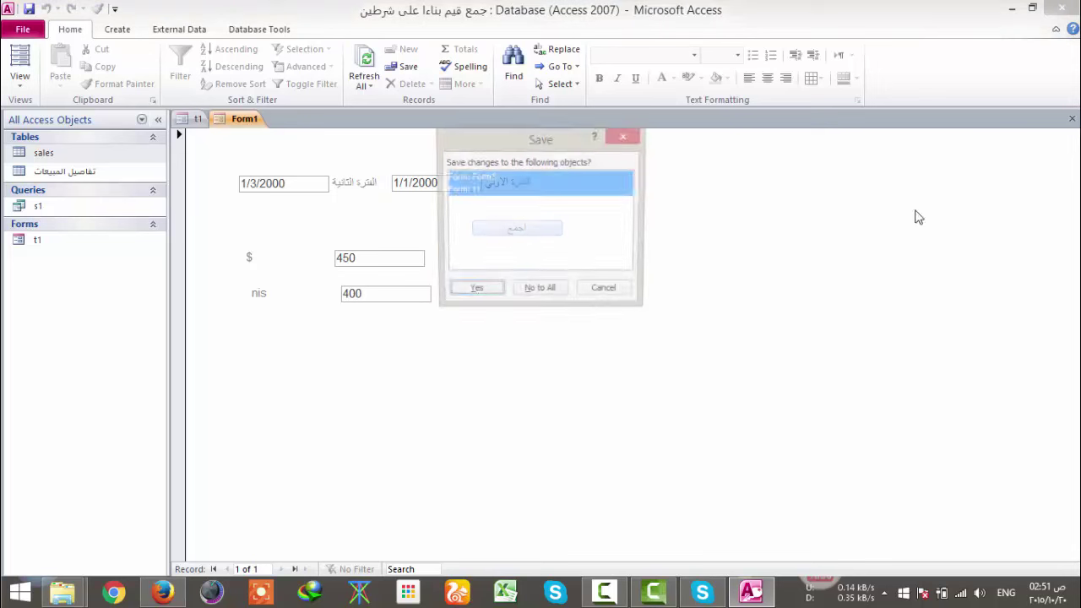
pyautogui.click(493, 293)
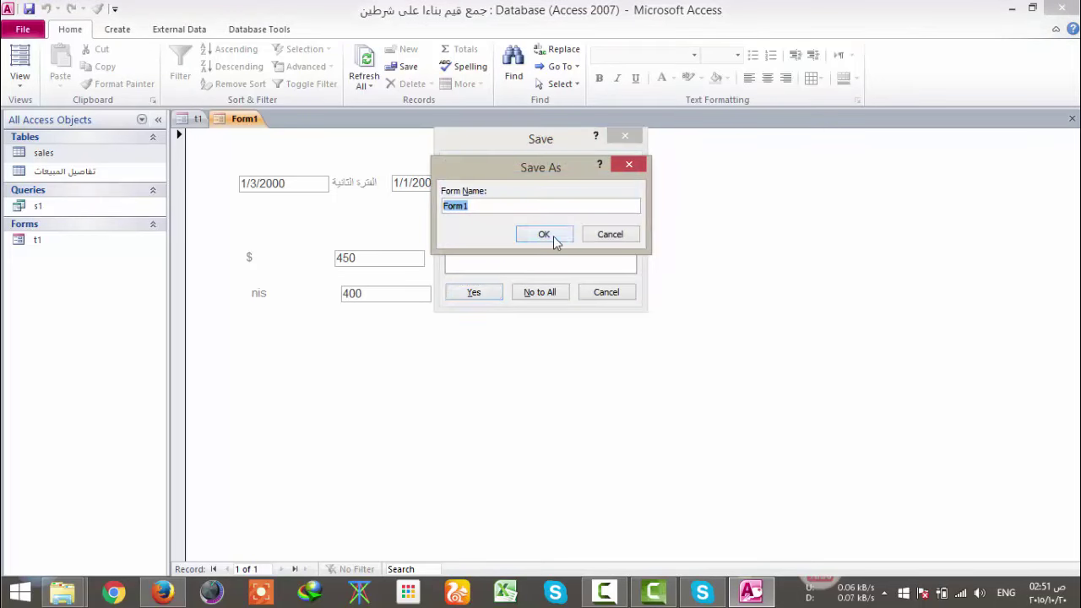
pyautogui.click(553, 237)
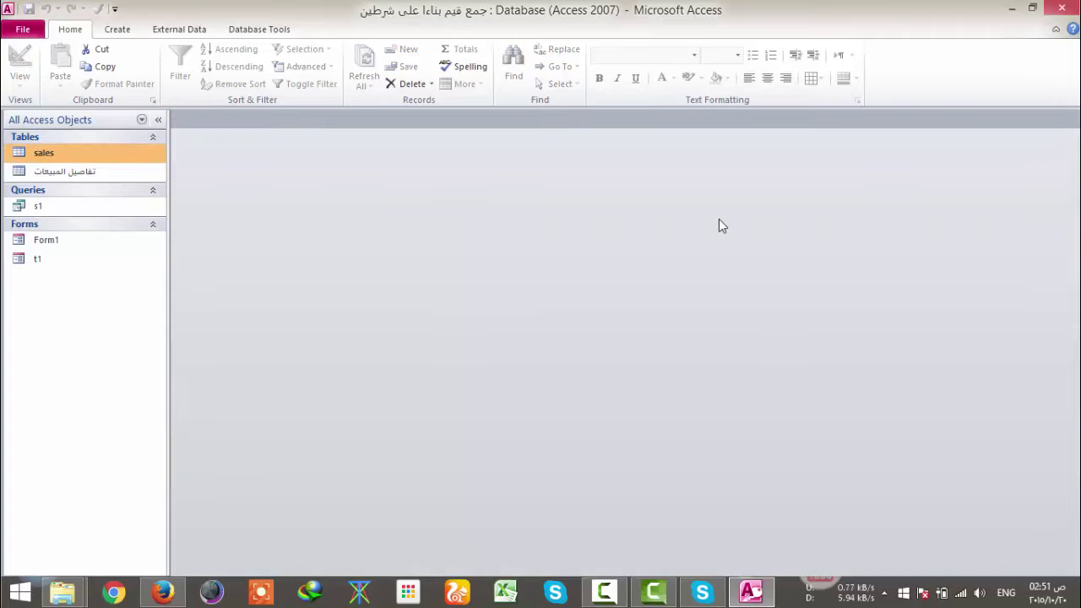